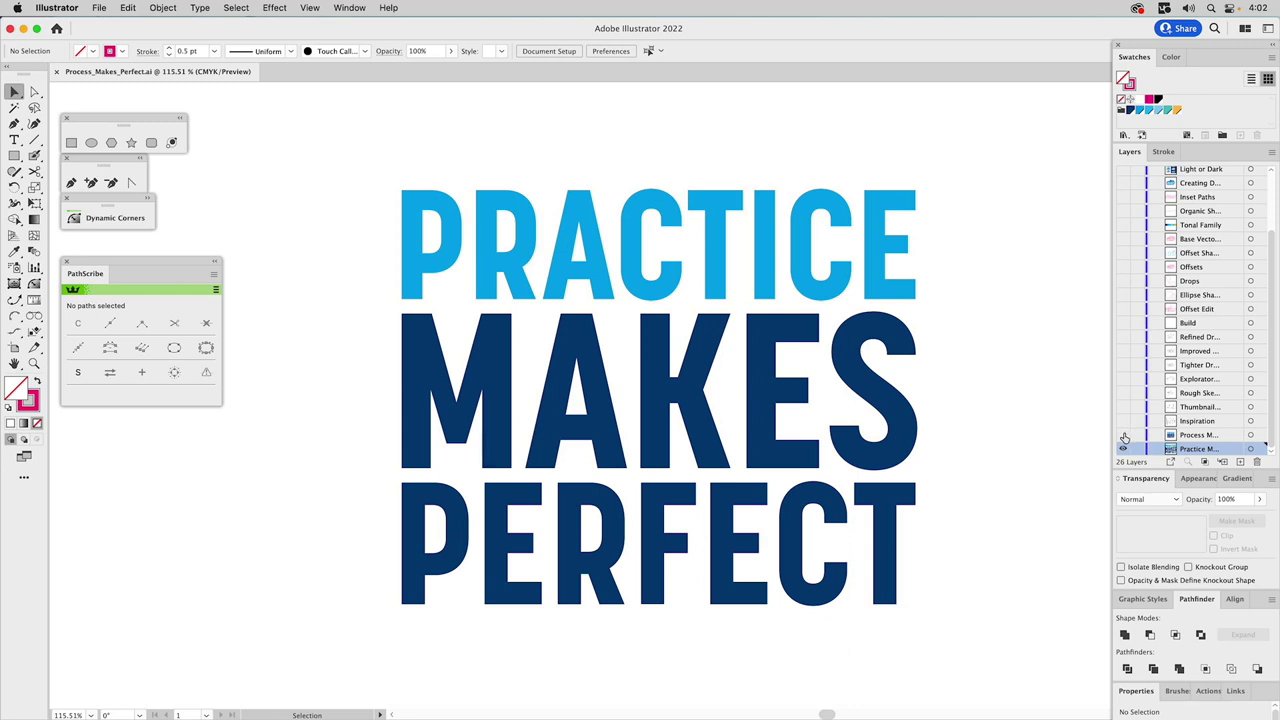
Step: Show the Process Makes Perfect, Inspiration and Thumbnail layers one after another to review the title and early SURF concepts
left_click(1124, 436)
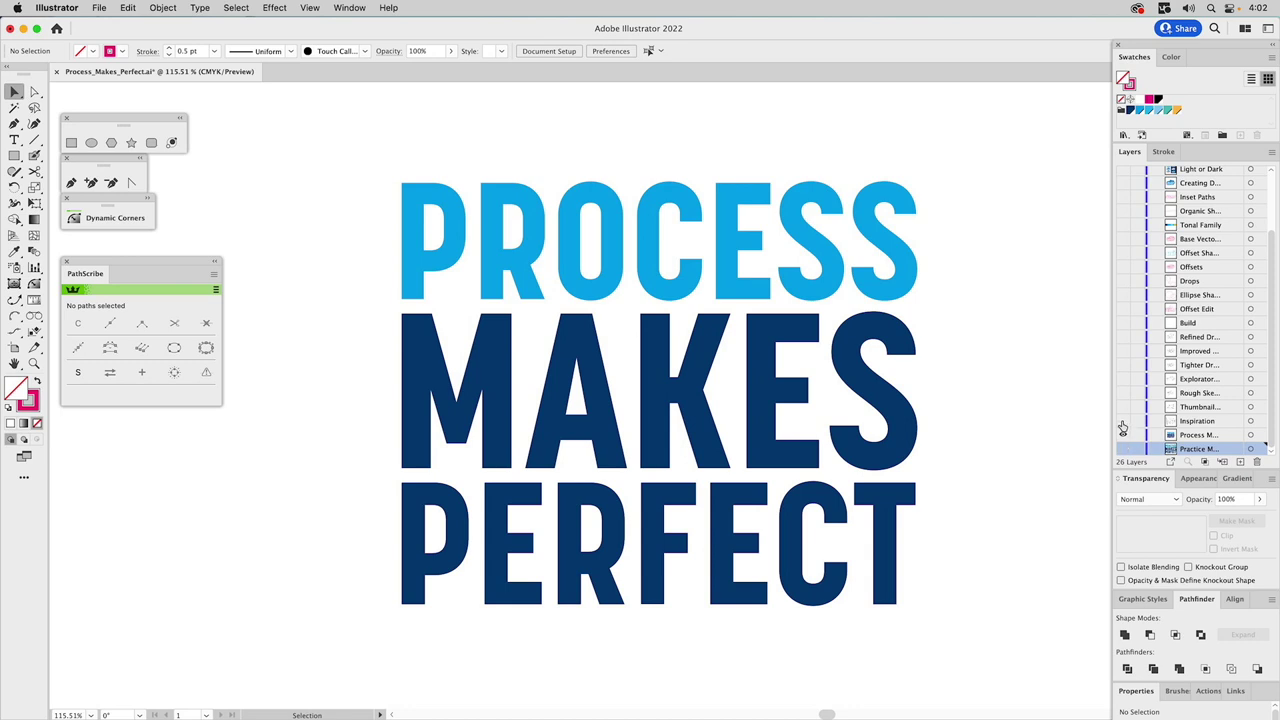
left_click(1123, 421)
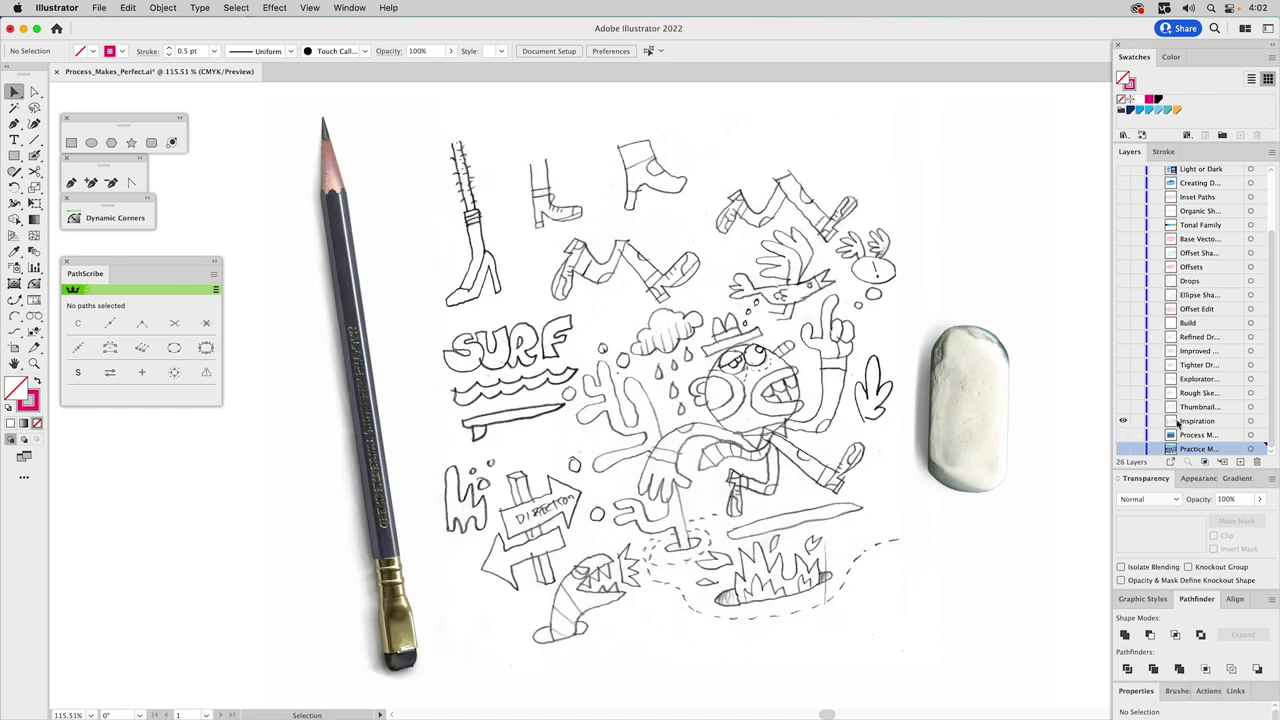
left_click(1184, 422)
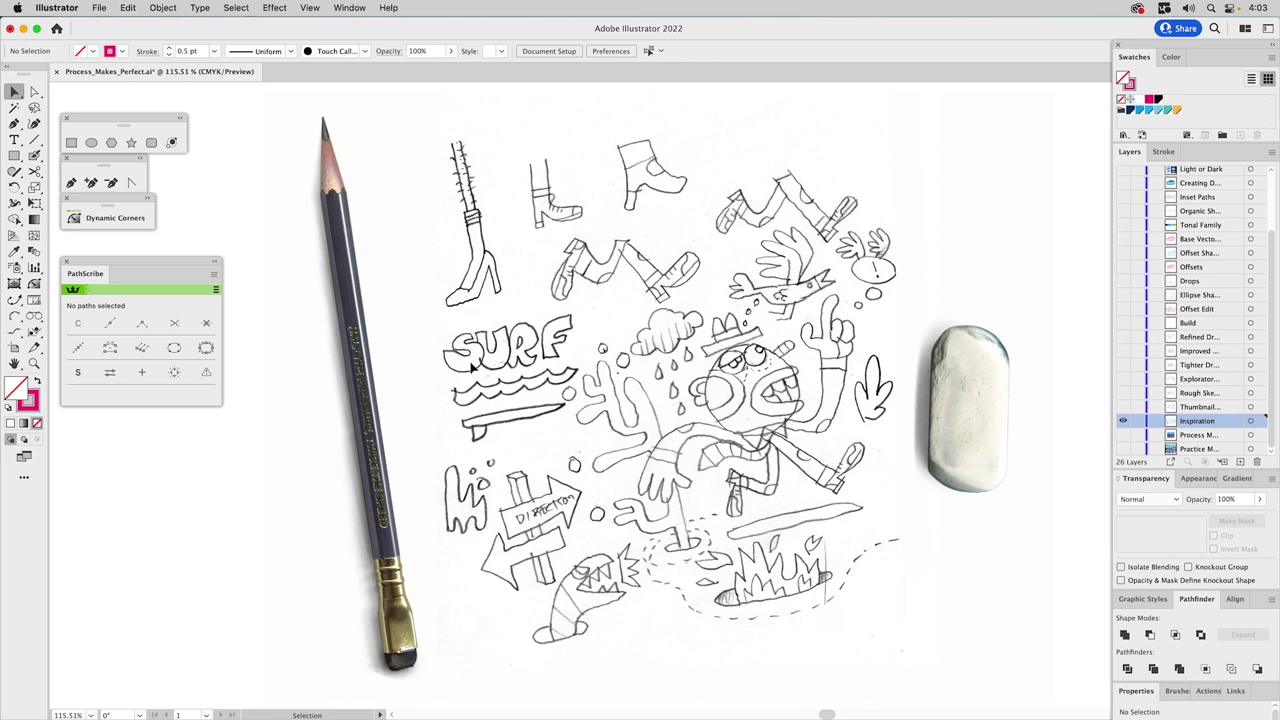
left_click(1123, 416)
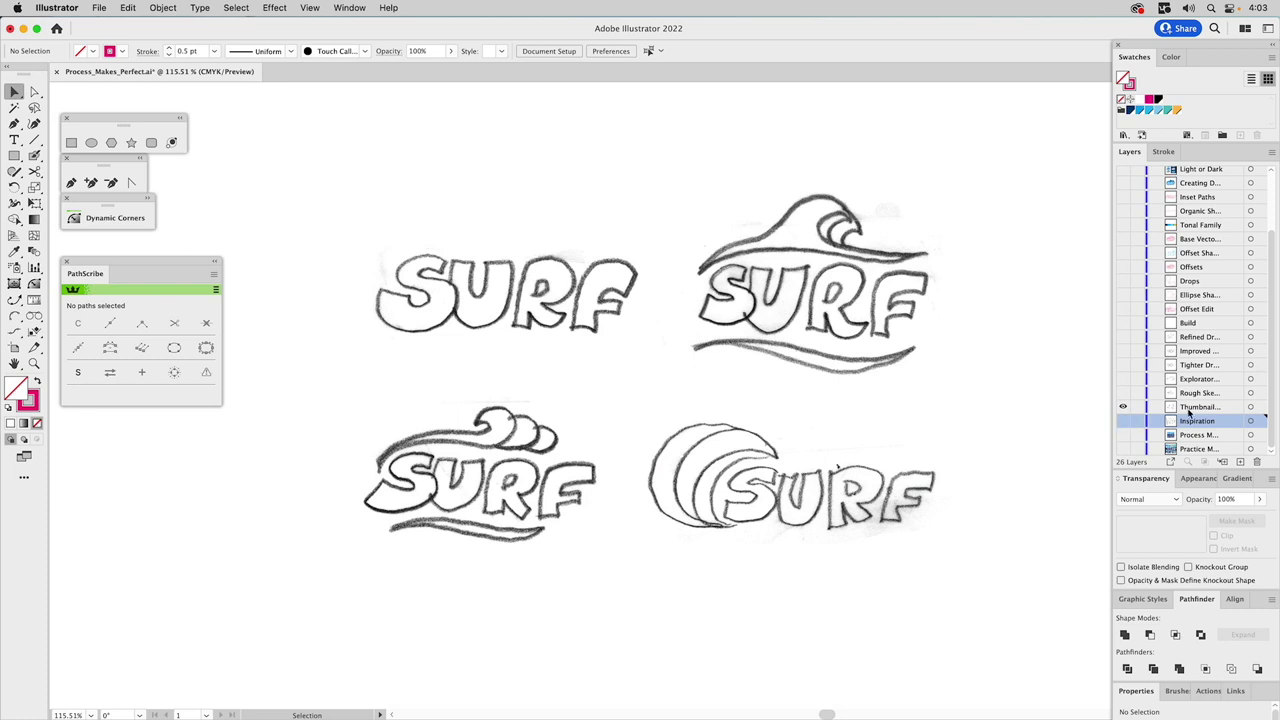
left_click(1190, 408)
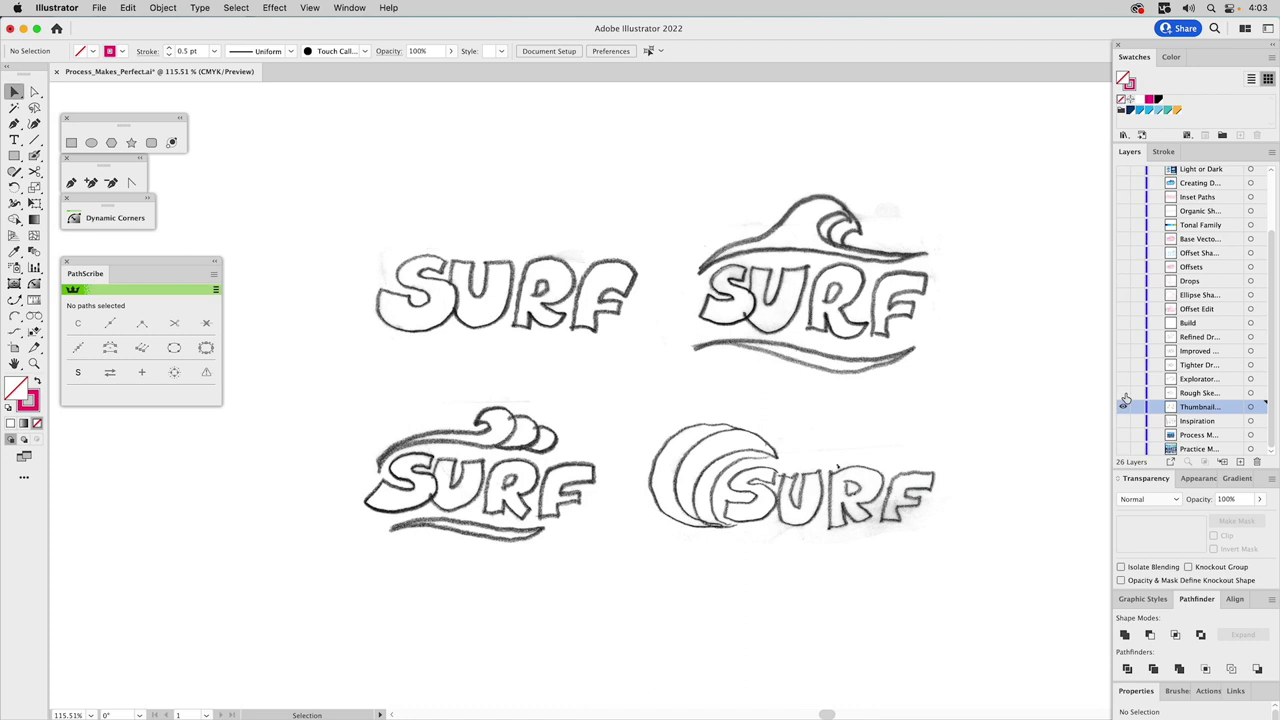
Step: Replace the thumbnails with the Rough Sketch layer and reveal the Exploratory, Tighter, Improved and Refined drawing layers in turn
left_click_drag(1123, 393, 1123, 407)
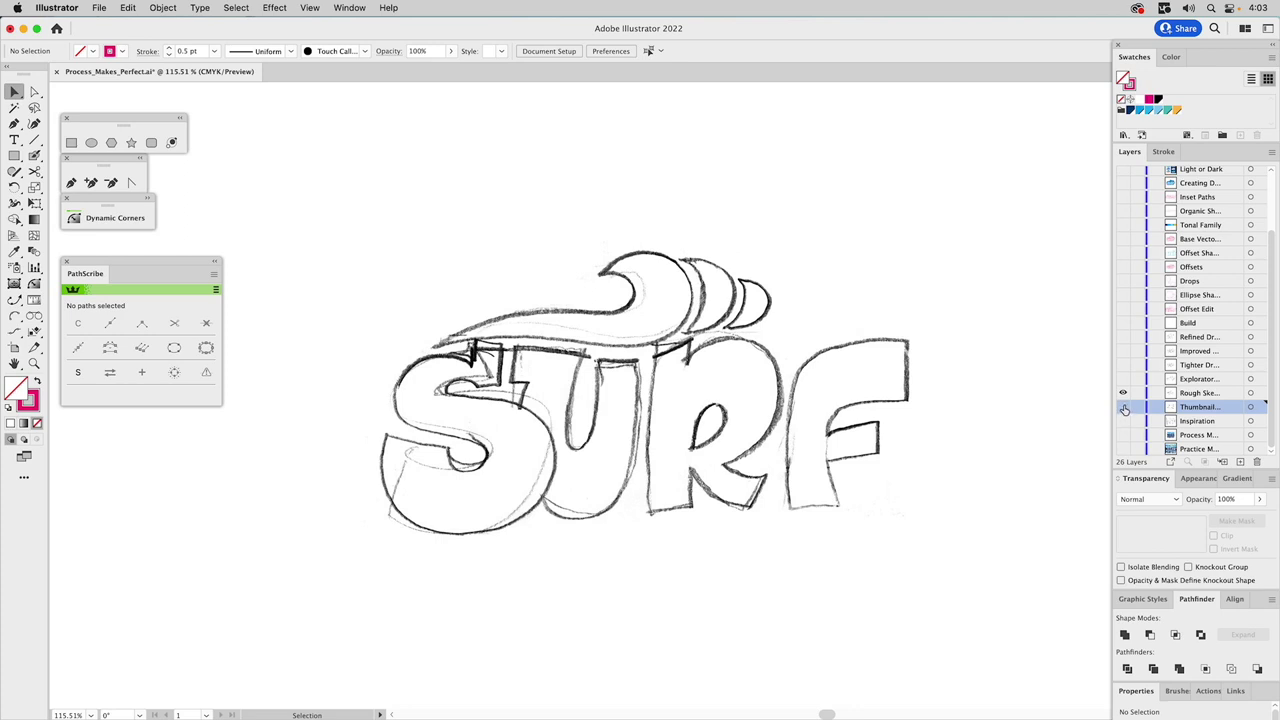
left_click(1124, 389)
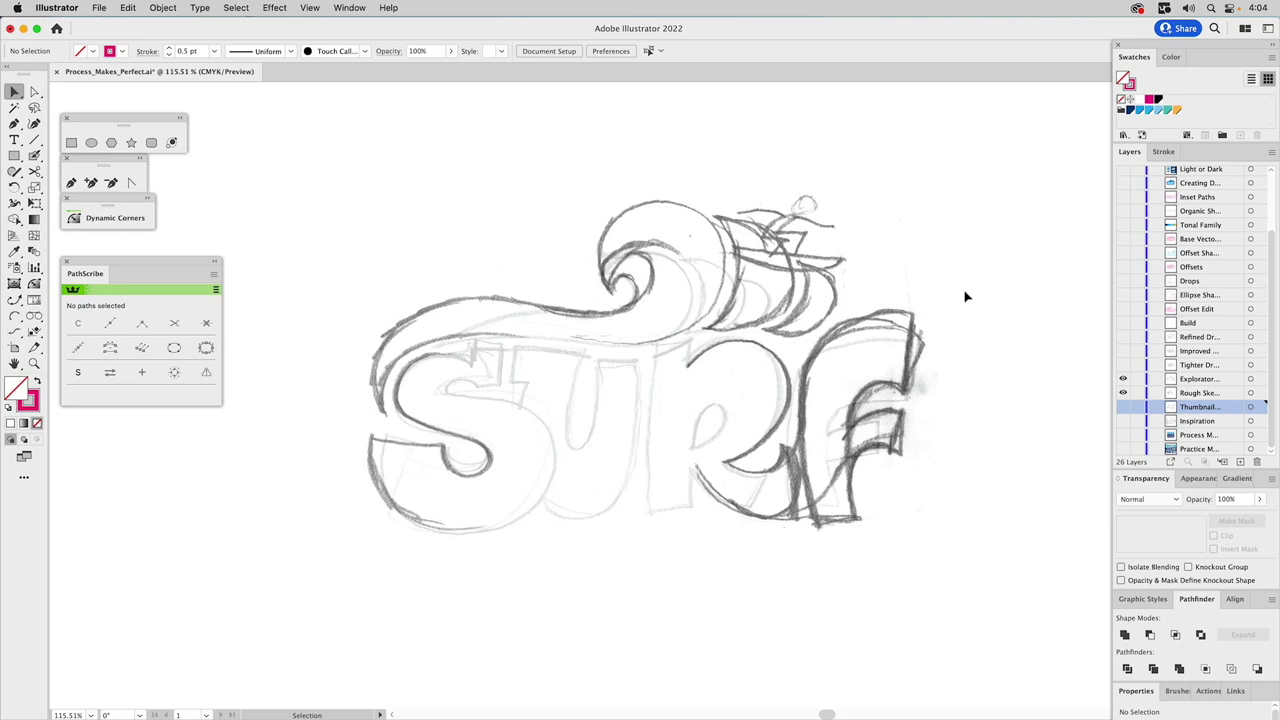
left_click(1122, 368)
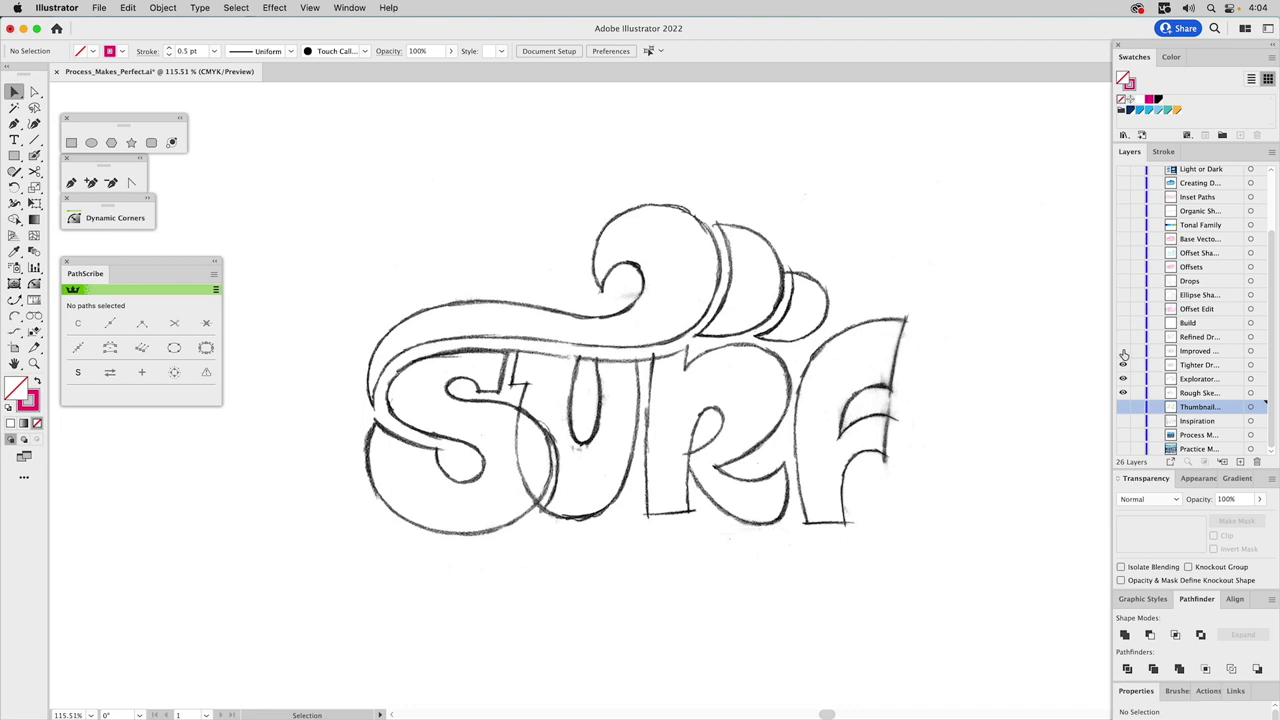
left_click(1123, 352)
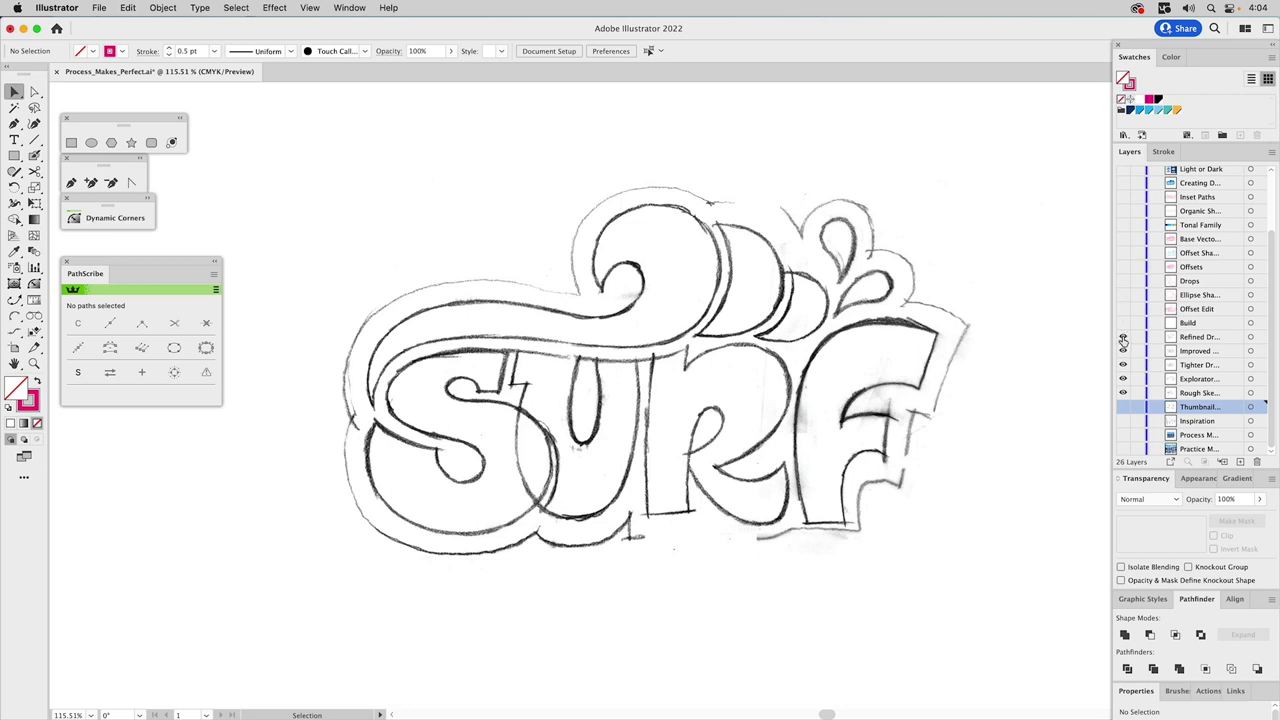
left_click(1122, 337)
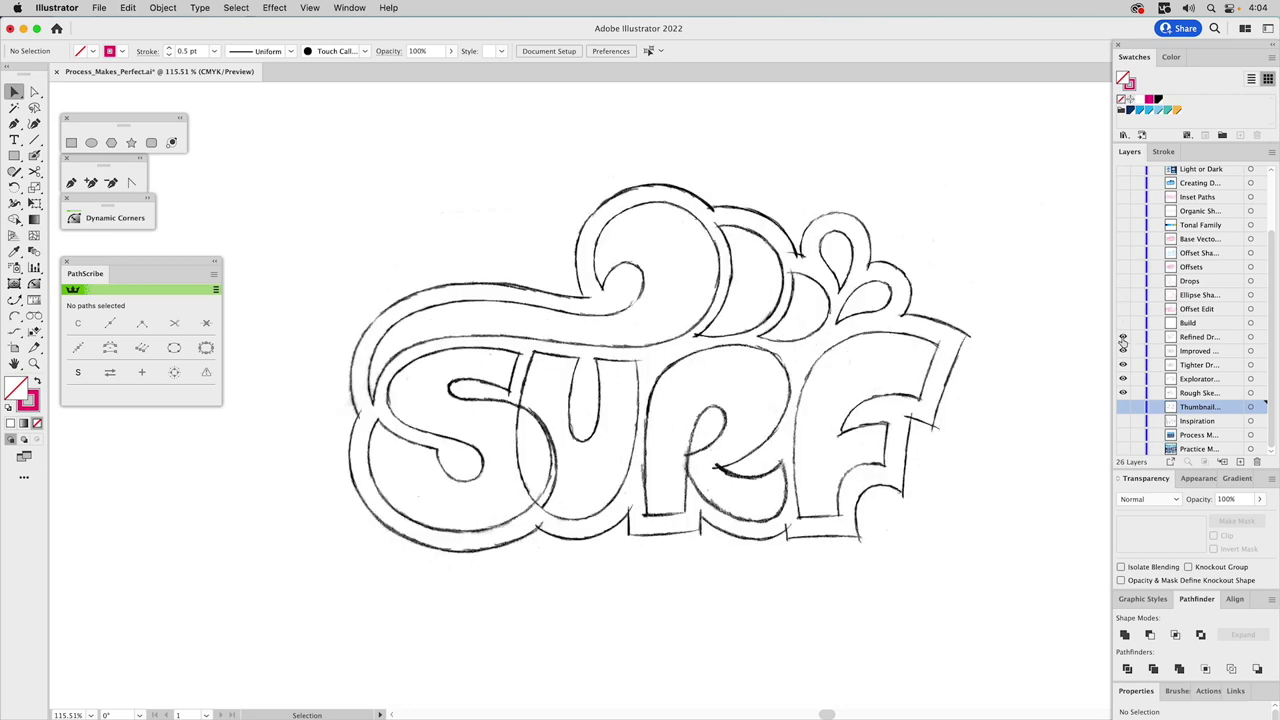
Step: Hide the Tighter, Exploratory and Rough Sketch layers and make the Improved layer active
left_click(1122, 365)
left_click_drag(1123, 381, 1124, 405)
left_click(1137, 350)
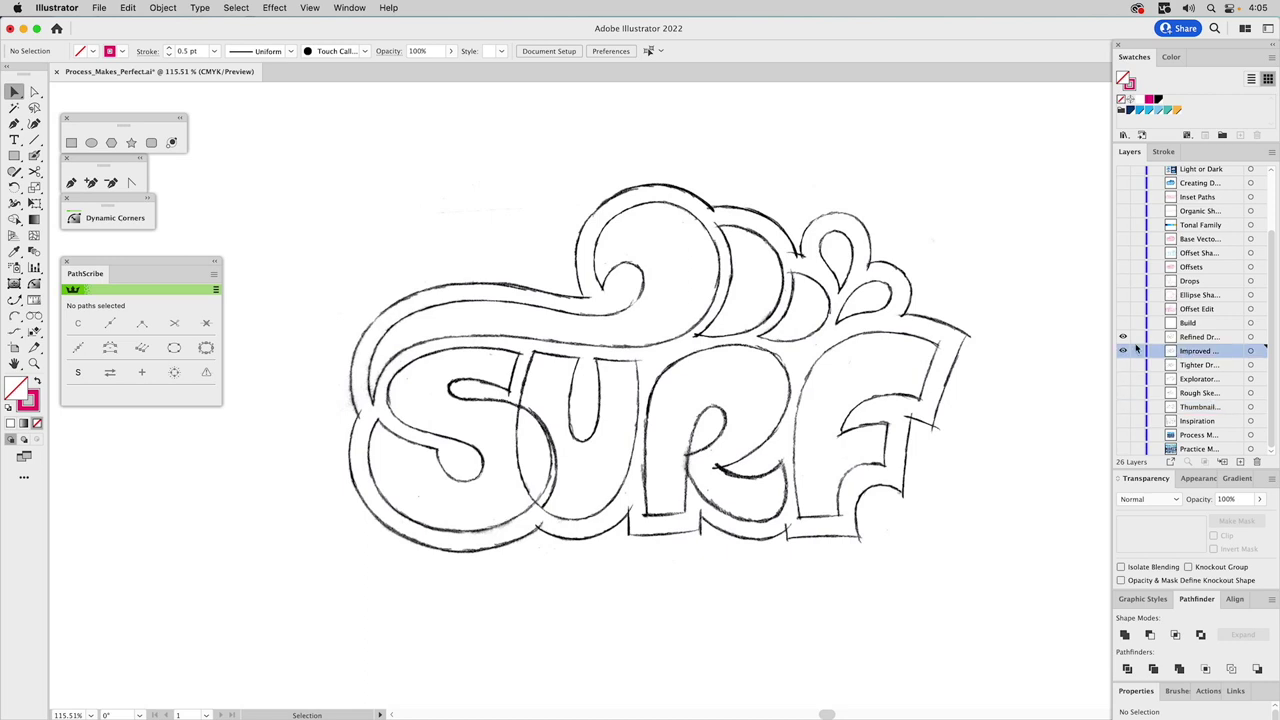
Step: Toggle the Refined drawing's visibility to compare it with the Improved sketch, leaving only the Refined layer visible
left_click(1123, 343)
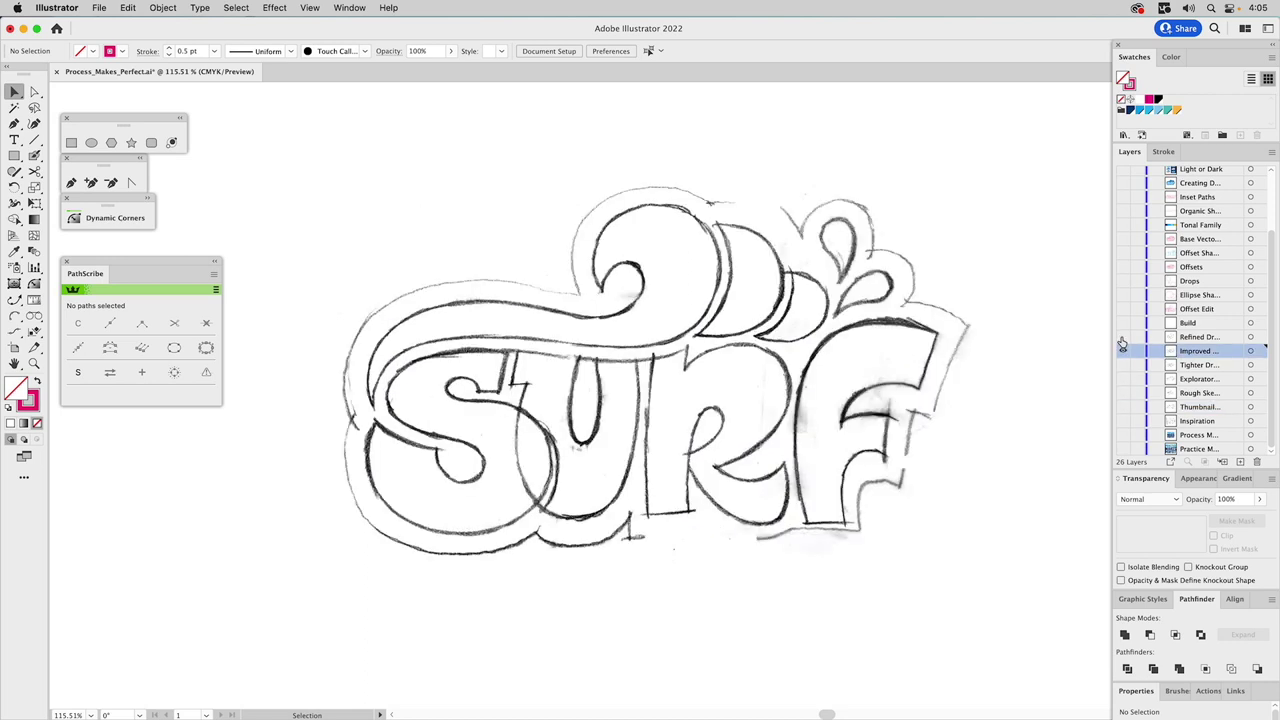
left_click(1122, 343)
left_click(1122, 344)
left_click(1122, 344)
left_click(1122, 344)
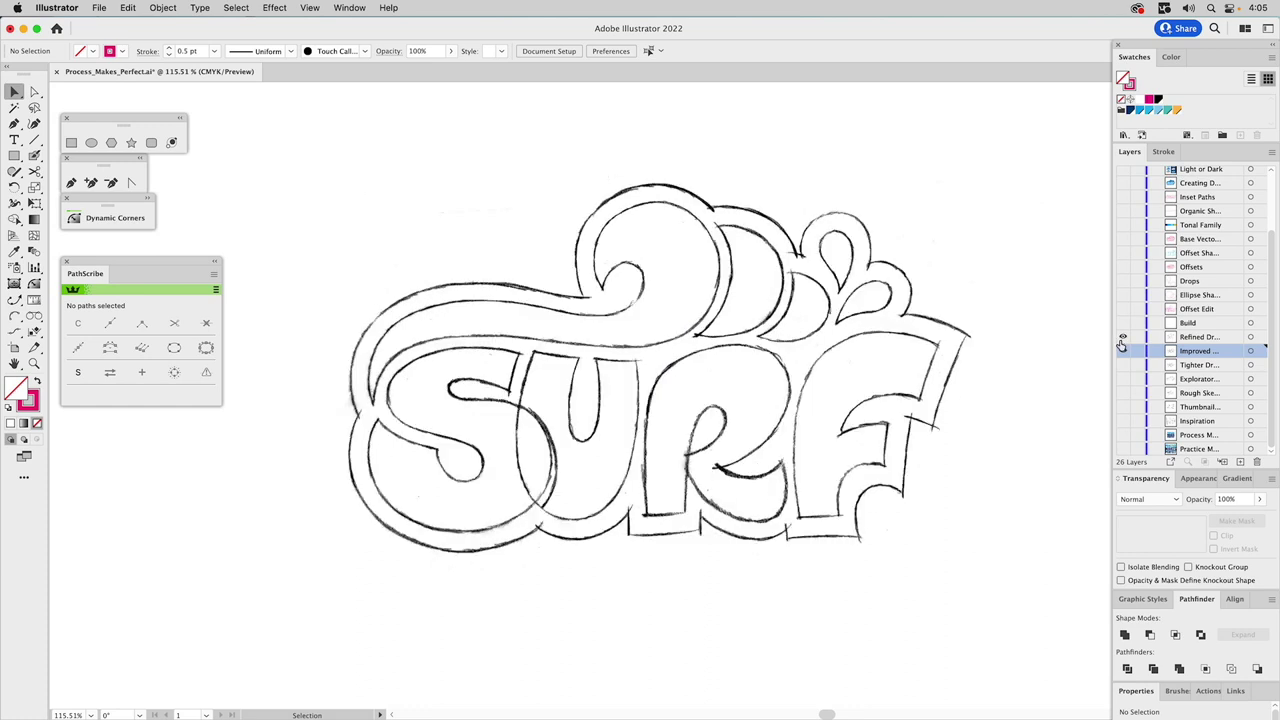
left_click(1122, 349)
Step: Fade the refined SURF sketch image to 15% opacity and lock its layer as a tracing template
left_click(908, 357)
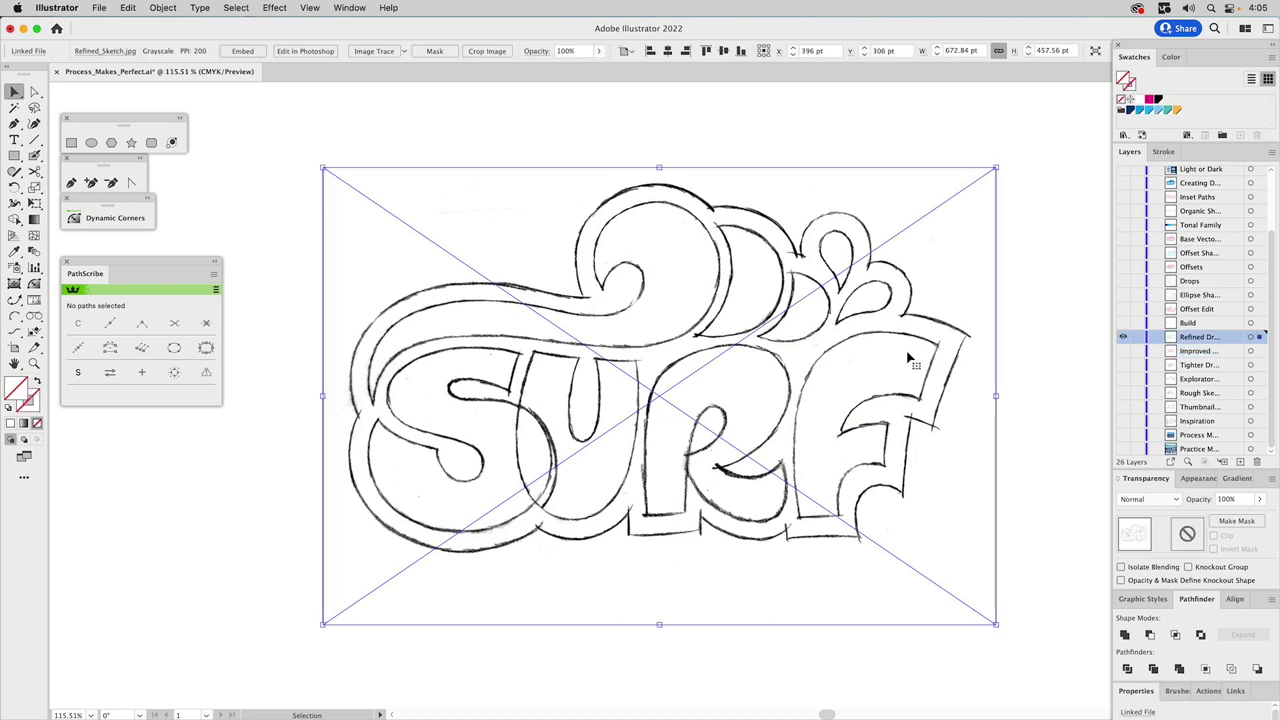
left_click(1227, 499)
type("15")
key("Return")
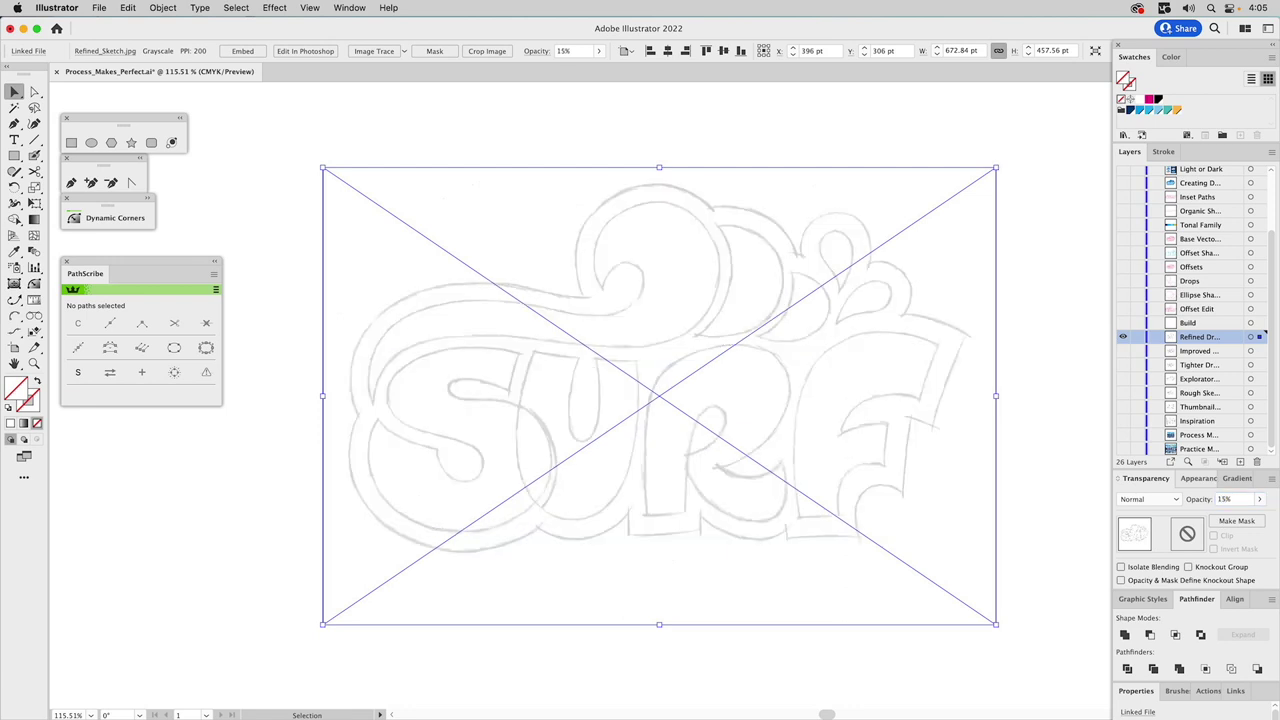
left_click(1138, 337)
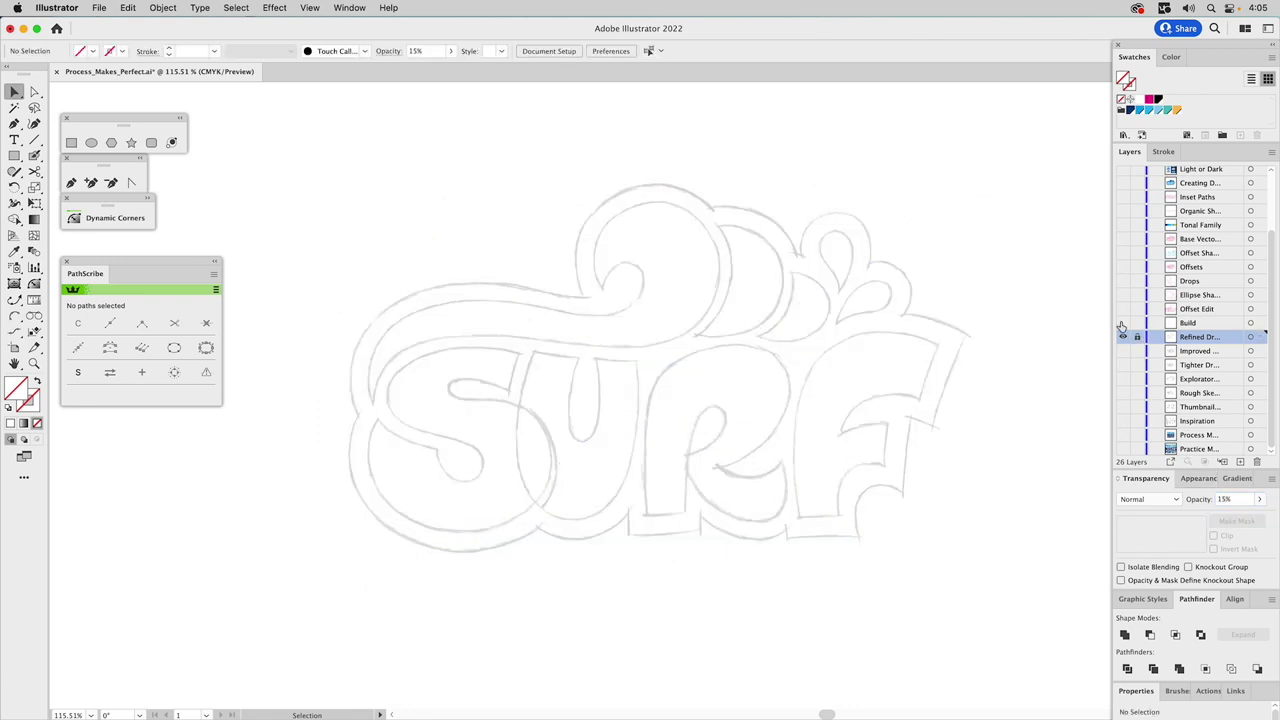
Step: Show and activate the Build layer, and choose the graphic style with no fill and a 1 pt magenta stroke
left_click(1122, 323)
left_click(1188, 323)
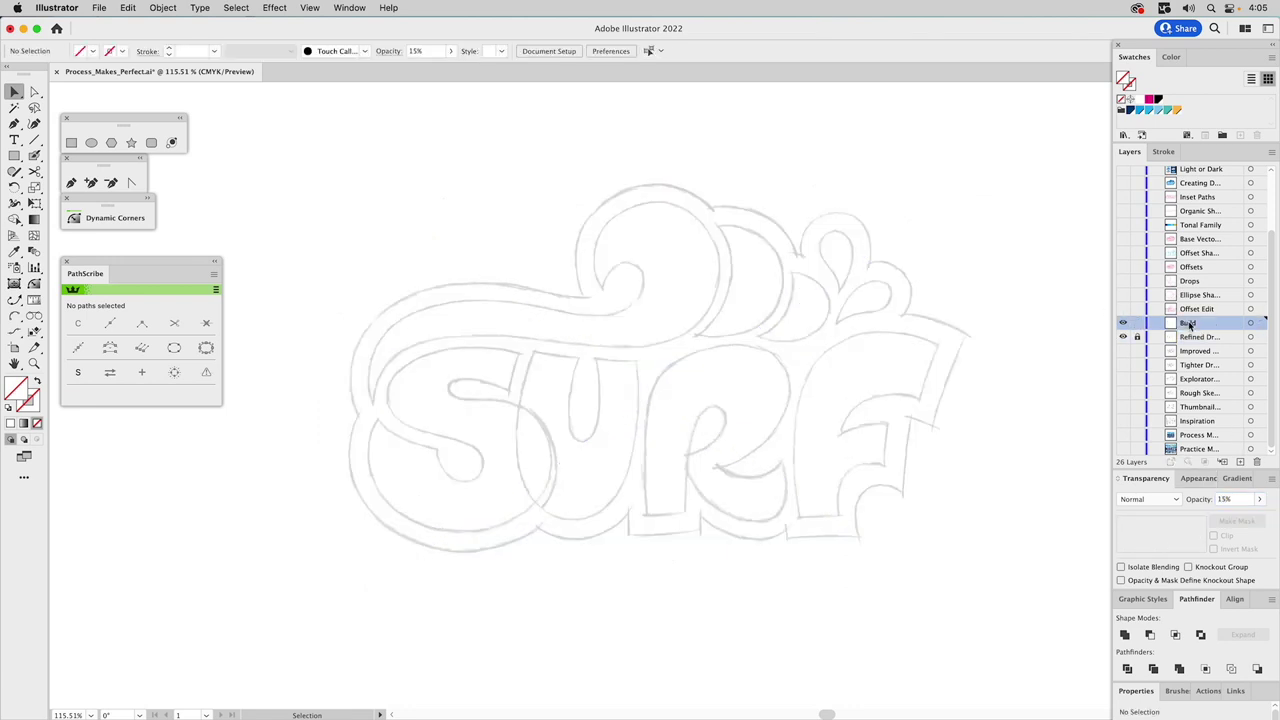
key("z")
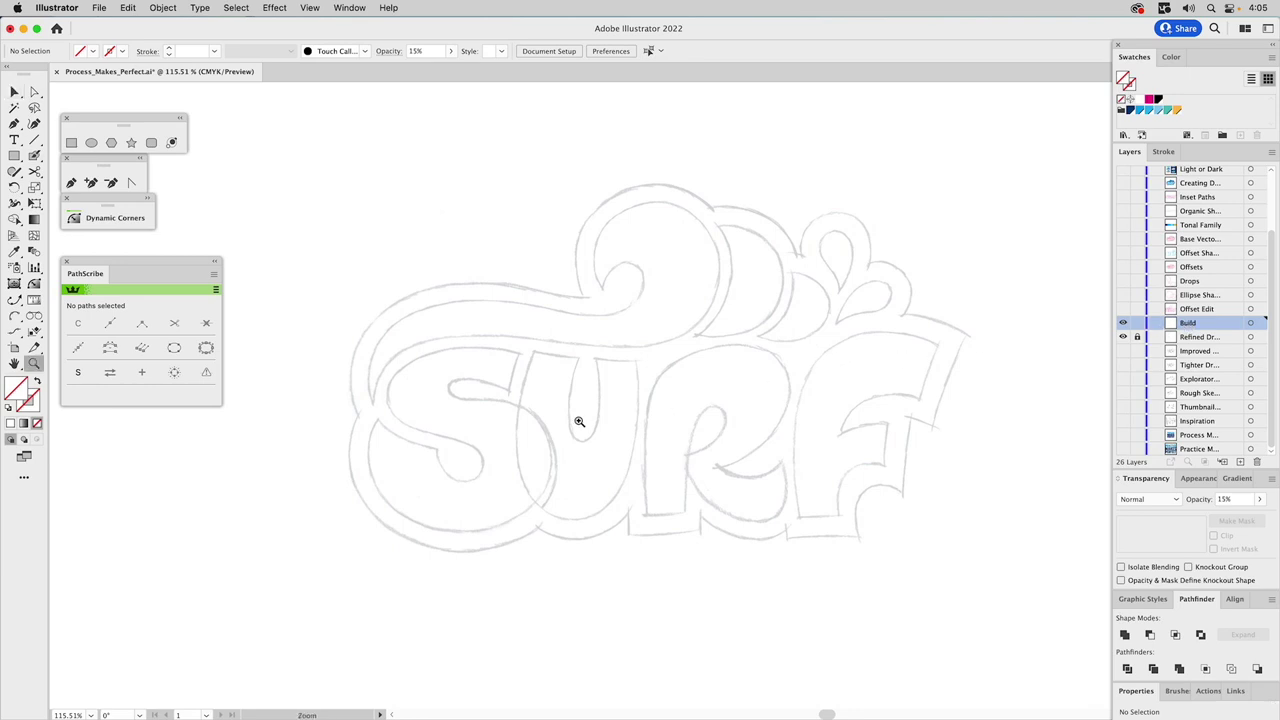
left_click_drag(322, 313, 636, 592)
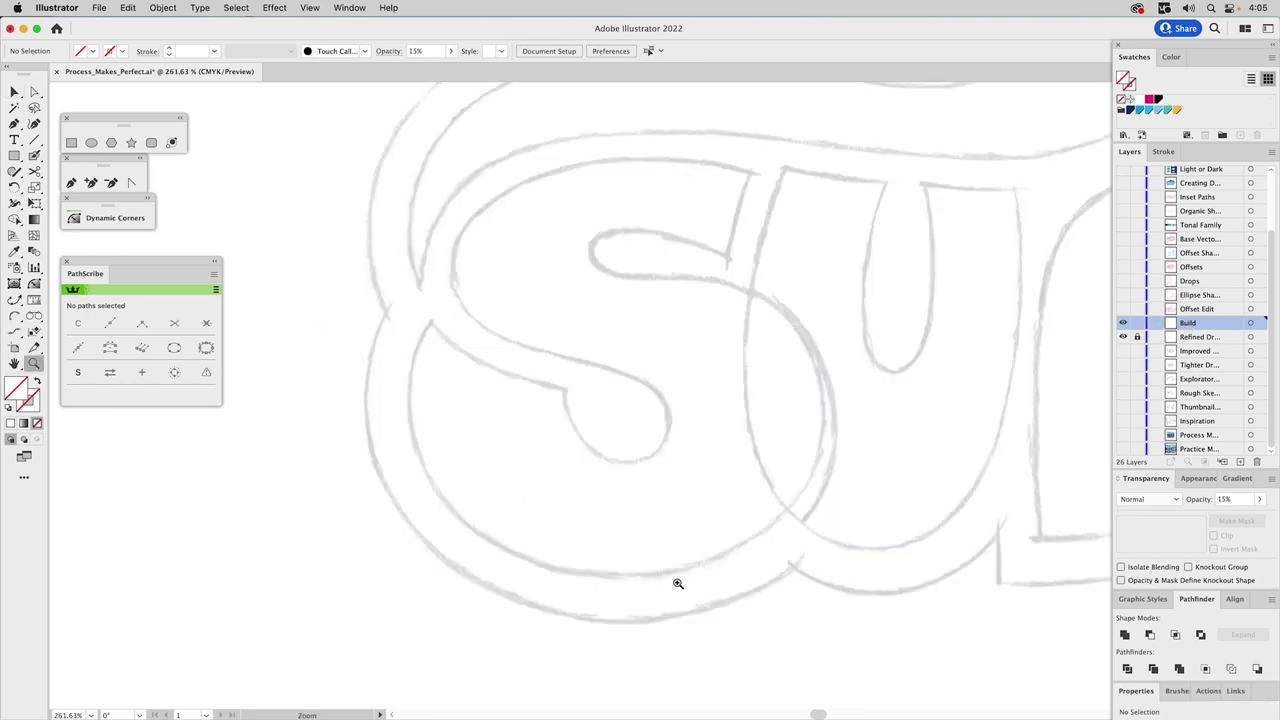
left_click(1146, 599)
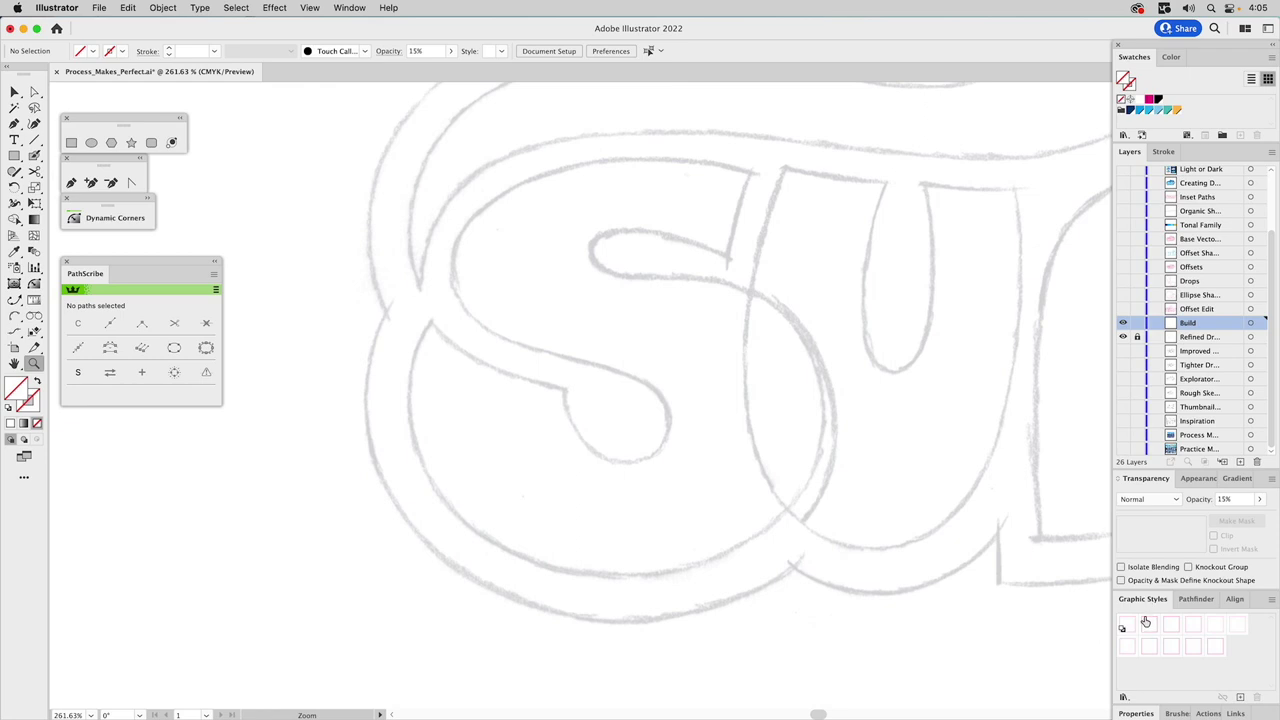
left_click(1149, 626)
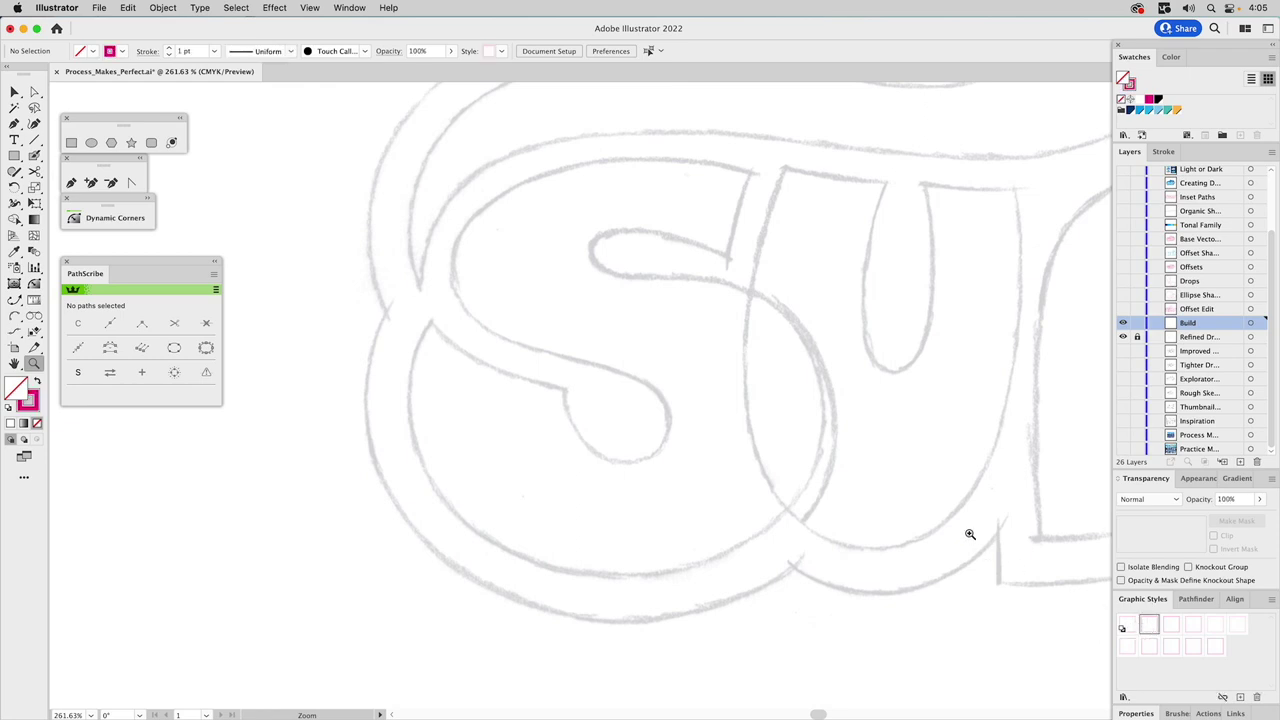
Step: Start tracing the letter S with the Pen tool, from its upper-right corner around the upper terminal to the start of the lower bowl
key("p")
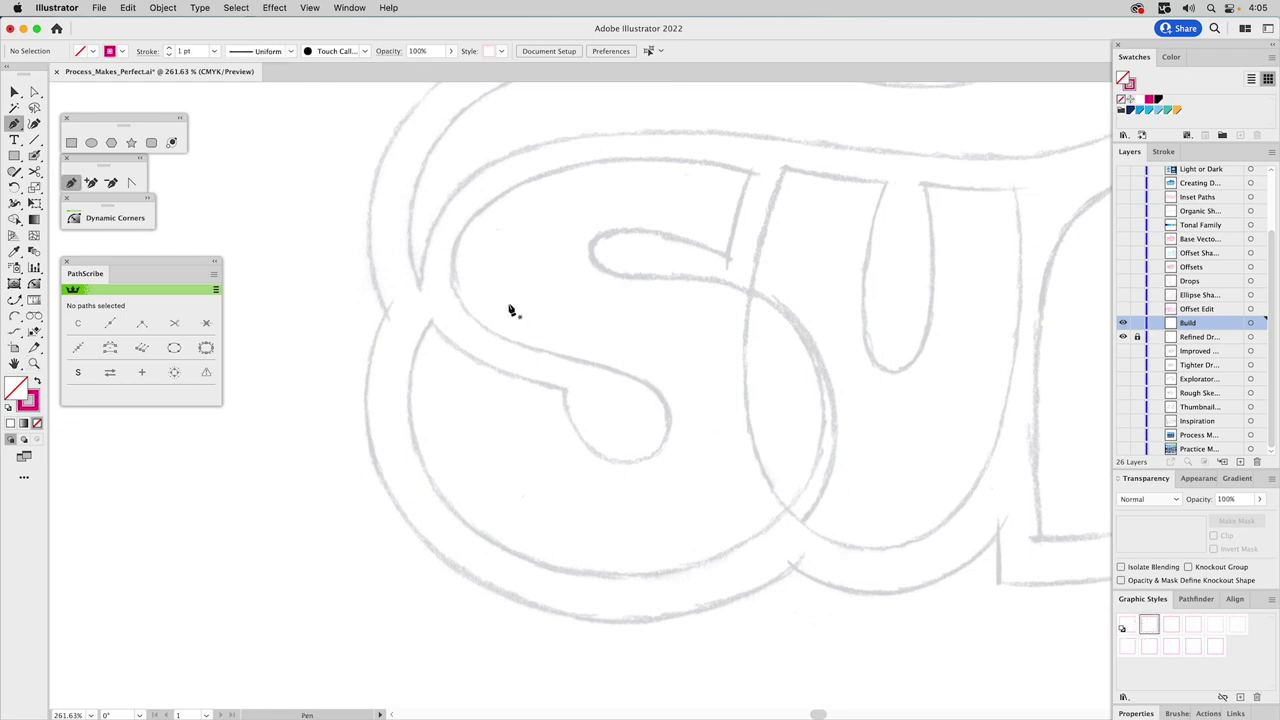
left_click(750, 173)
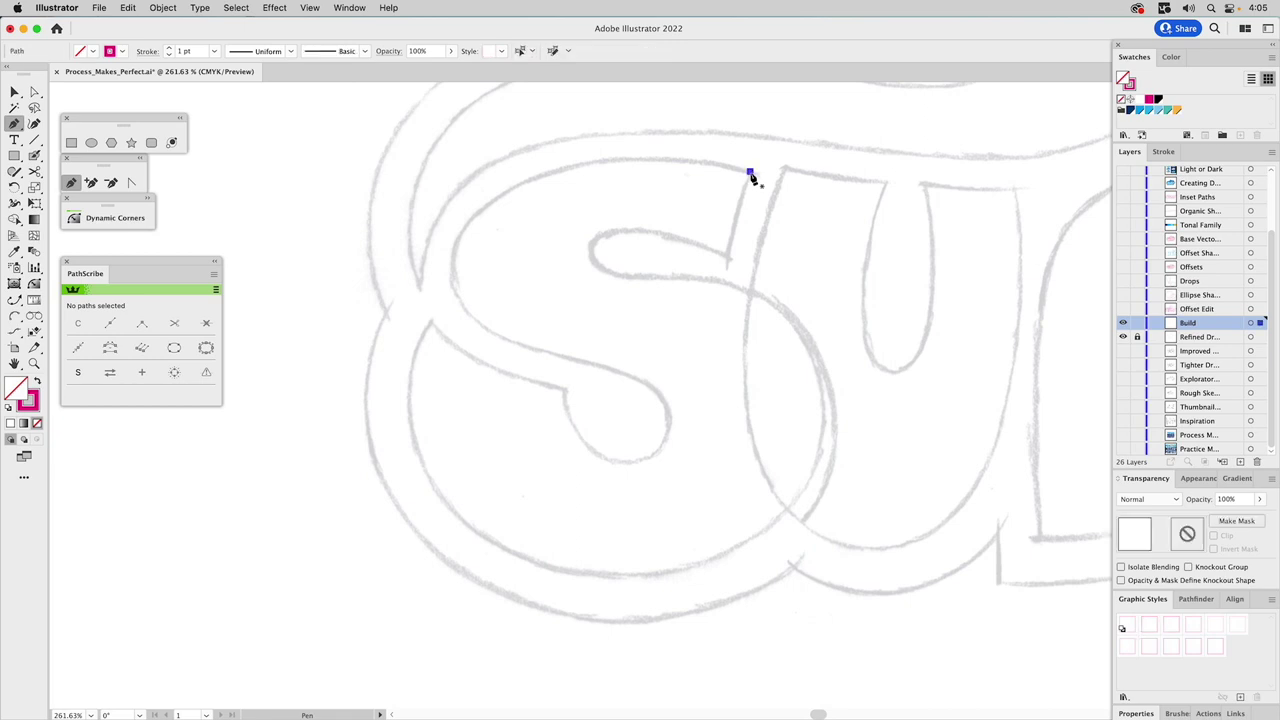
left_click(728, 258)
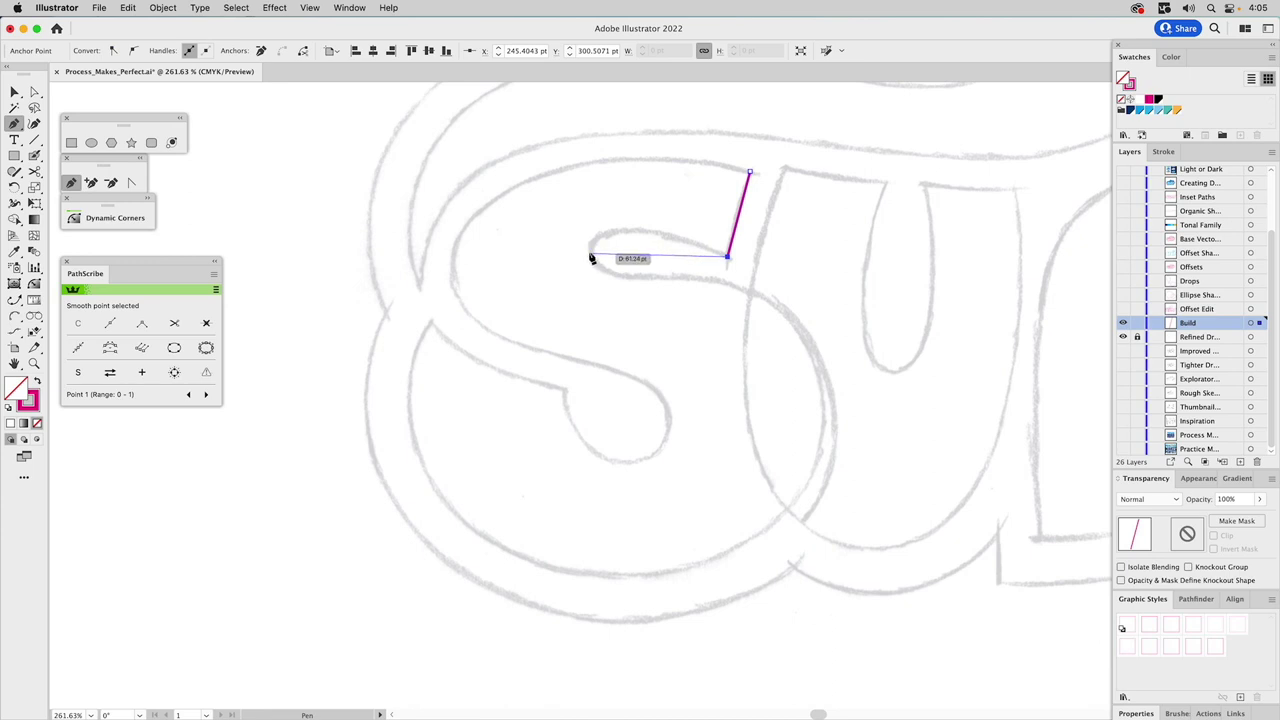
left_click_drag(590, 247, 588, 274)
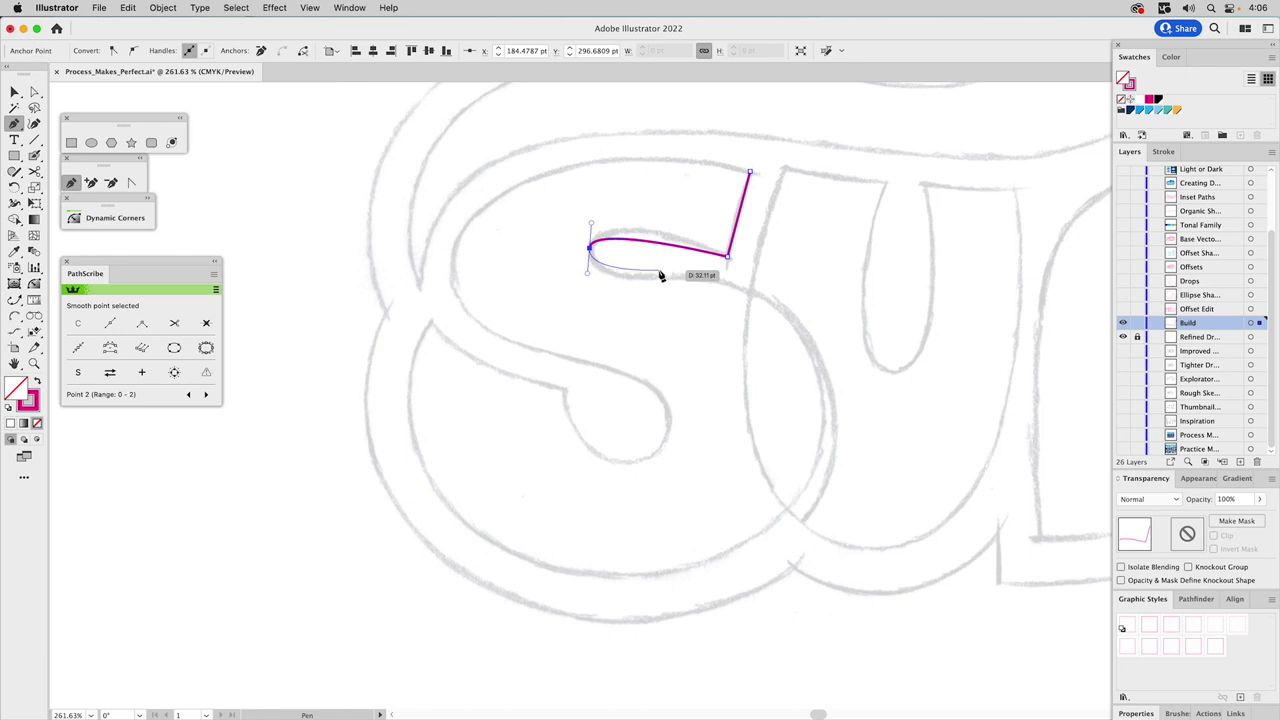
key("super")
left_click_drag(667, 277, 705, 281)
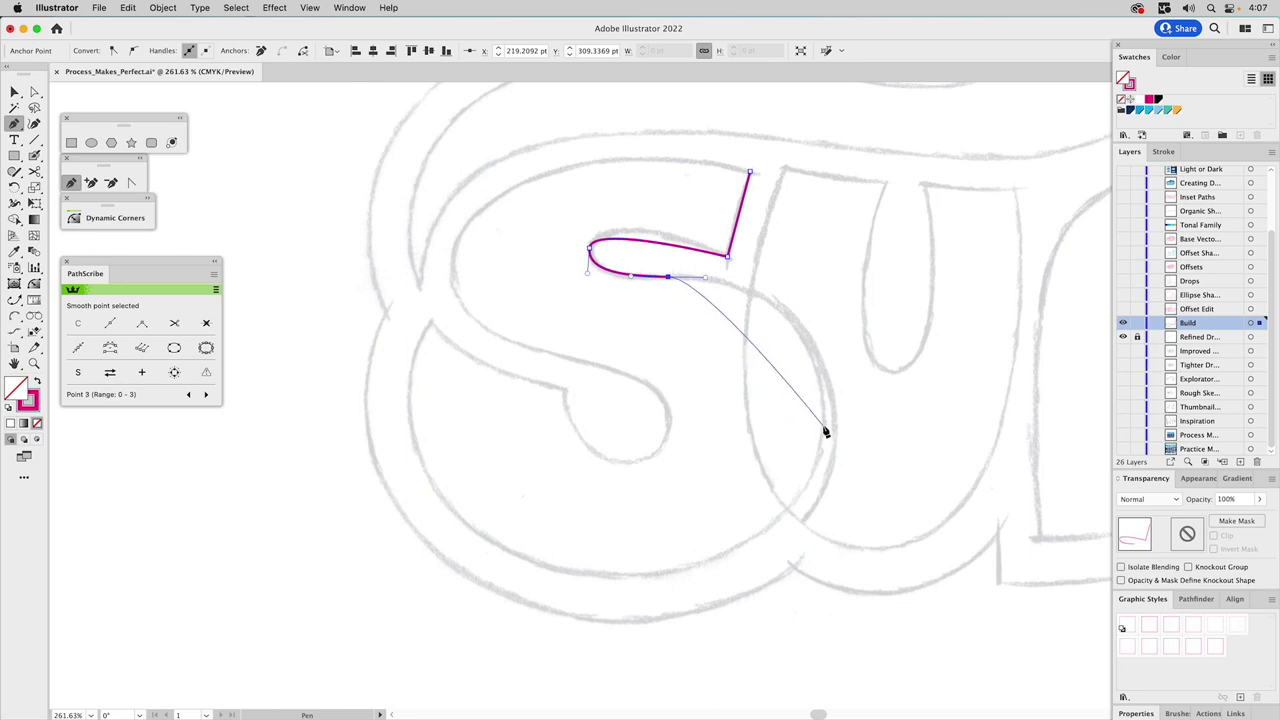
left_click_drag(821, 431, 818, 488)
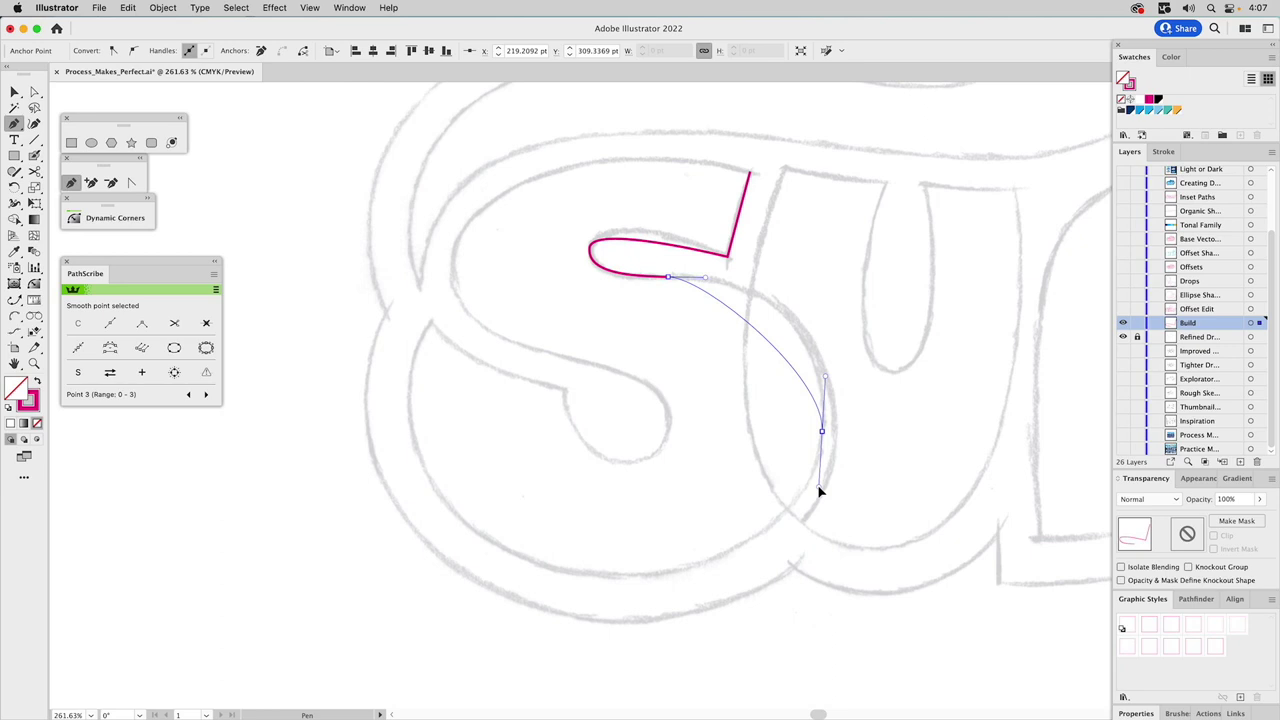
left_click_drag(819, 490, 819, 490)
key("super+z")
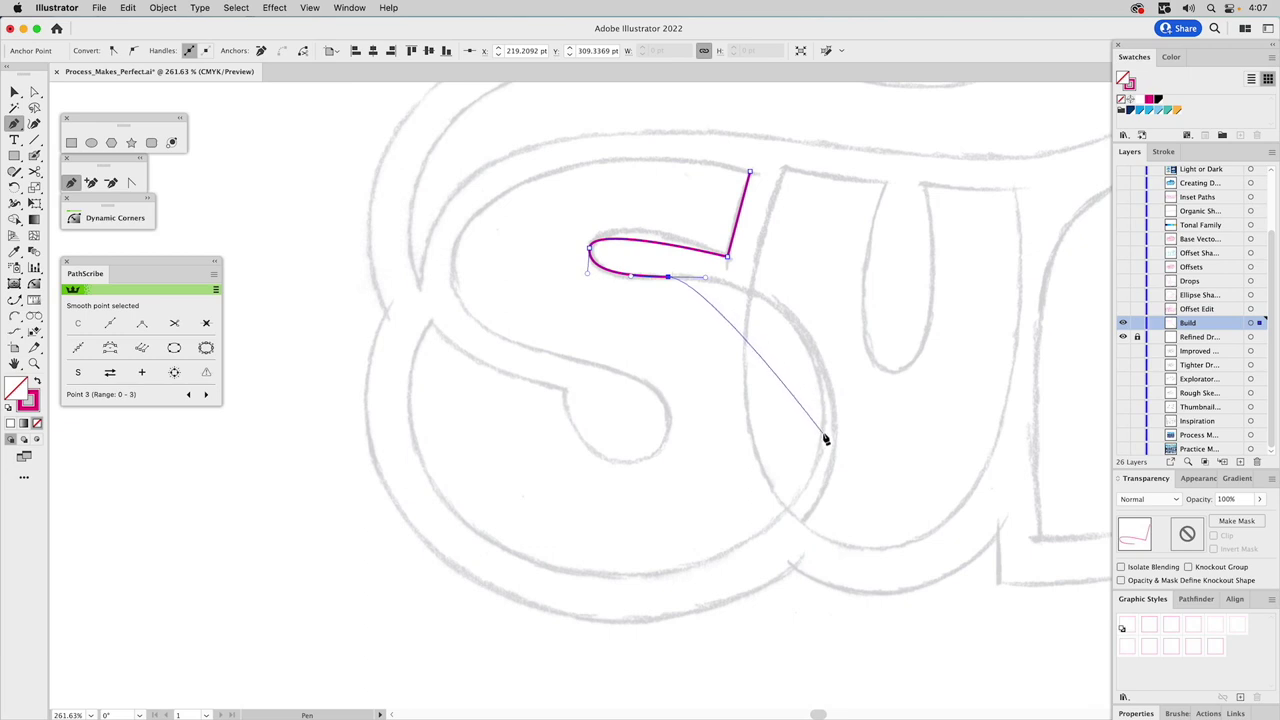
Step: Continue the S path with smooth points around the right side of the lower bowl to the bottom of the letter
left_click_drag(823, 432, 817, 511)
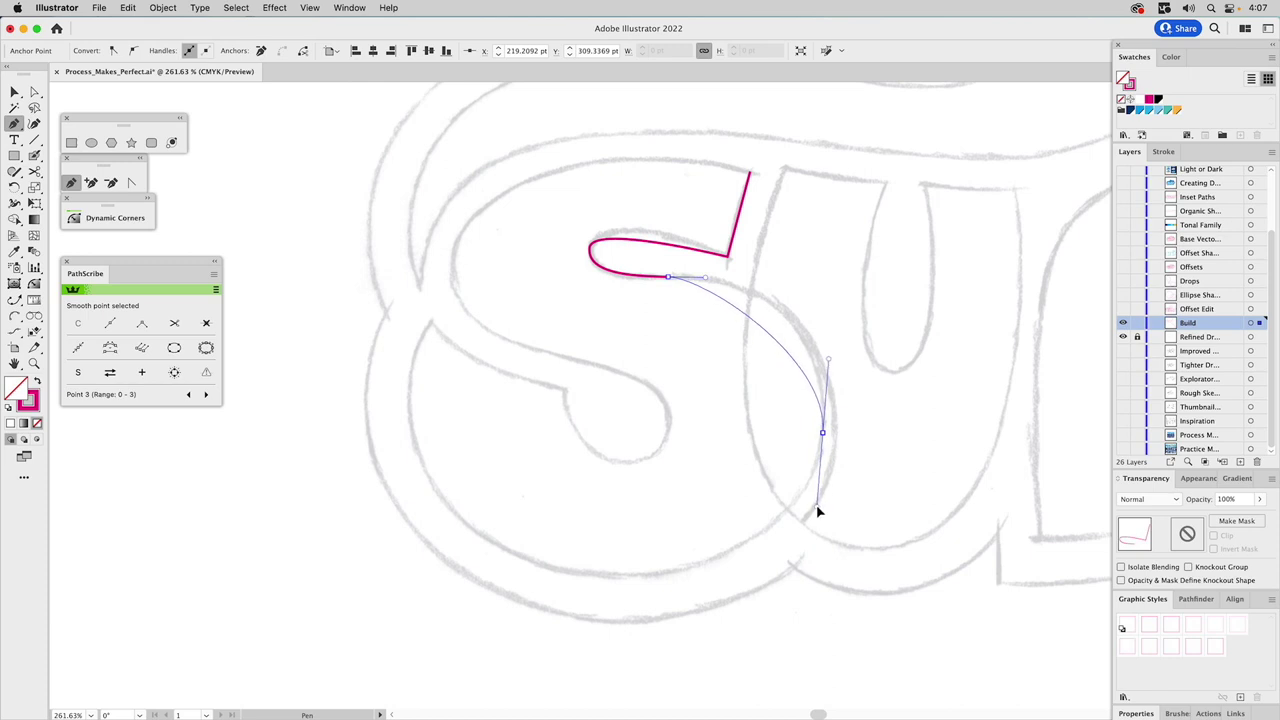
mouse_move(818, 510)
left_mouse_down()
mouse_move(822, 480)
mouse_move(838, 511)
mouse_move(791, 466)
mouse_move(826, 503)
mouse_move(818, 488)
left_mouse_up()
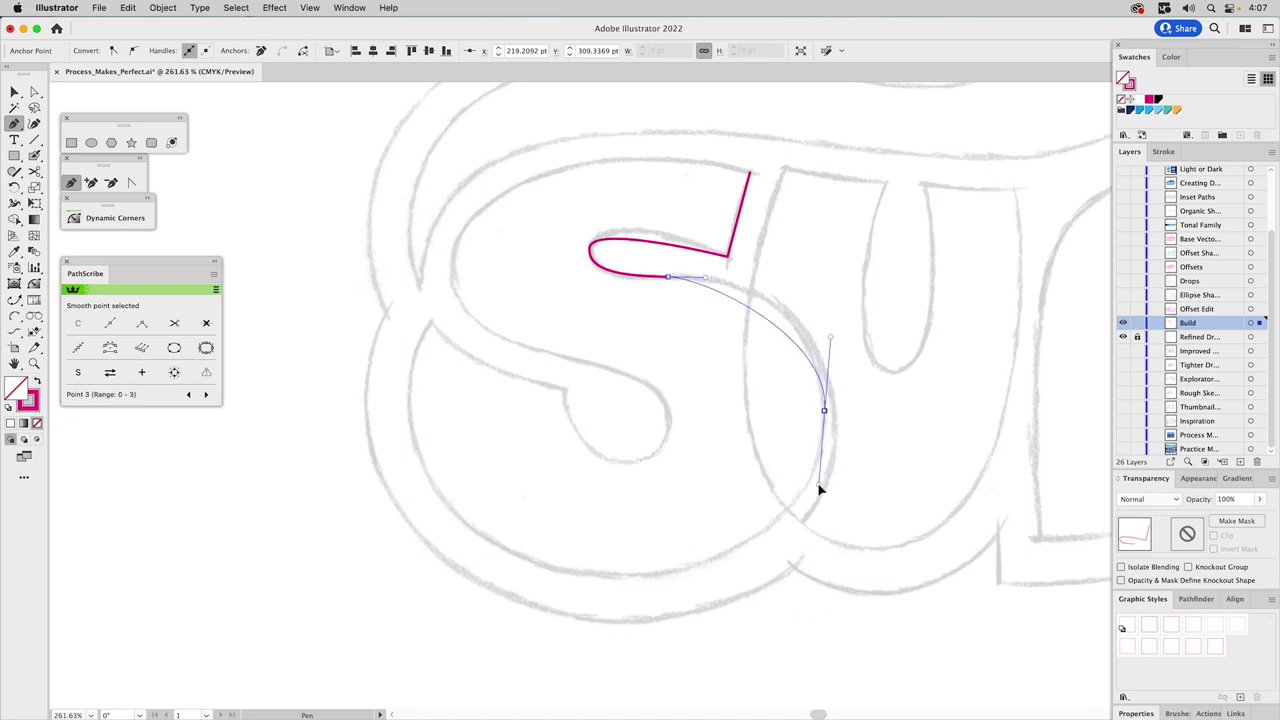
left_click_drag(818, 488, 826, 492)
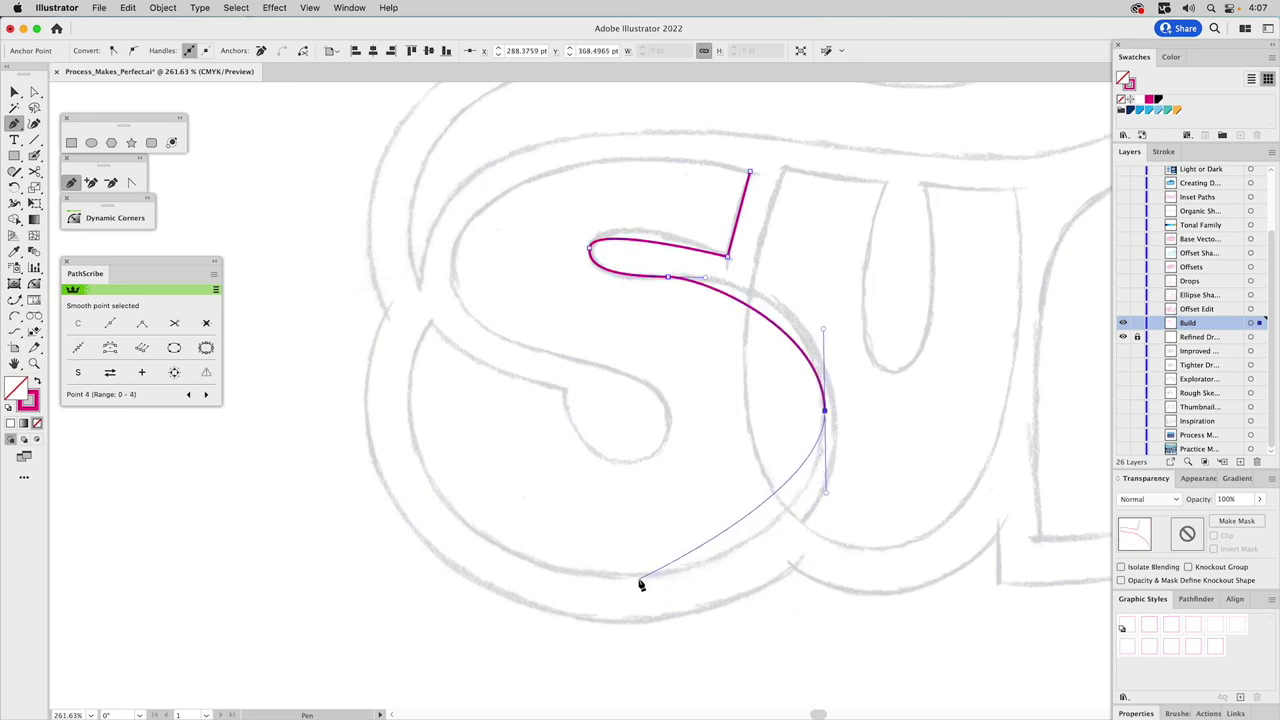
left_click_drag(646, 589, 530, 578)
key("ctrl+z")
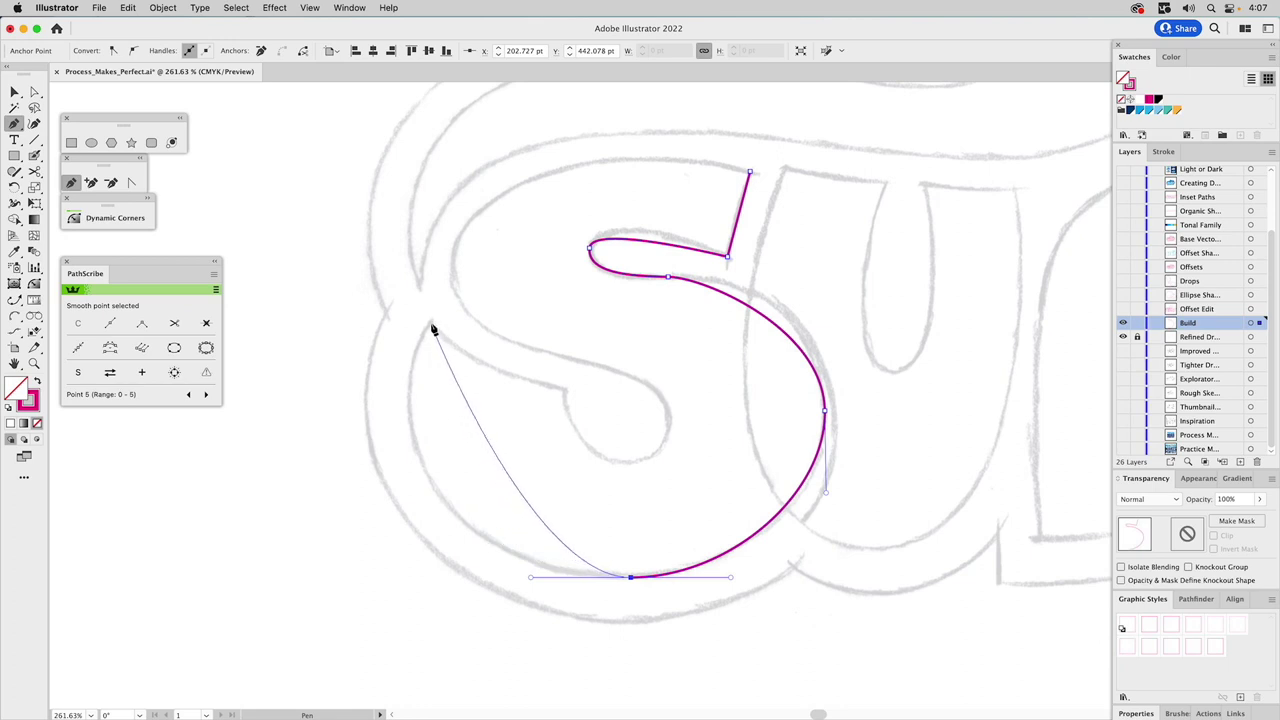
Step: Continue the S path from the lower-left tip around the lower terminal, along the spine and upper-left curve, and close it at its starting point
left_click_drag(429, 323, 666, 399)
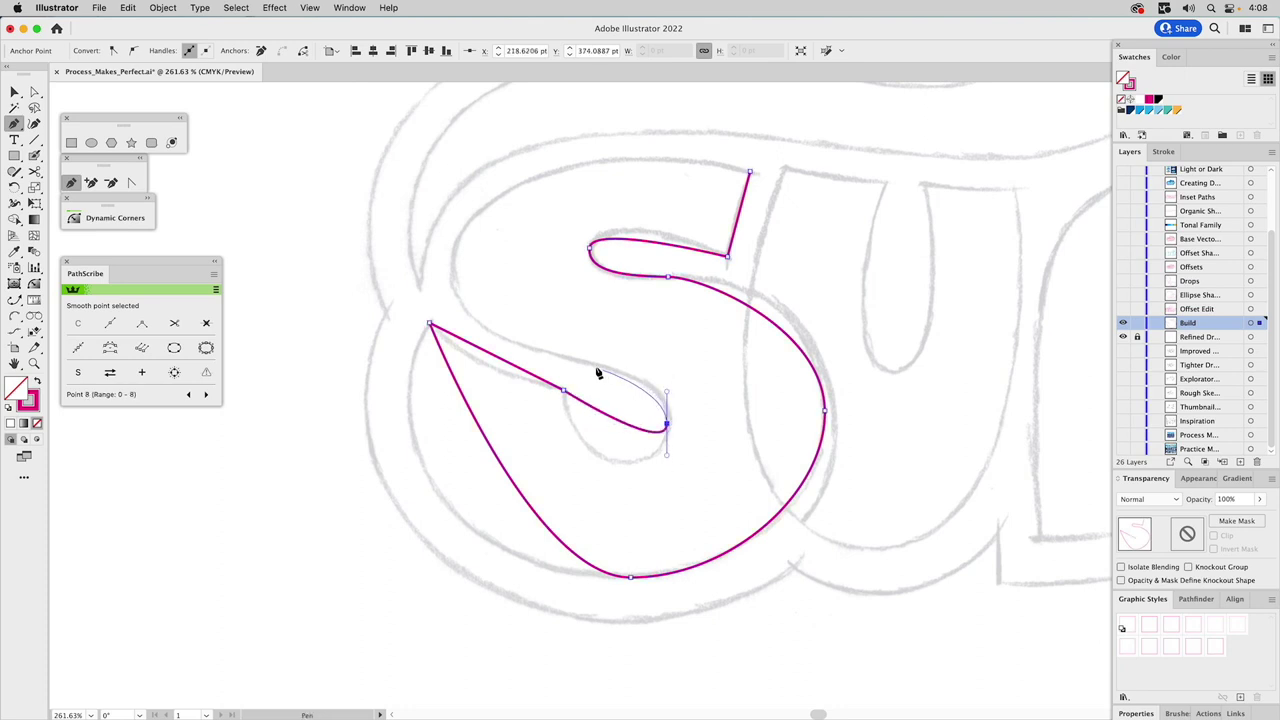
left_click_drag(578, 361, 530, 350)
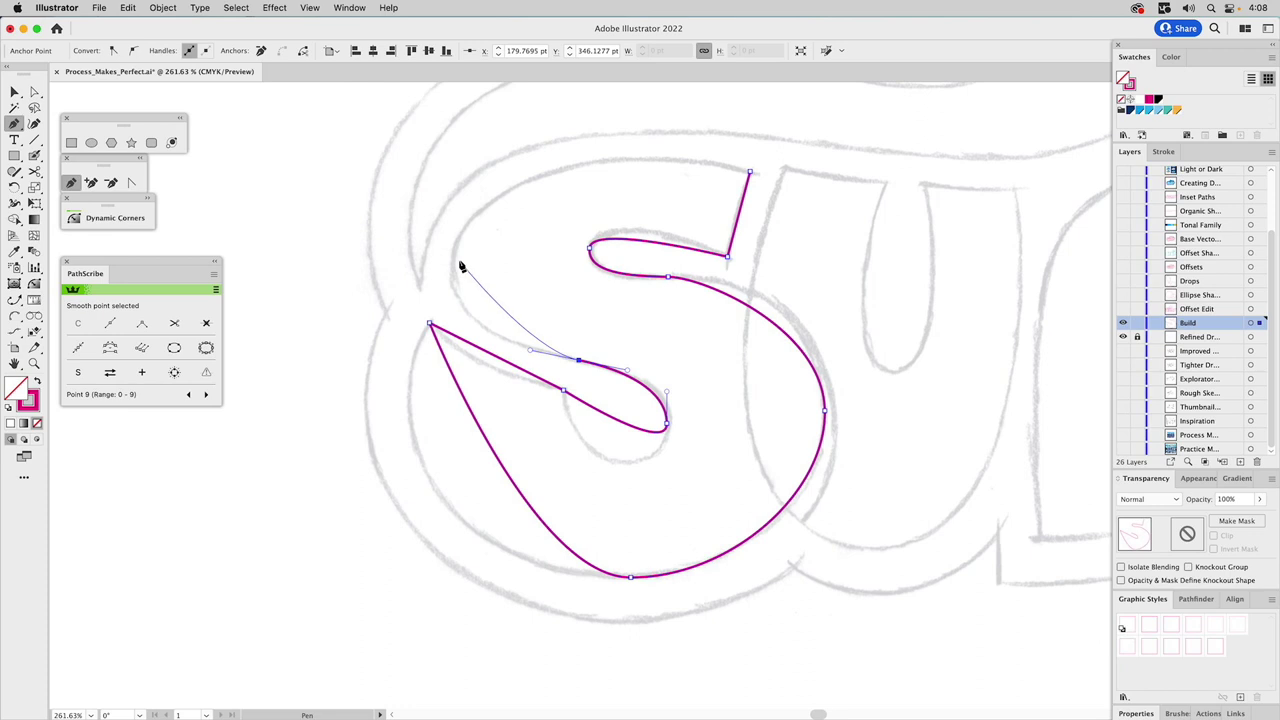
left_click_drag(453, 246, 457, 211)
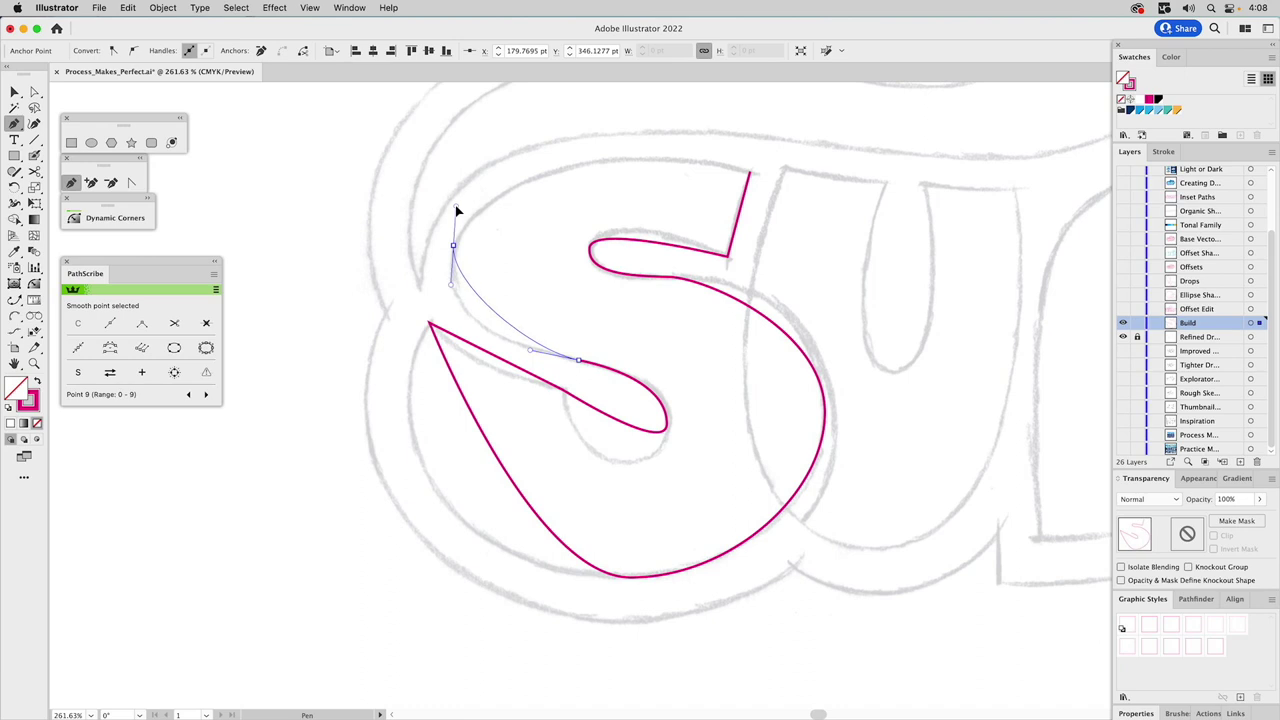
left_click_drag(456, 211, 453, 230)
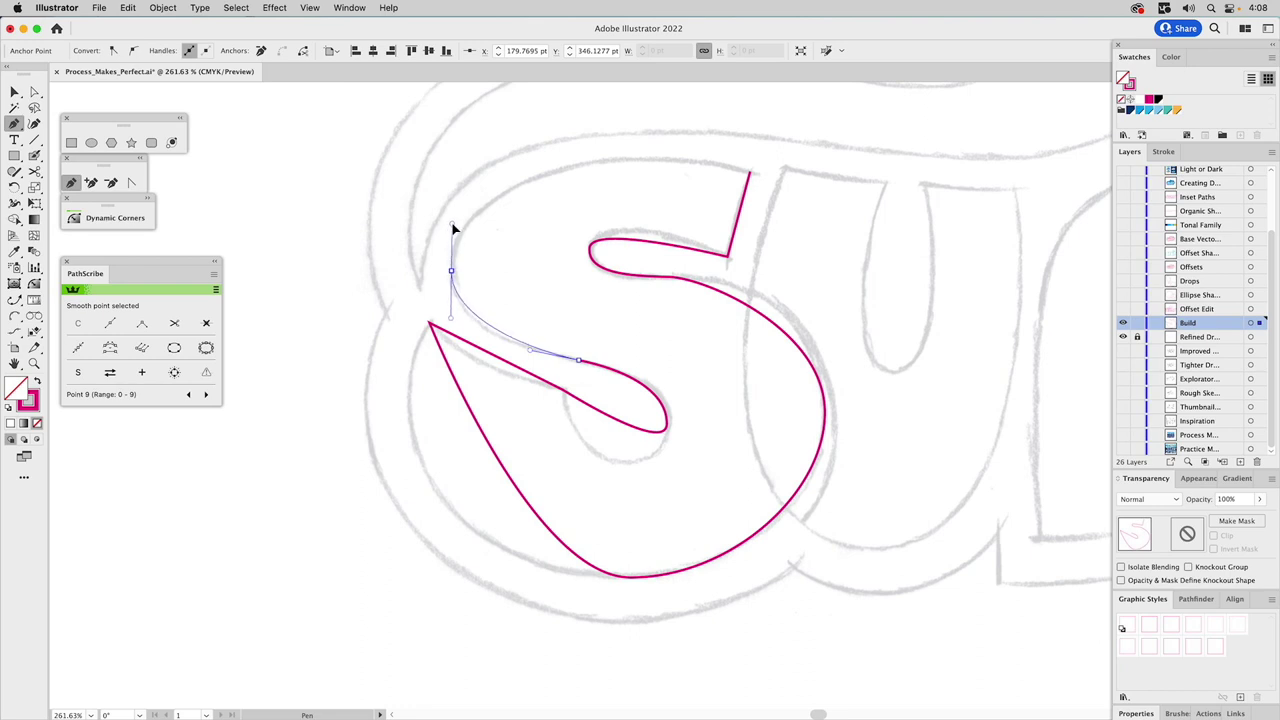
left_click(749, 172)
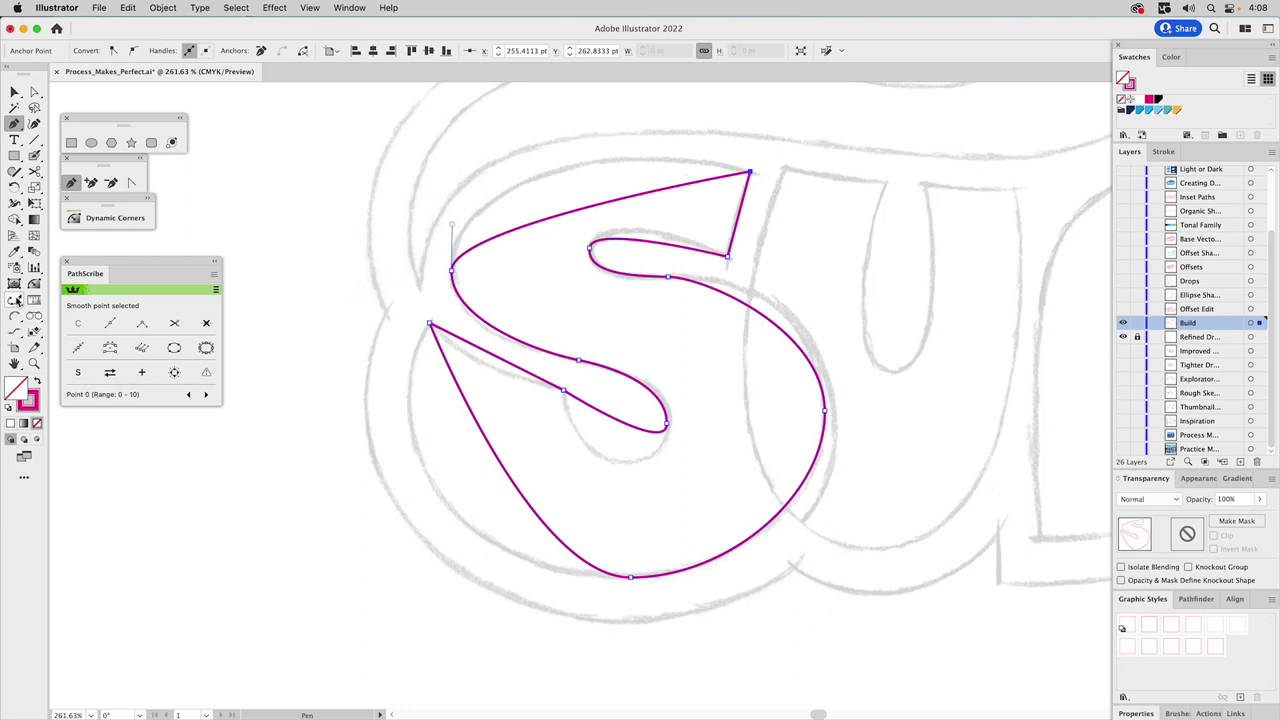
Step: Bend the S's top segment with the Anchor Point tool and extend the upper-right corner's handle so the curve follows the sketch
left_click(133, 184)
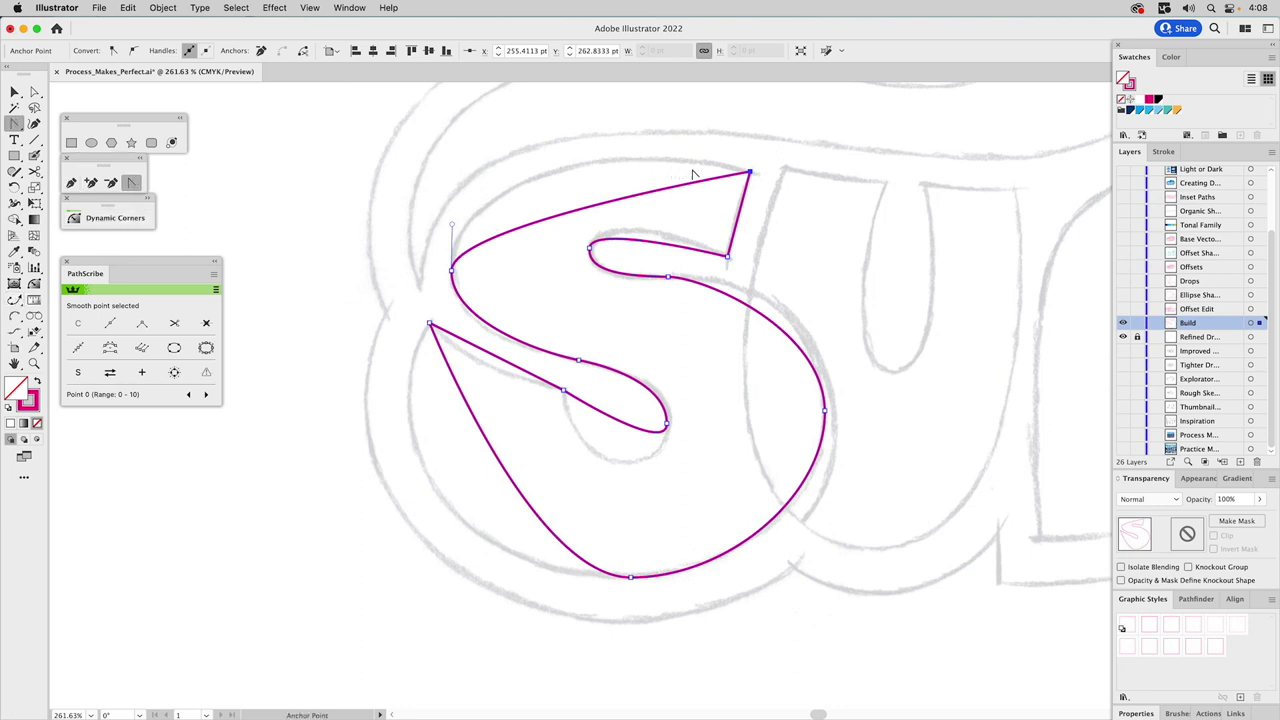
left_click_drag(690, 190, 684, 186)
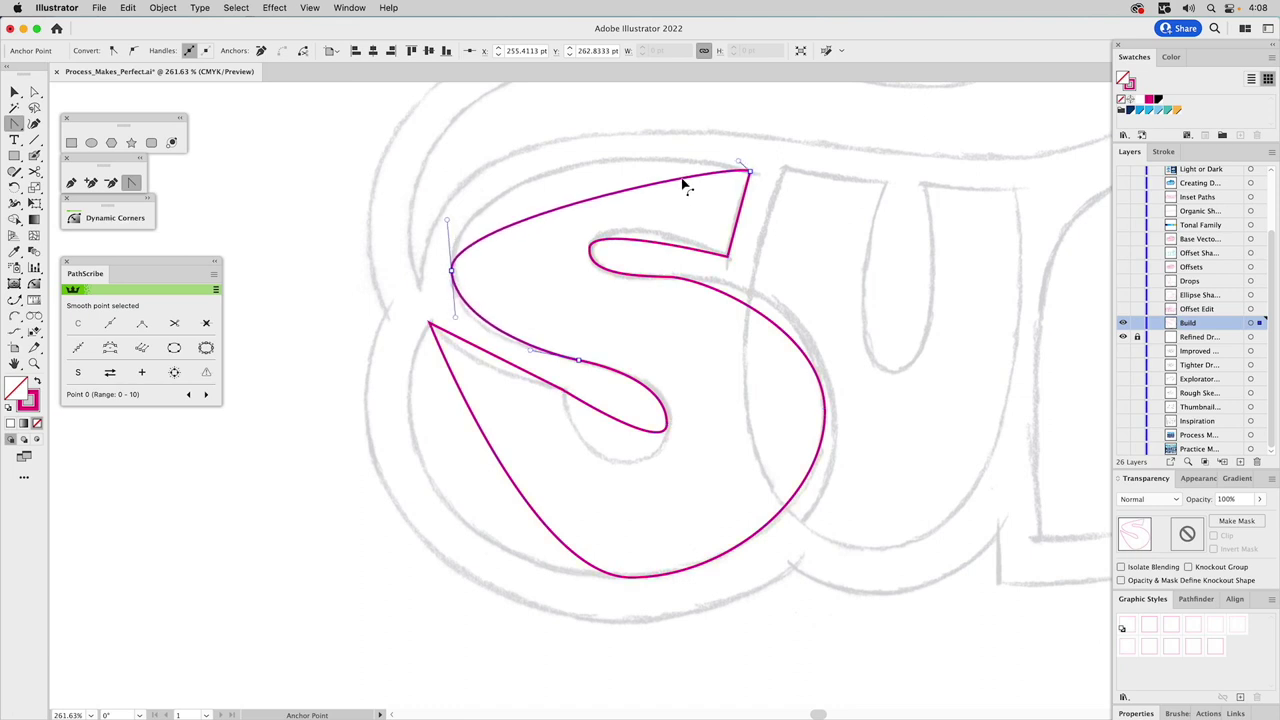
left_click(683, 181)
left_click_drag(747, 170, 582, 124)
mouse_move(448, 221)
left_mouse_down()
mouse_move(451, 209)
mouse_move(451, 228)
left_mouse_up()
key("v")
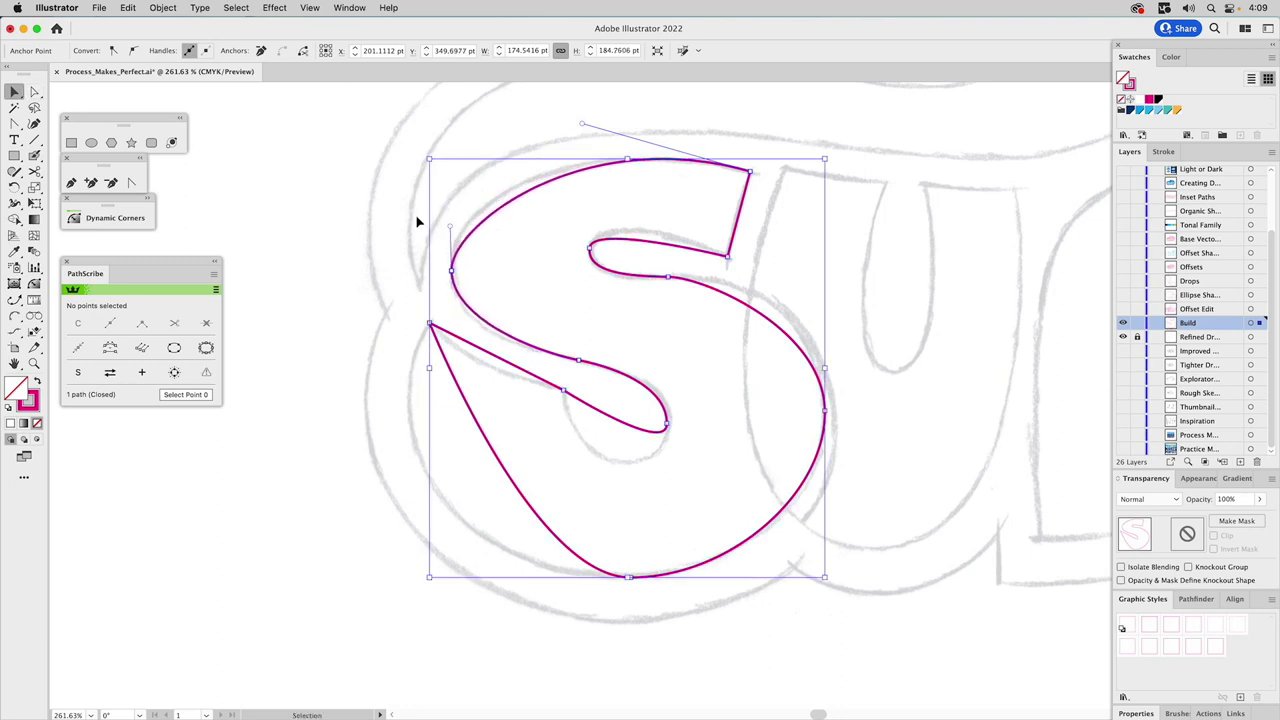
Step: Lengthen the upper handle of the S's upper-left anchor point vertically to fill out the top curve
left_click(131, 182)
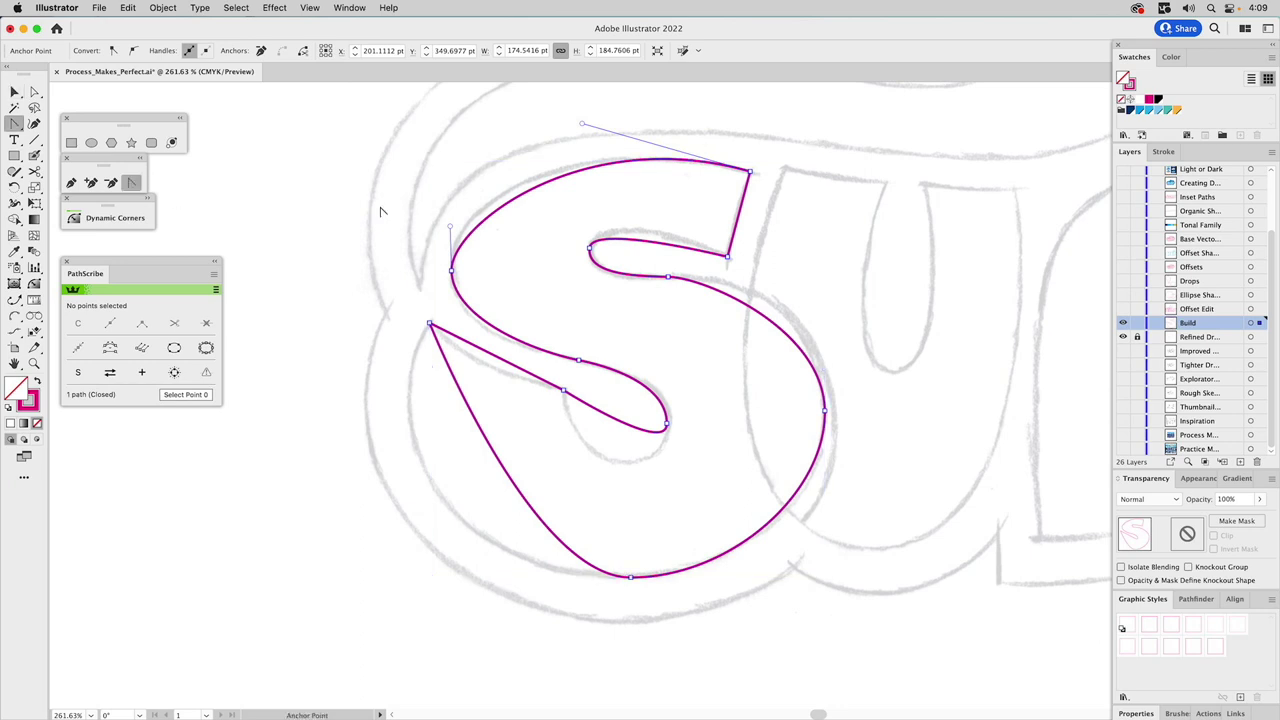
mouse_move(451, 229)
left_mouse_down()
mouse_move(480, 240)
mouse_move(416, 235)
mouse_move(466, 240)
mouse_move(452, 228)
left_mouse_up()
key("super")
key("super")
left_click_drag(451, 229, 450, 202)
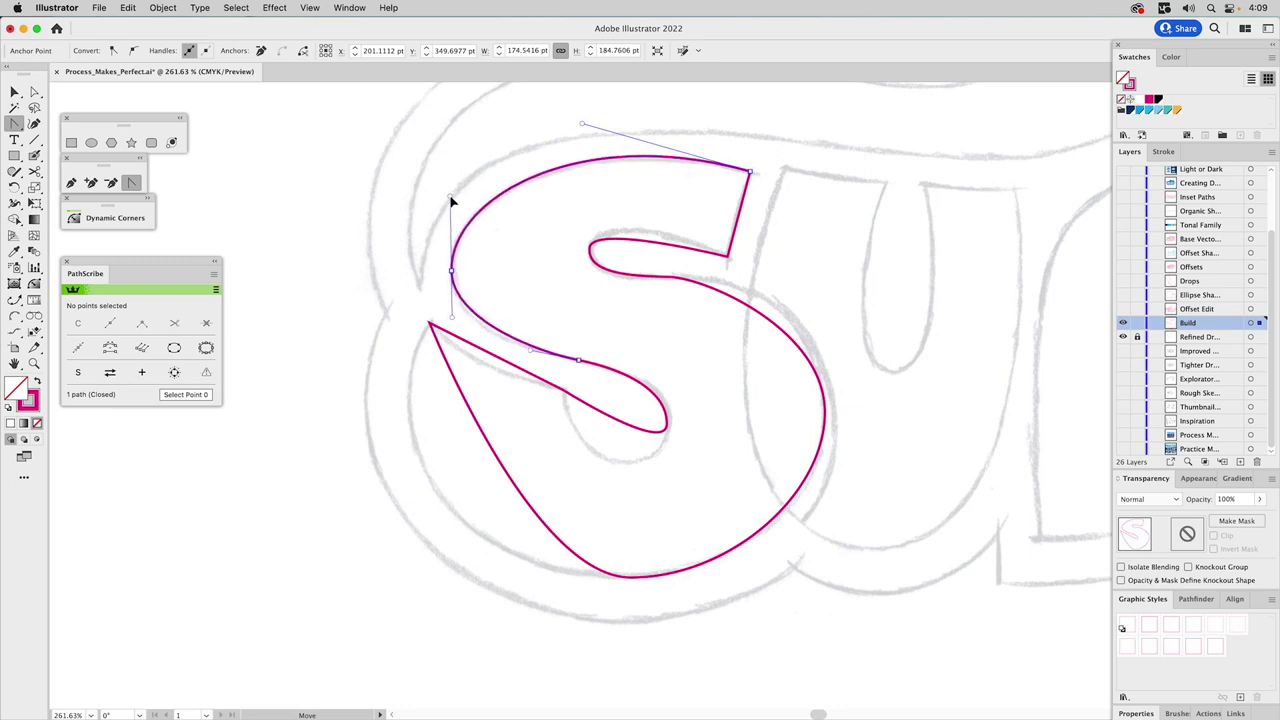
left_click_drag(450, 202, 452, 202)
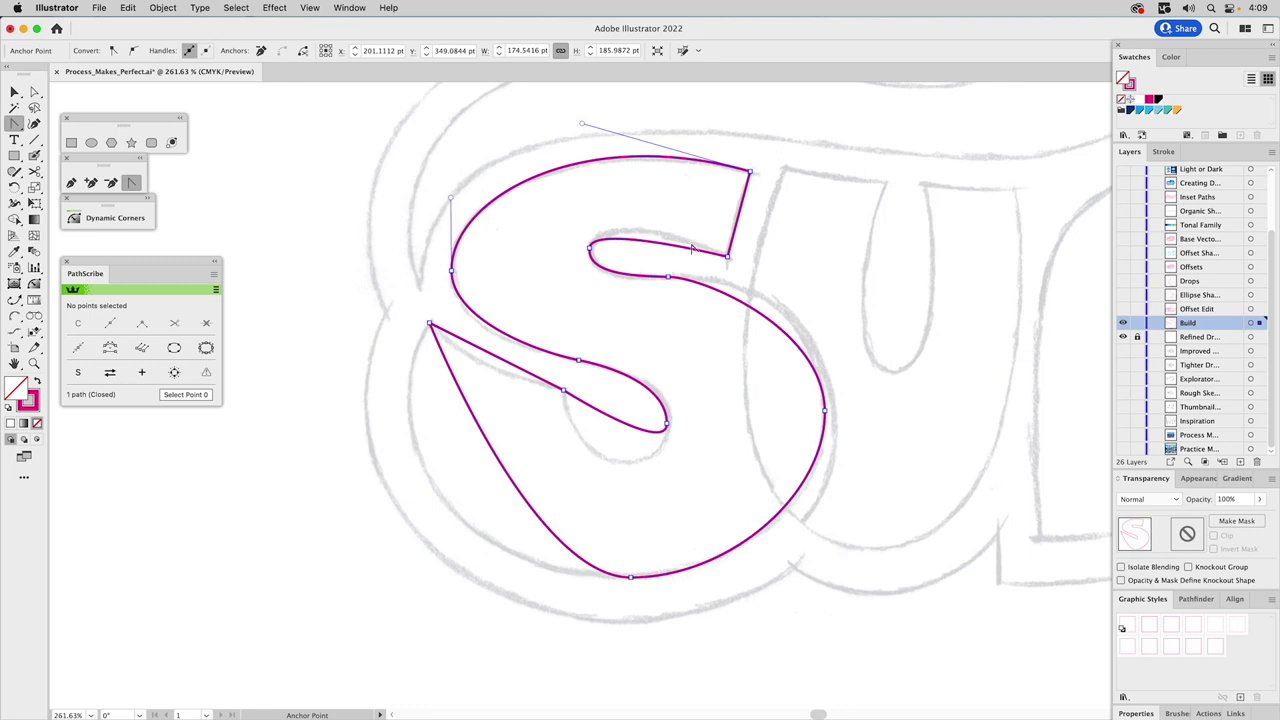
Step: Curve the upper terminal's underside and end edge, and the edge running from the lower-left tip to the lower terminal, to match the sketch
left_click_drag(690, 255, 674, 230)
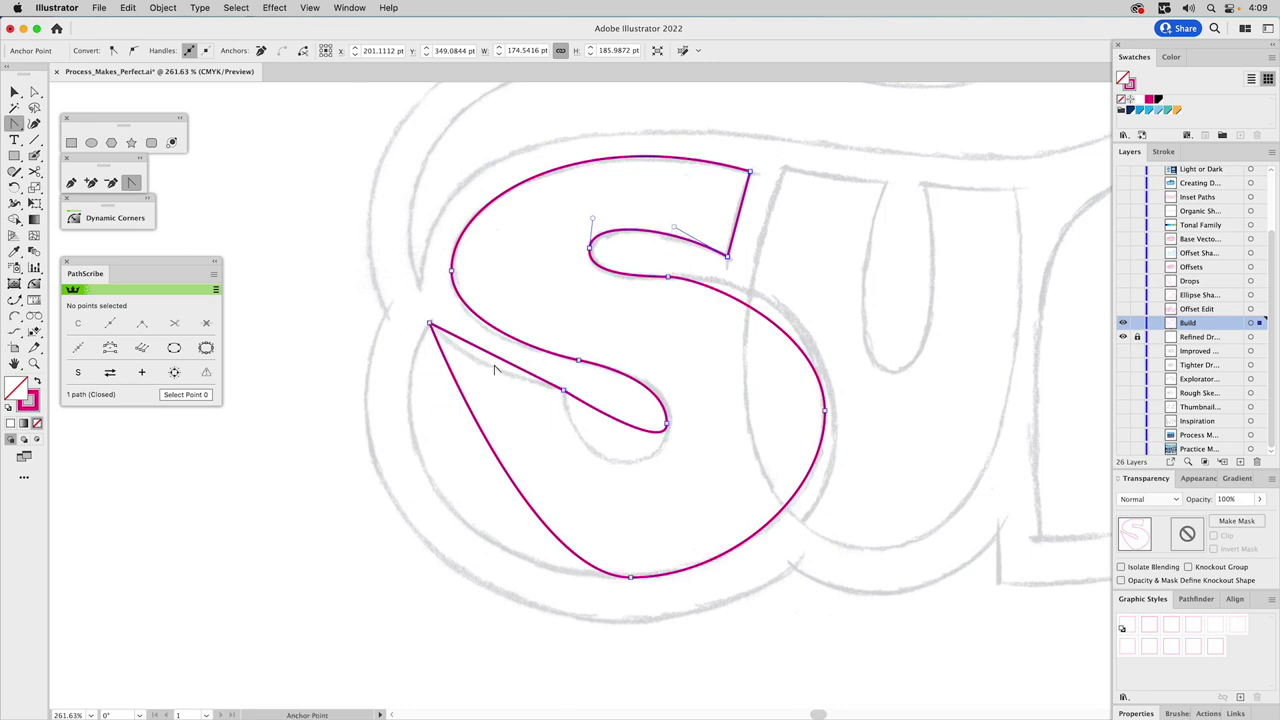
left_click_drag(500, 363, 486, 367)
left_click_drag(740, 218, 737, 215)
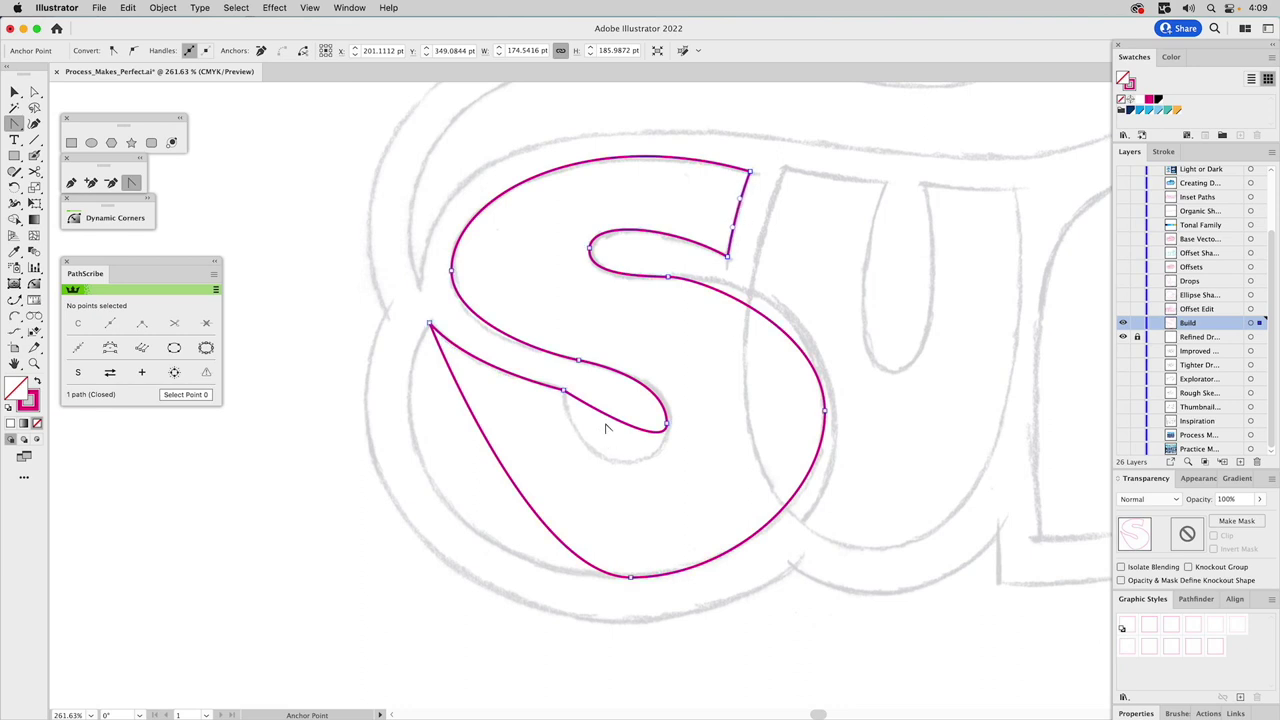
Step: Round the lower terminal's bulb to the sketch, pulling vertical handles down from both of its end points
left_click_drag(599, 419, 563, 475)
key("a")
left_click_drag(667, 471, 667, 480)
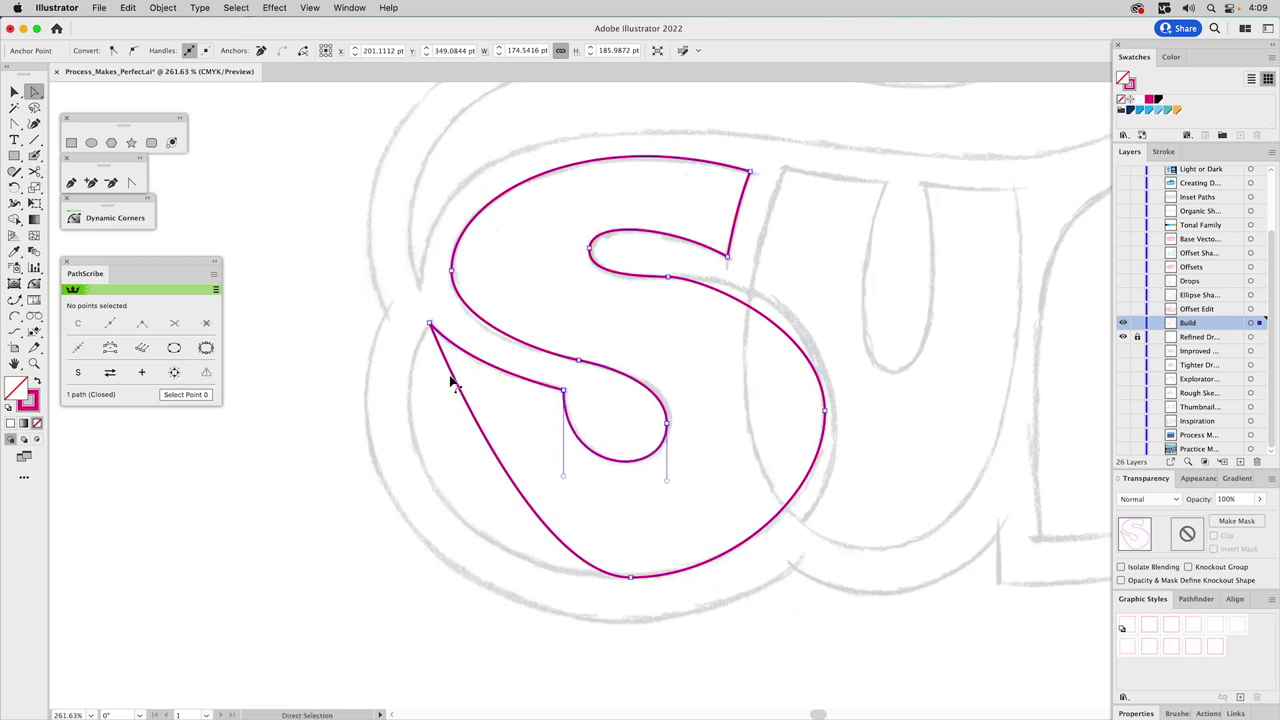
Step: Bend the lower-left bowl out to the sketch, and level the bottom anchor's handles horizontally while fine-tuning their lengths
left_click_drag(460, 386, 452, 386)
left_click_drag(430, 338, 341, 493)
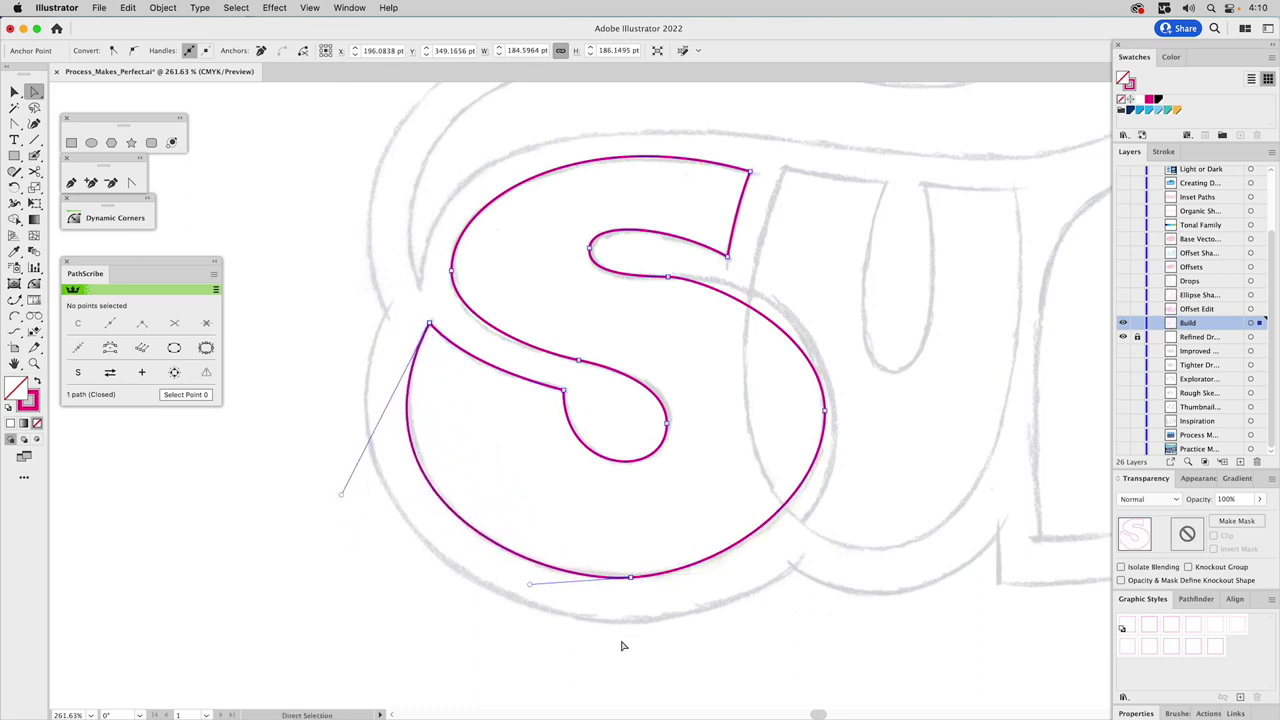
left_click_drag(658, 527, 558, 597)
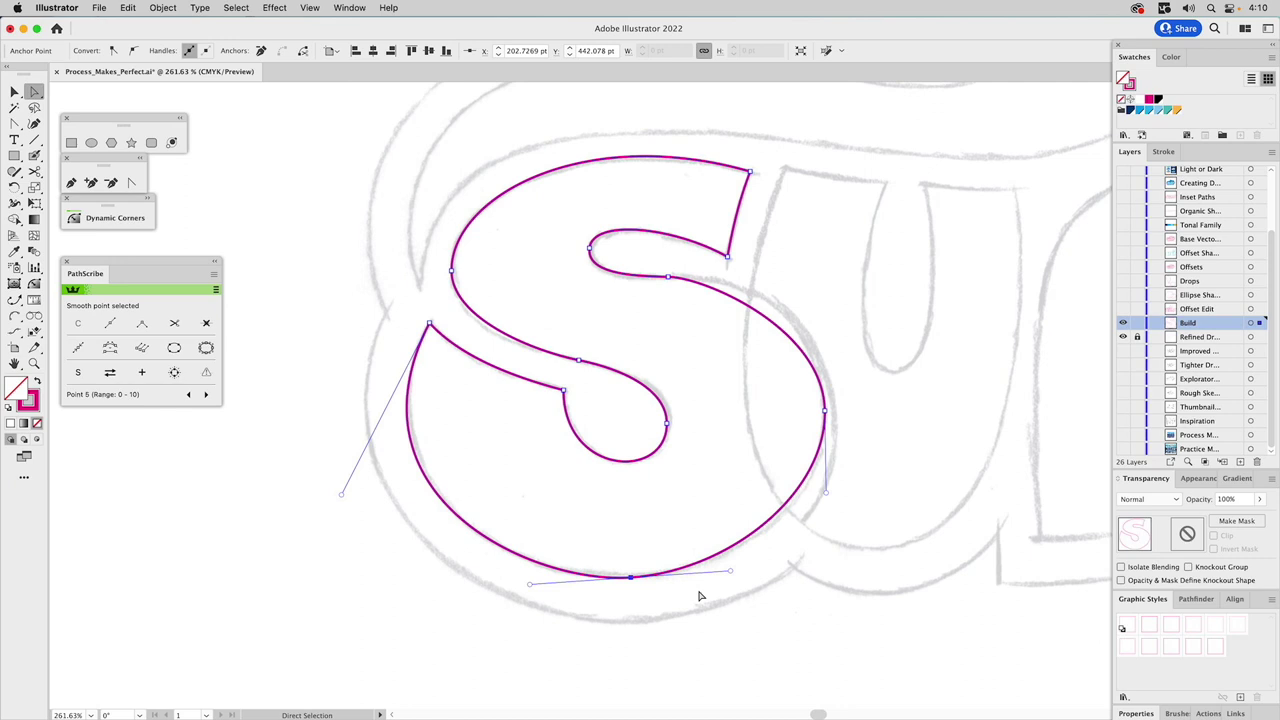
left_click_drag(731, 573, 733, 580)
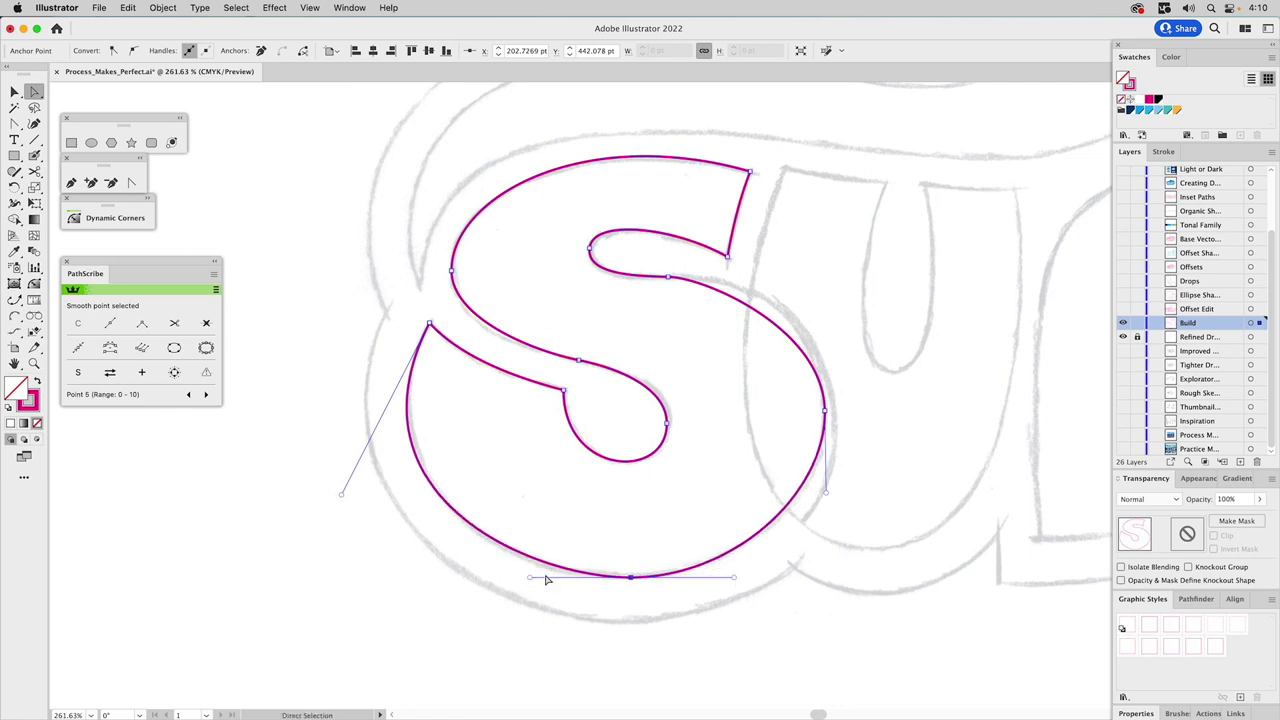
left_click_drag(530, 580, 499, 577)
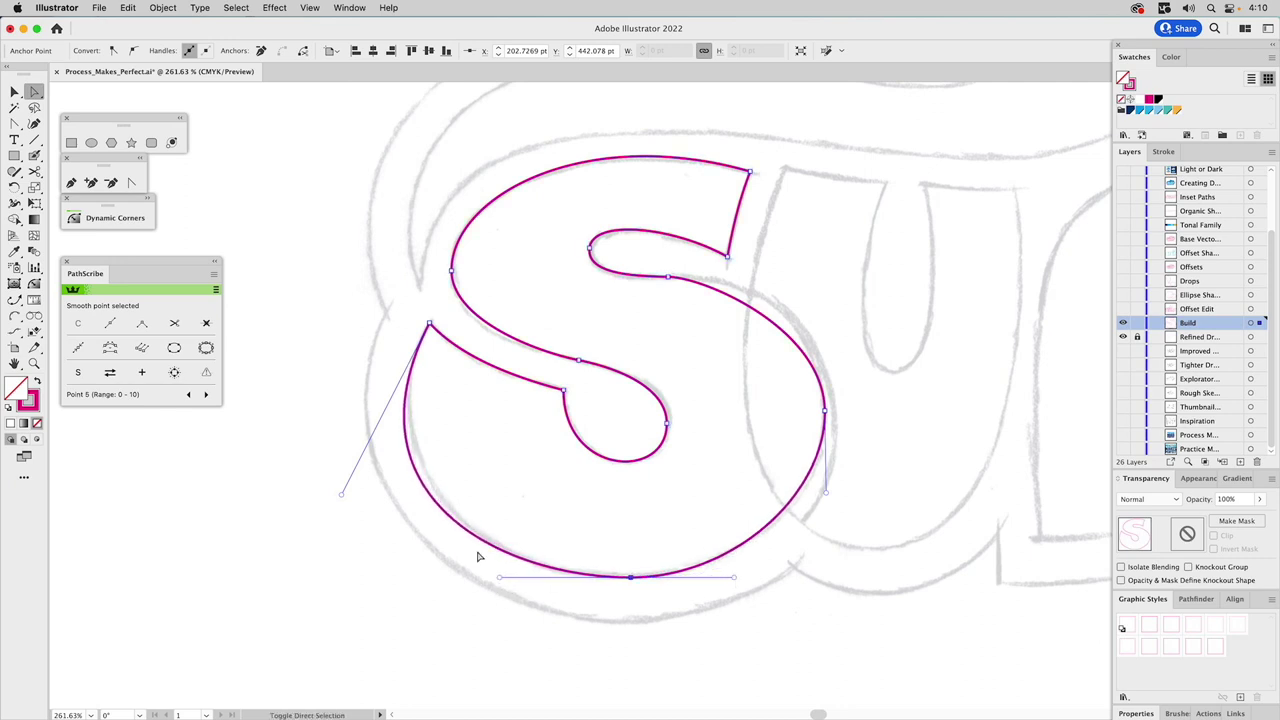
left_click_drag(341, 493, 355, 482)
Step: Straighten and lengthen the right anchor's vertical handles and extend the spine point's horizontal handle to fill the bowl's right curve
left_click(825, 410)
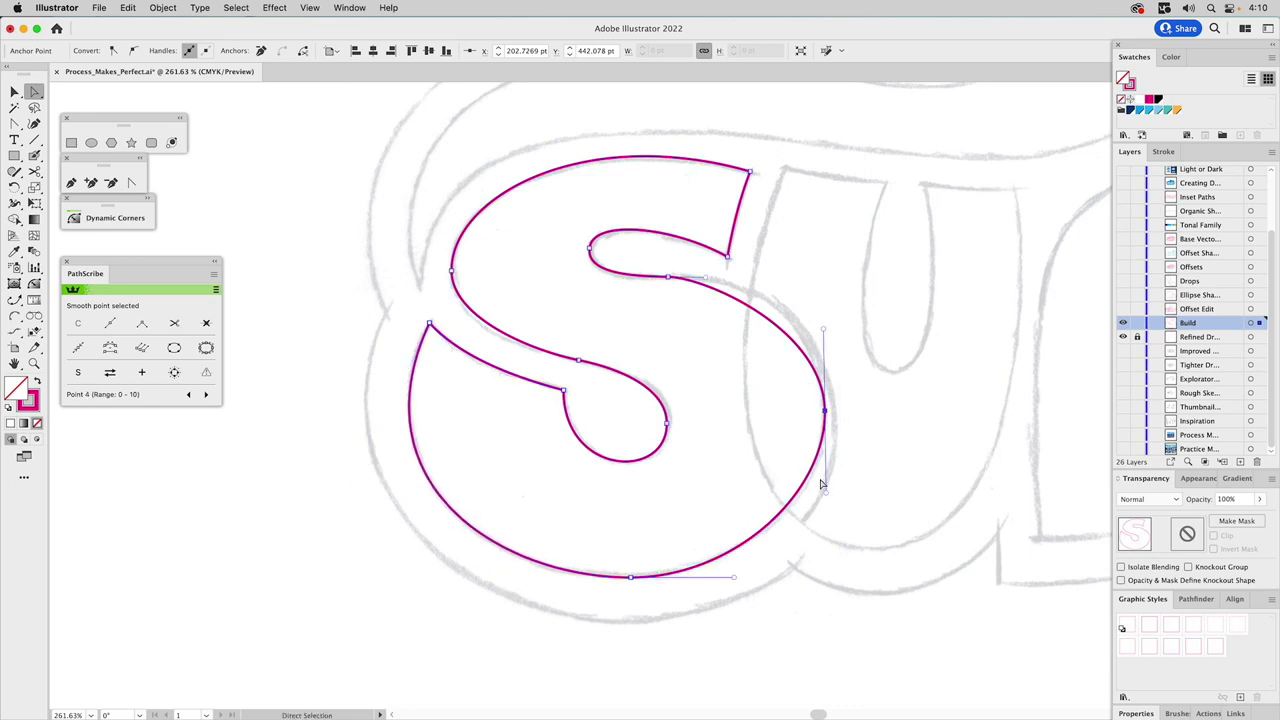
left_click_drag(826, 503, 826, 501)
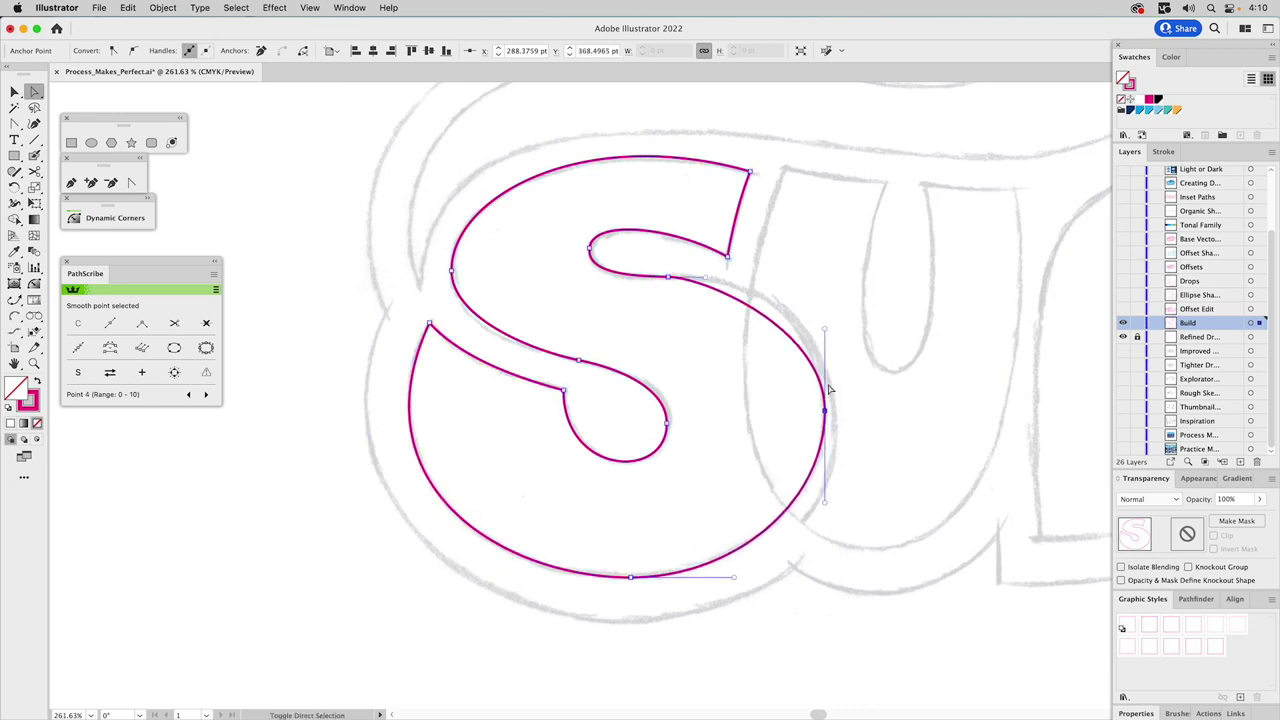
left_click_drag(825, 329, 825, 316)
left_click_drag(706, 281, 757, 277)
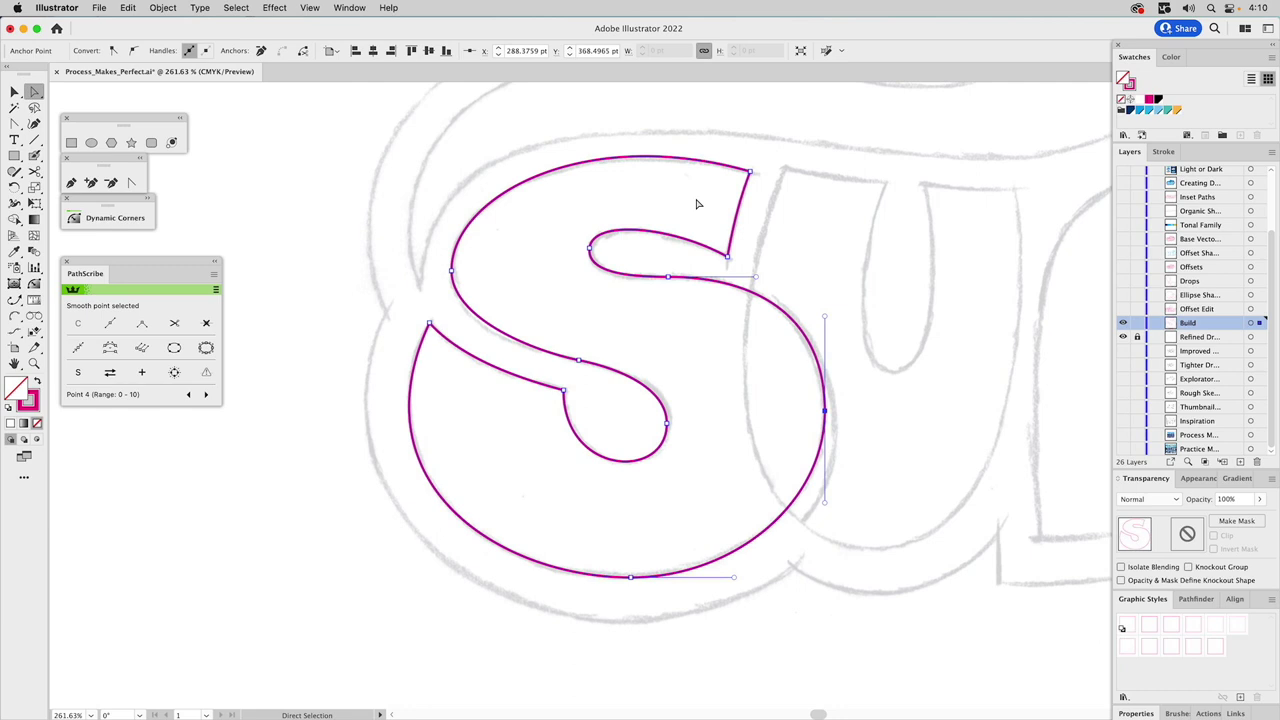
Step: Nudge the S's upper-left anchor up slightly and fine-tune its vertical handles and the upper-right corner's handle, then deselect the path
left_click(451, 270)
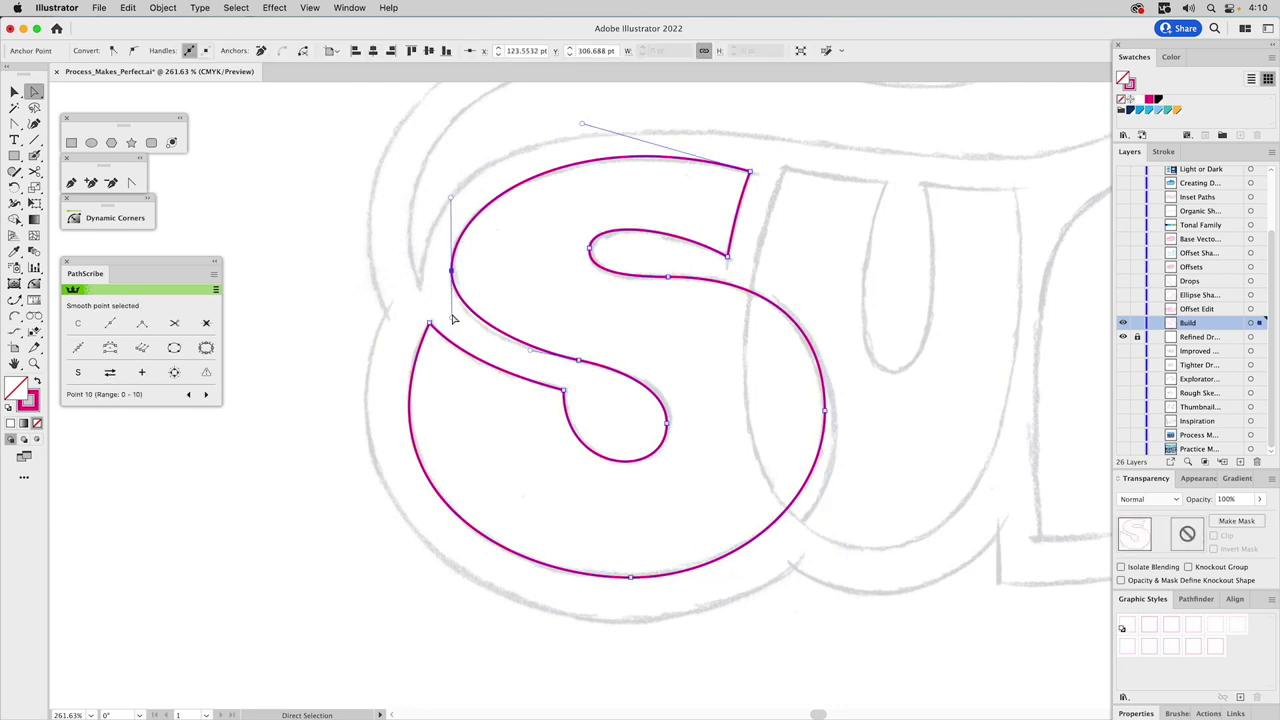
left_click_drag(452, 319, 451, 329)
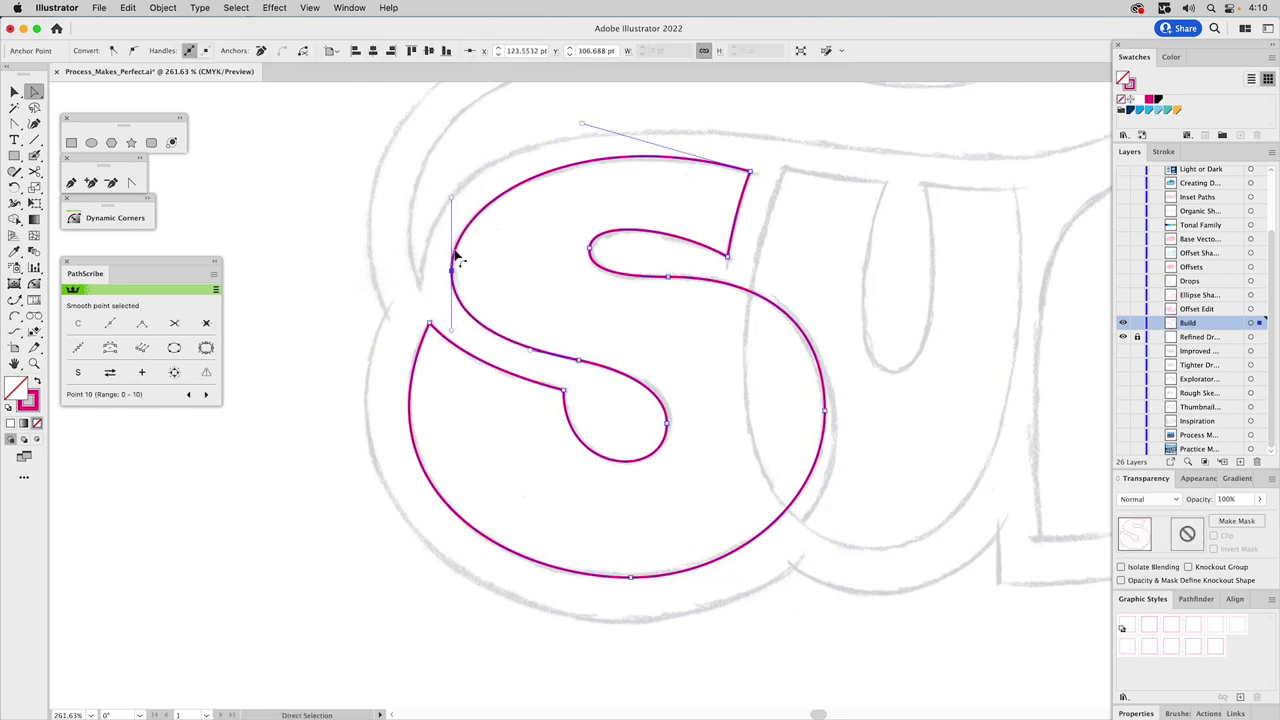
key("Up")
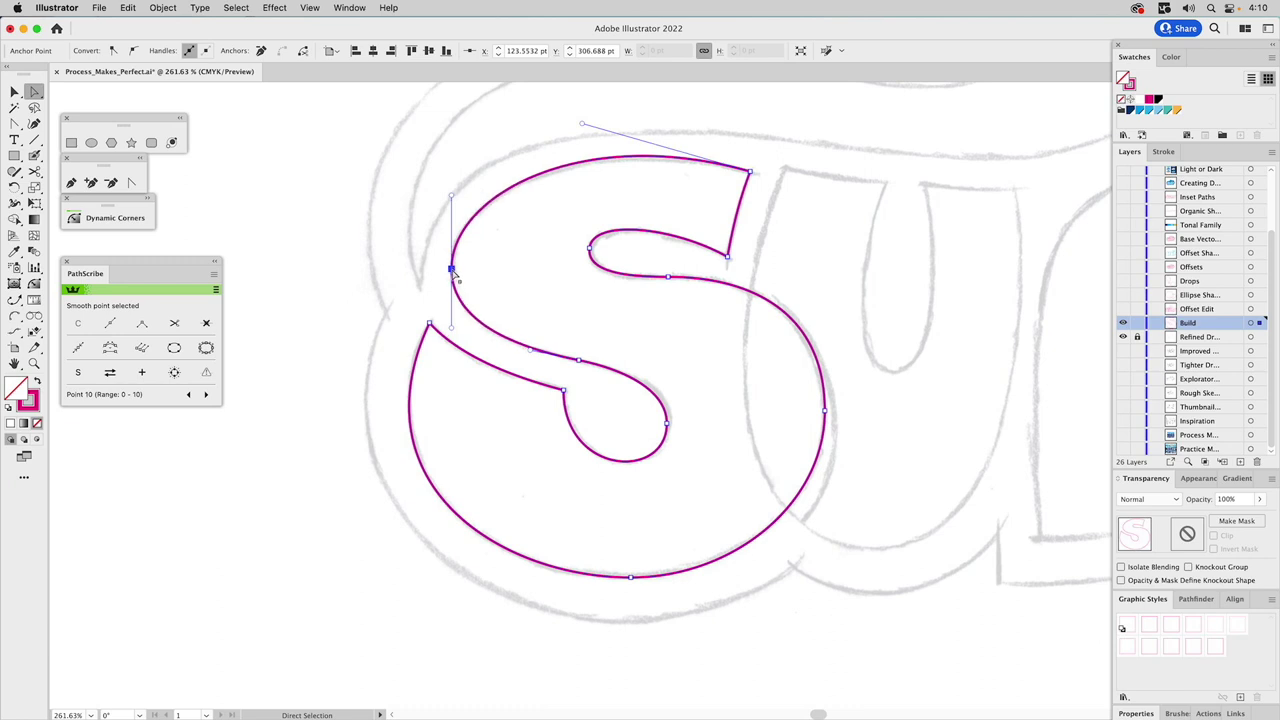
left_click_drag(451, 331, 451, 334)
left_click_drag(451, 196, 451, 193)
left_click_drag(581, 124, 583, 129)
left_click(664, 209)
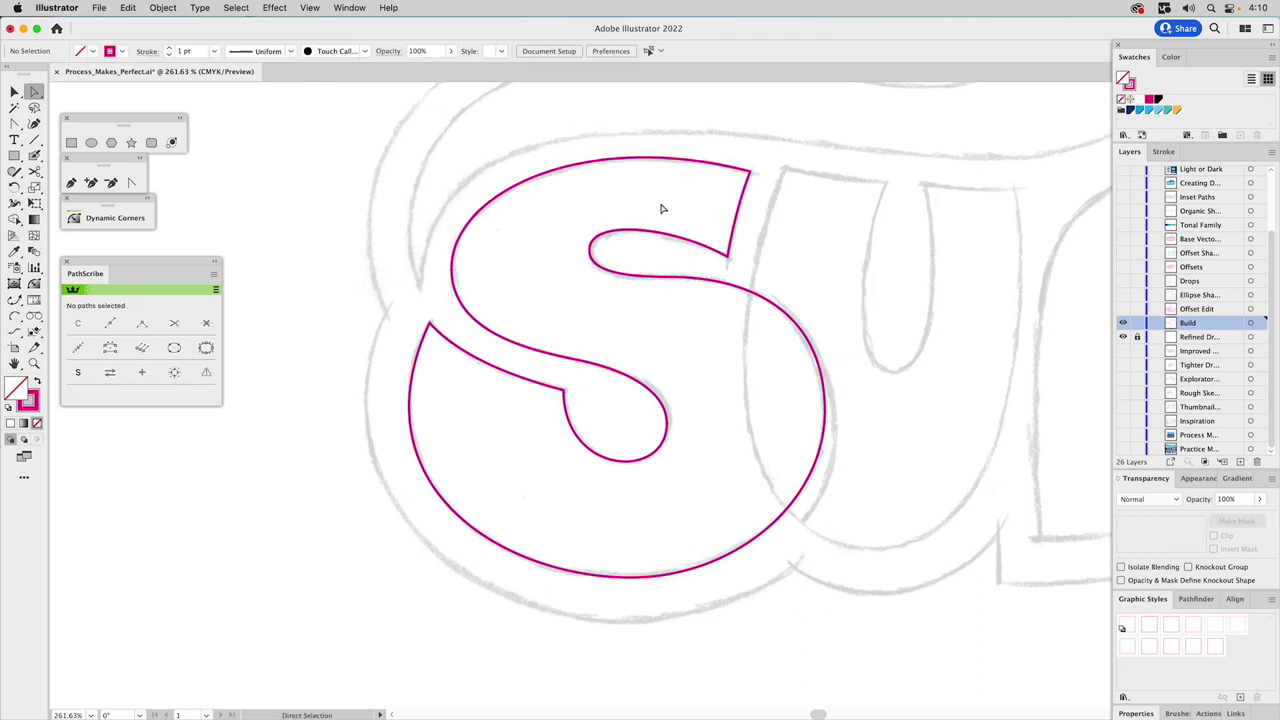
Step: Inspect the right anchor's handles and review the handle display options in the Selection & Anchor Display preferences
scroll(750, 280, "right", 5)
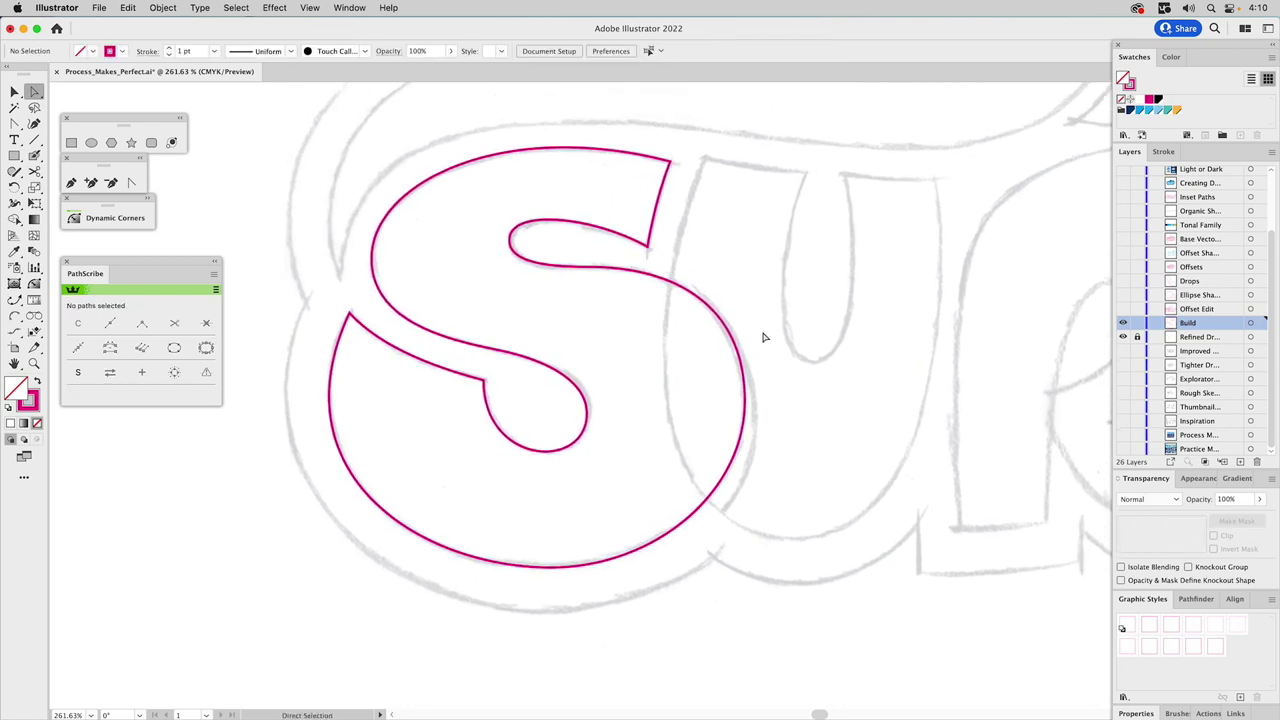
left_click(744, 400)
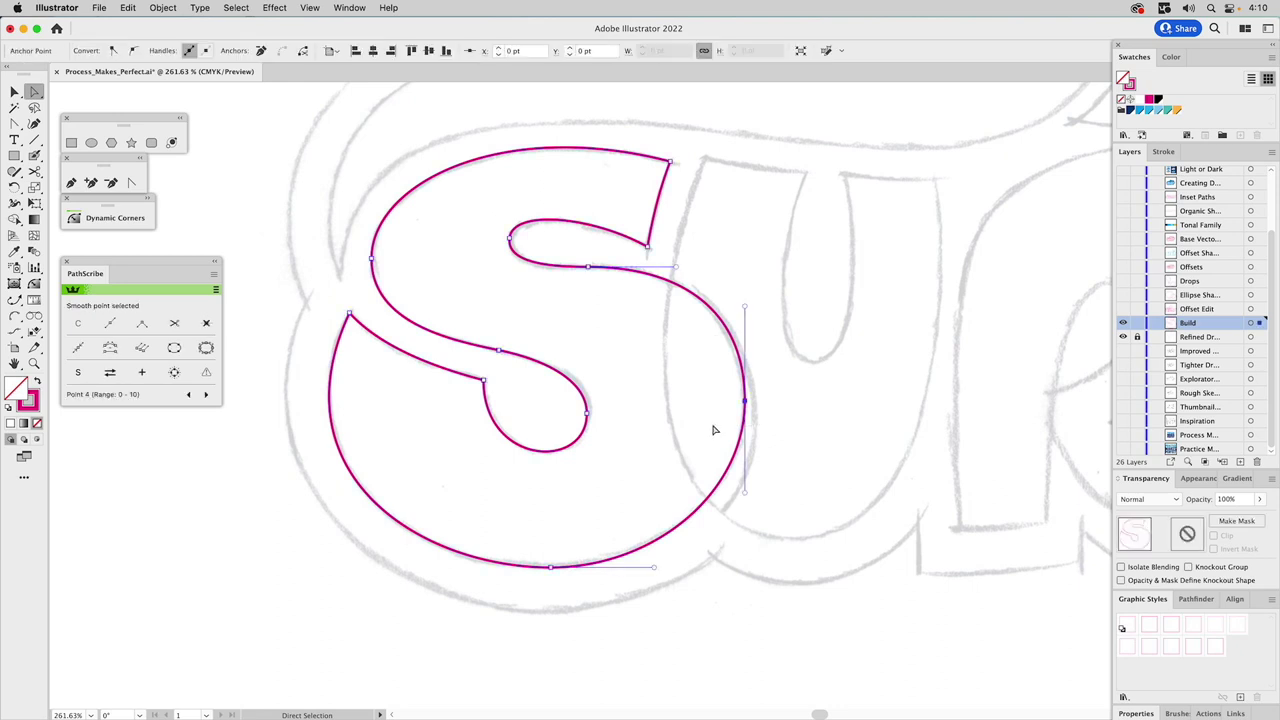
left_click(800, 299)
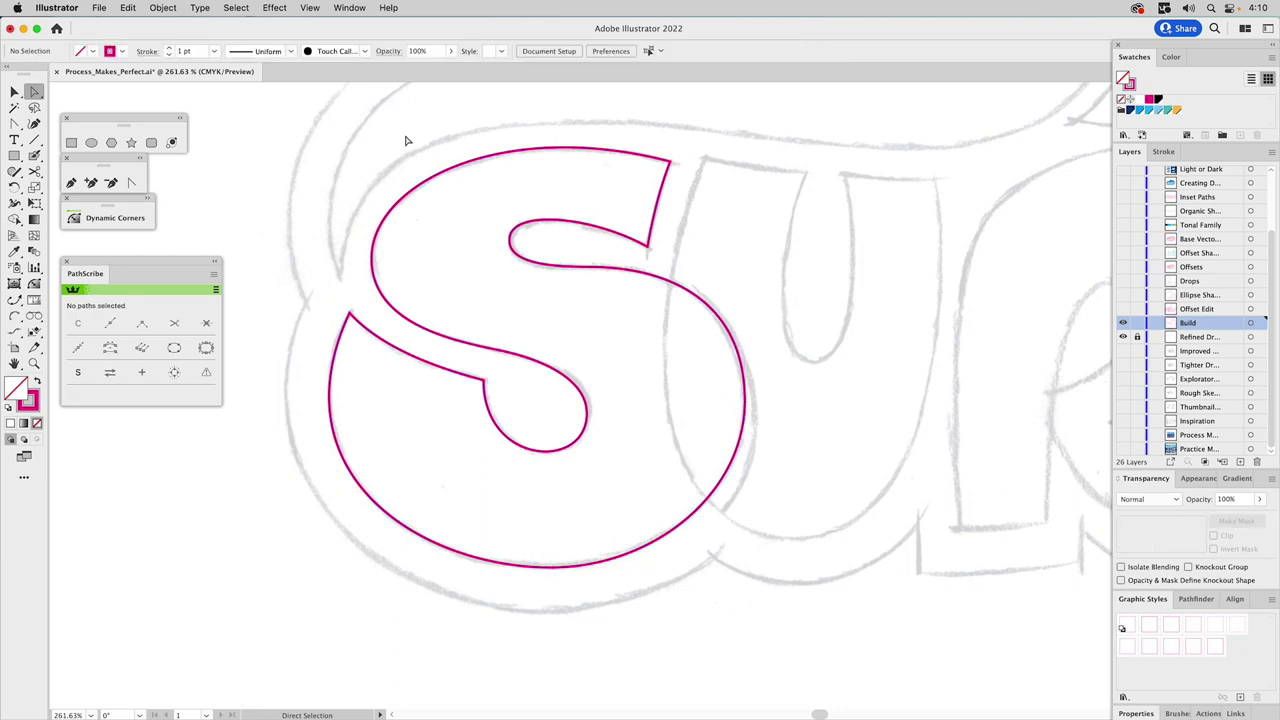
left_click(68, 8)
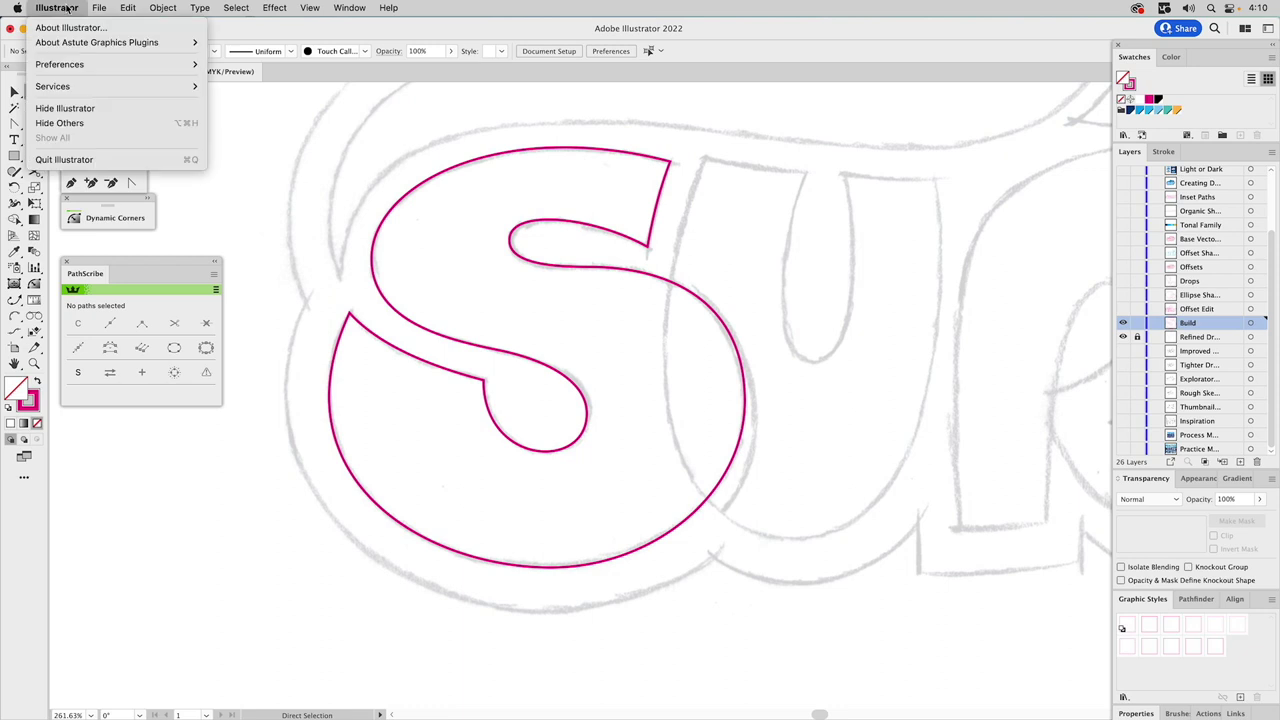
mouse_move(124, 66)
left_click(240, 80)
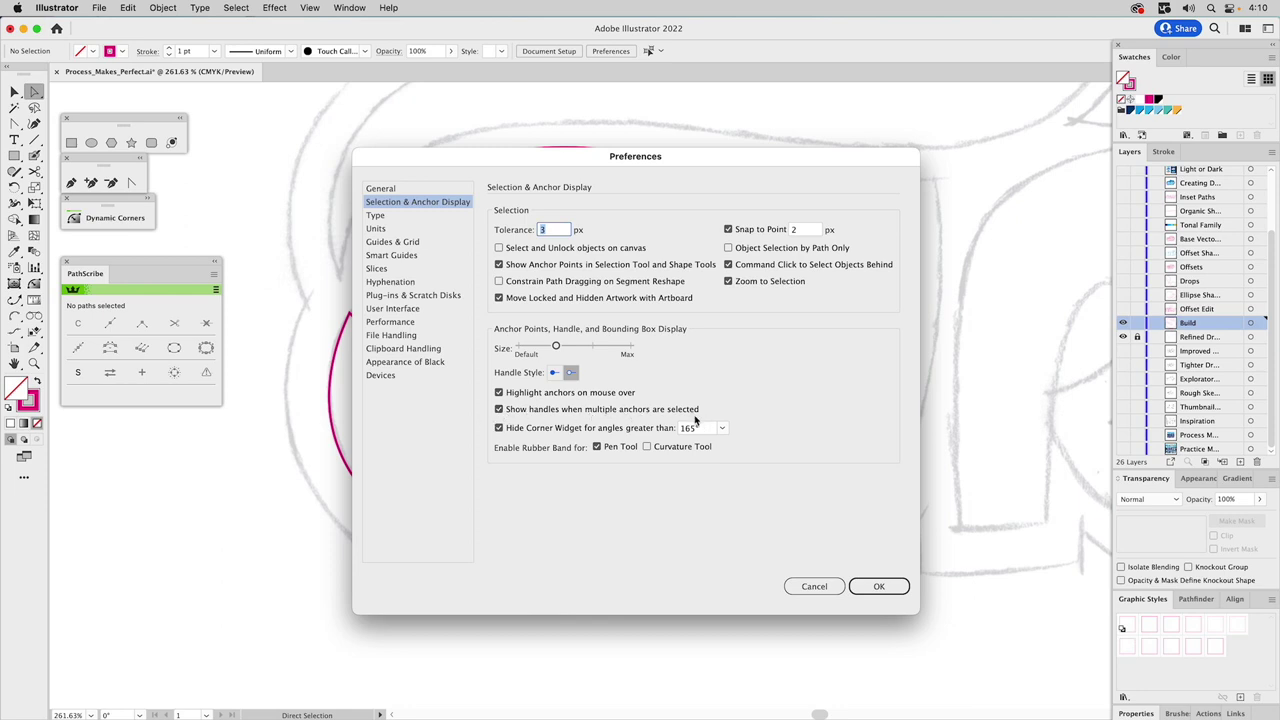
left_click(874, 586)
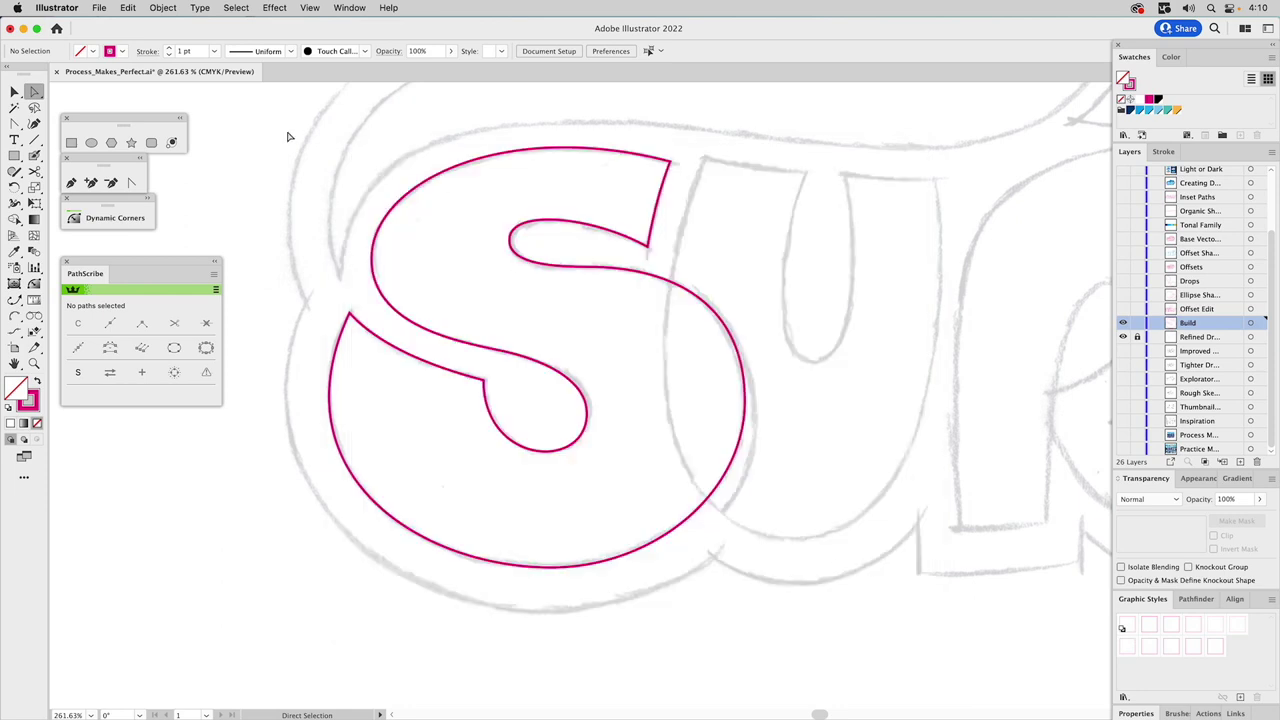
Step: Check the handles of all the S's anchor points, and refine the curve between the lower-left tip and the lower terminal
left_click_drag(283, 125, 844, 635)
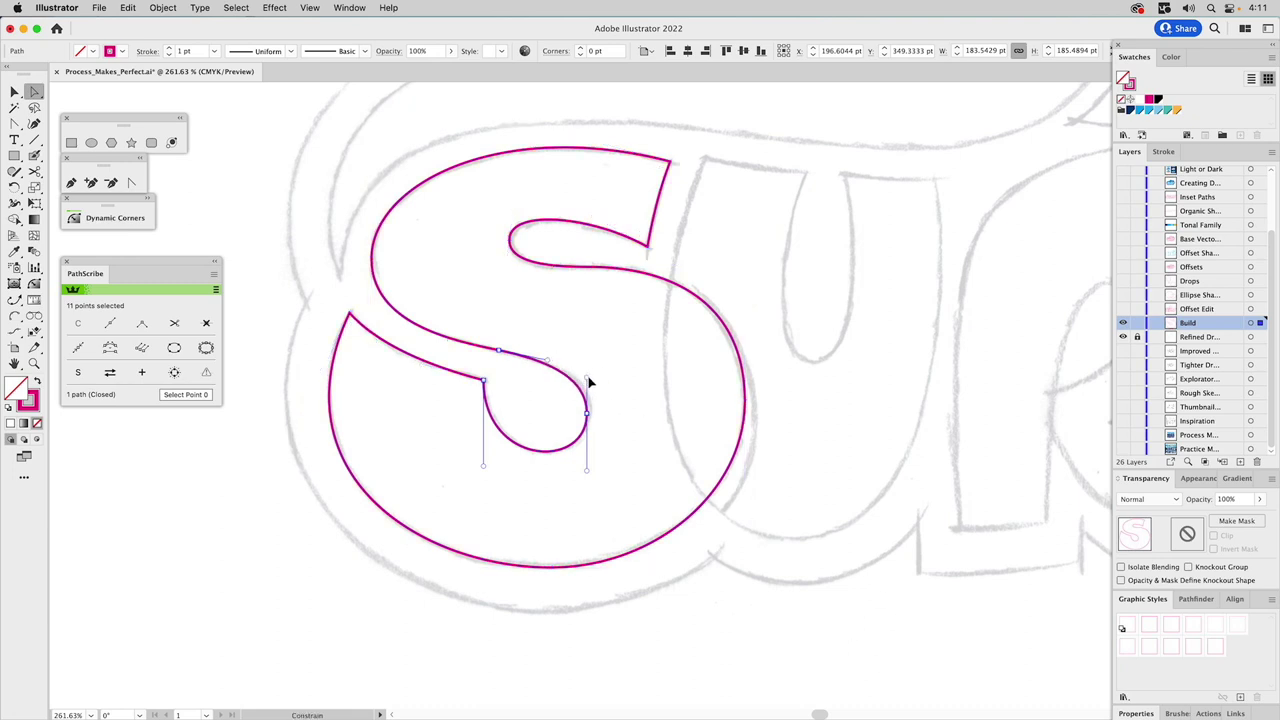
left_click(640, 365)
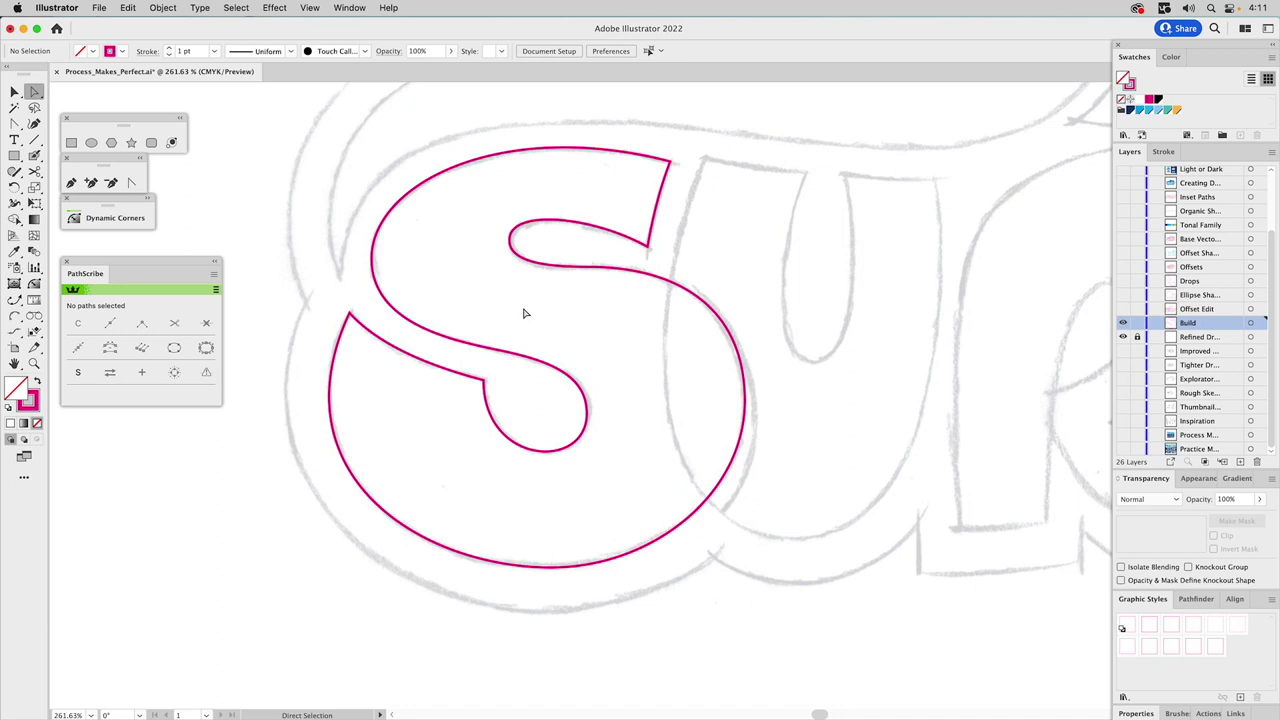
left_click(421, 378)
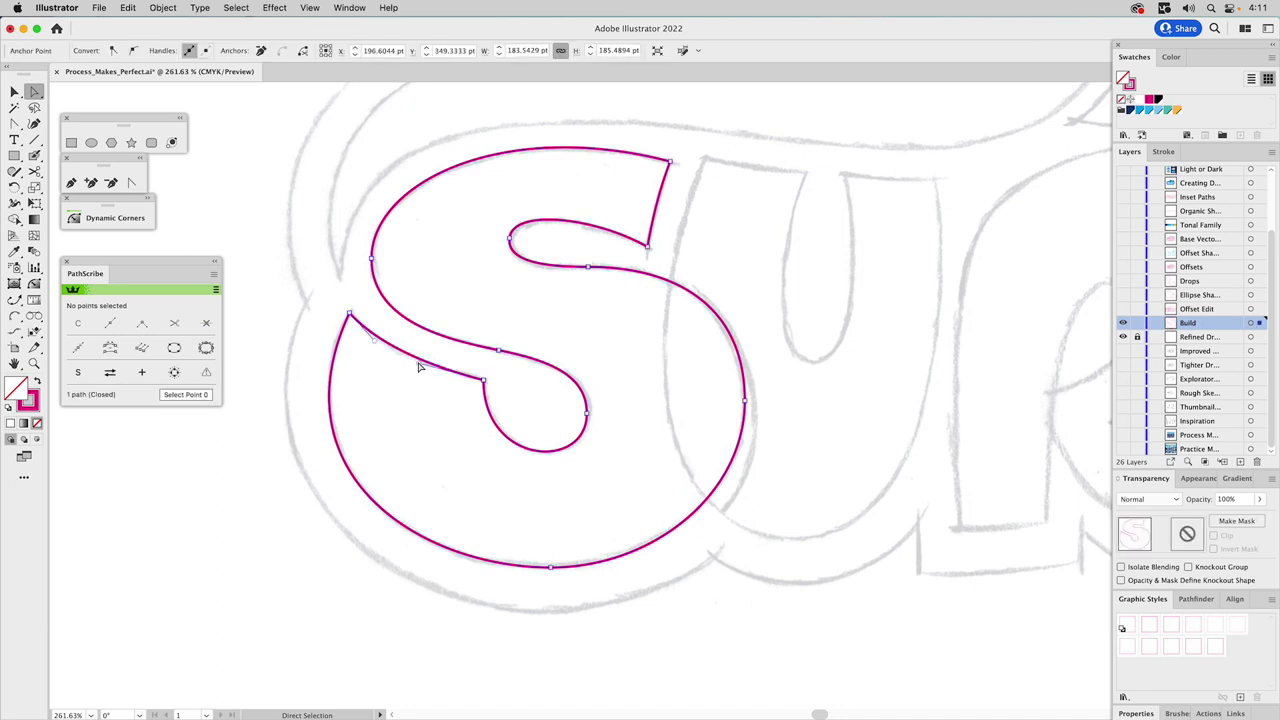
left_click_drag(420, 366, 428, 371)
left_click(400, 388)
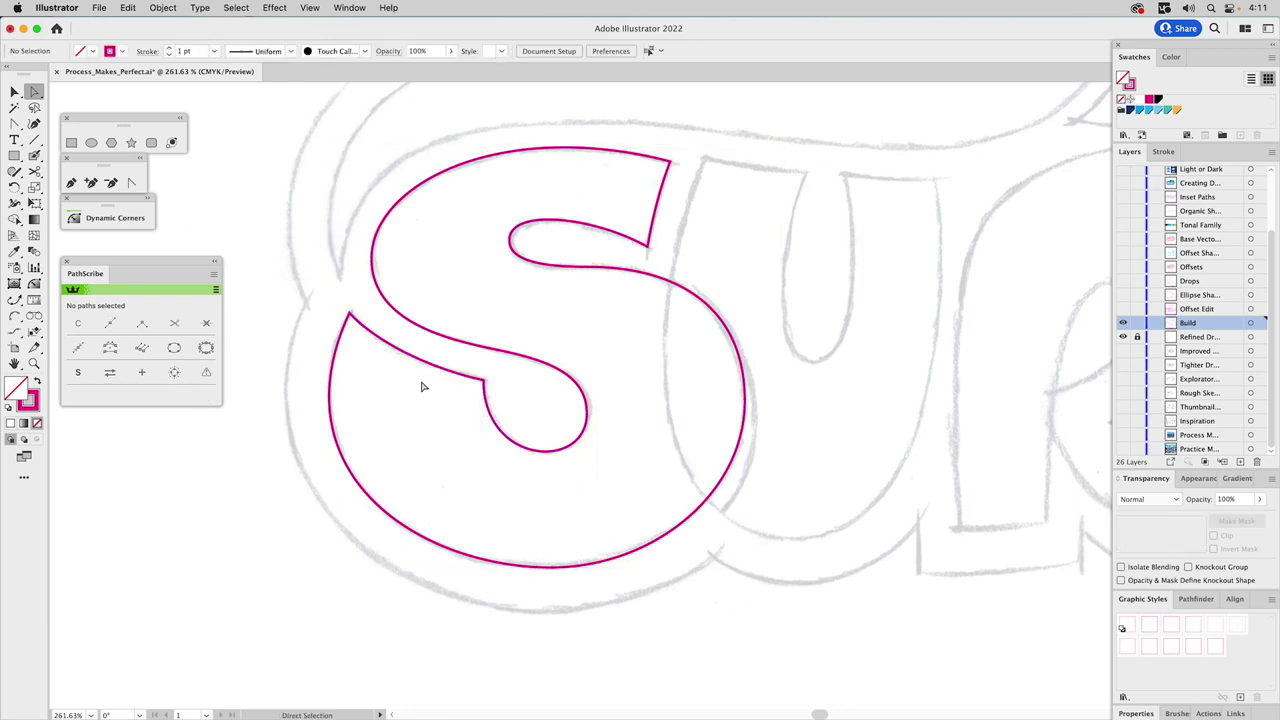
Step: Fit the artboard in view, hide the Build layer and show the Offset Edit layer with the traced wave and letters
key("super+0")
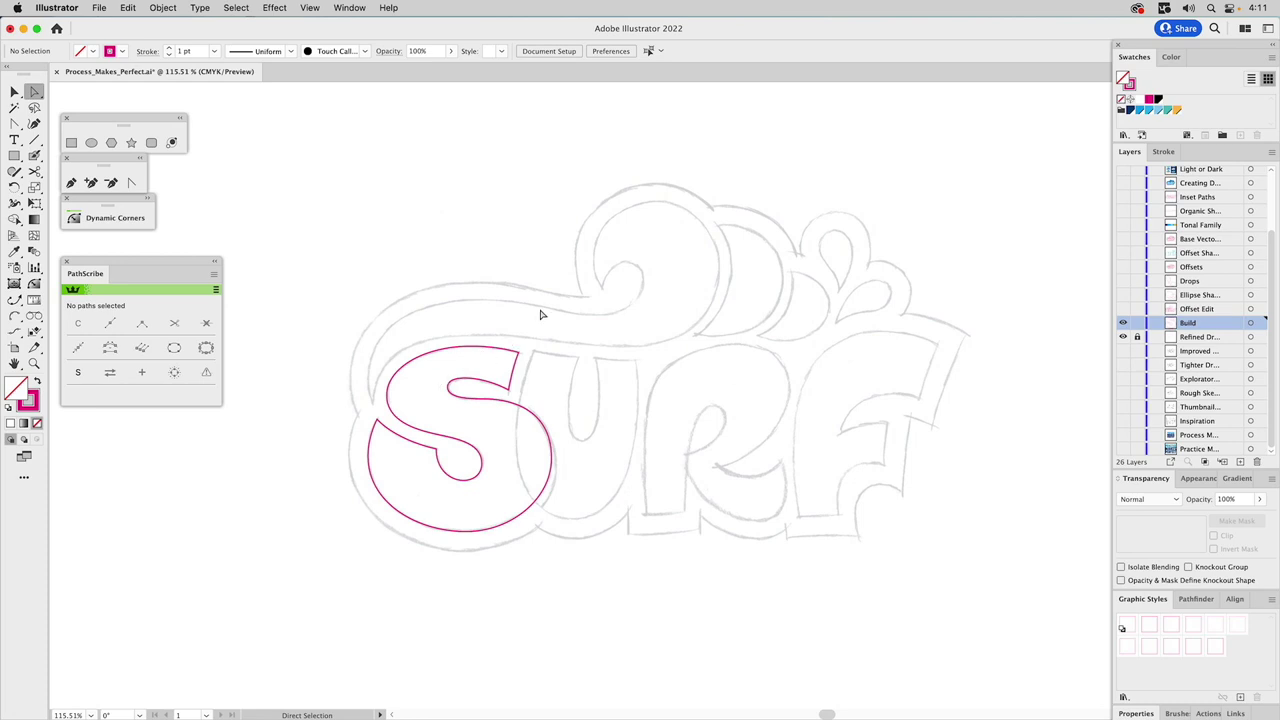
key("v")
left_click(1123, 322)
left_click(1123, 308)
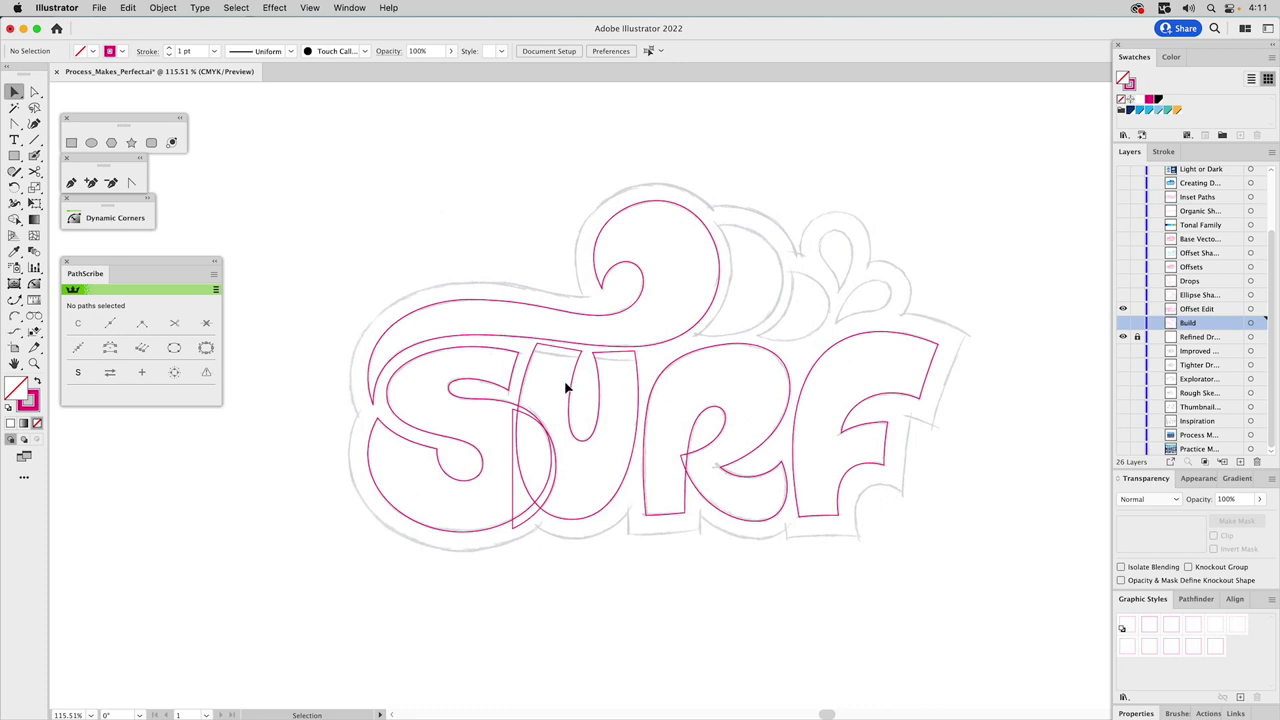
Step: Subtract the S's offset shape from the U with Pathfinder's Minus Front and deselect
left_click(549, 498)
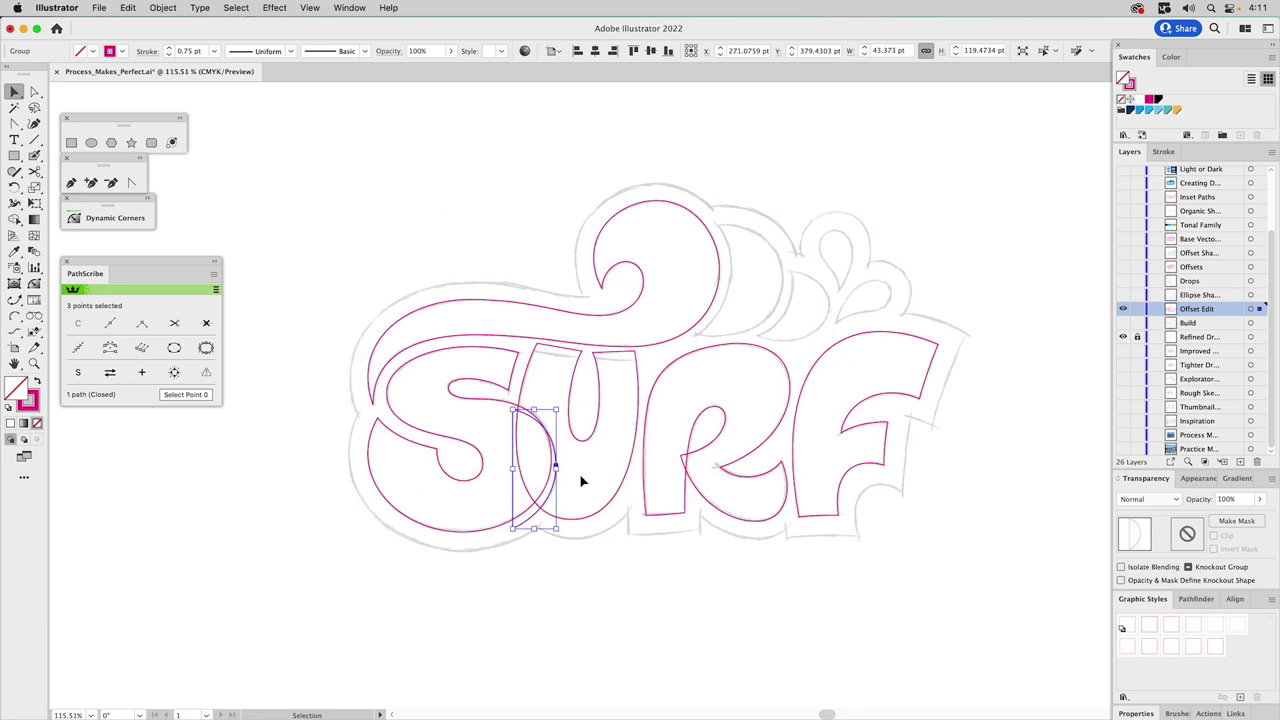
left_click(586, 534, "shift")
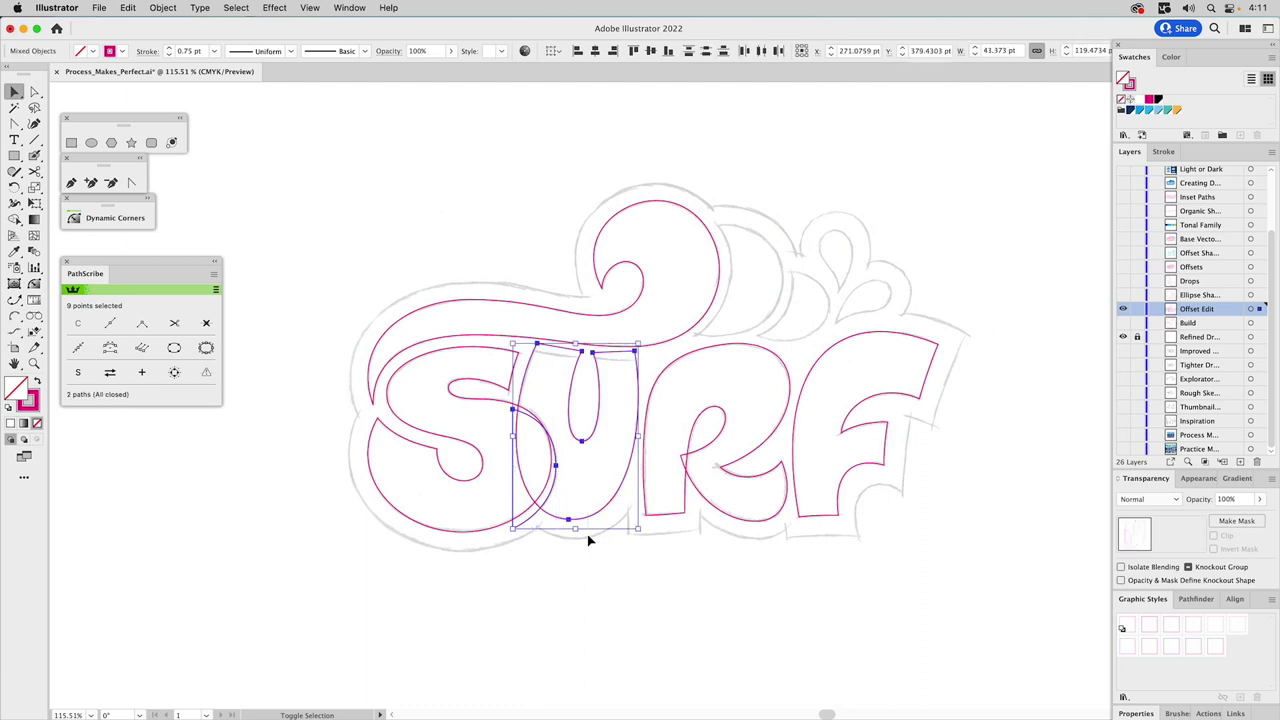
left_click(1195, 598)
left_click(1150, 634)
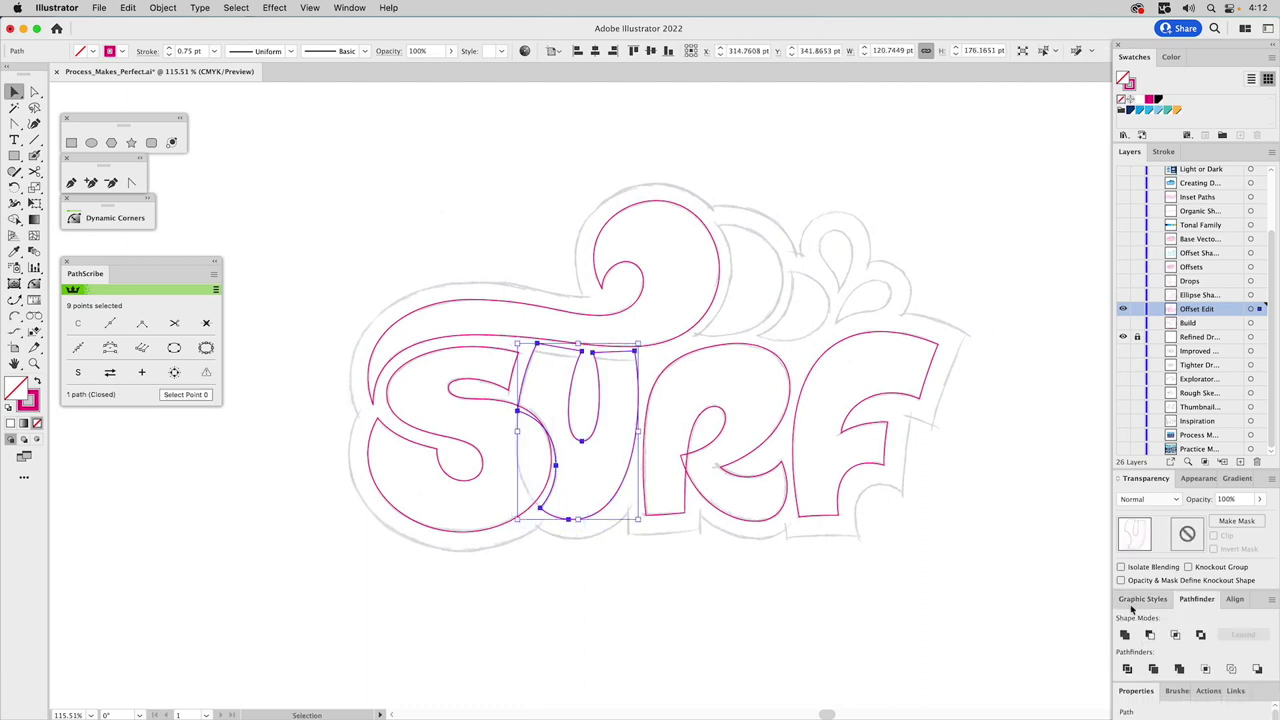
left_click(983, 246)
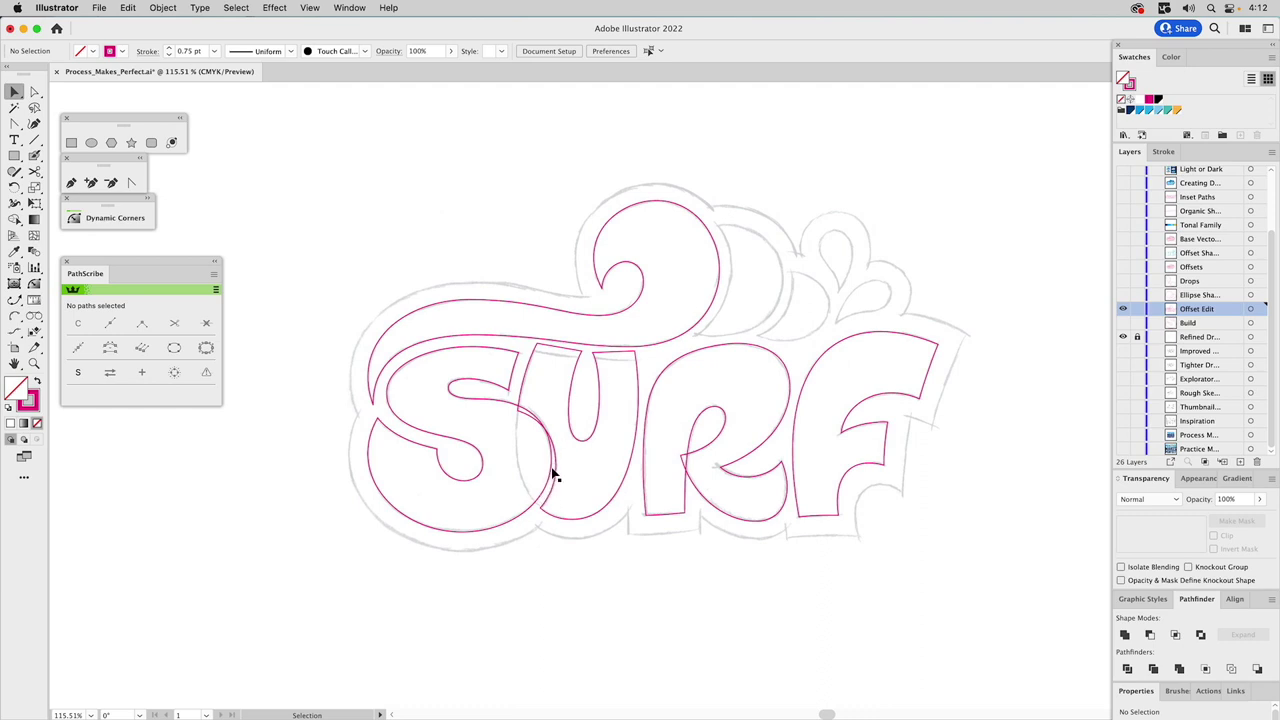
Step: Show the ellipse shapes layer and inspect its two ellipses beside the wave's curl
left_click(1122, 295)
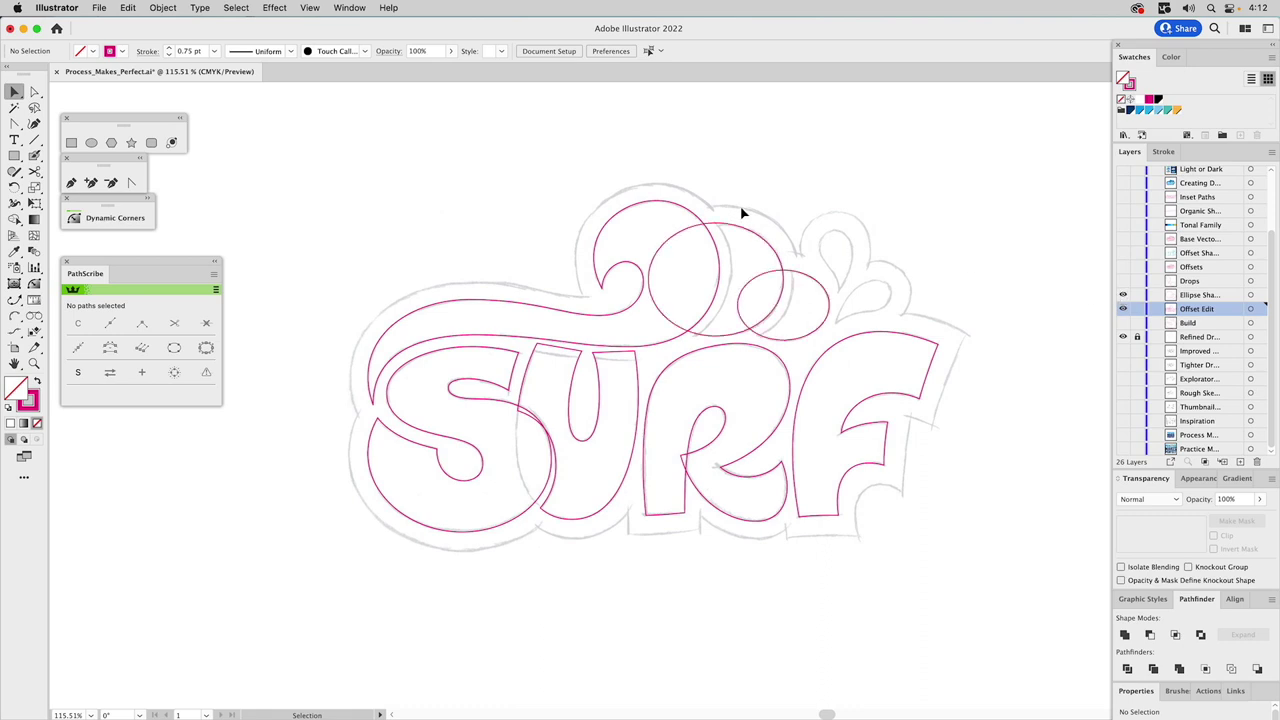
left_click(737, 234)
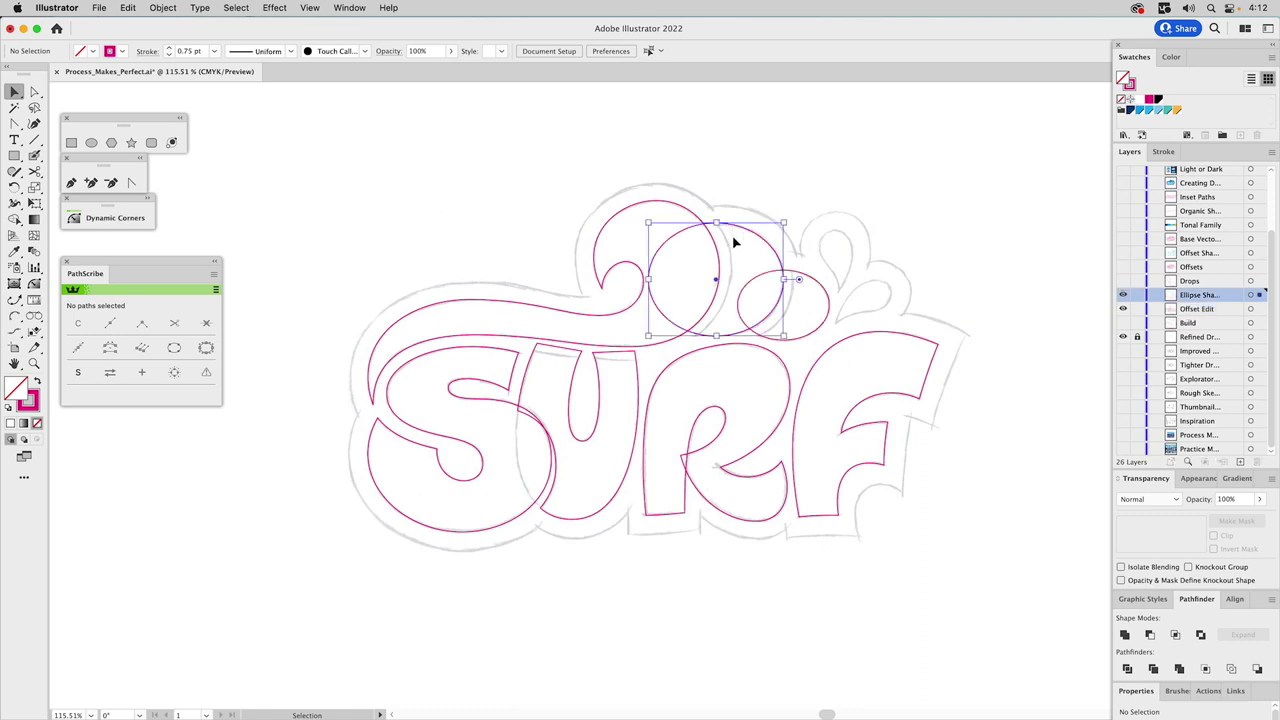
left_click(823, 278)
Step: Offset the wave's path outward by 10 pt with Offset Path, using miter joins
left_click(680, 212)
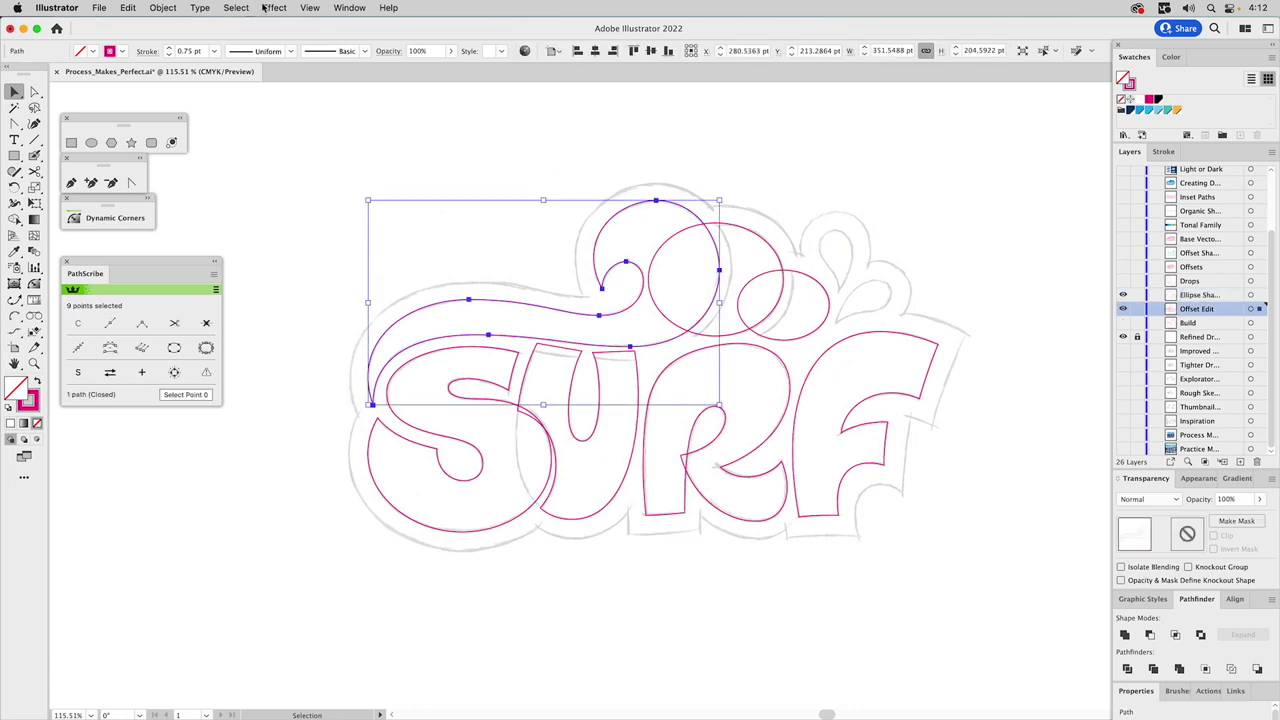
left_click(163, 8)
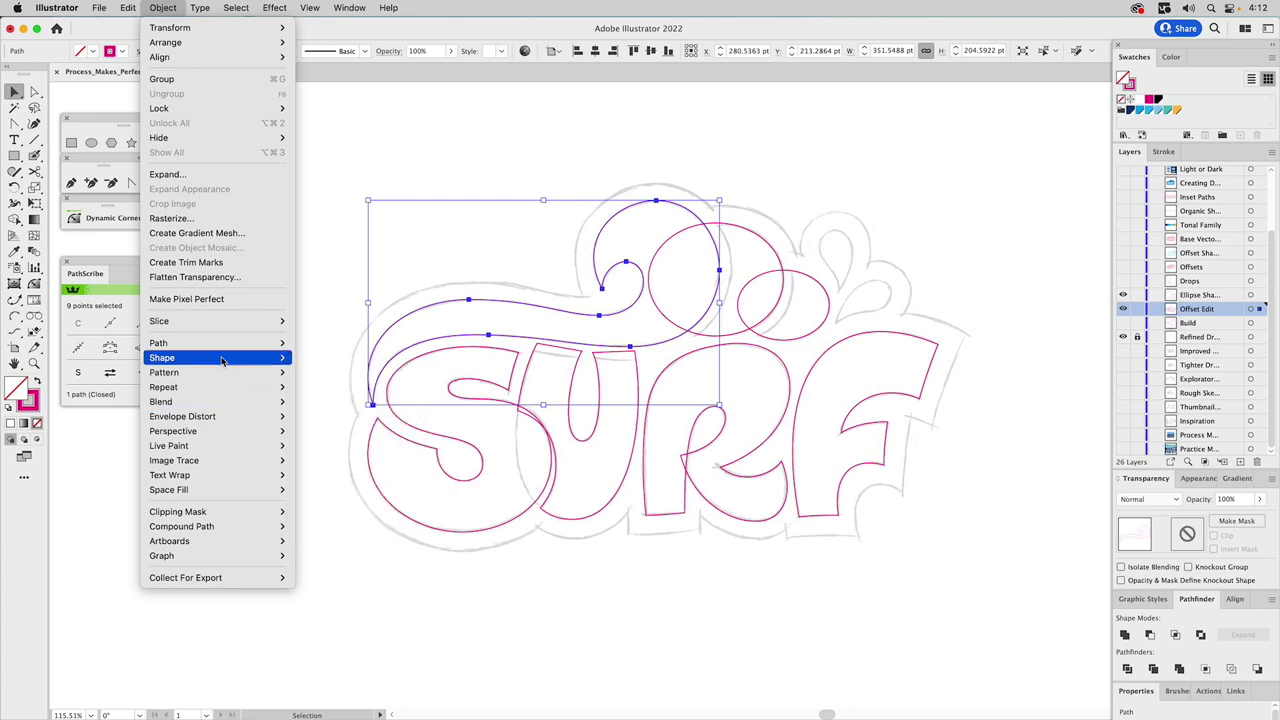
mouse_move(220, 360)
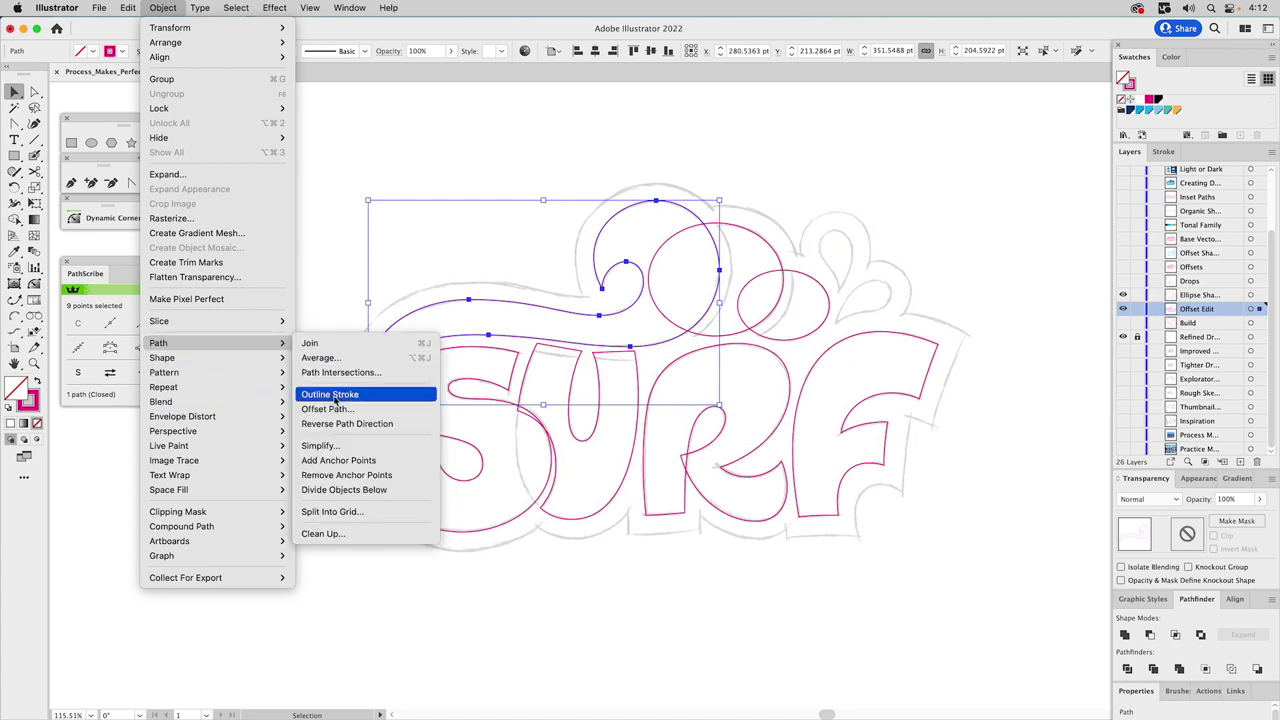
left_click(336, 411)
type("10")
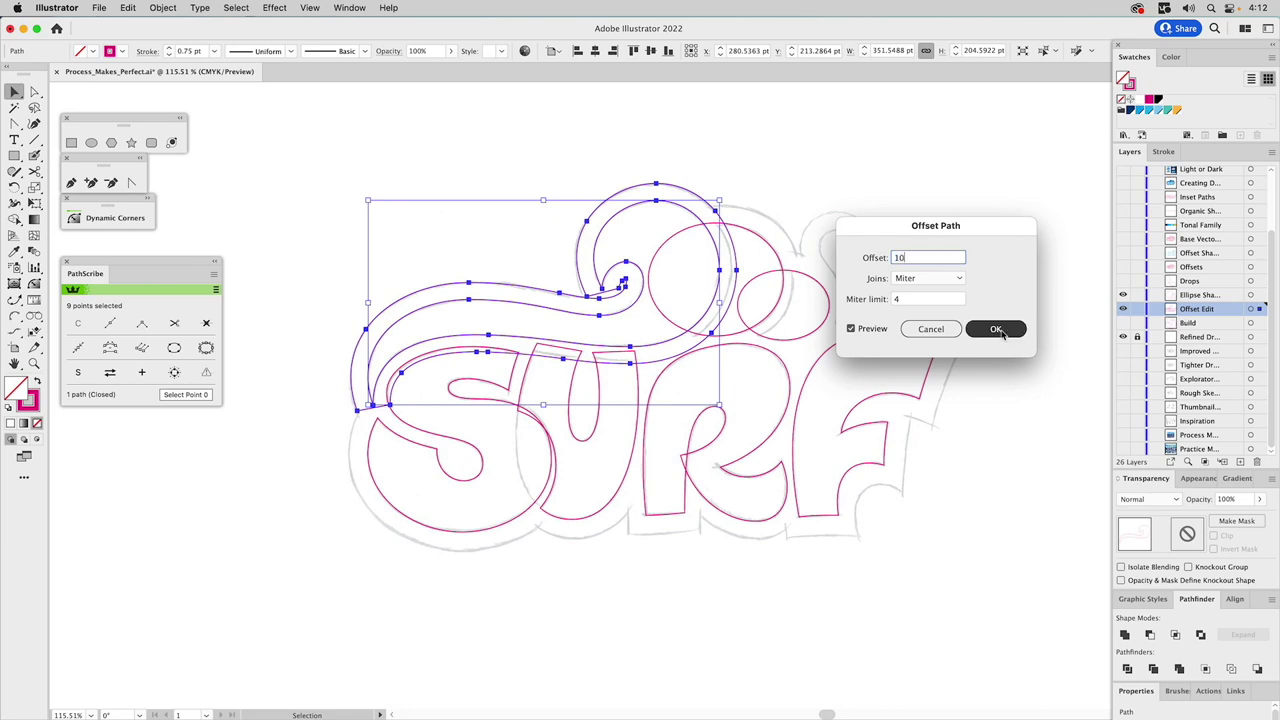
left_click(1000, 330)
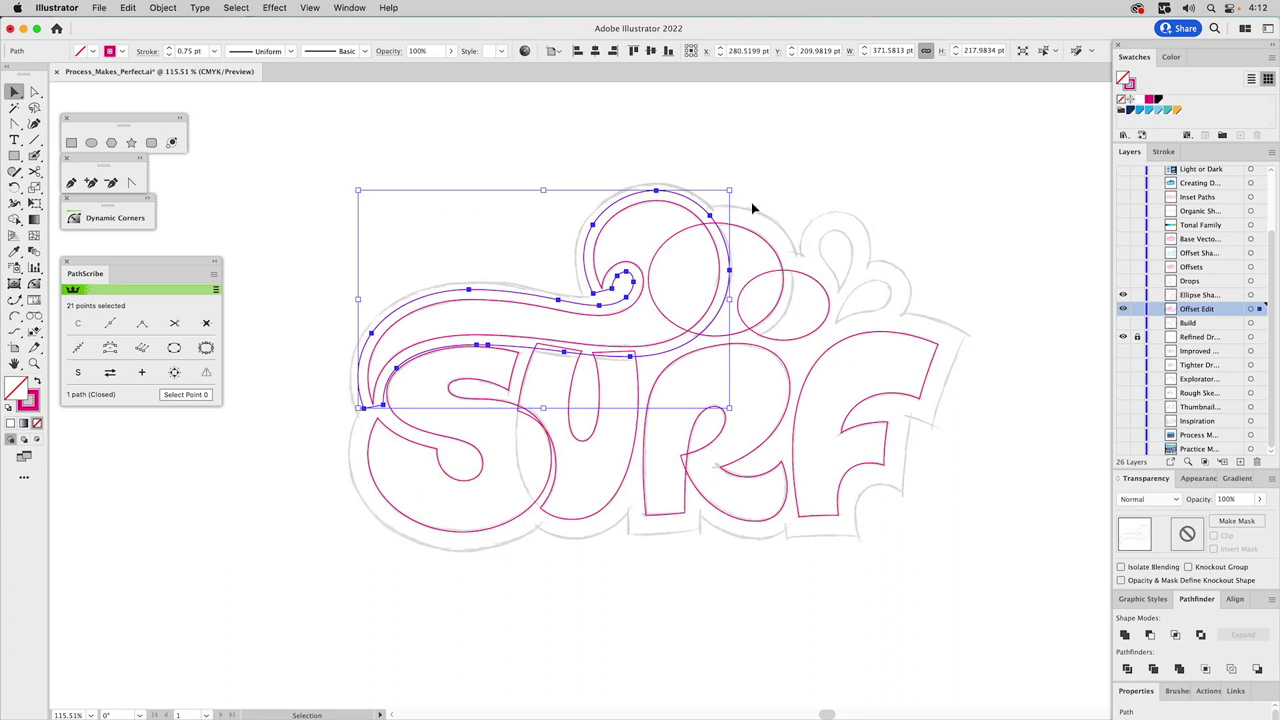
Step: Move the orange-filled wave offset path to the ellipse shapes layer and subtract it from the large ellipse with Minus Front
left_click_drag(1260, 310, 1260, 296)
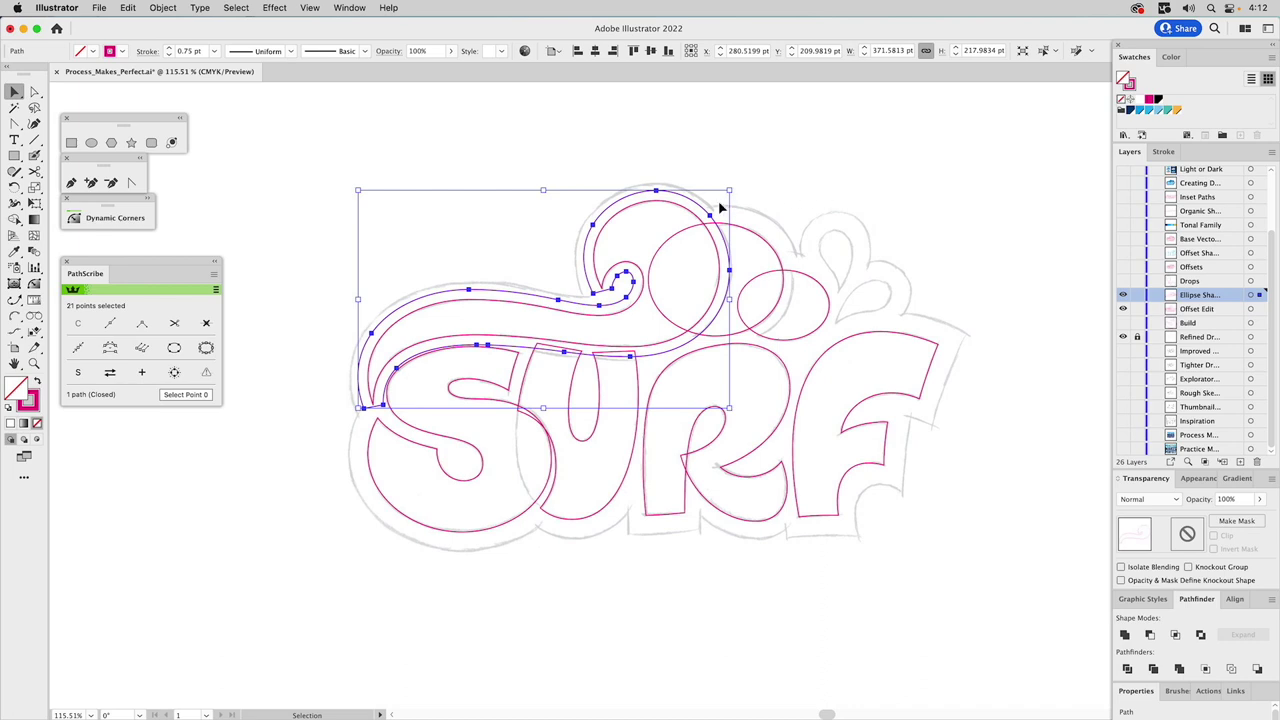
left_click(1179, 113)
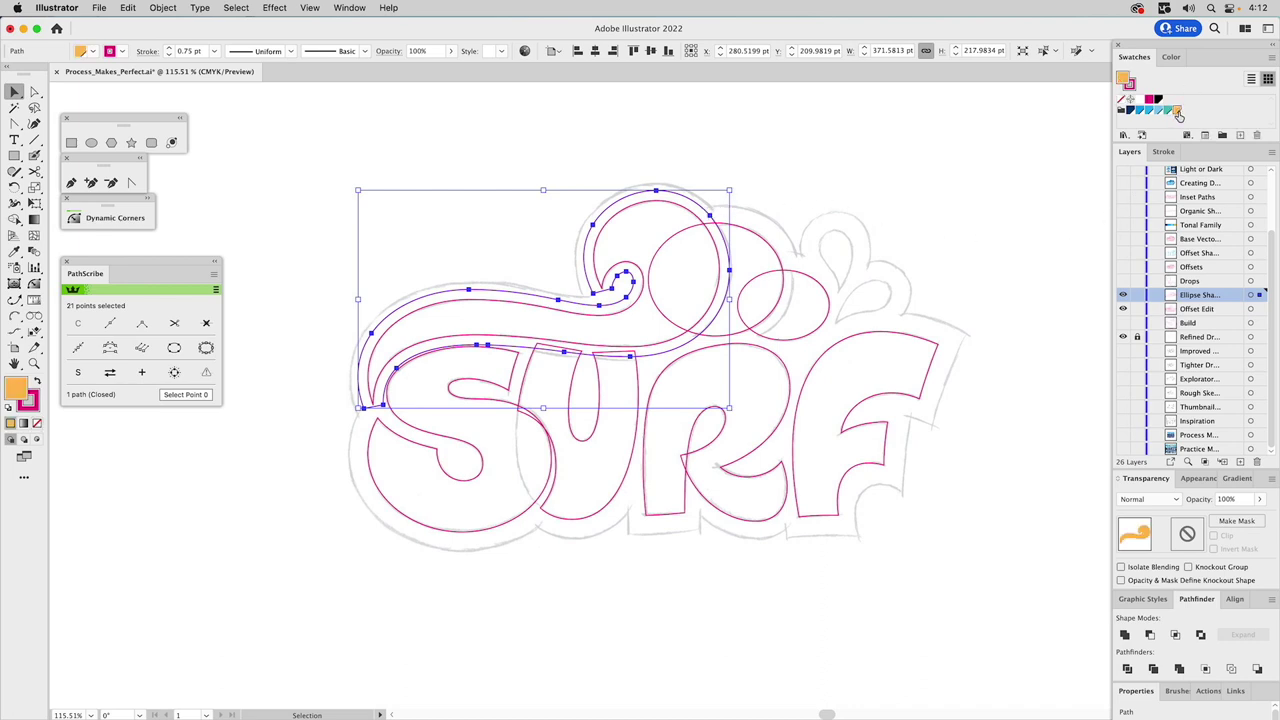
left_click(745, 234, "shift")
left_click(1155, 636)
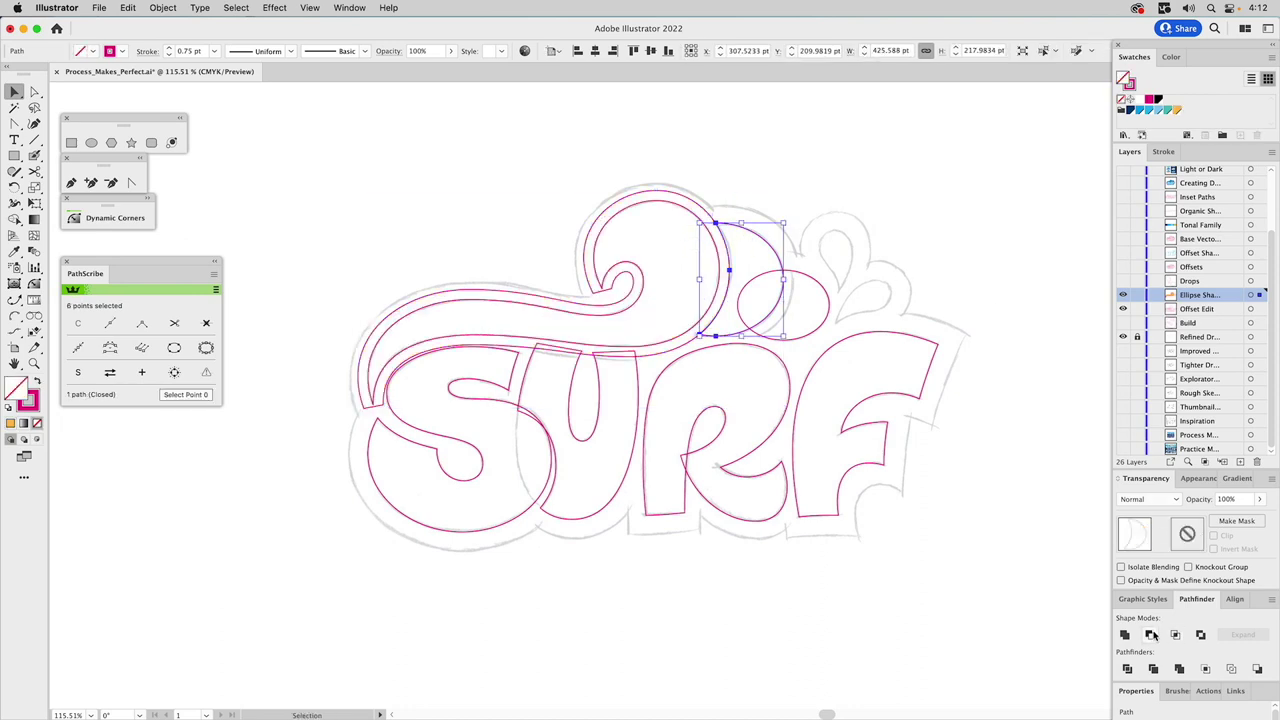
Step: Fill the wave's offset path with orange and subtract it from the top of the U with Minus Front
left_click(693, 207)
left_click(1178, 113)
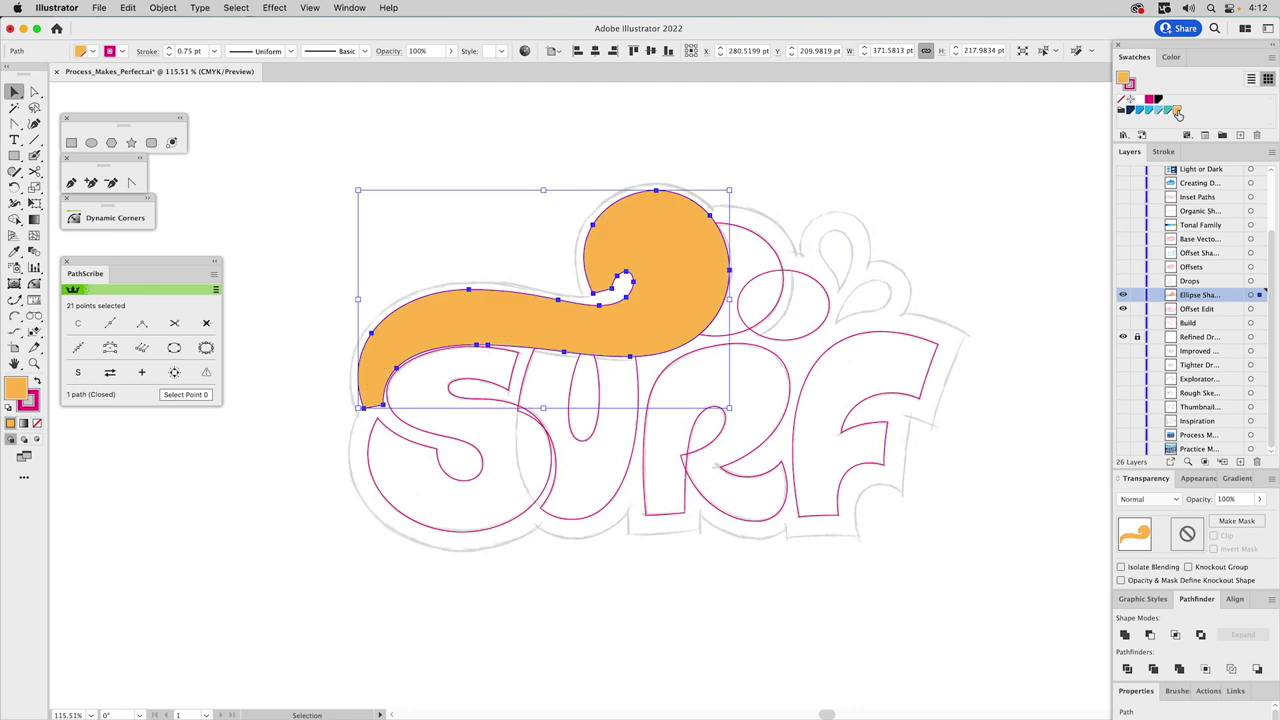
left_click(638, 375, "shift")
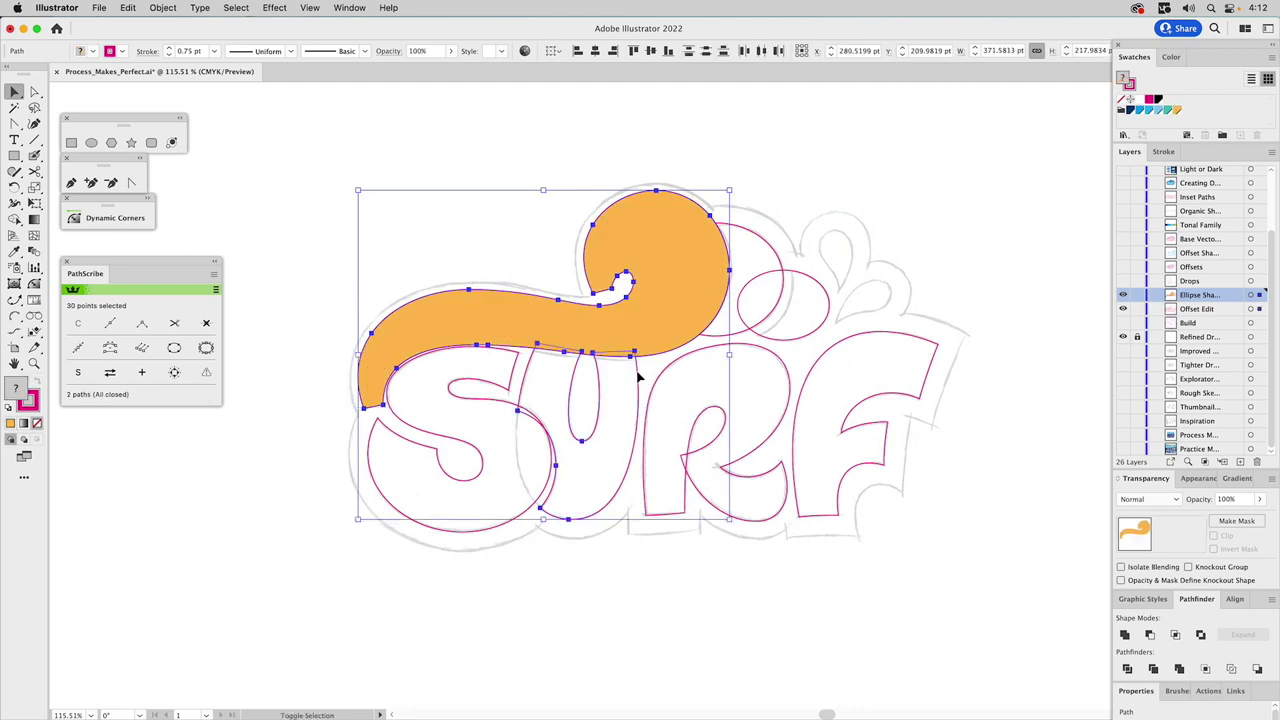
left_click(1150, 635)
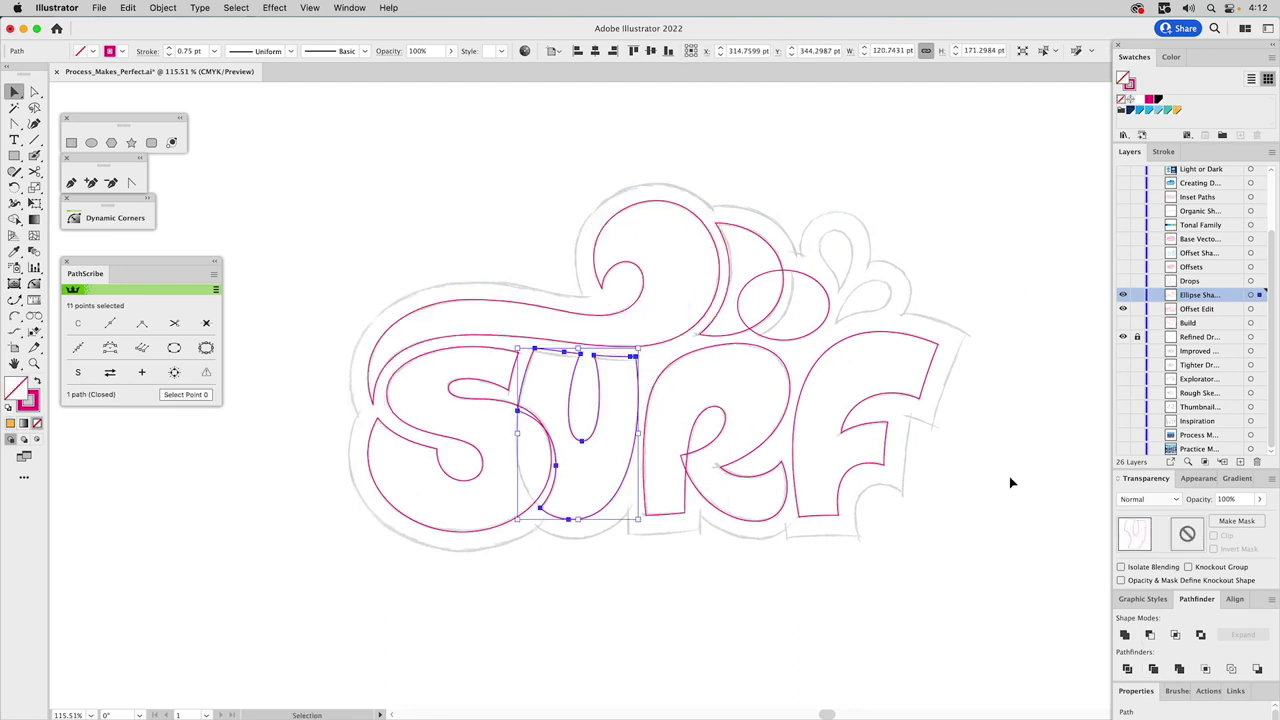
left_click(843, 223)
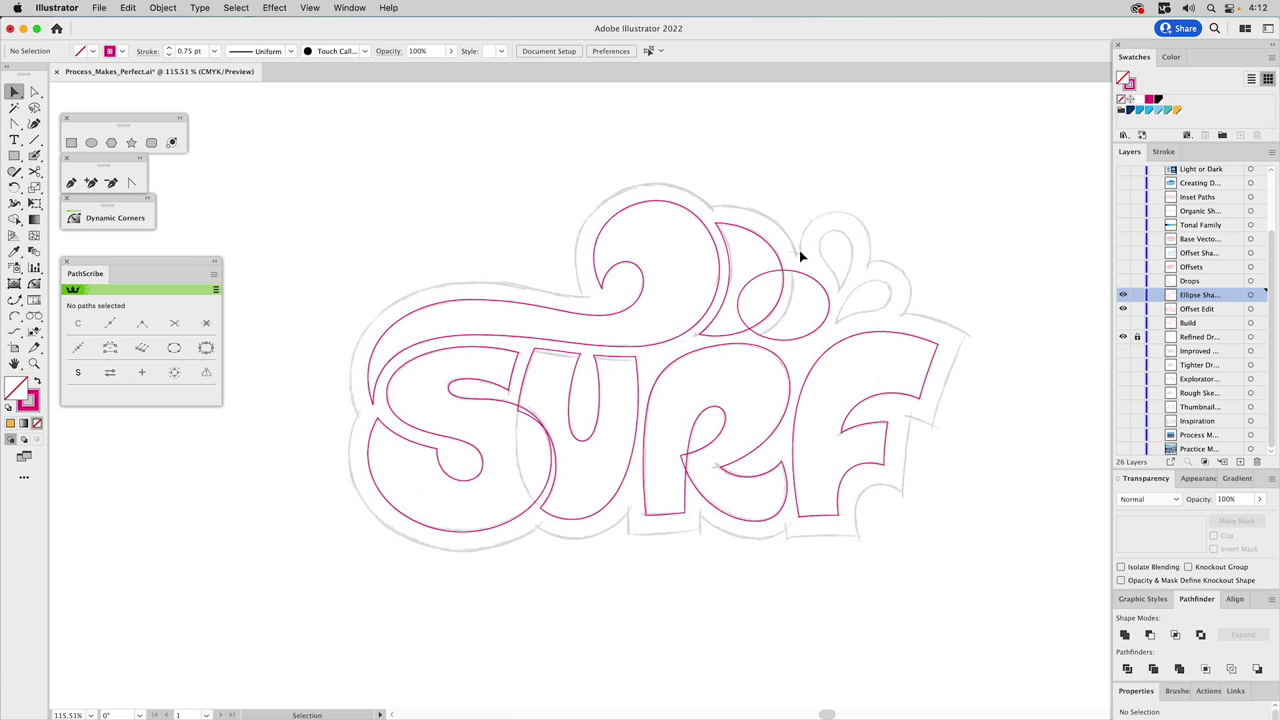
Step: Offset the trimmed large ellipse beside the wave outward by 10 pt
left_click(762, 244)
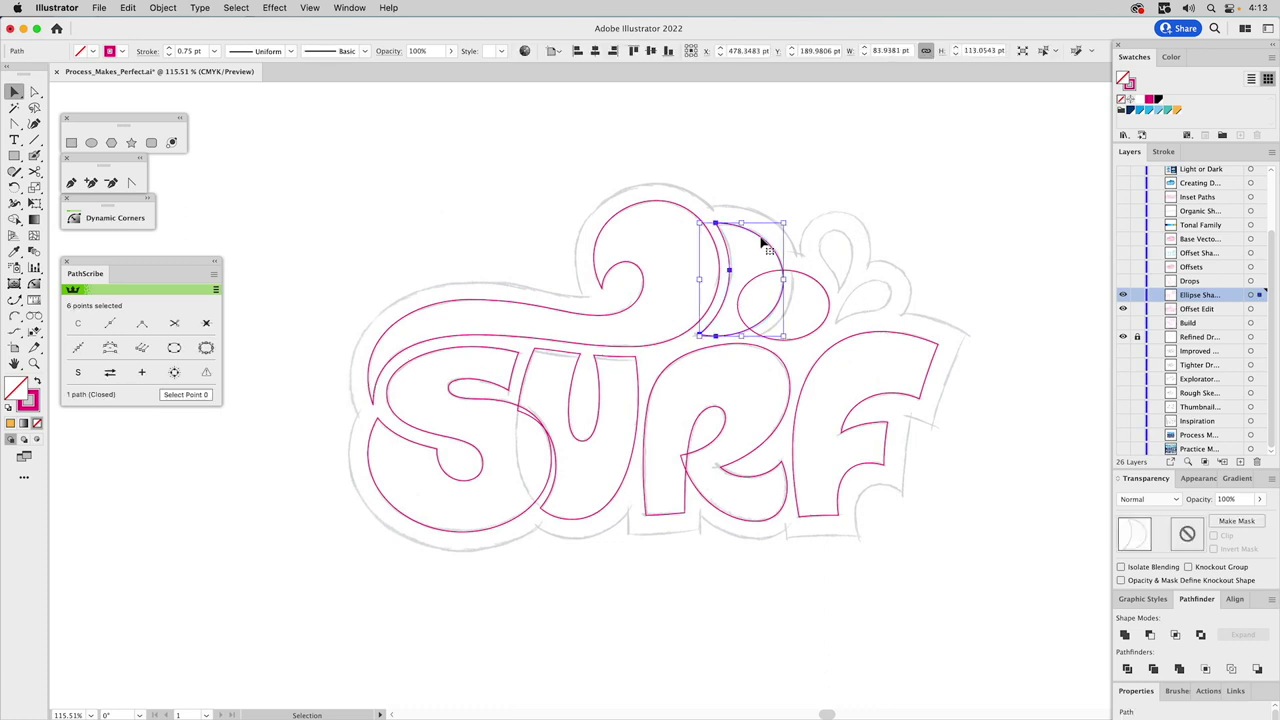
left_click(163, 7)
mouse_move(191, 346)
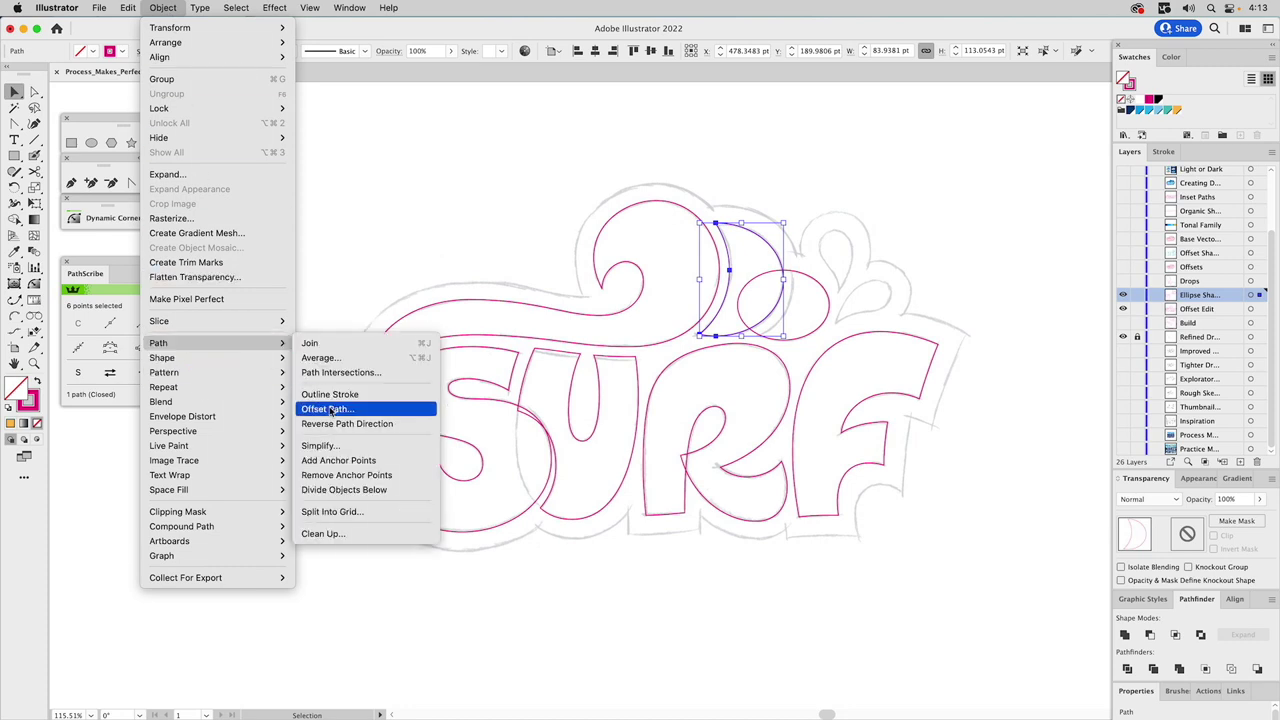
left_click(333, 408)
left_click(967, 328)
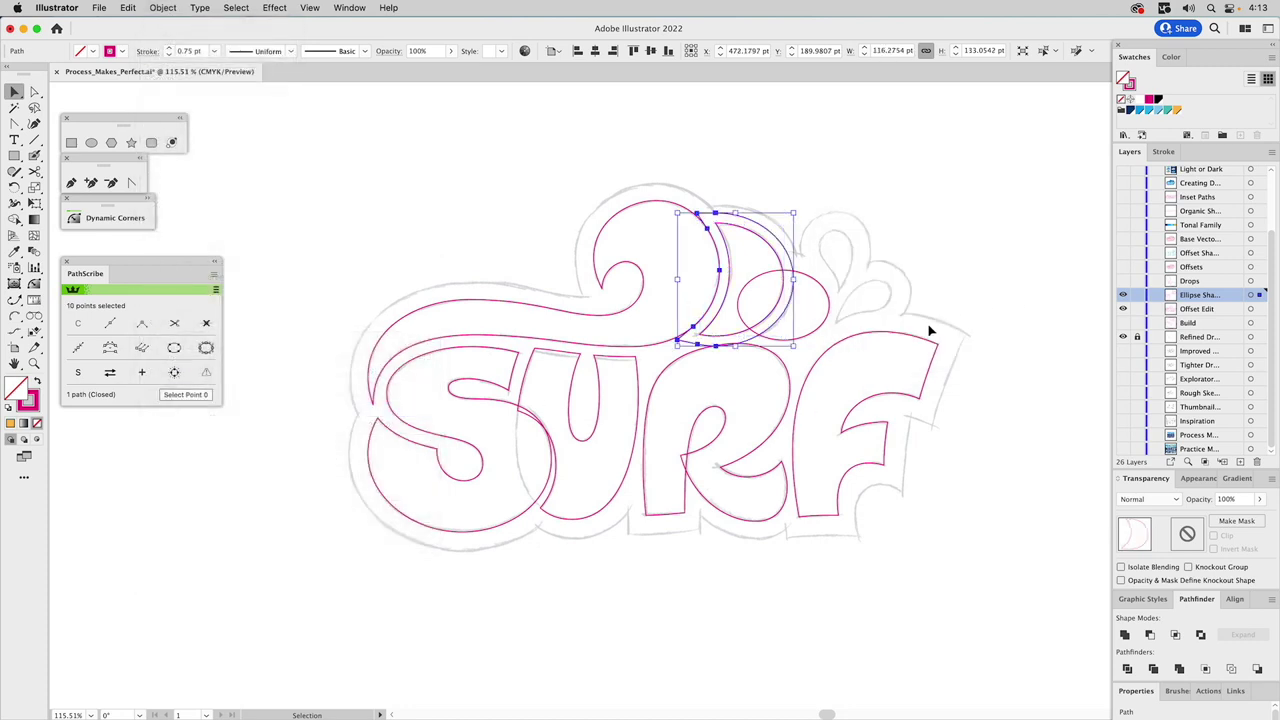
Step: Subtract the large ellipse's offset path from the small ellipse with Minus Front and deselect
left_click(820, 289, "shift")
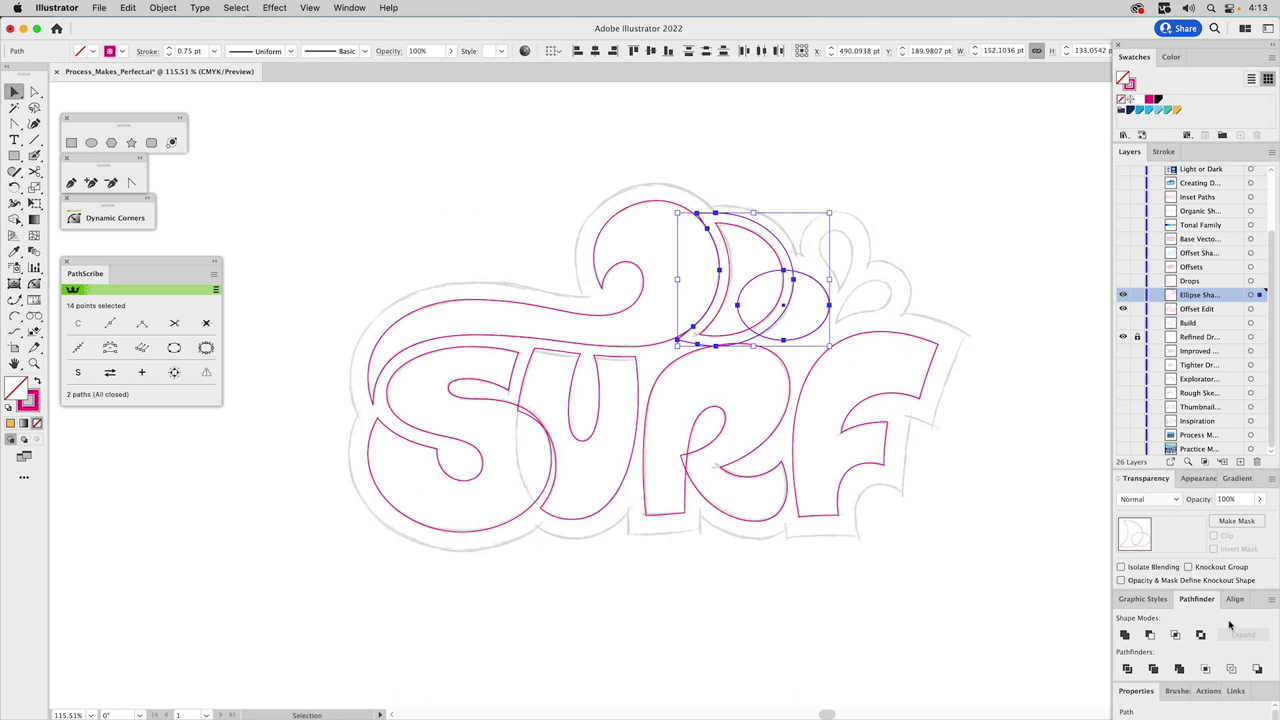
left_click(1150, 634)
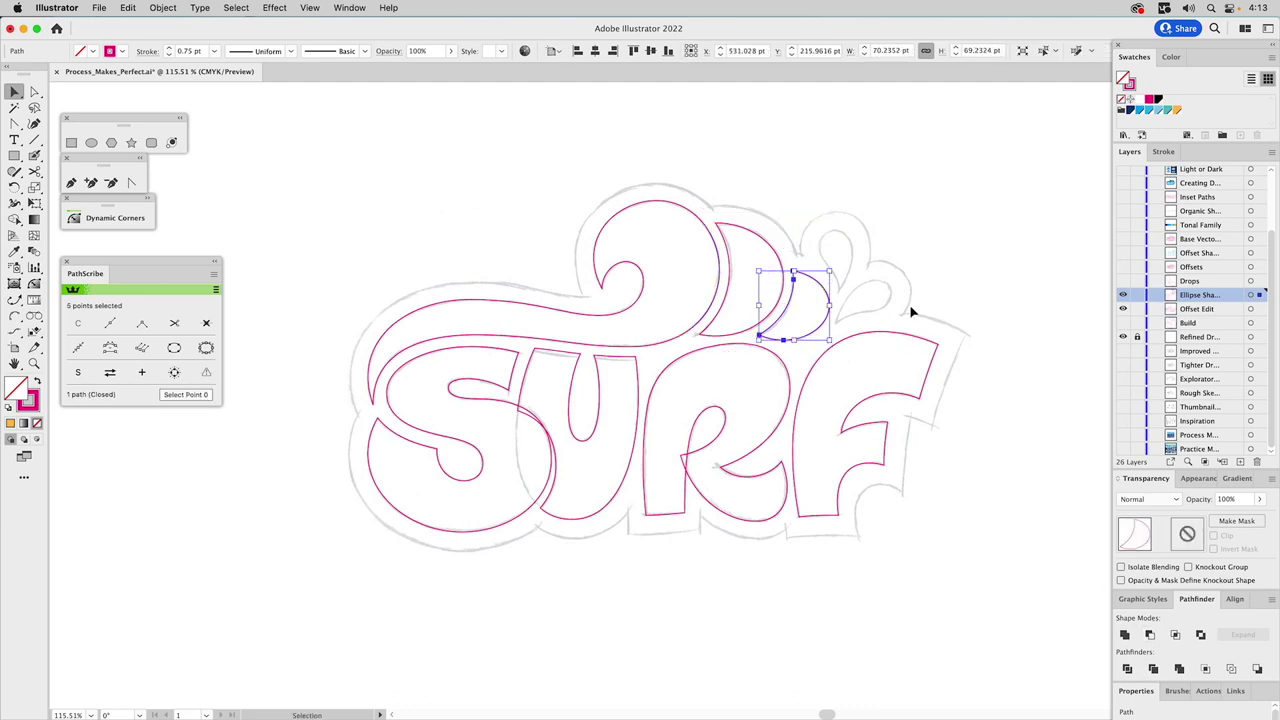
left_click(913, 251)
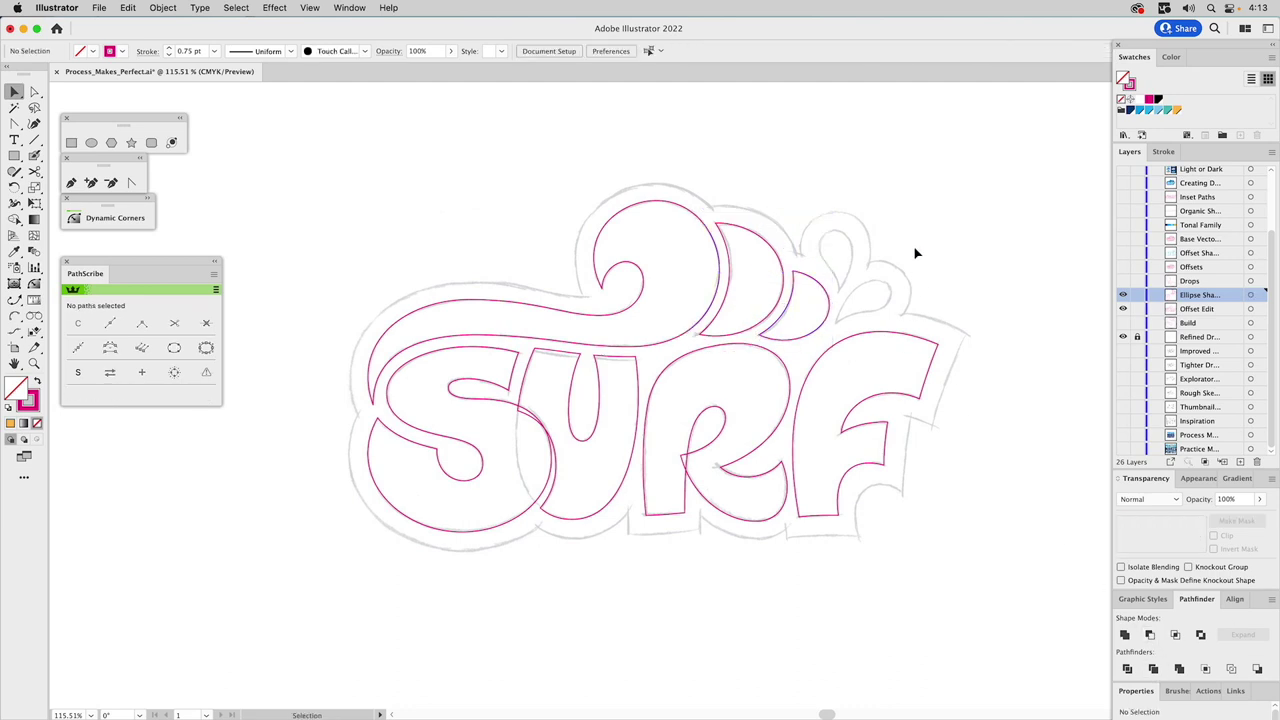
Step: Show the Drops layer and convert the left anchor of the lower drop's ellipse to a corner point
left_click(1122, 281)
key("z")
left_click_drag(796, 222, 937, 391)
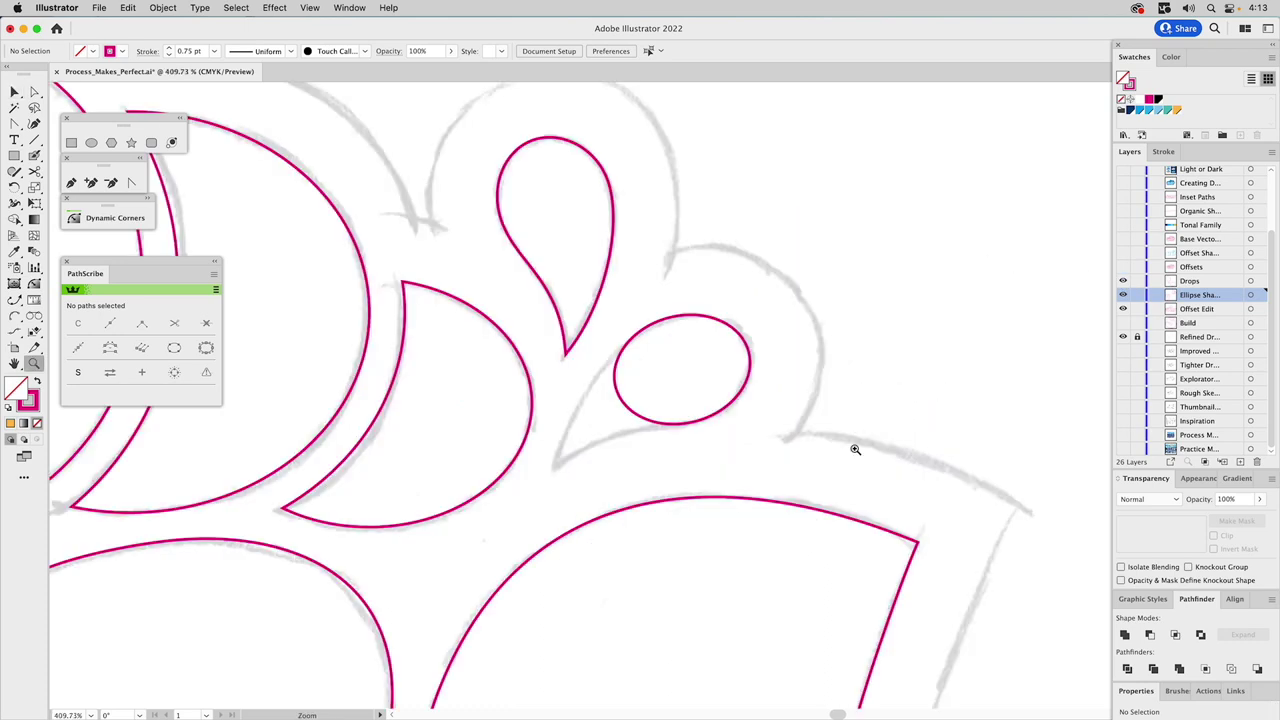
key("a")
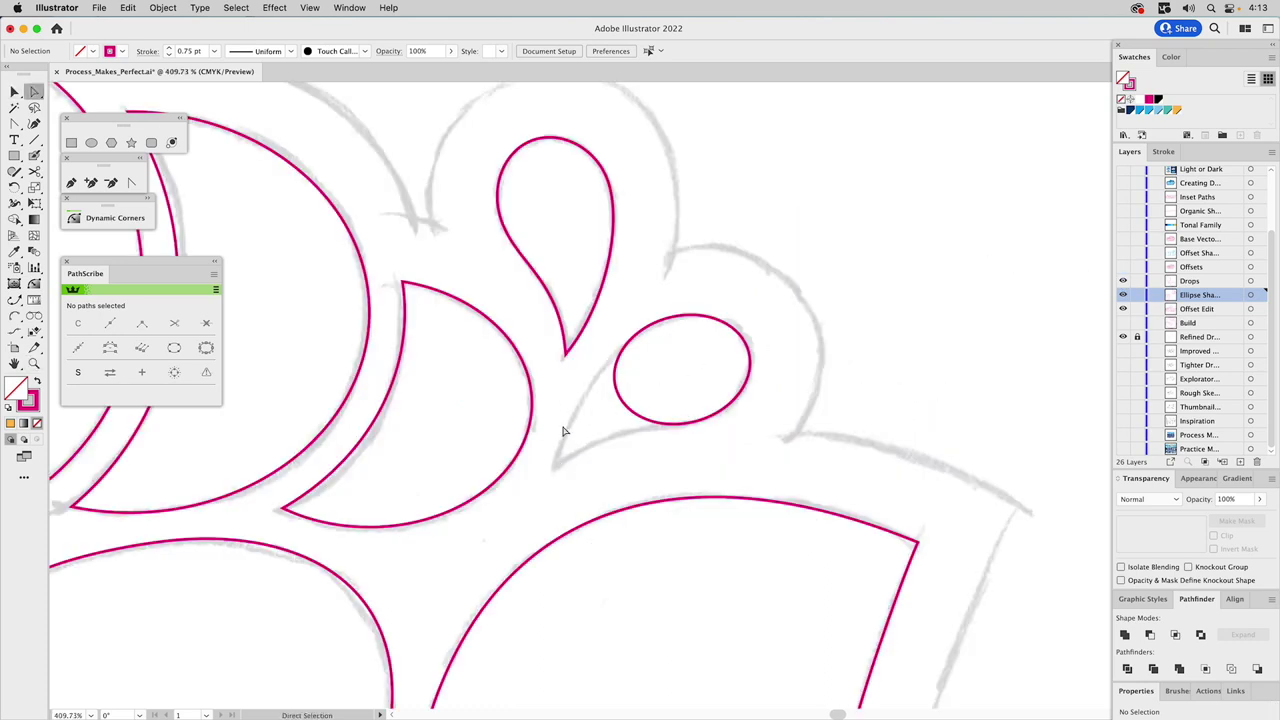
left_click(614, 400)
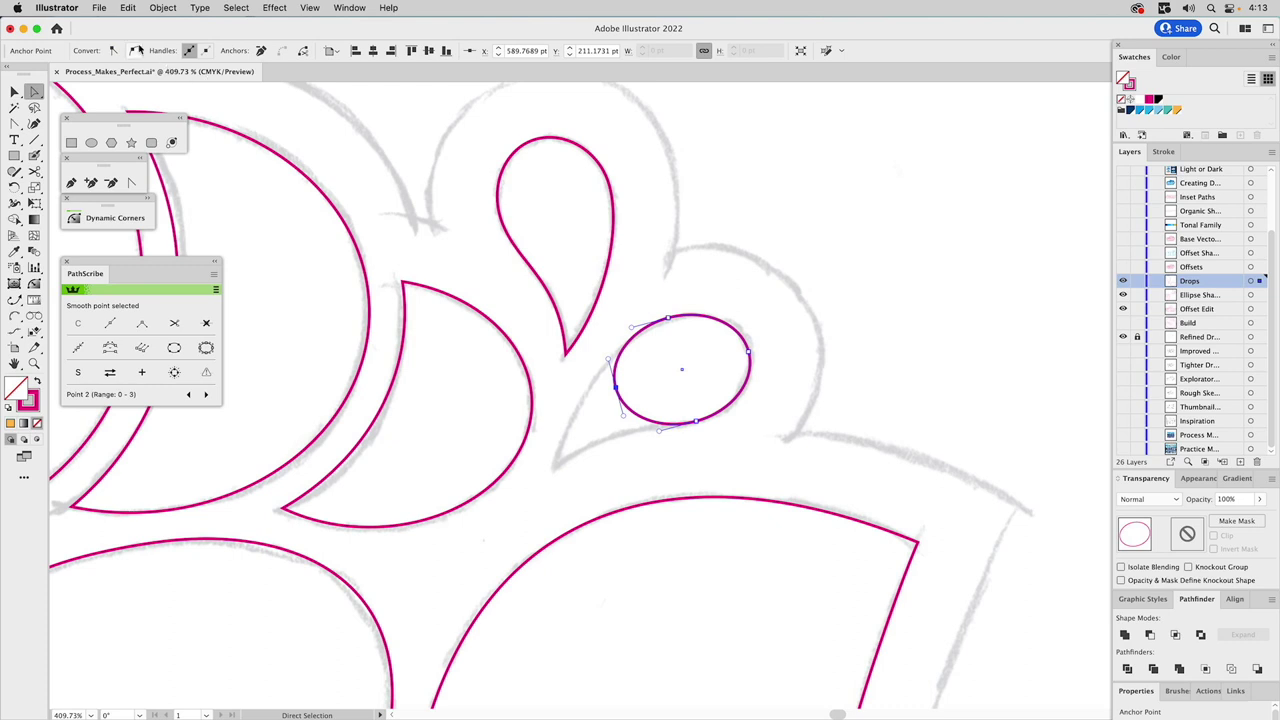
left_click(113, 50)
left_click(590, 374)
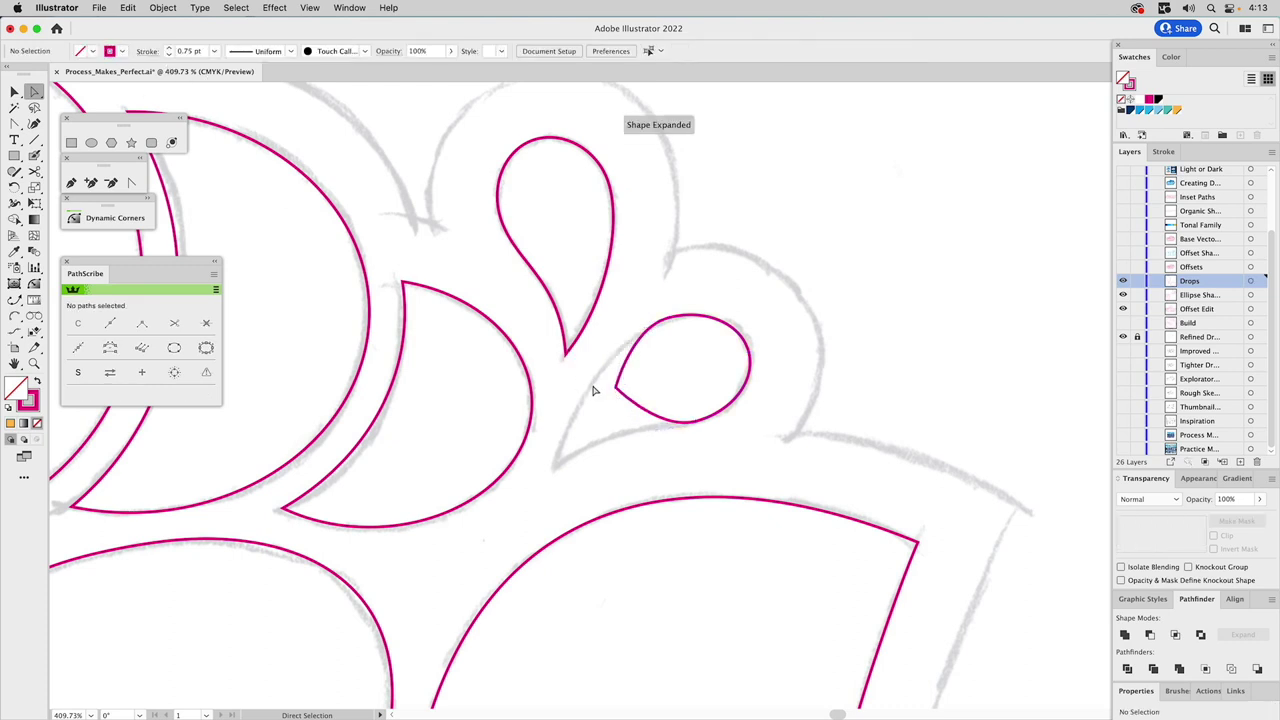
Step: Move the ellipse's corner anchor to the sketched drop's tip and bend both adjoining sides with the Anchor Point tool
left_click_drag(614, 388, 555, 467)
left_click(133, 182)
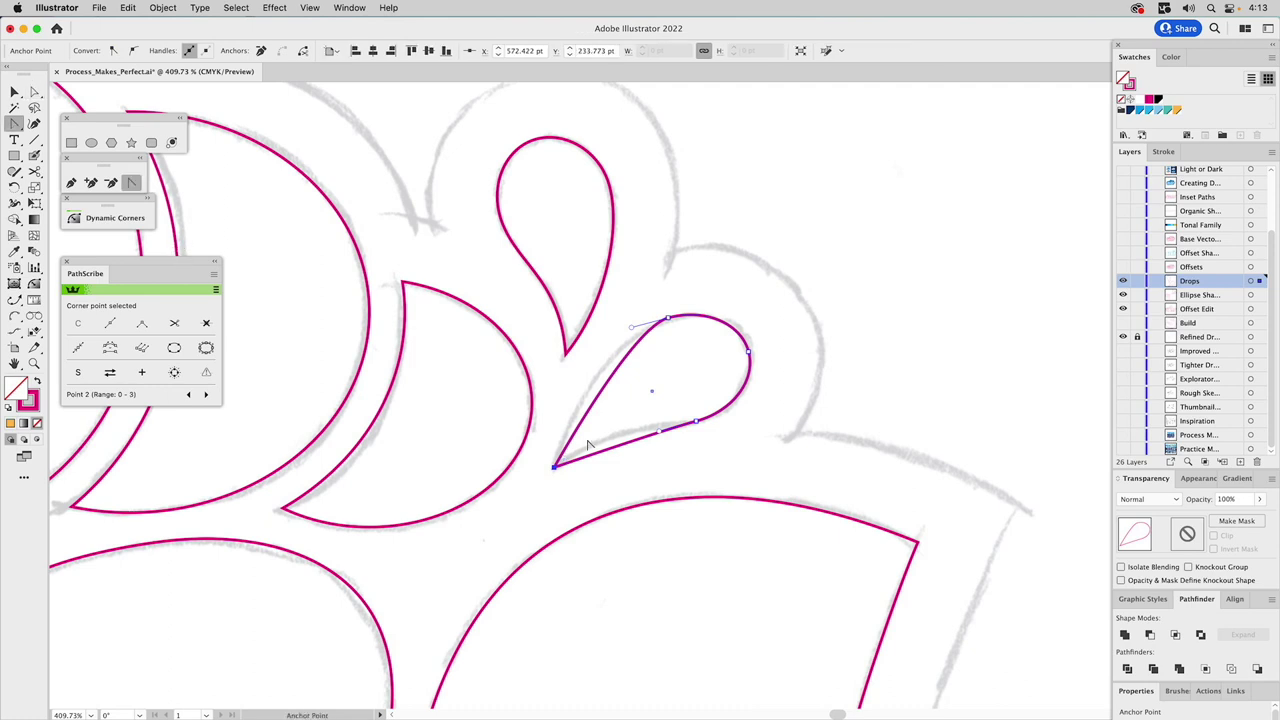
left_click(565, 432, "super")
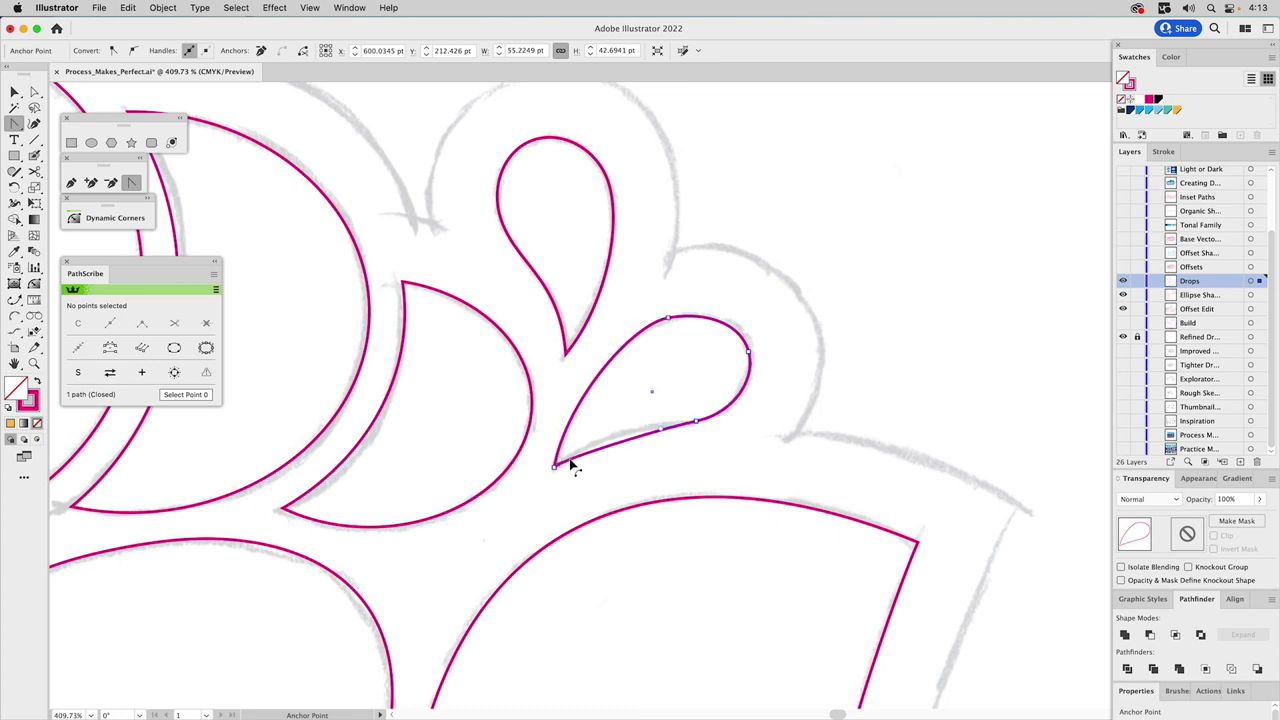
left_click_drag(567, 462, 586, 443)
Step: Refine the drop's top anchor handles and its lower edge curve to match the sketch, then deselect the path
key("a")
left_click(666, 380)
left_click(692, 316)
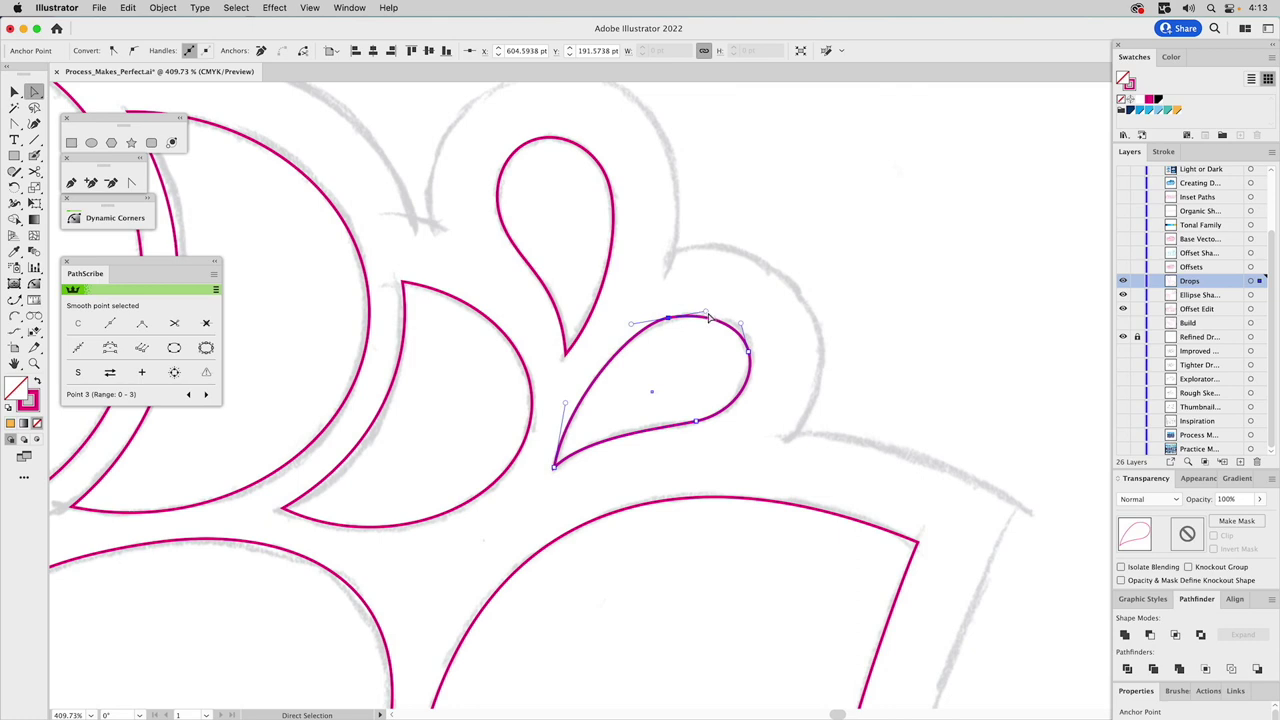
left_click_drag(707, 316, 713, 311)
left_click_drag(633, 329, 618, 331)
left_click(697, 421)
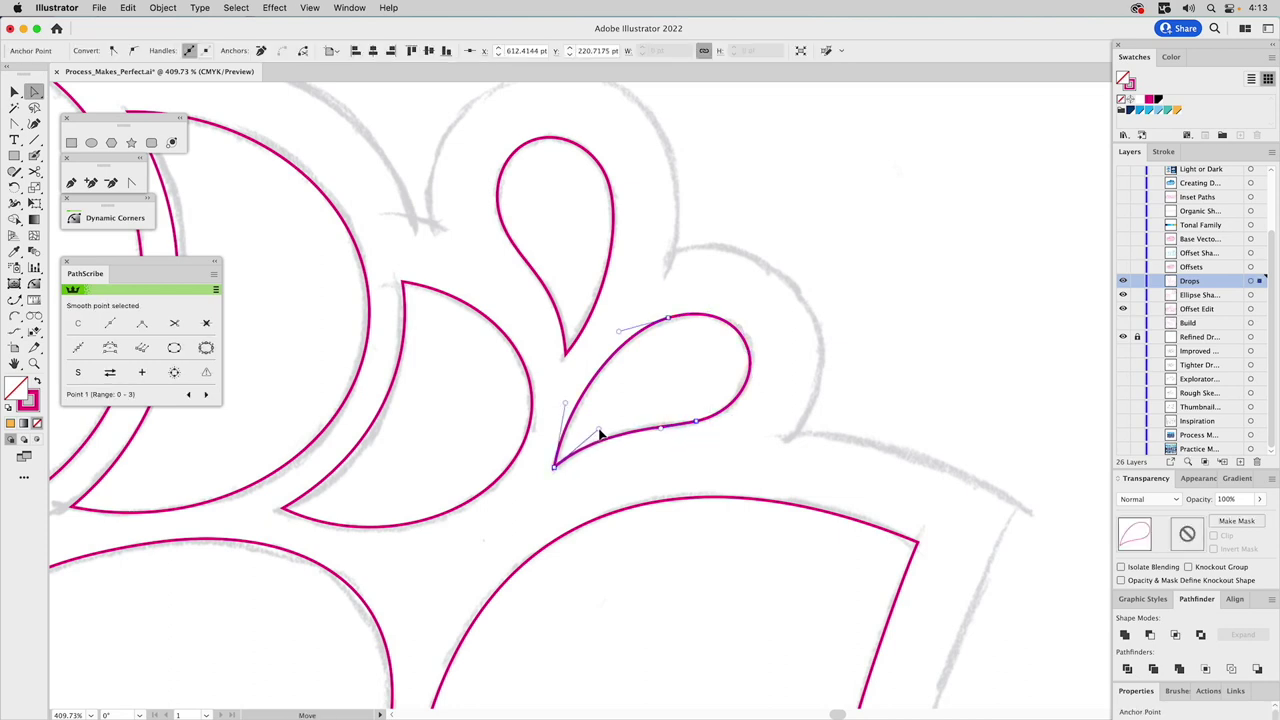
left_click(646, 407)
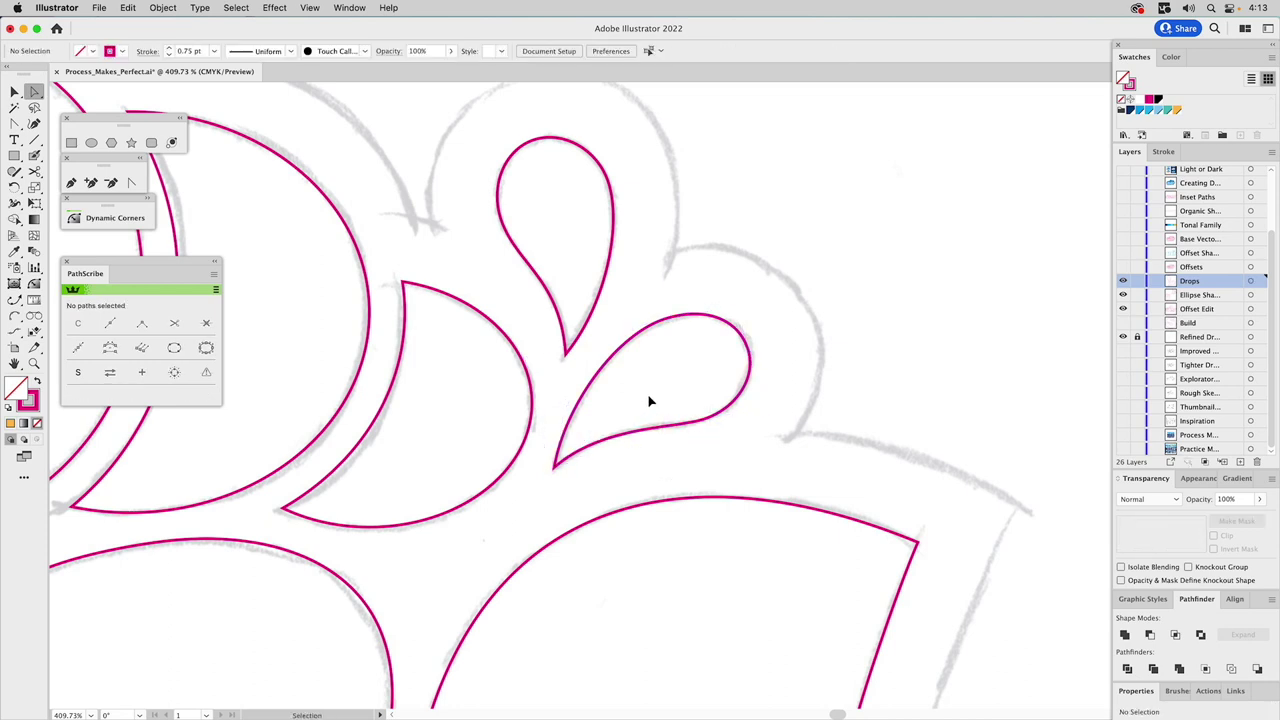
Step: Review the whole logo, selecting the F, R and U letter paths to examine them against the sketch, and deselect
left_click(34, 364)
left_click(511, 372, "alt")
left_click(560, 377, "alt")
left_click(579, 375, "alt")
left_click(579, 375, "alt")
scroll(571, 480, "down", 2)
scroll(714, 329, "left", 1)
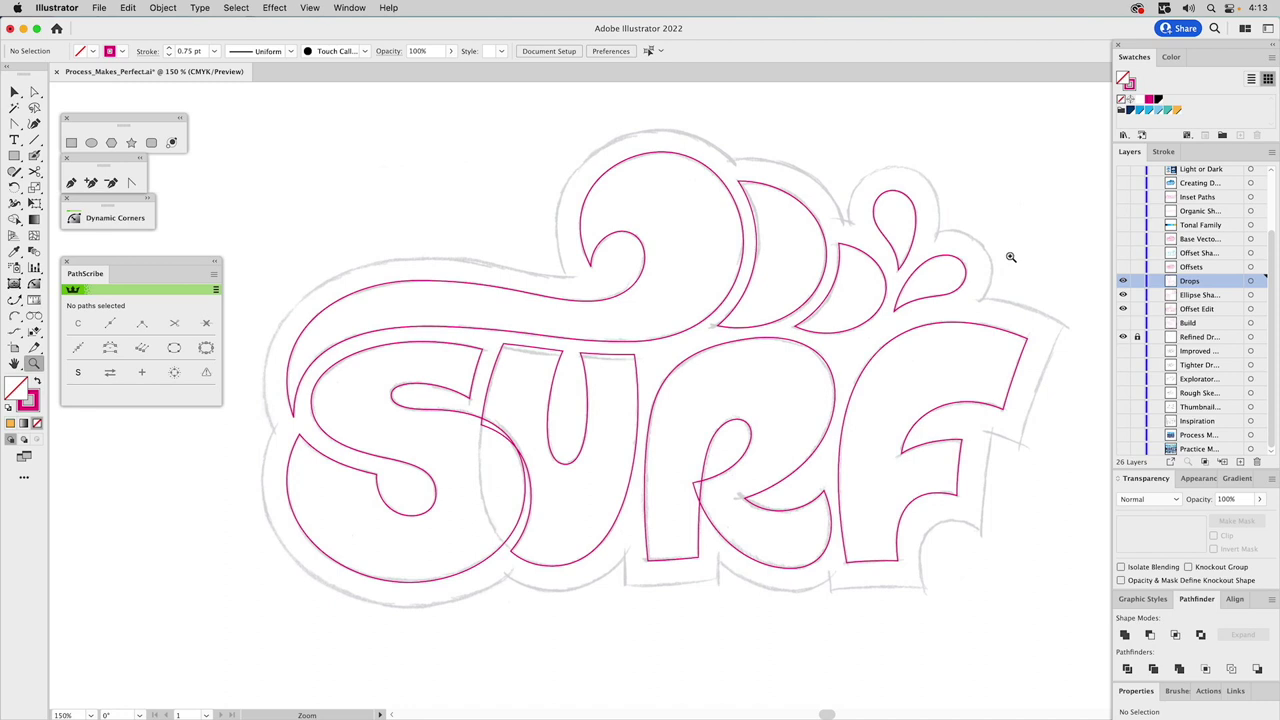
key("v")
left_click(983, 343)
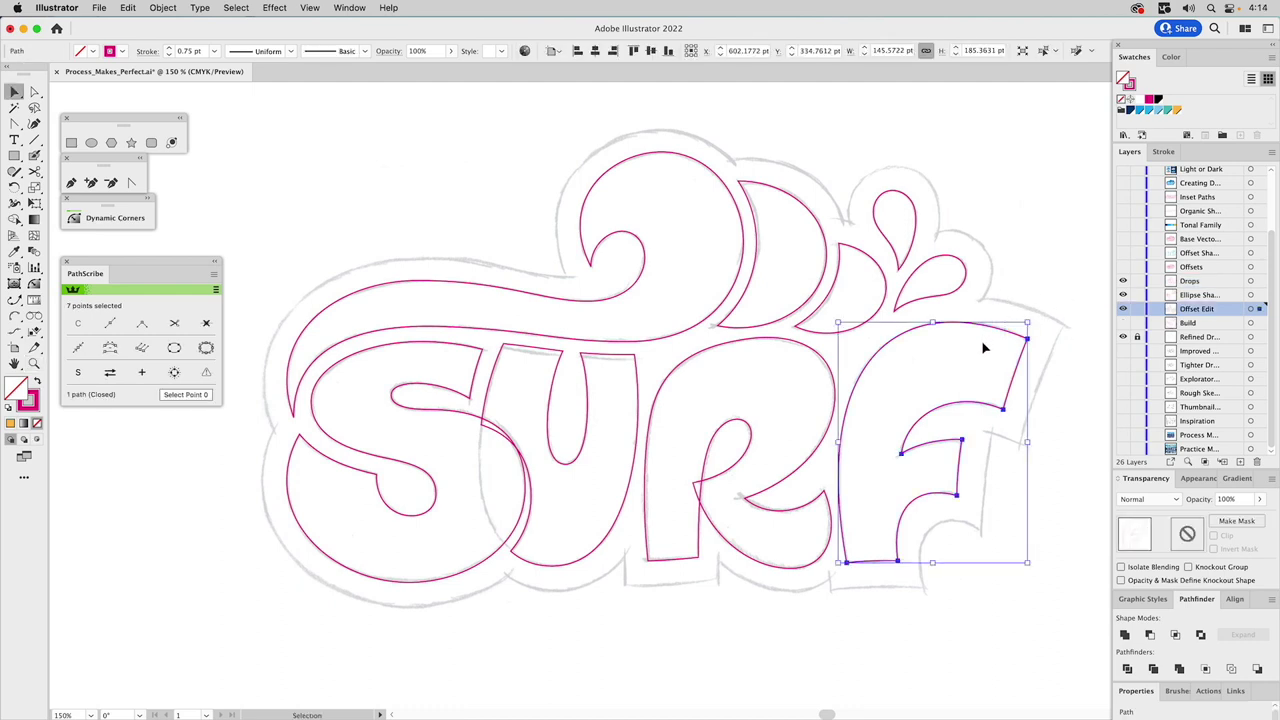
left_click(800, 487, "shift")
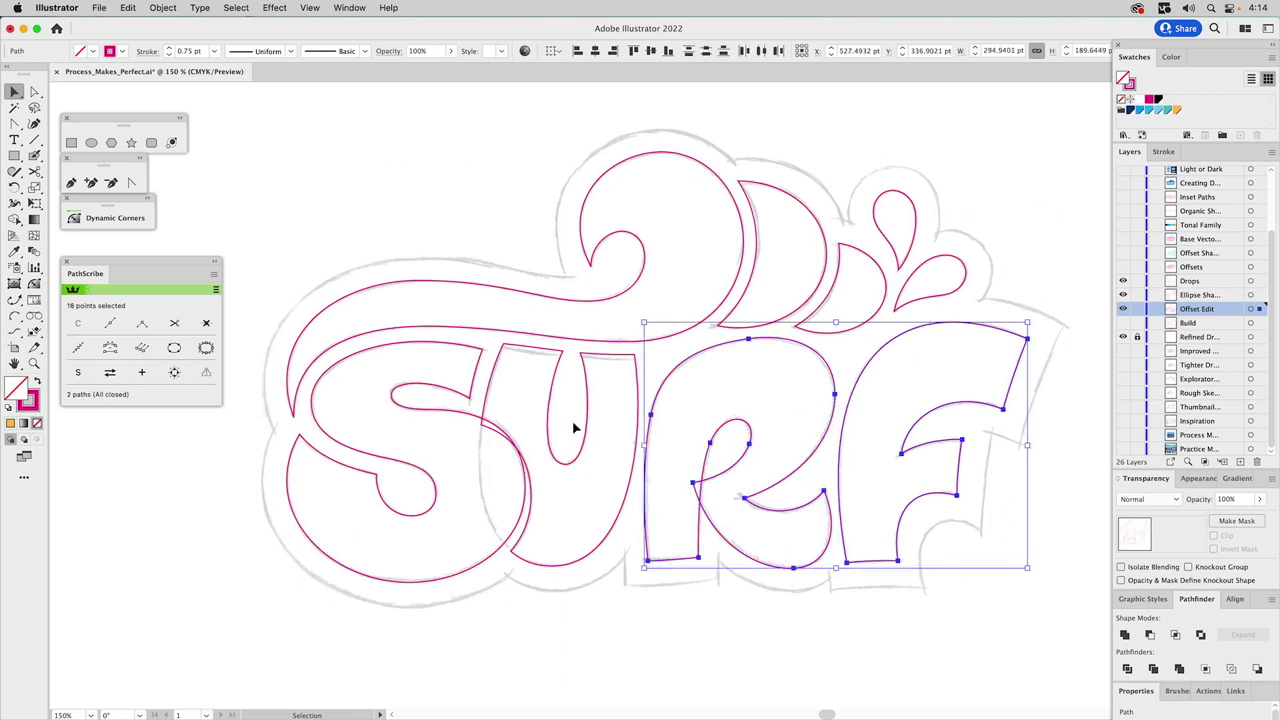
left_click(614, 453)
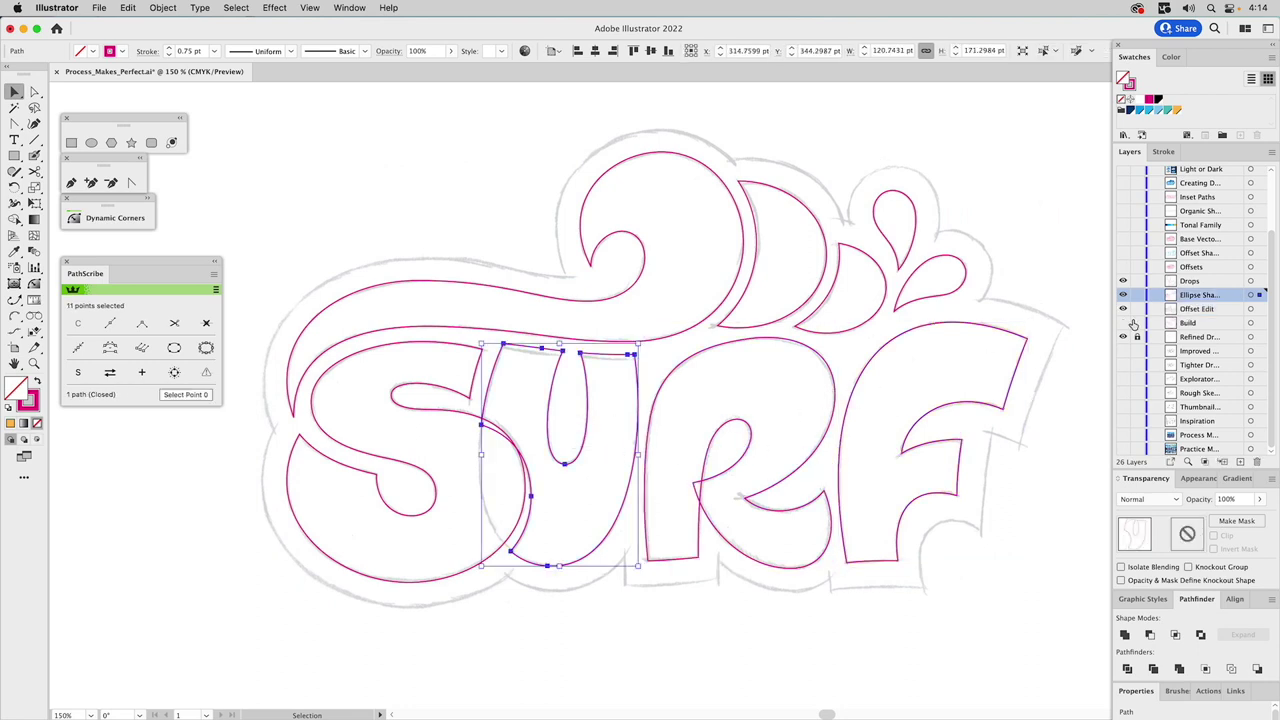
left_click(1050, 270)
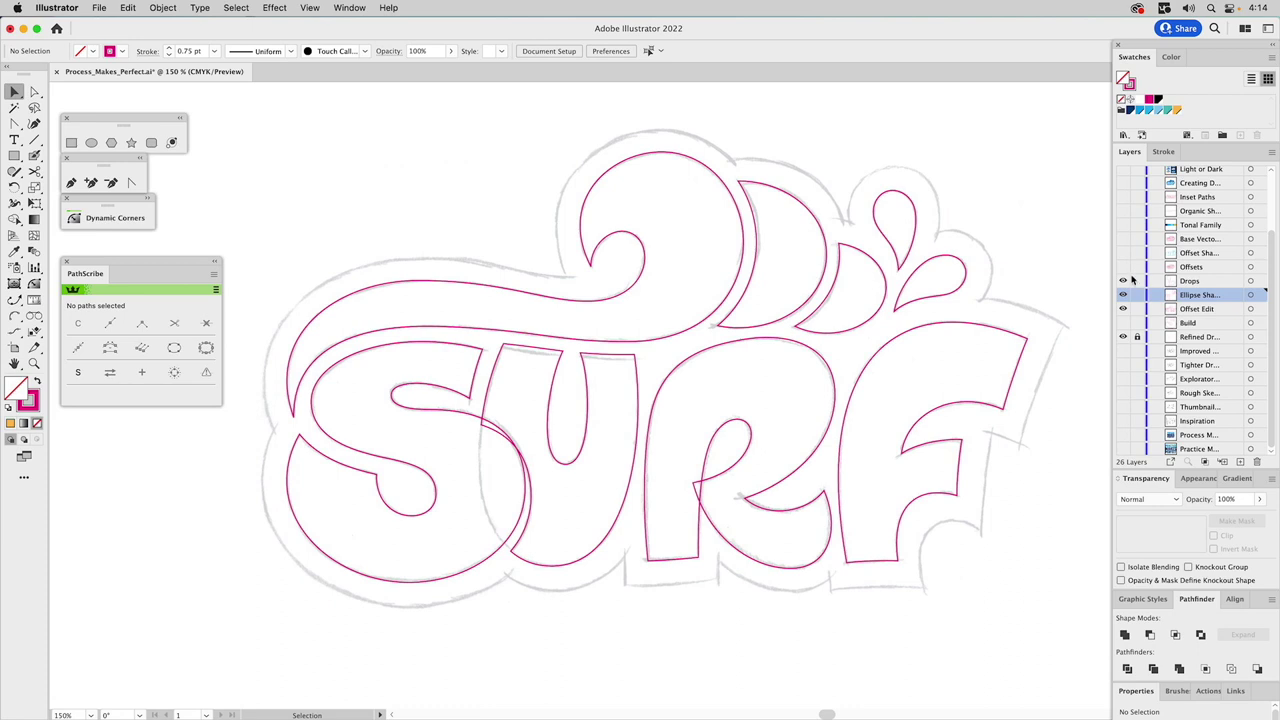
Step: Isolate the Offsets layer, check the U path, and also show the layer directly above with the blue offset shapes
left_click(1122, 266, "alt")
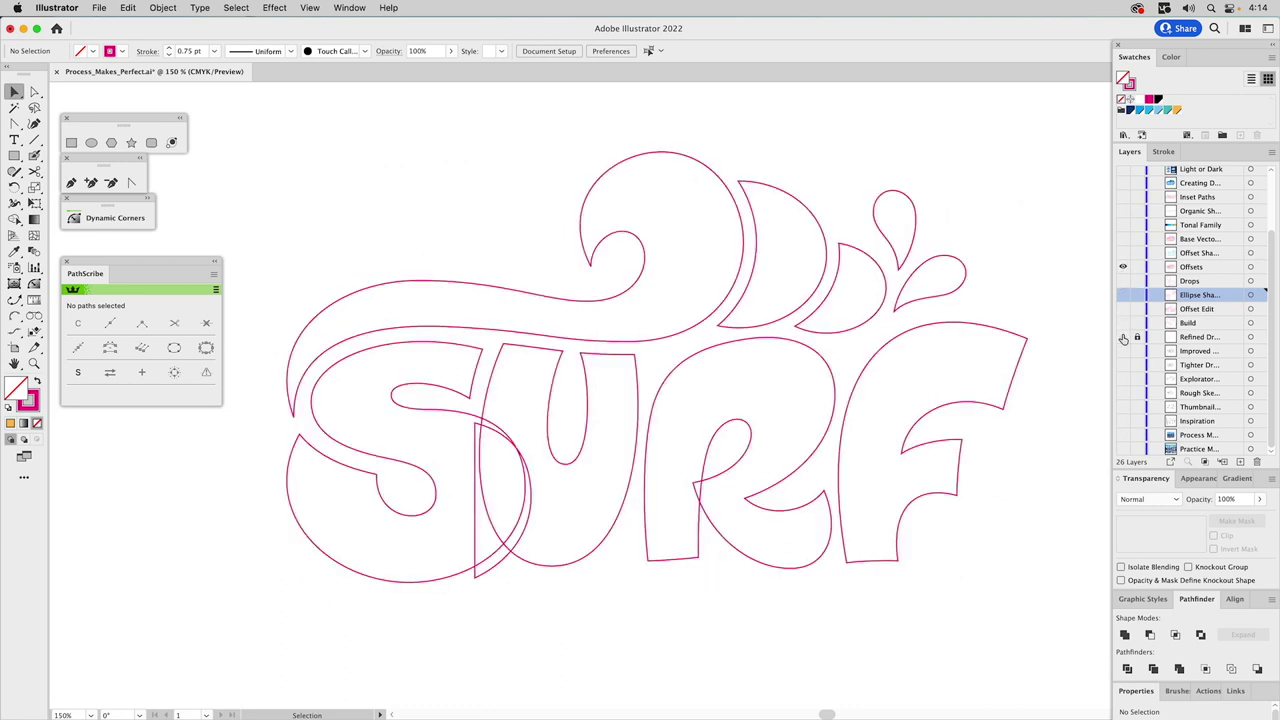
left_click(637, 390)
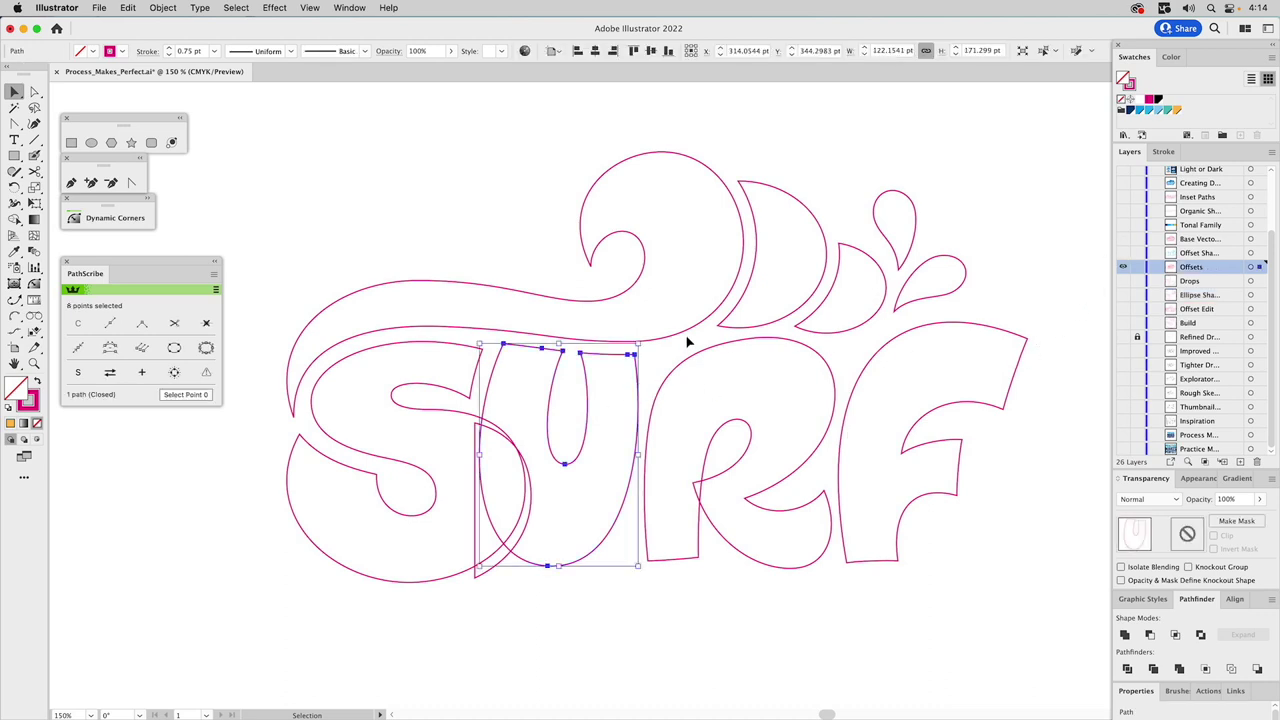
left_click(1123, 256)
left_click(958, 261)
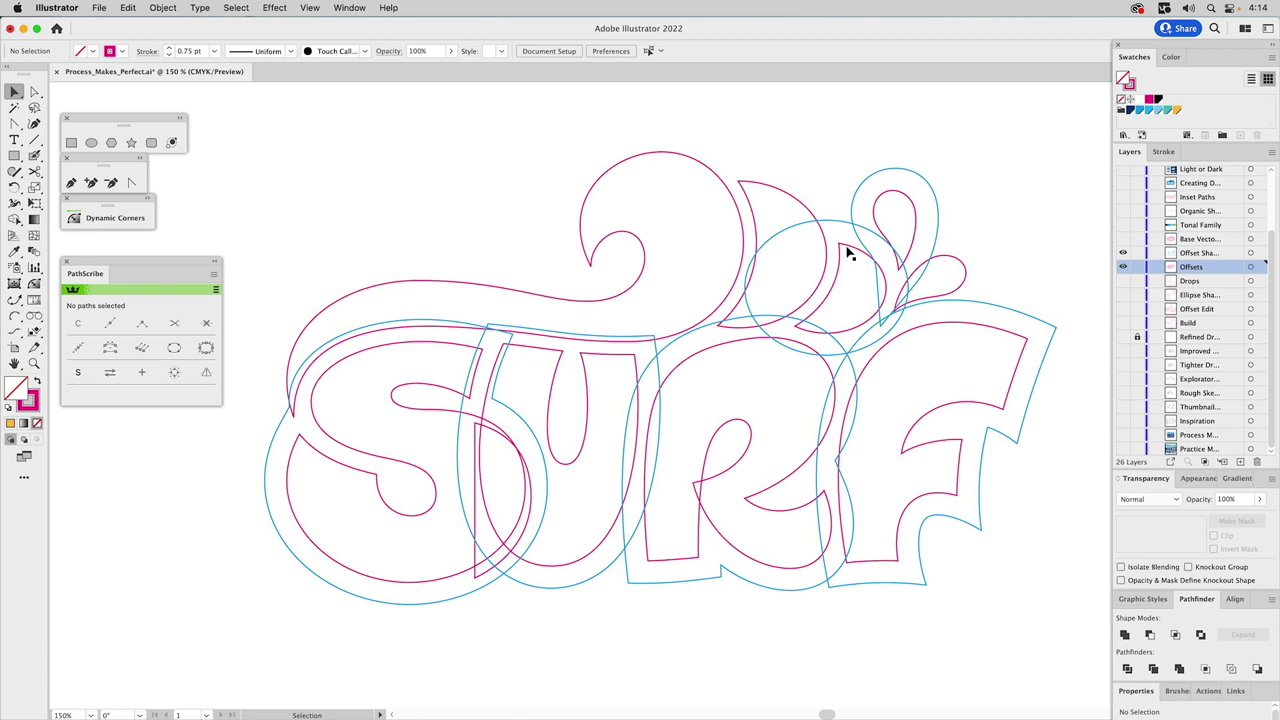
Step: Offset the wave, large crescent and lower drop paths by 17 pt with Miter joins and deselect
left_click_drag(776, 154, 691, 243)
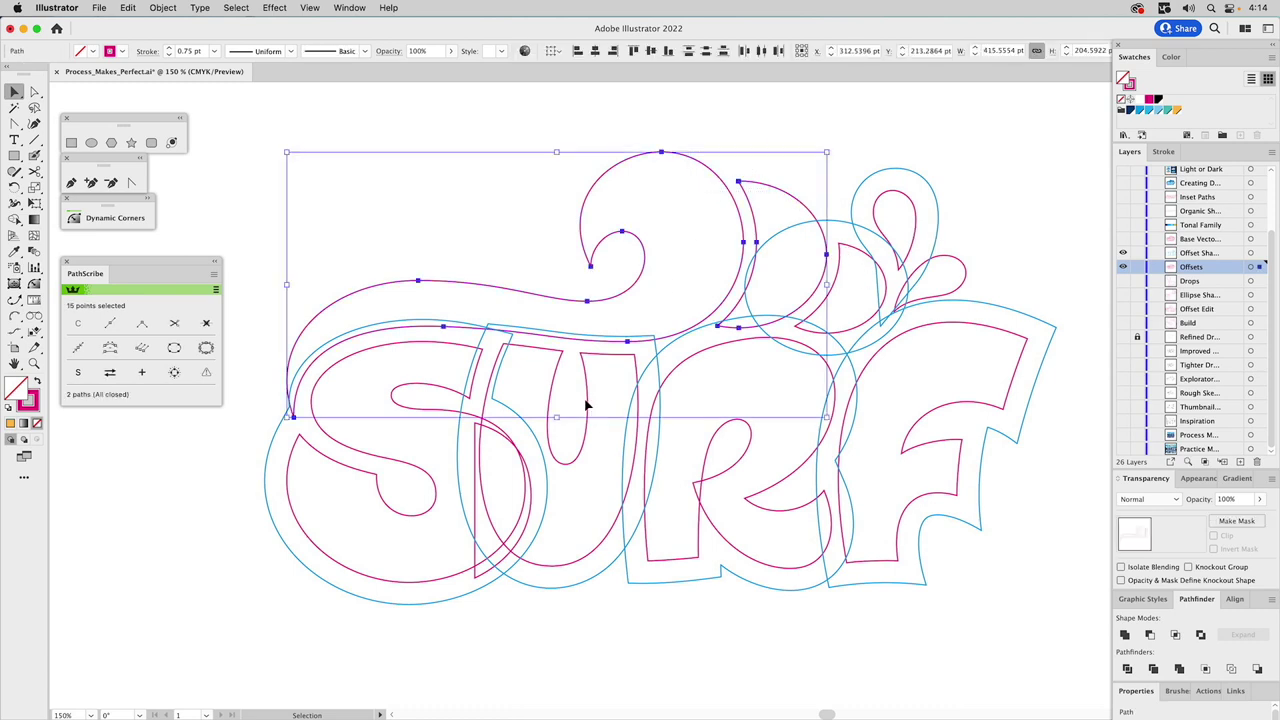
left_click(948, 270, "shift")
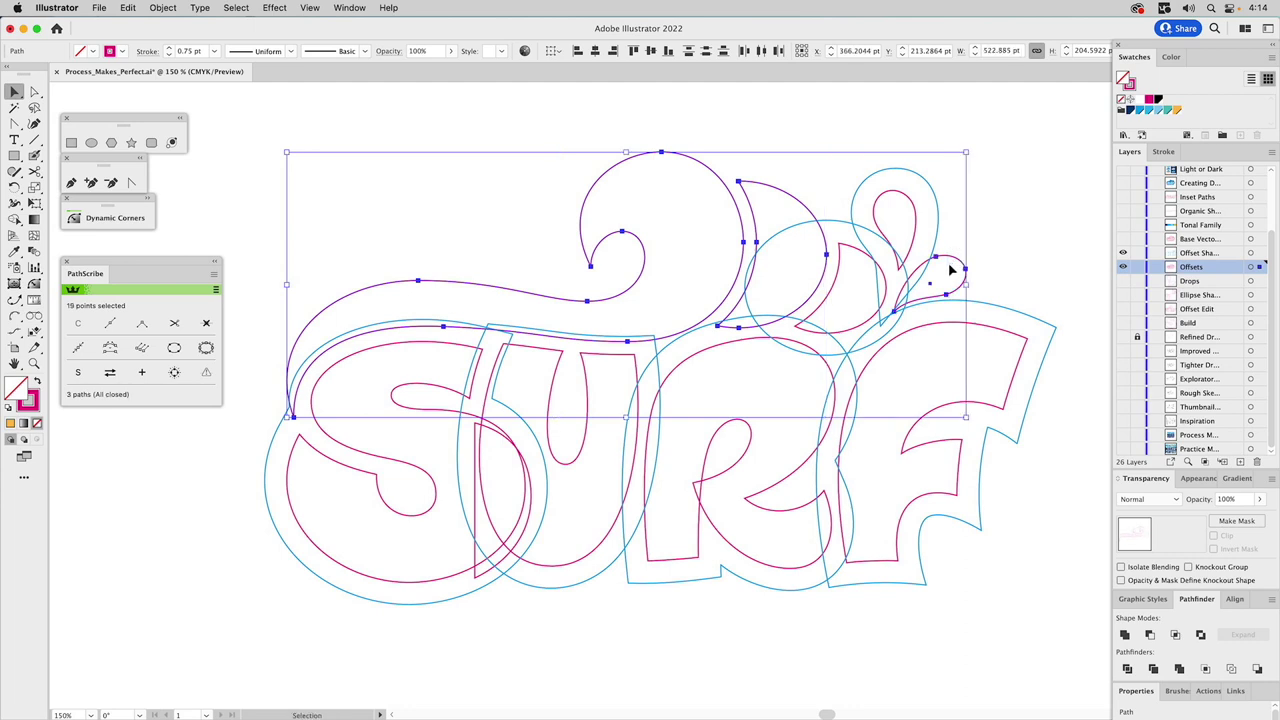
left_click(163, 7)
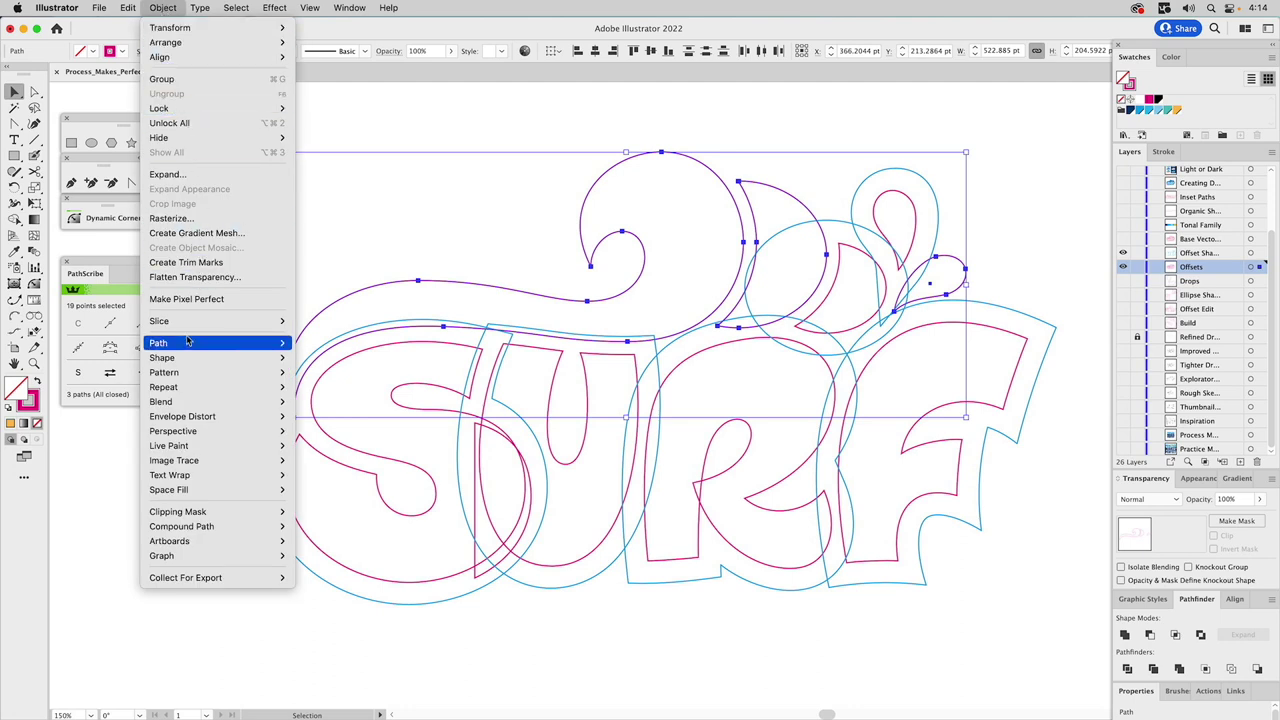
mouse_move(186, 342)
left_click(314, 409)
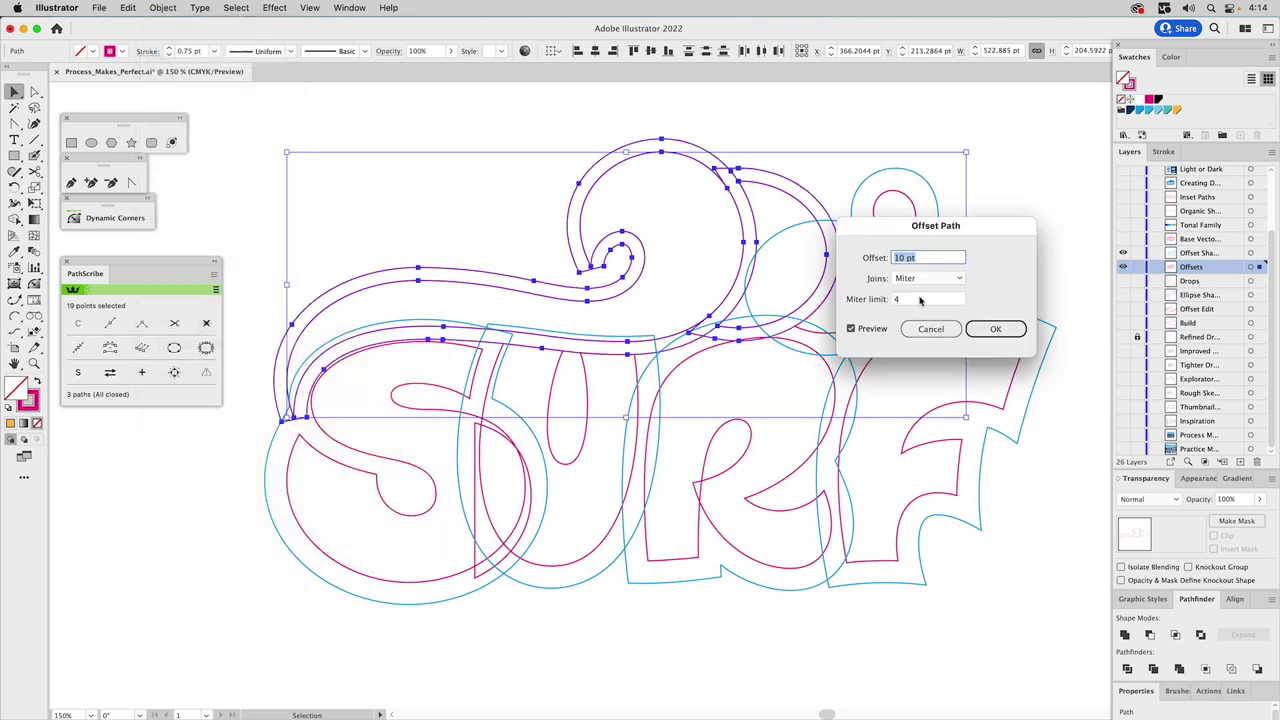
type("17")
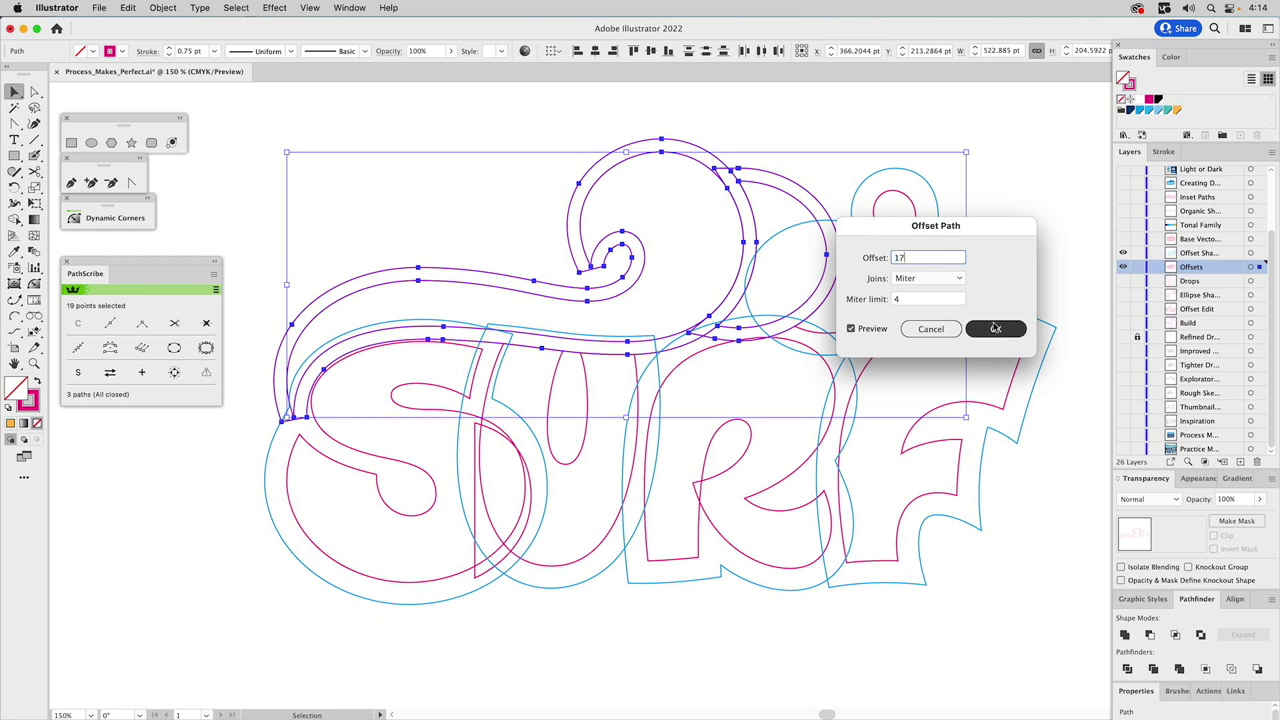
left_click(995, 329)
left_click(762, 147)
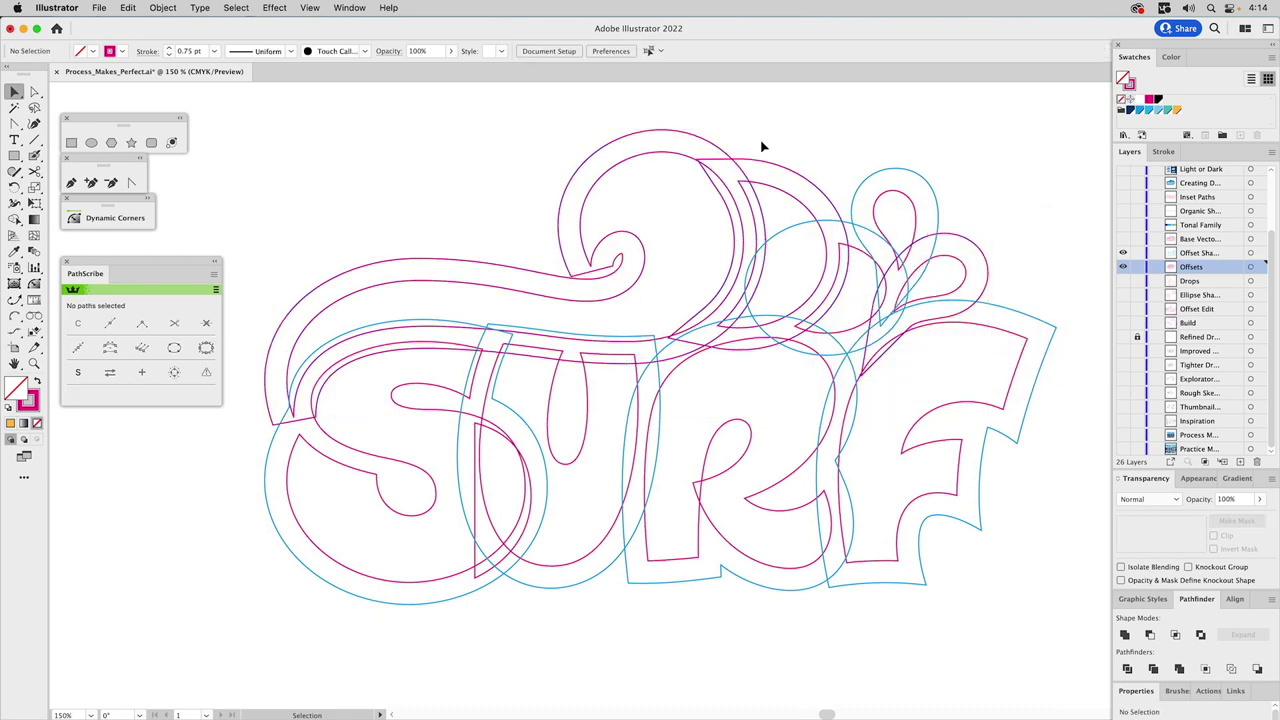
Step: Recolor the stroke of the wave, large crescent and lower drop offset outlines blue, then deselect them
left_click(680, 132)
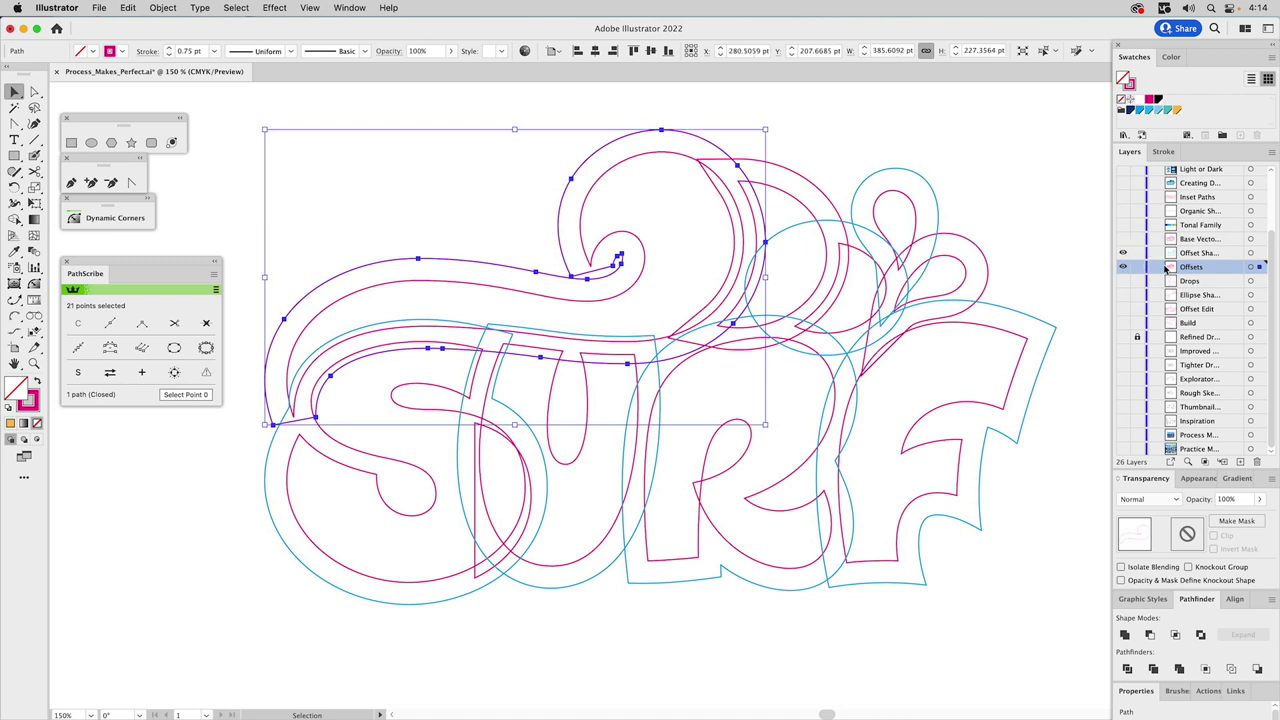
key("super+z")
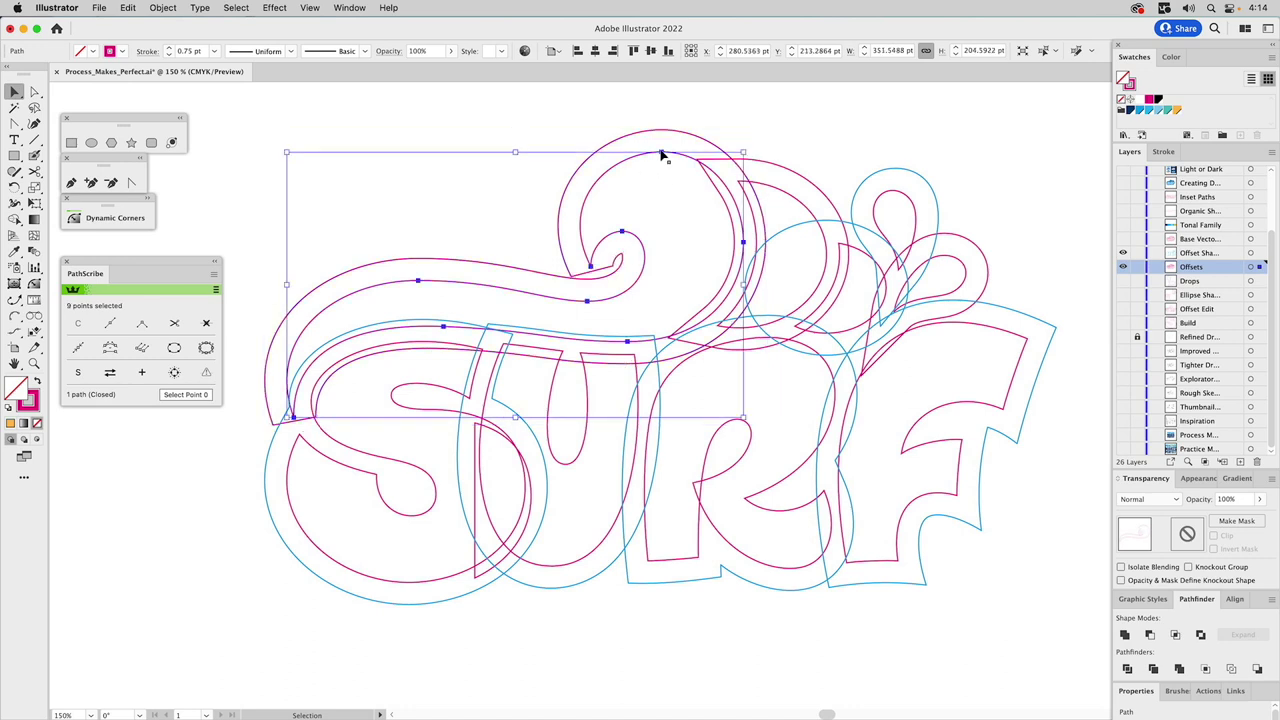
key("super+shift+z")
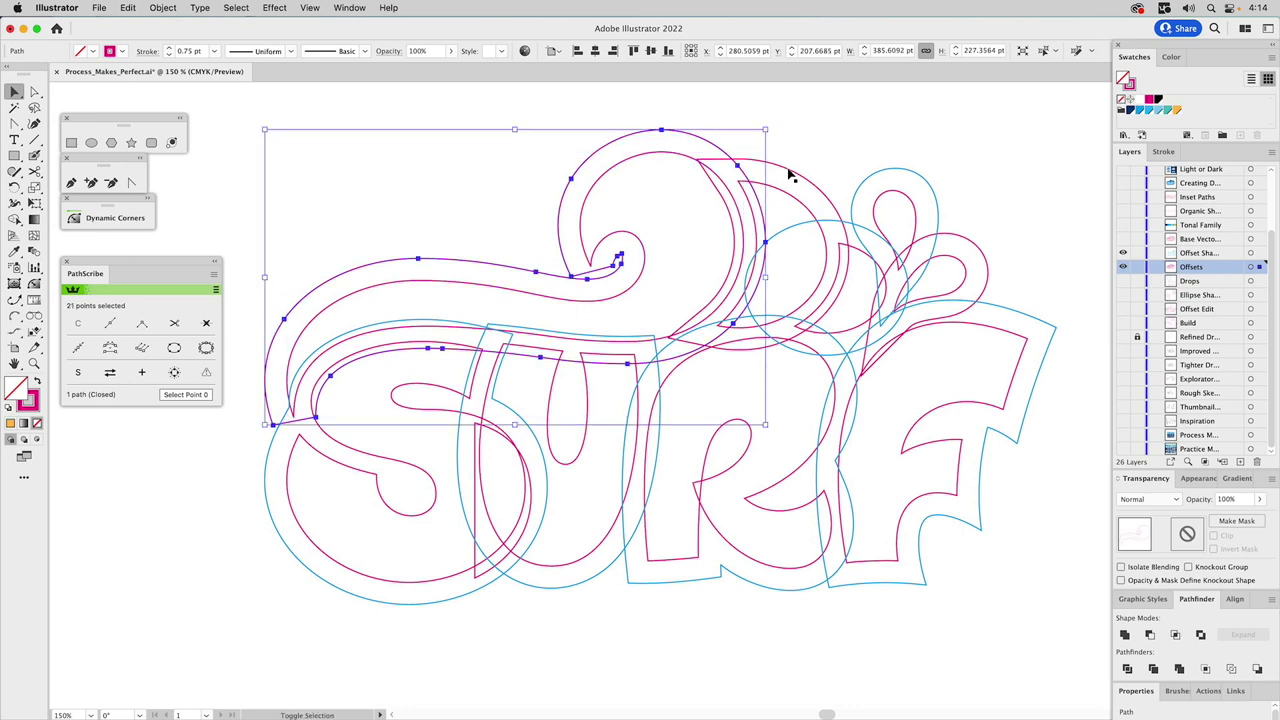
left_click(790, 175, "shift")
left_click(976, 246, "shift")
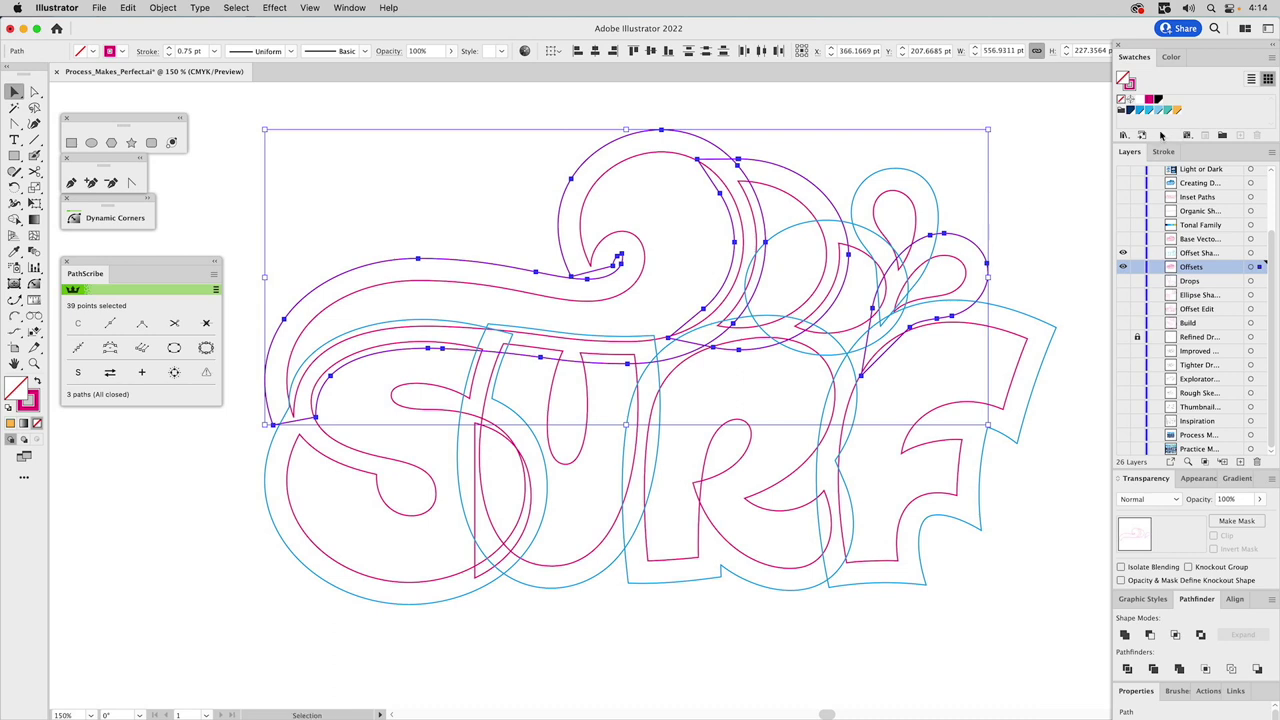
left_click(1131, 84)
left_click(830, 151)
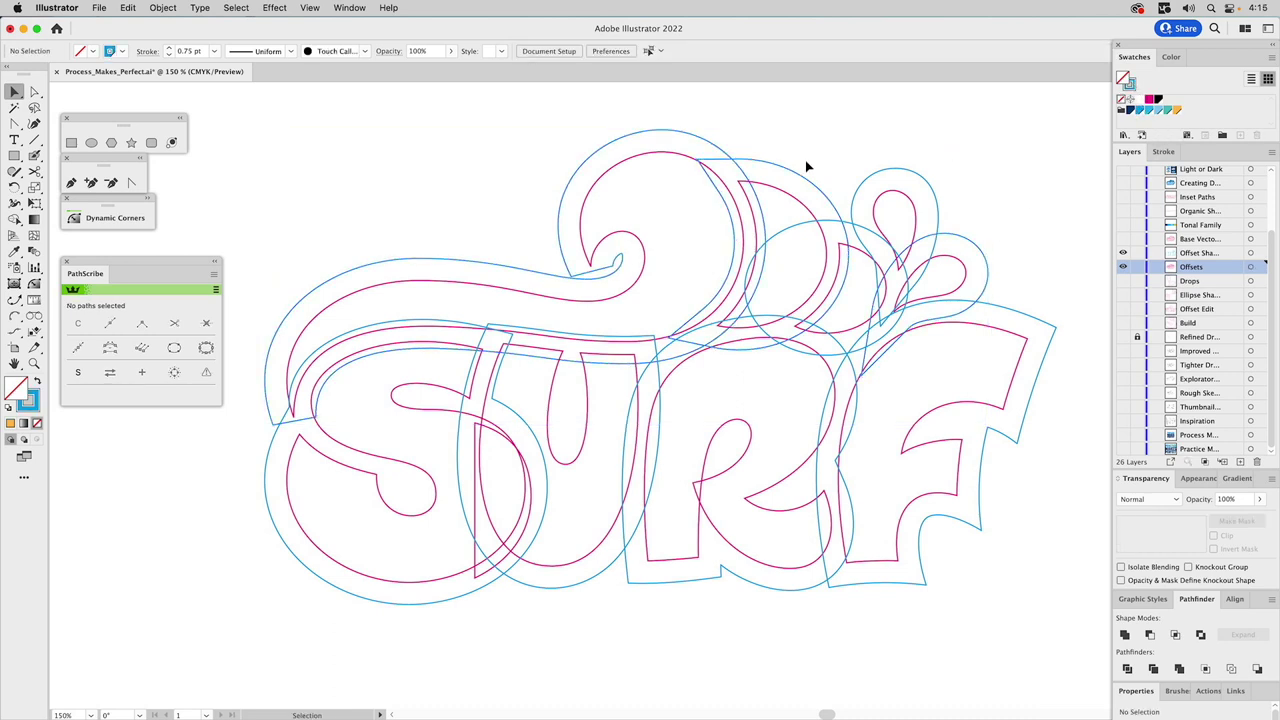
Step: Cut the wave's blue offset at both ends of the straight segment inside the curl with Scissors and delete that segment
key("z")
left_click_drag(500, 200, 690, 314)
key("v")
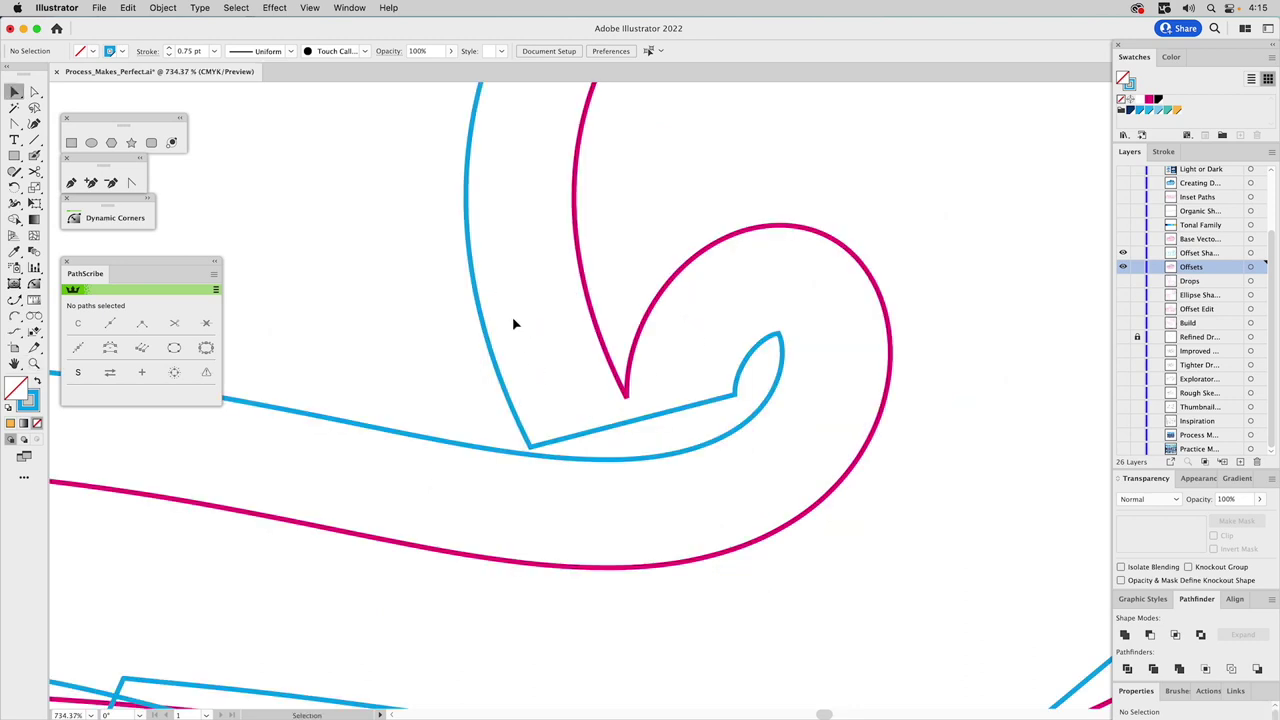
left_click(474, 345)
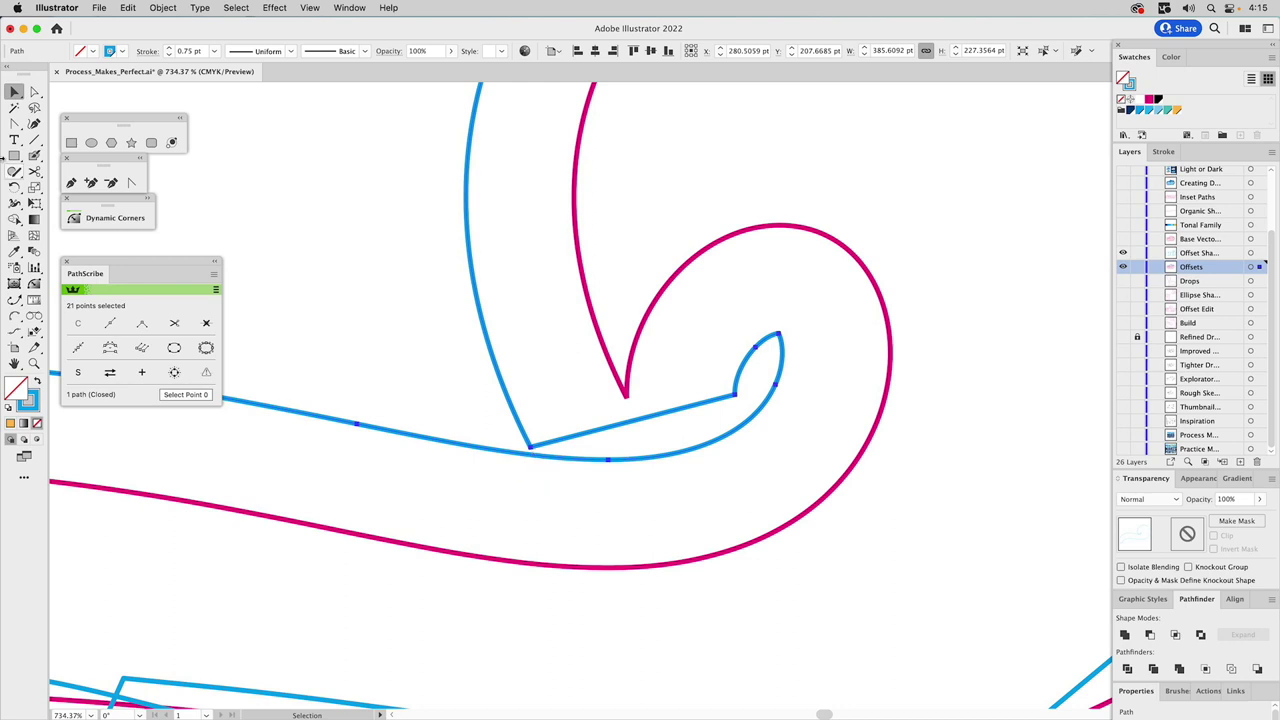
left_click(34, 172)
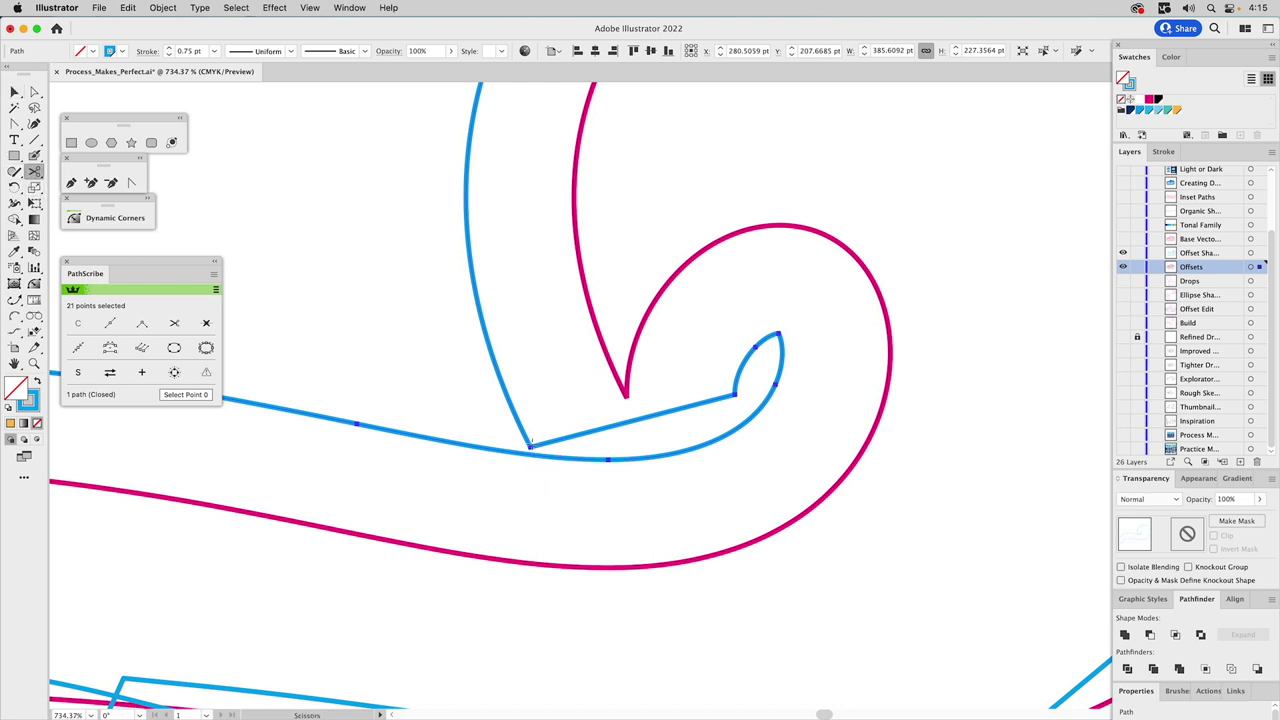
left_click(530, 447)
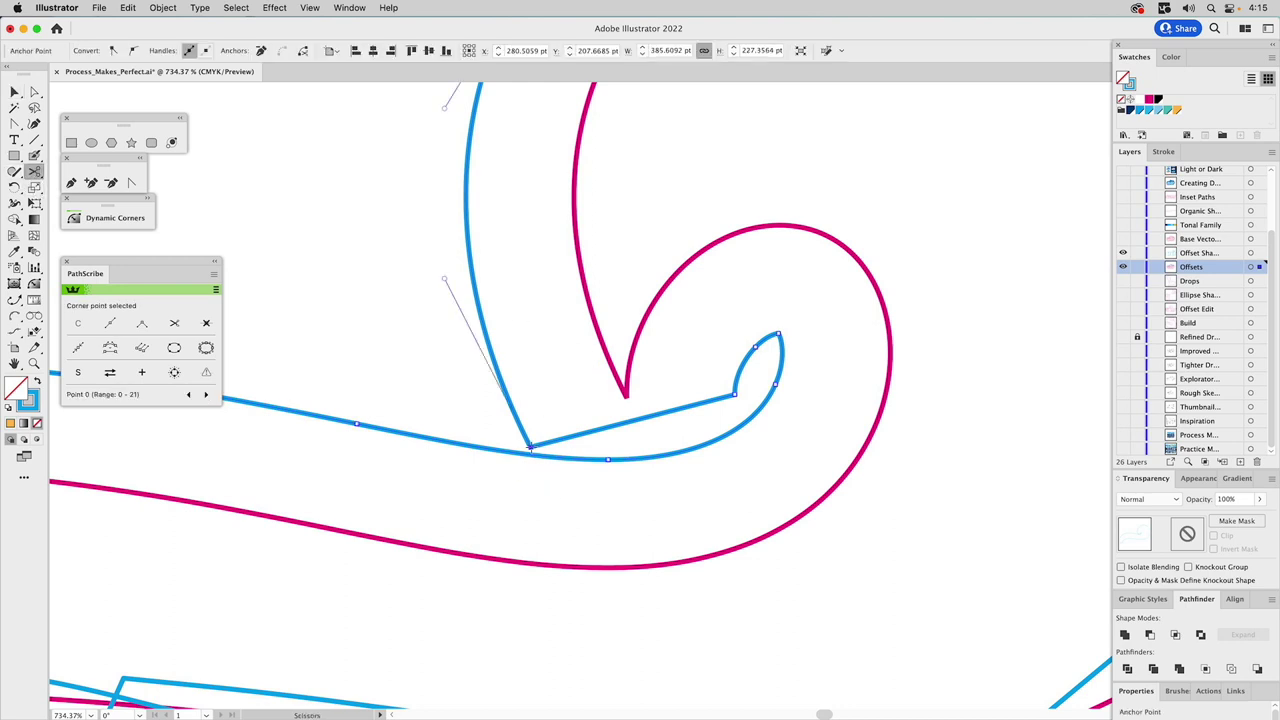
left_click(734, 395)
key("a")
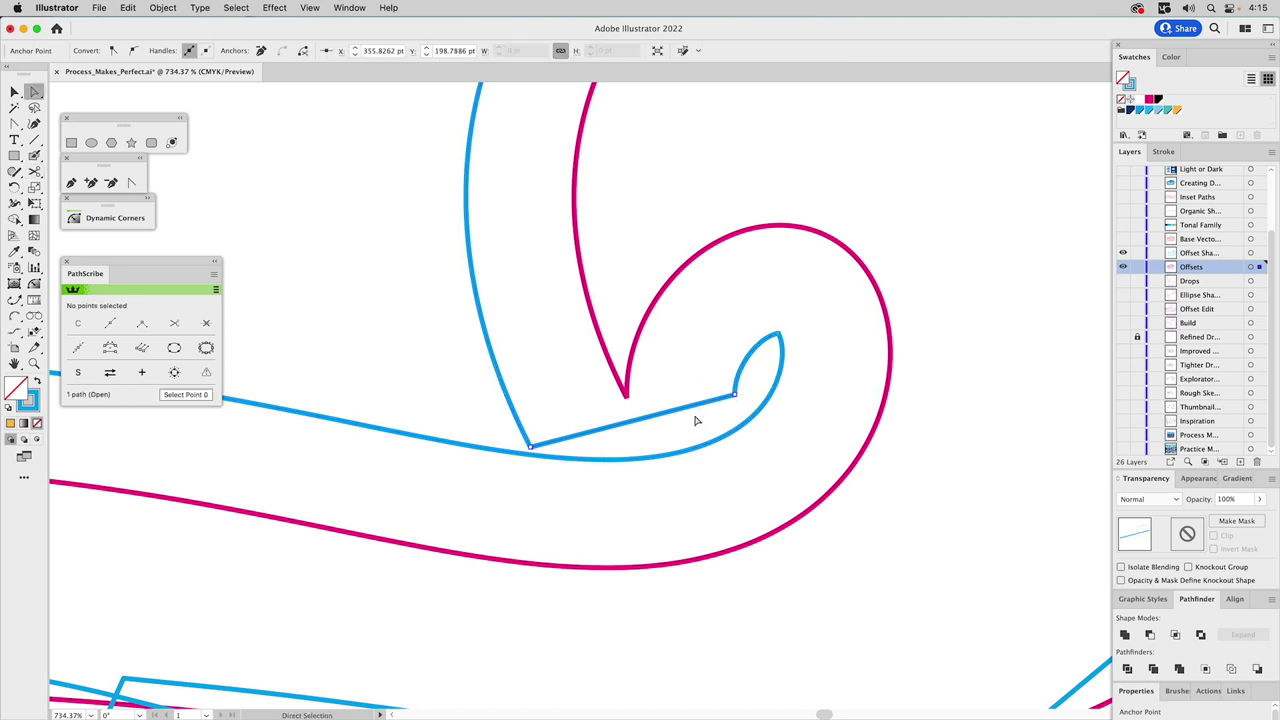
key("Delete")
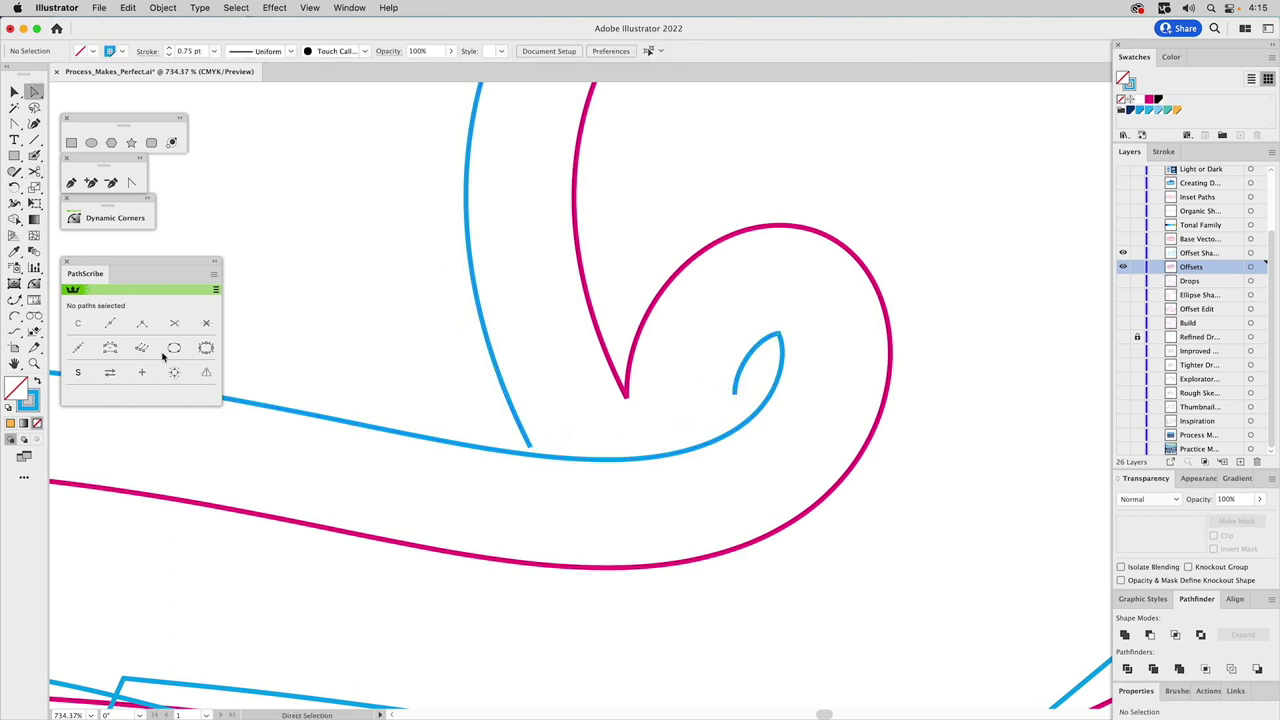
Step: Cut out and delete the straight segment closing the wave's blue offset at its lower-left tip with Scissors
left_click(34, 364)
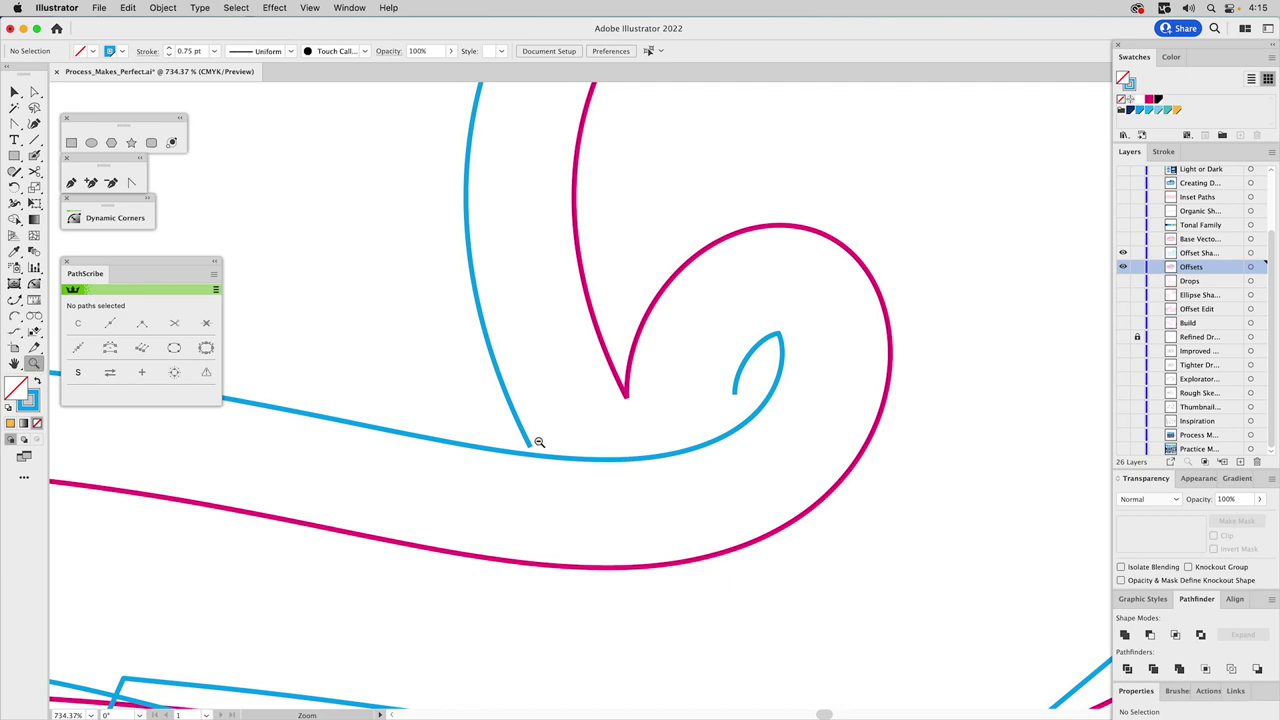
left_click(540, 441, "alt")
left_click(542, 440, "alt")
left_click(542, 440, "alt")
left_click(542, 440, "alt")
left_click_drag(393, 470, 553, 568)
key("a")
left_click(34, 172)
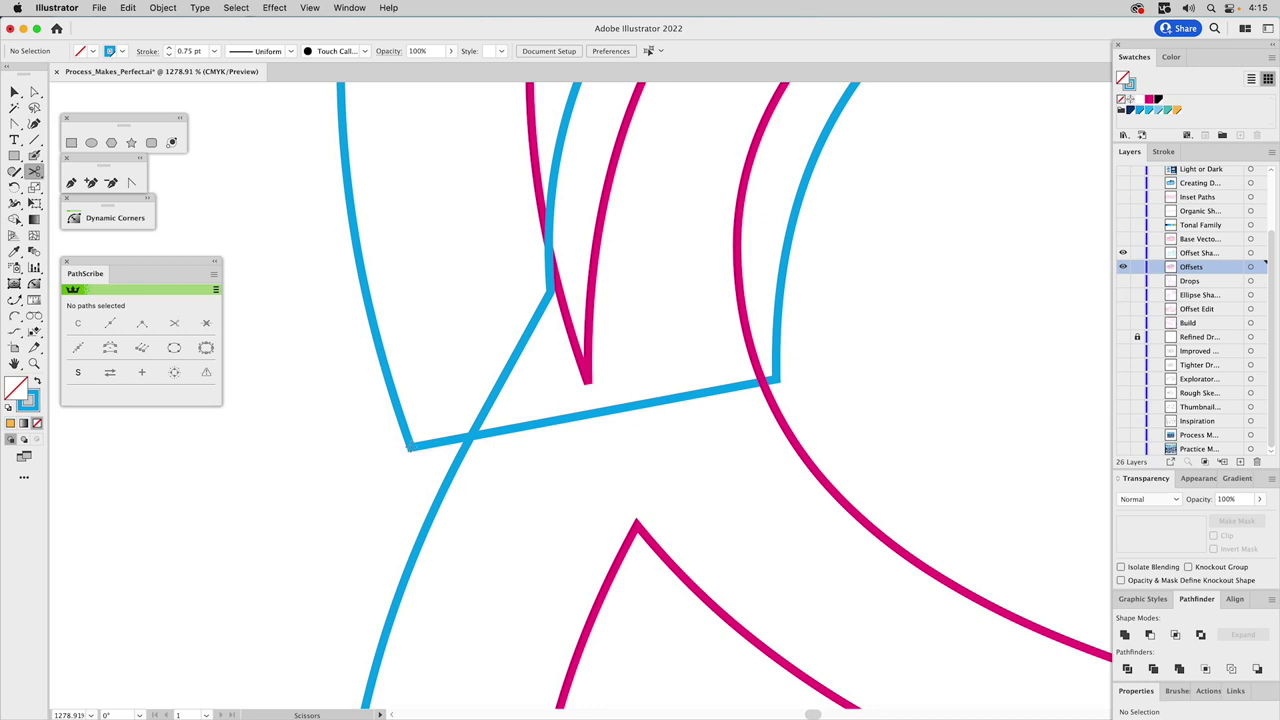
left_click(410, 447)
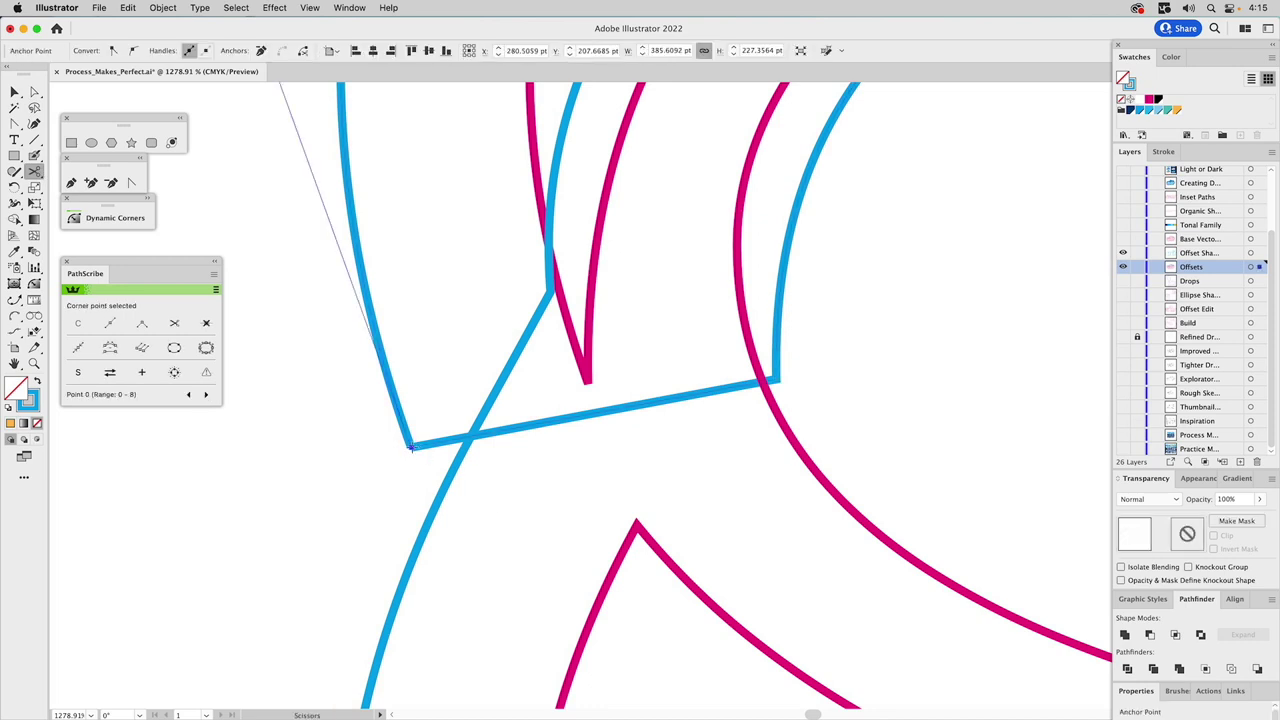
left_click(775, 381)
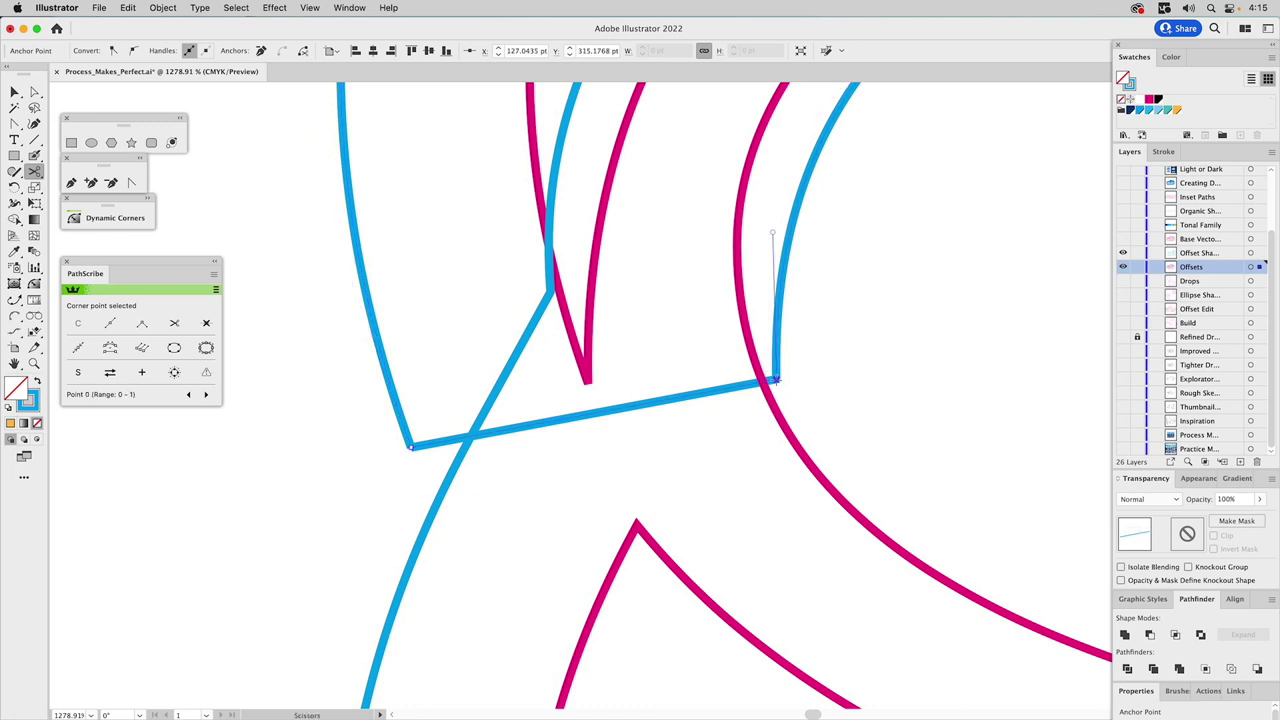
key("a")
left_click(688, 399)
key("Delete")
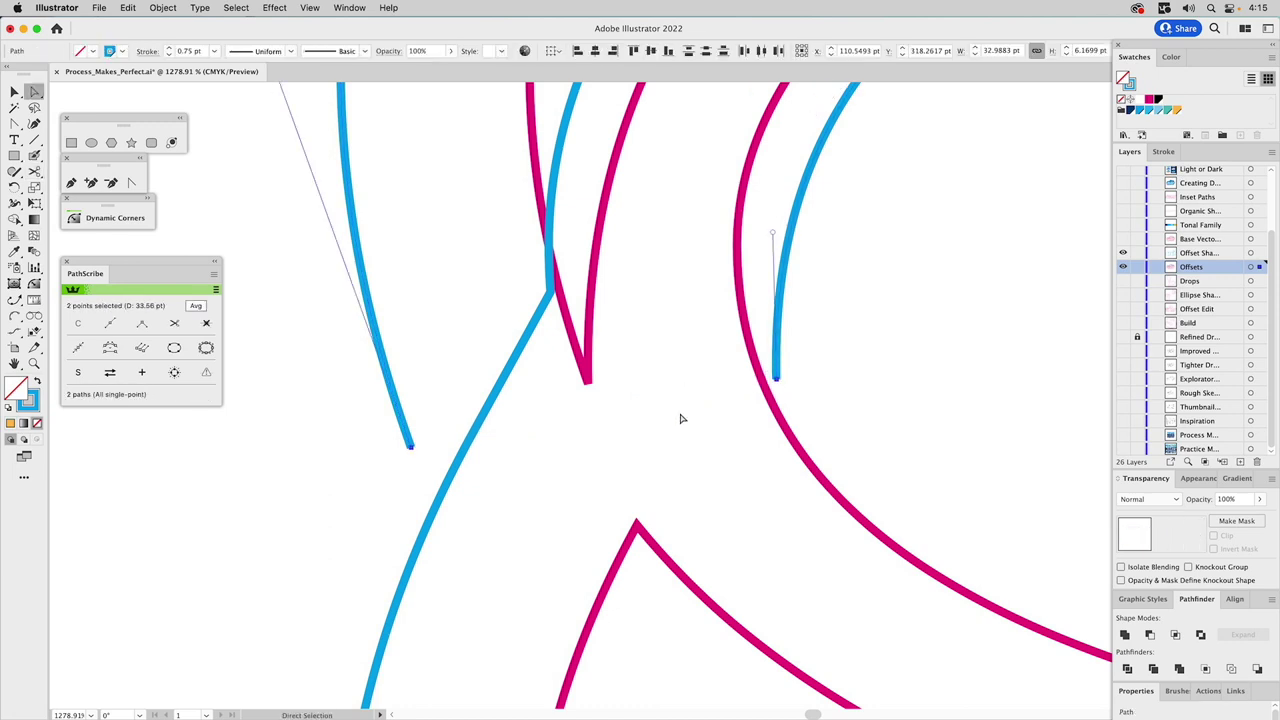
Step: Extend the open outer end of the wave's blue offset past the S outline with the Extend Path Tool
left_click(34, 363)
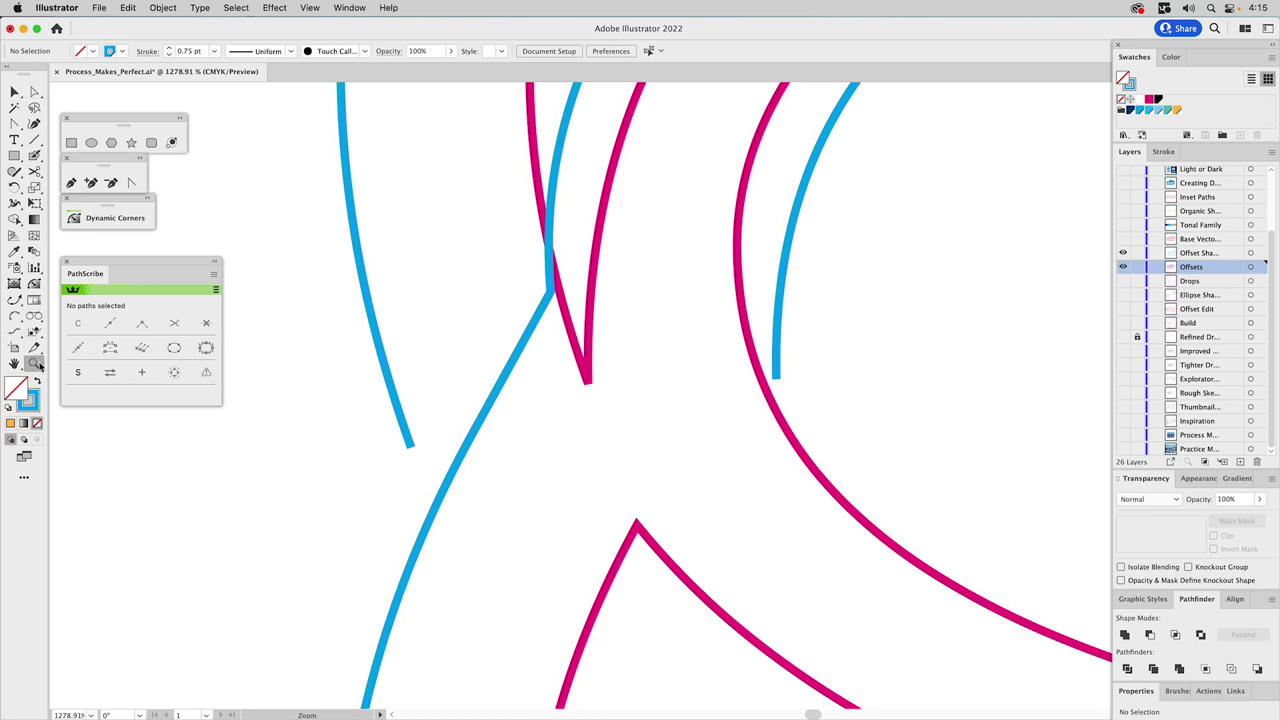
left_click(622, 374, "alt")
left_click(627, 377, "alt")
left_click(678, 406, "alt")
key("super+minus")
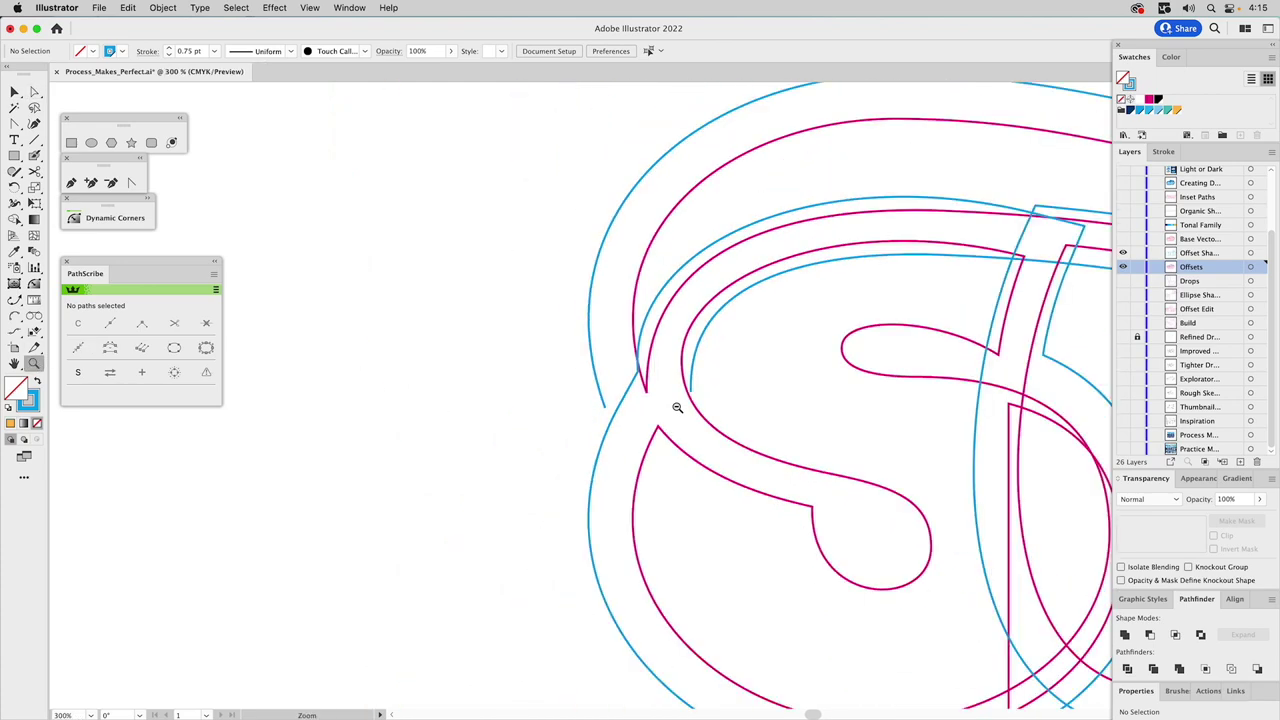
key("v")
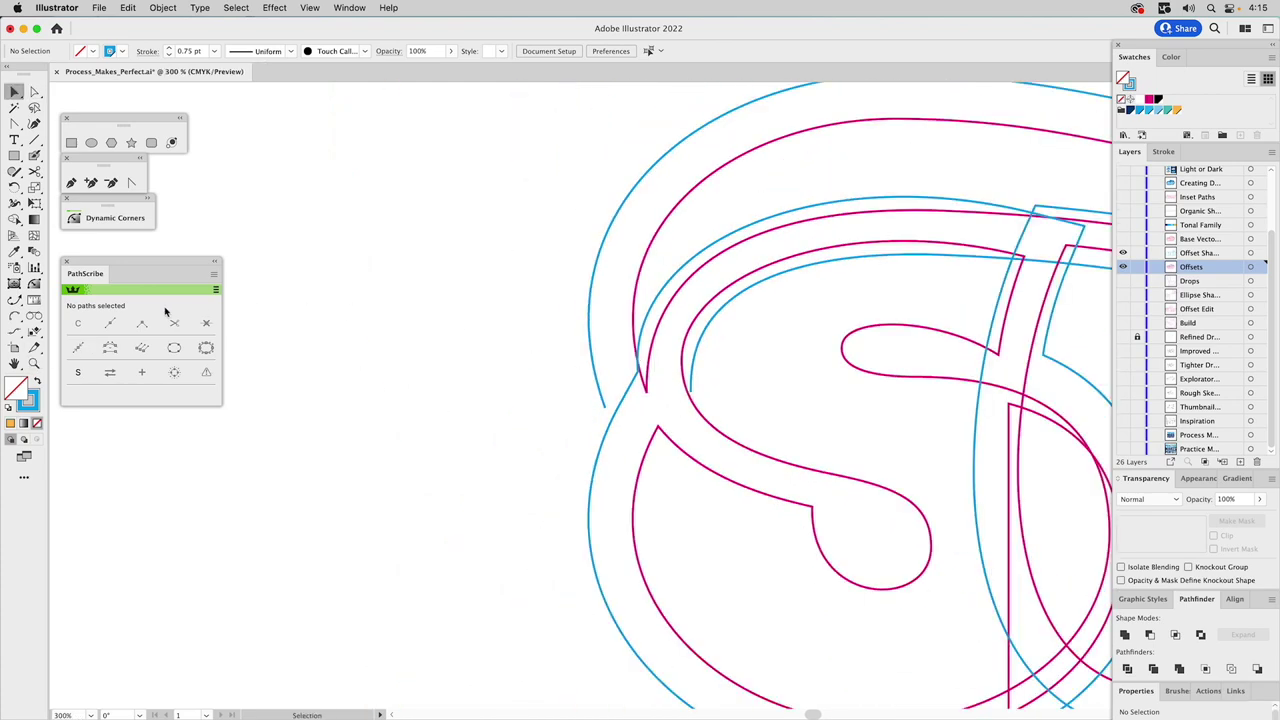
left_click(15, 300)
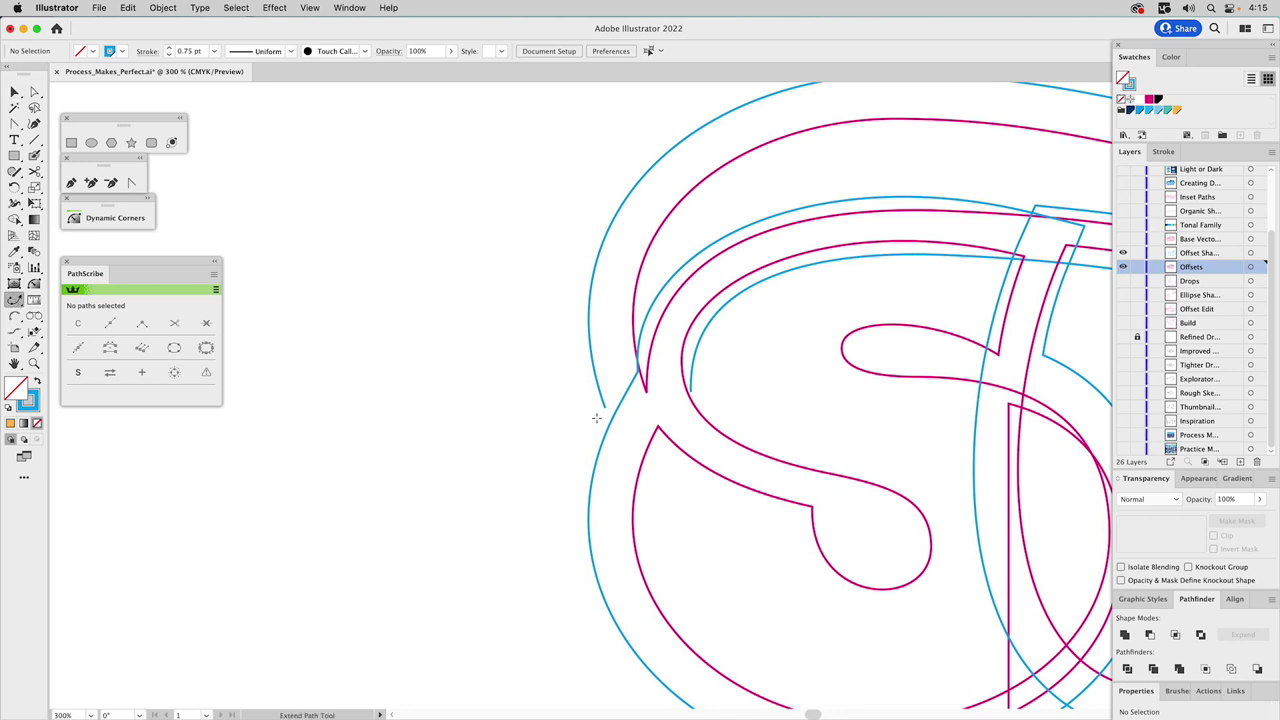
left_click_drag(606, 411, 633, 457)
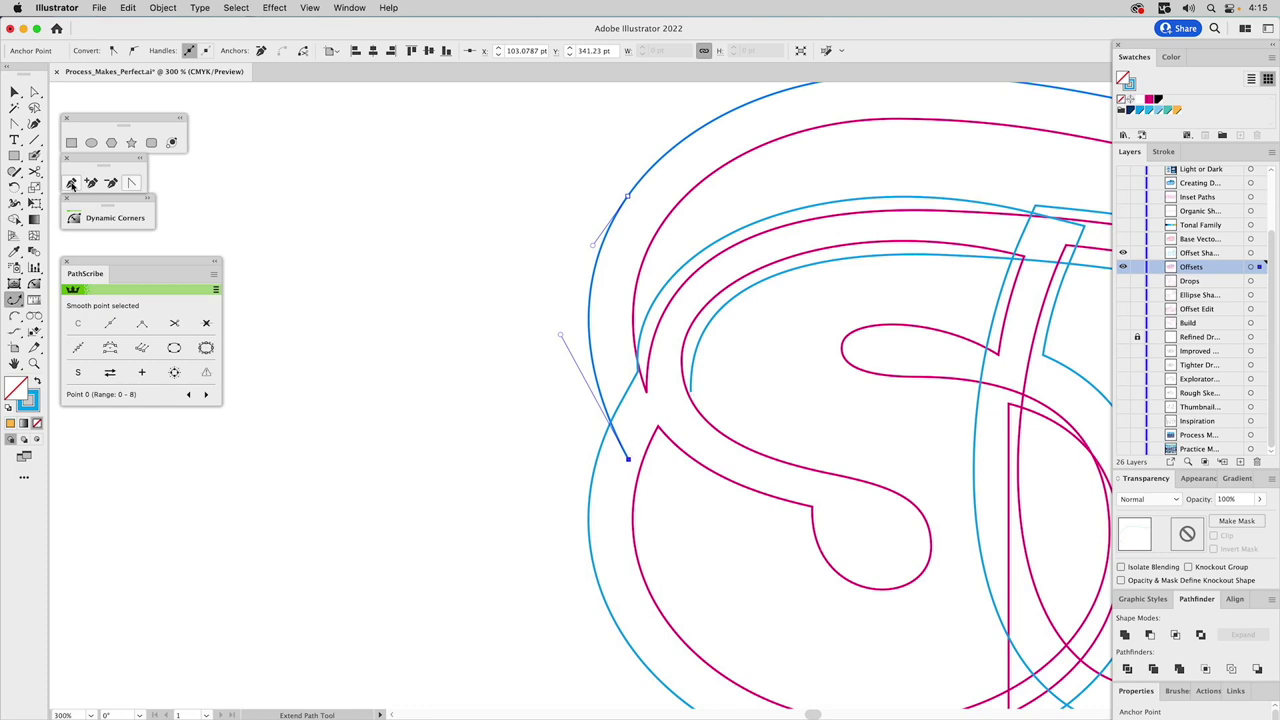
Step: Join the wave offset's extended outer end to its open inner end near the S with the Pen tool, then deselect
left_click(71, 182)
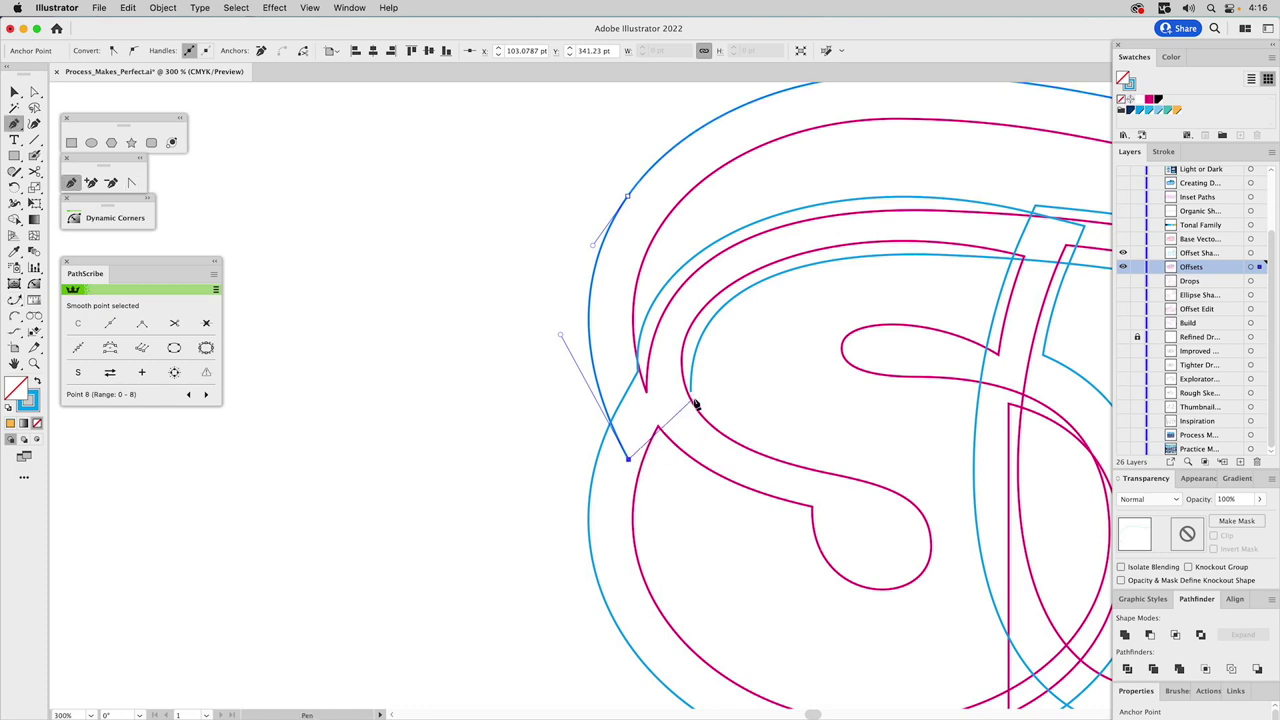
left_click_drag(690, 392, 814, 339)
scroll(814, 339, "up", 10)
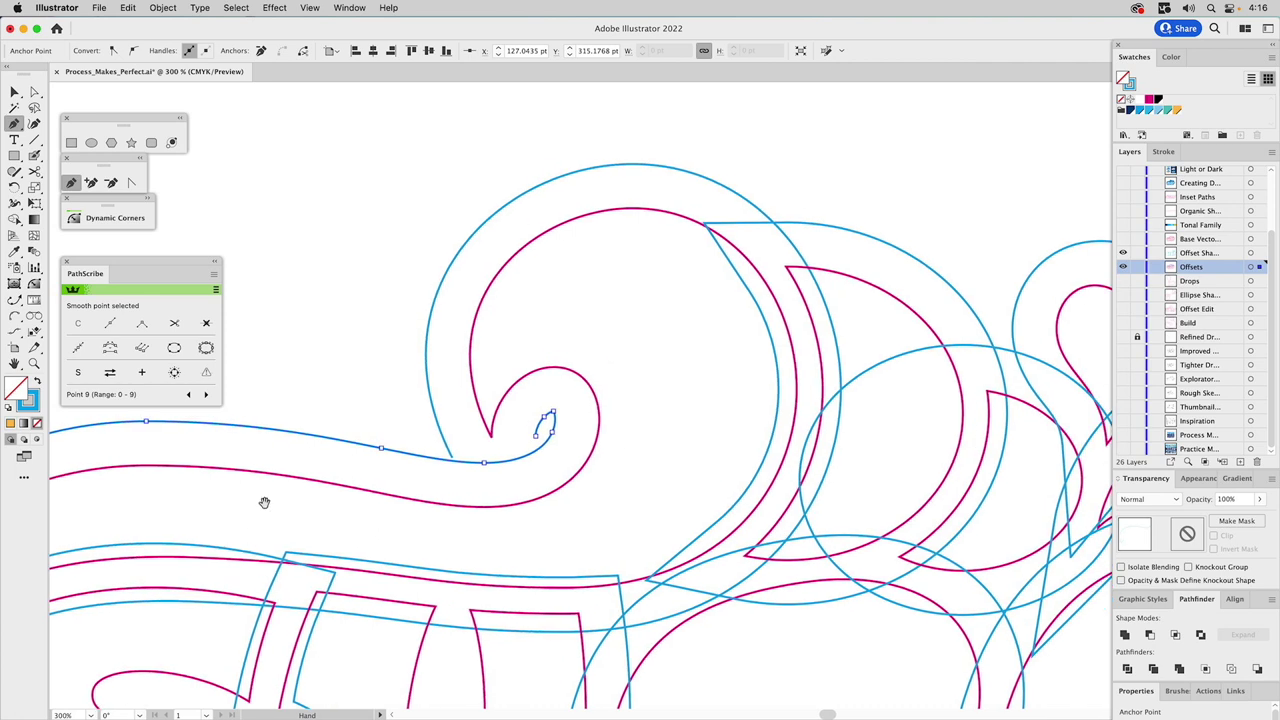
left_click(386, 408, "super")
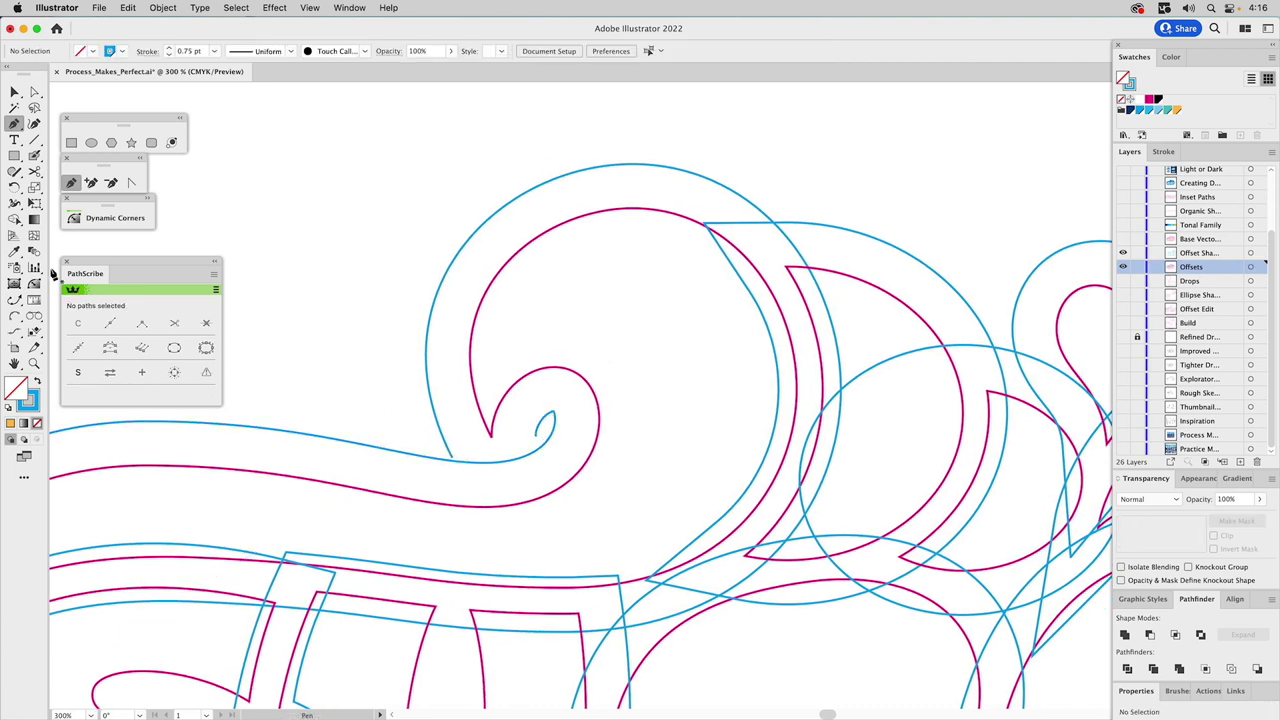
Step: Extend the wave offset's open end under the curl with the Extend Path Tool and close it to the inner curl end with the Pen tool
left_click(16, 302)
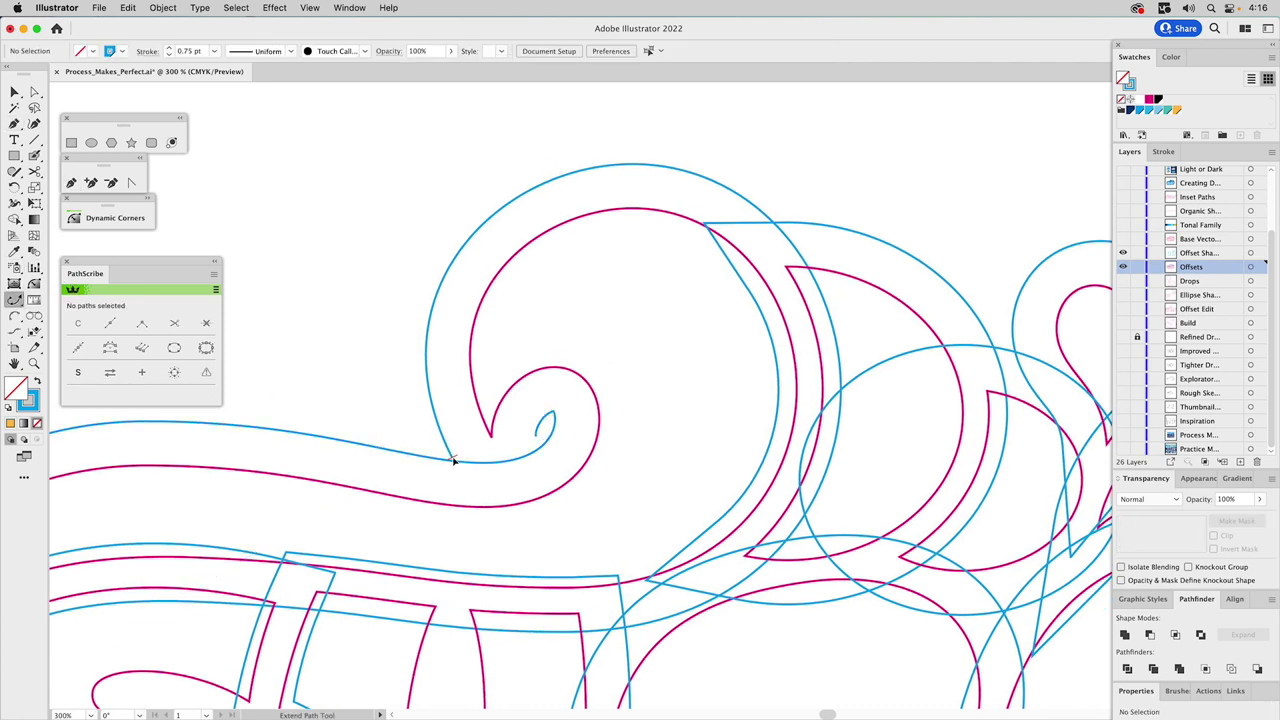
left_click_drag(453, 460, 509, 538)
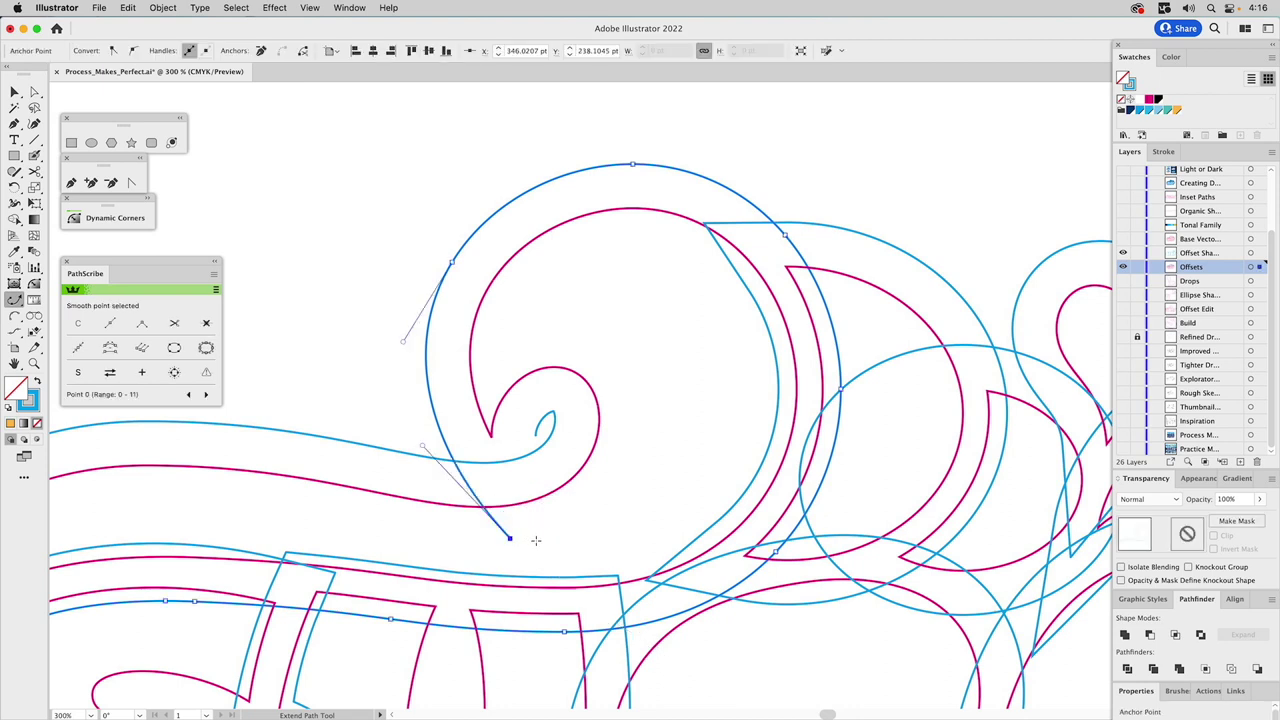
left_click(71, 182)
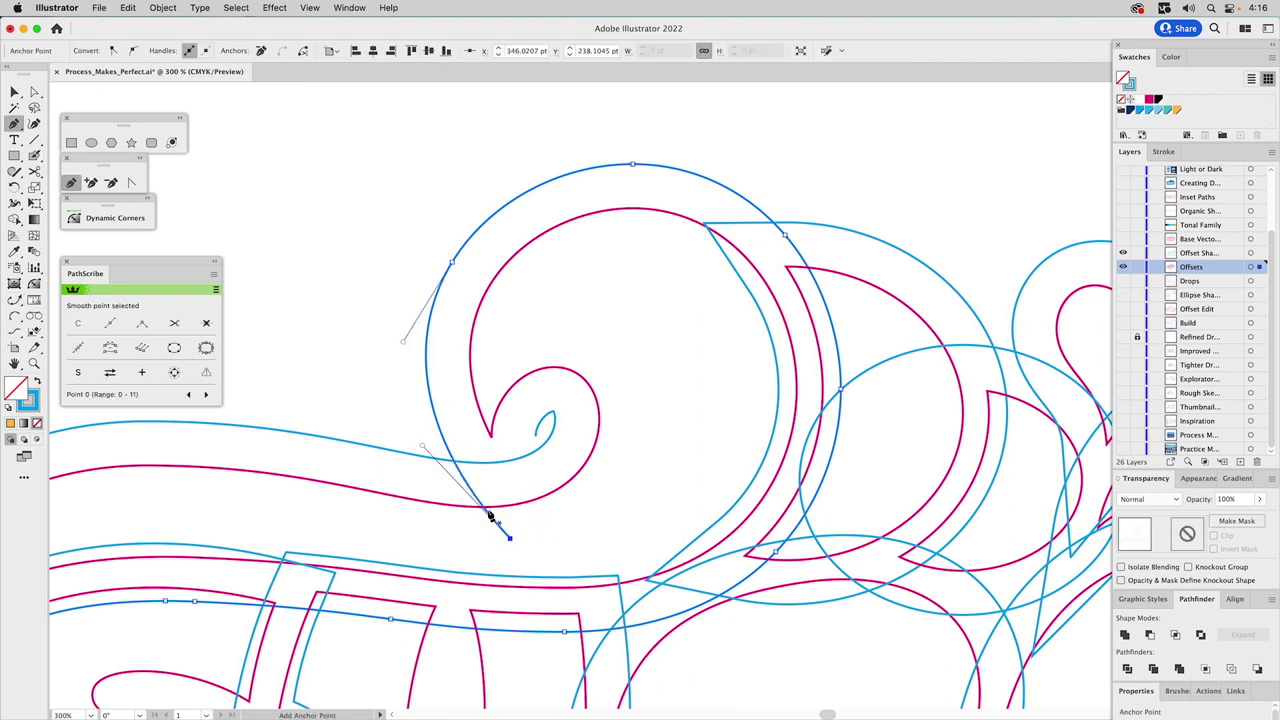
left_click(510, 539)
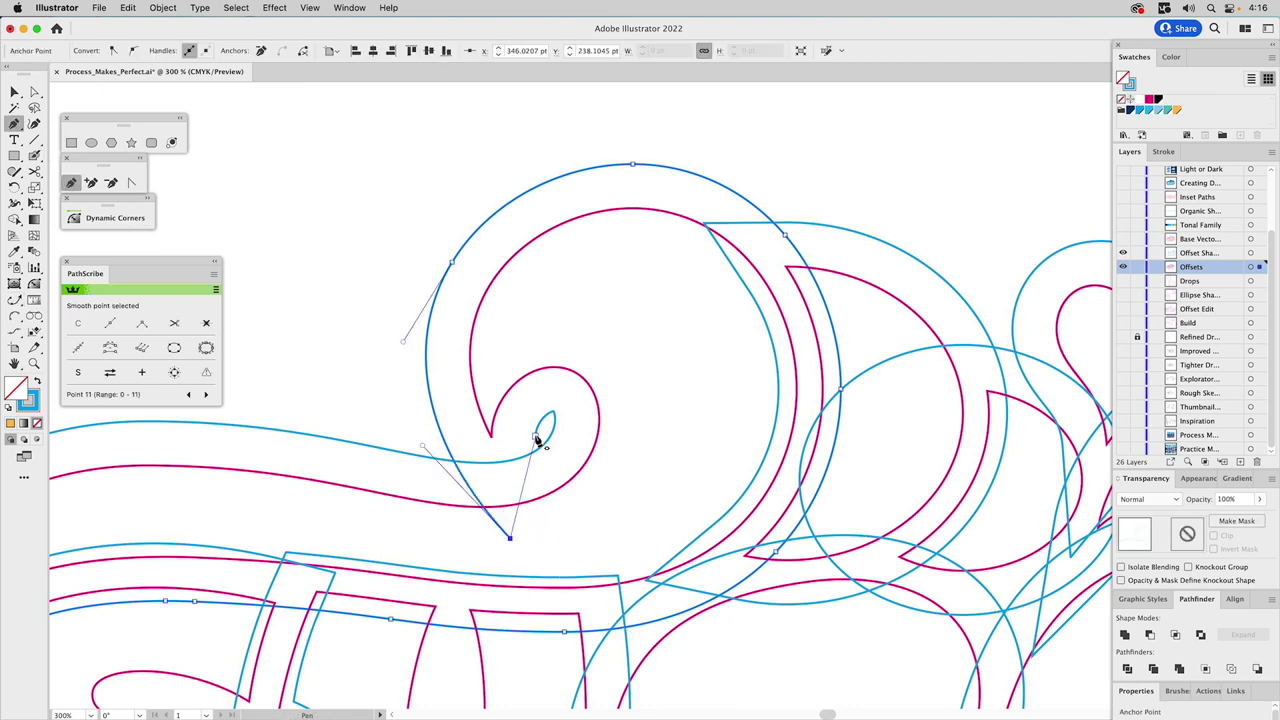
left_click_drag(537, 440, 537, 434)
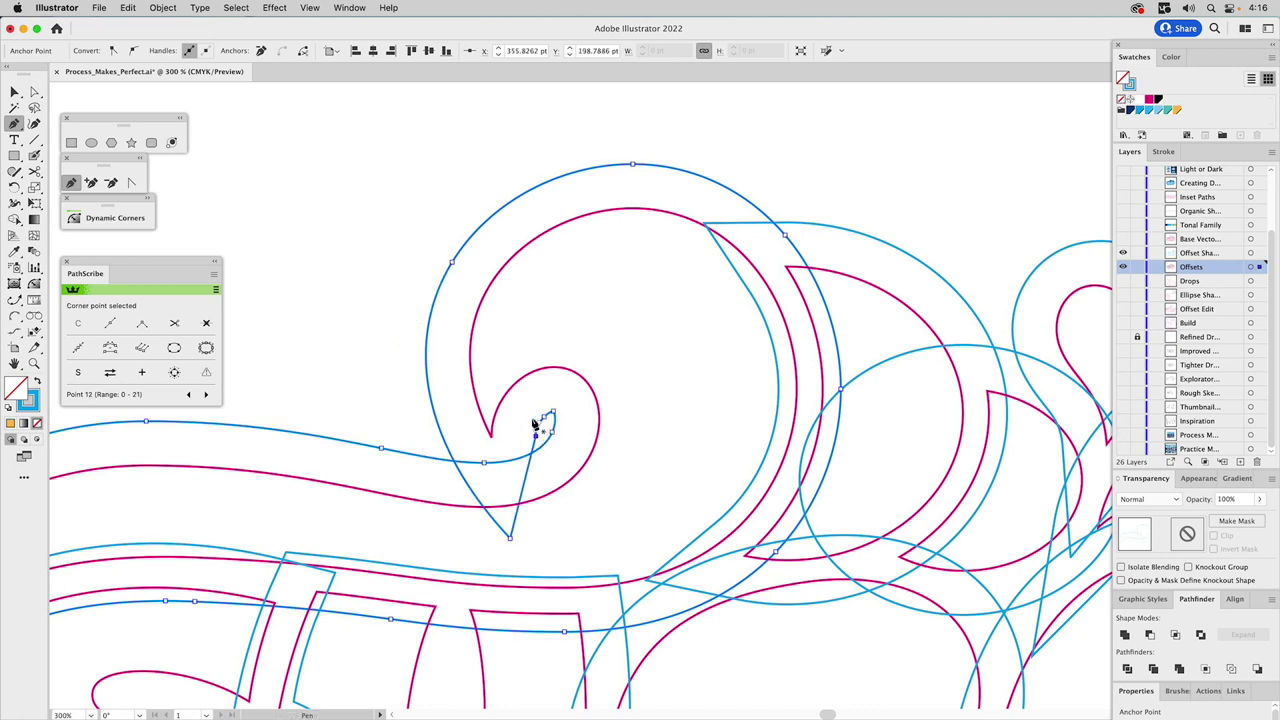
key("v")
left_click(366, 283)
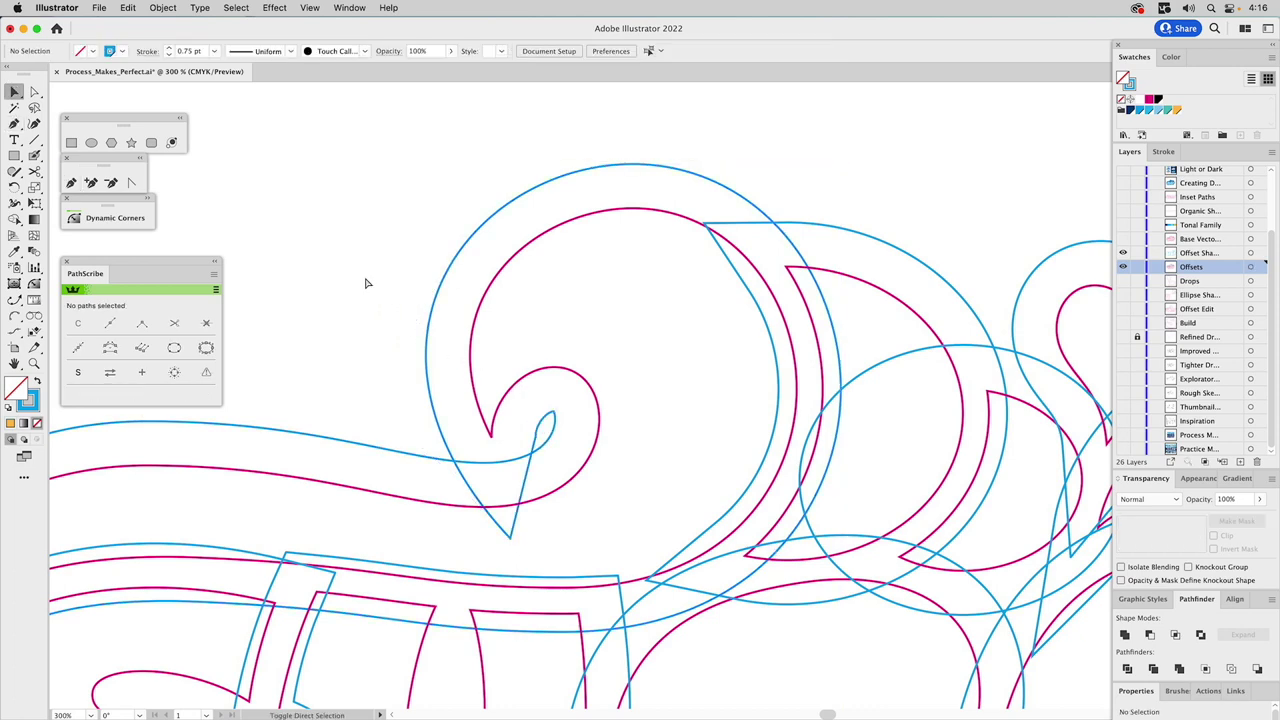
Step: Select all the blue offset outlines of the wave, crescents, drops and letters and unite them into one shape
key("super+0")
left_click(684, 197)
left_click(760, 222, "shift")
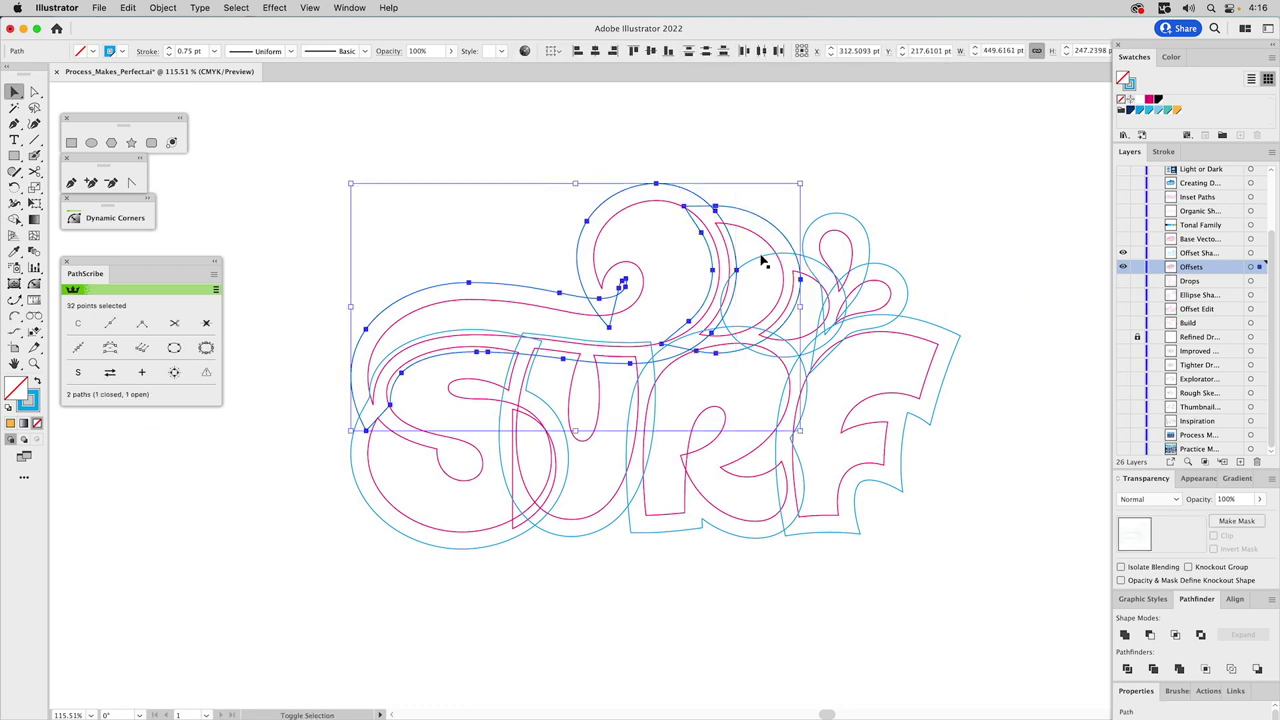
left_click(766, 262, "shift")
left_click(848, 236, "shift")
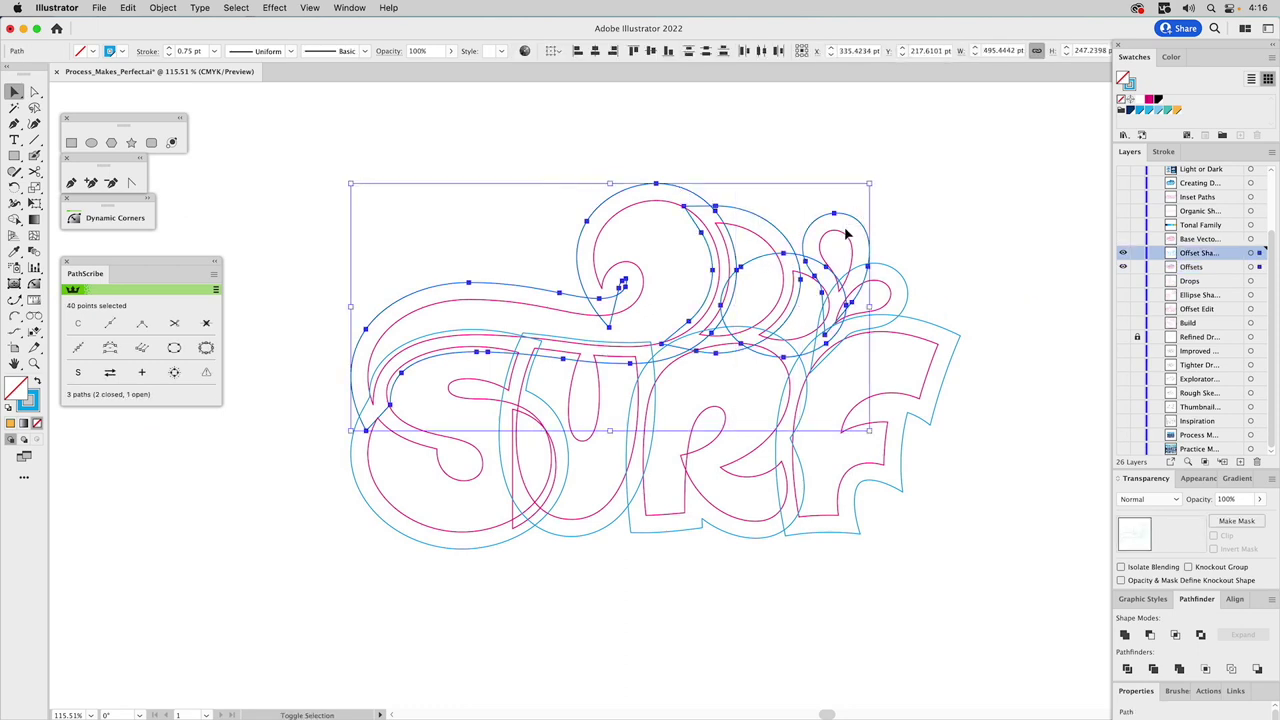
left_click(905, 282, "shift")
left_click(938, 330, "shift")
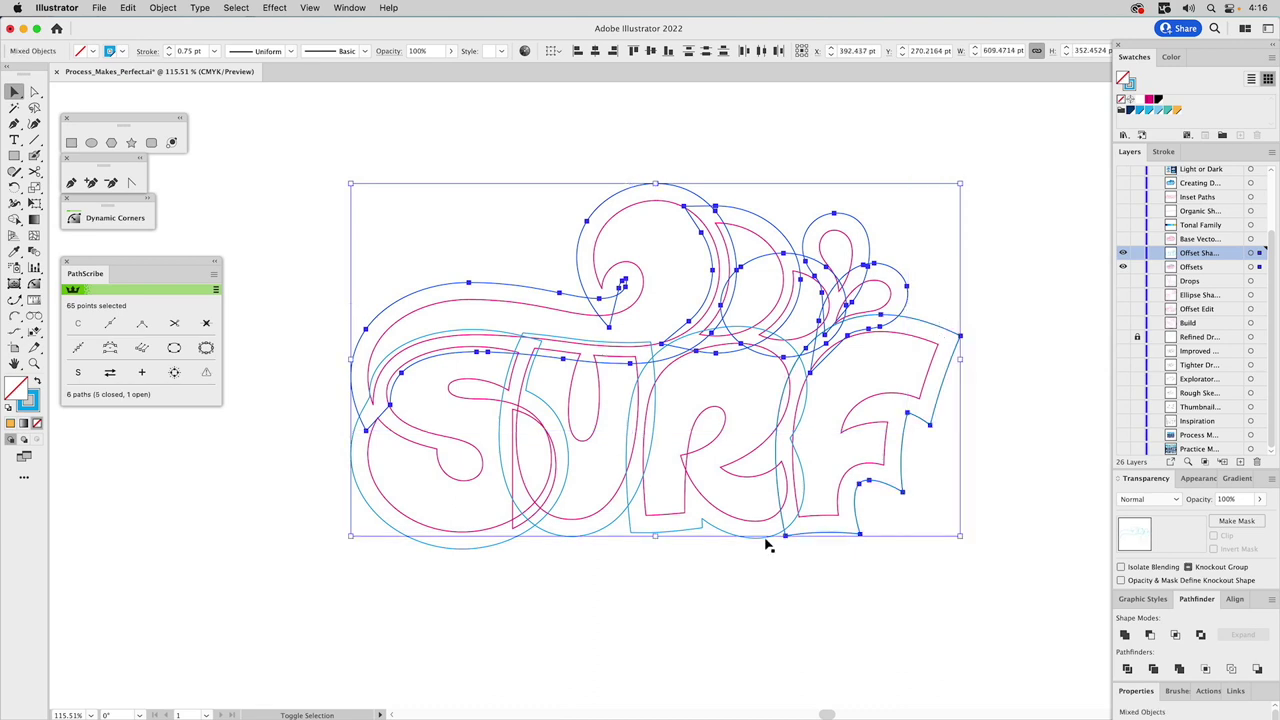
left_click(584, 542, "shift")
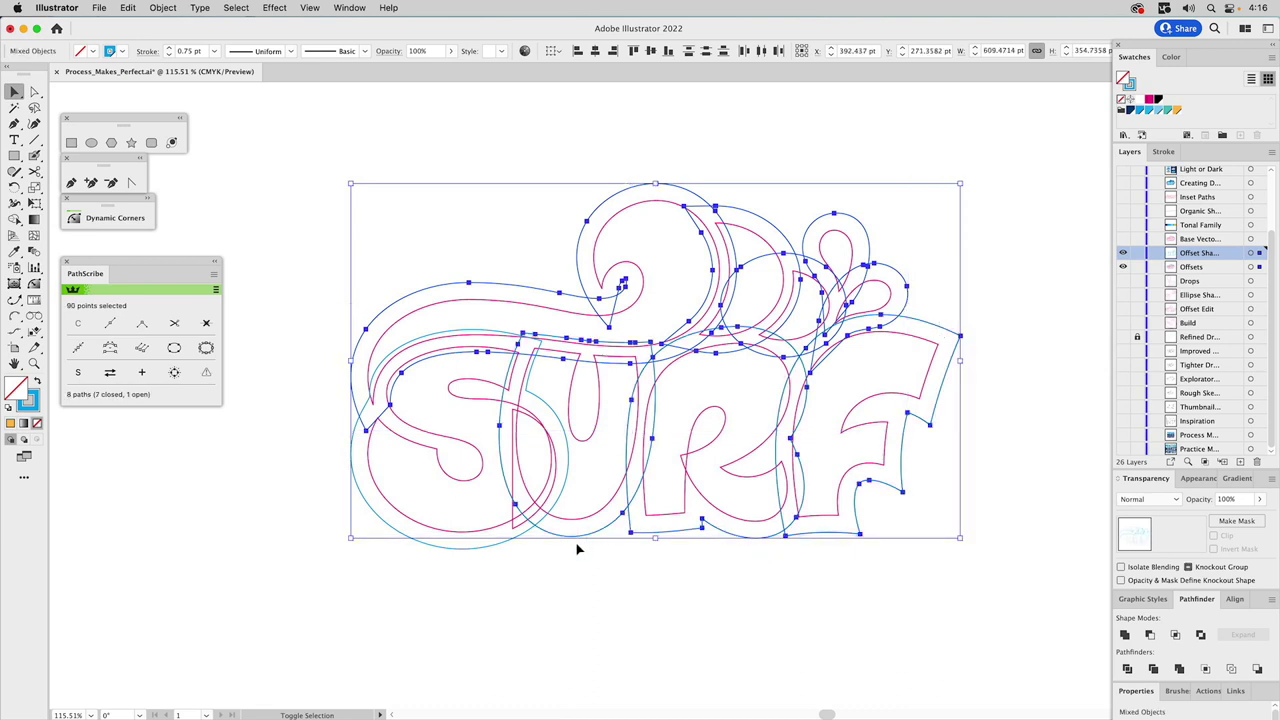
left_click(480, 549, "shift")
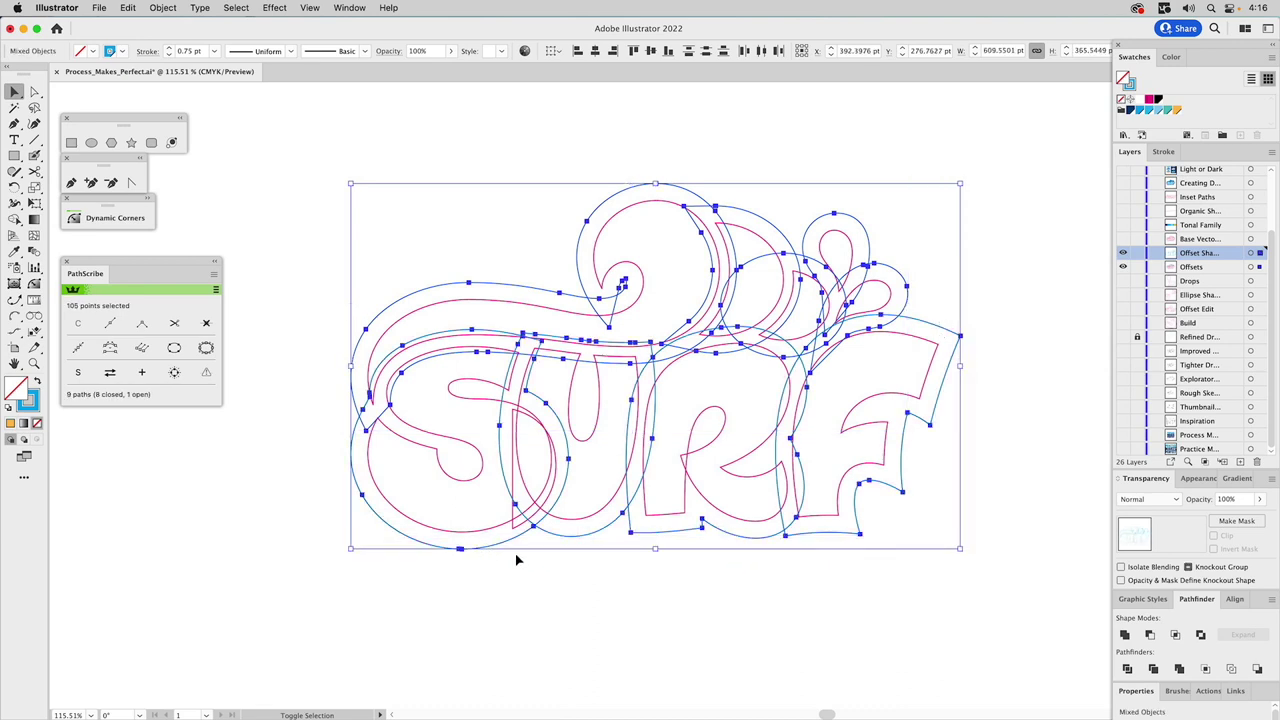
left_click(1124, 636)
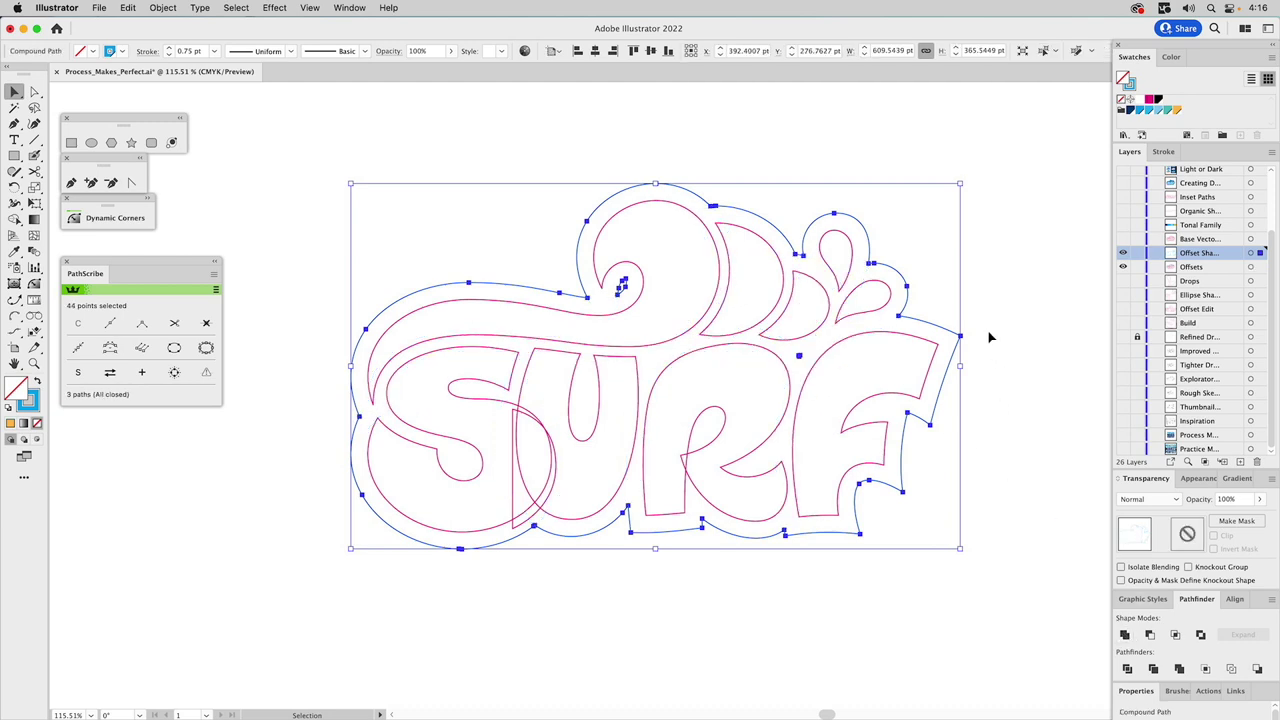
Step: Isolate the united compound path, delete the small leftover paths inside the outer contour, and exit isolation
double_click(919, 325)
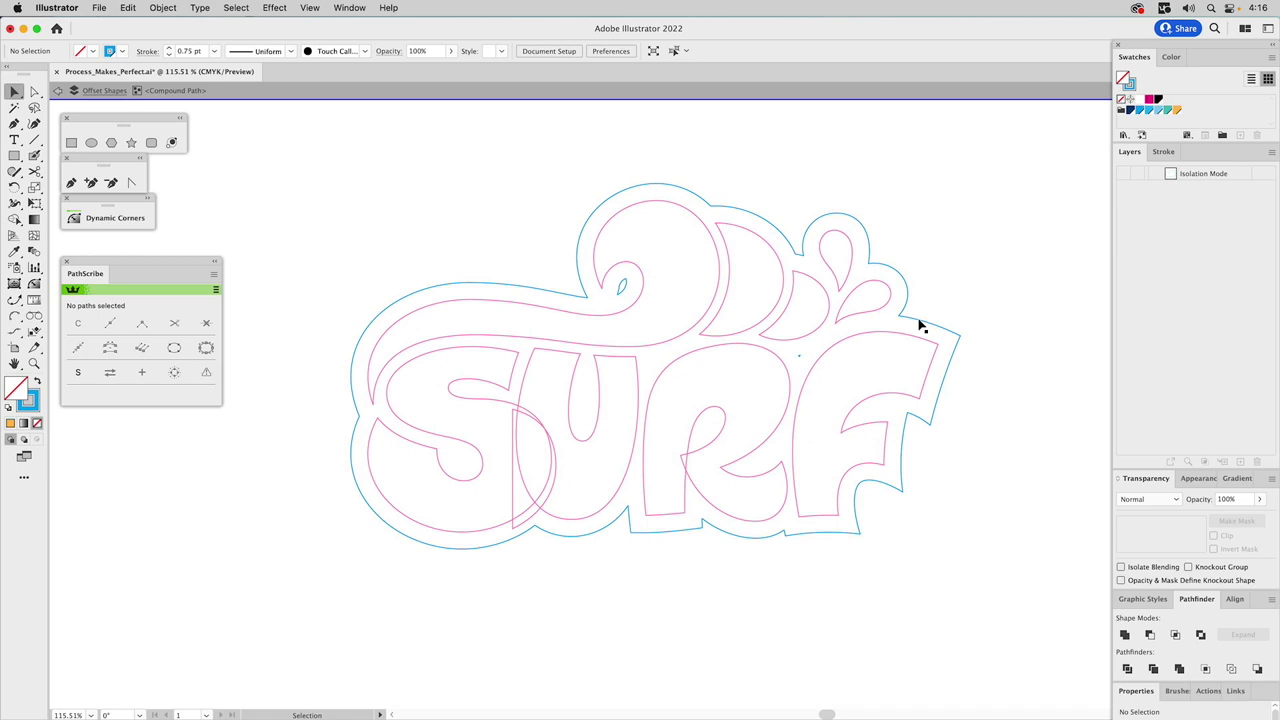
left_click(919, 325)
left_click(920, 327, "shift")
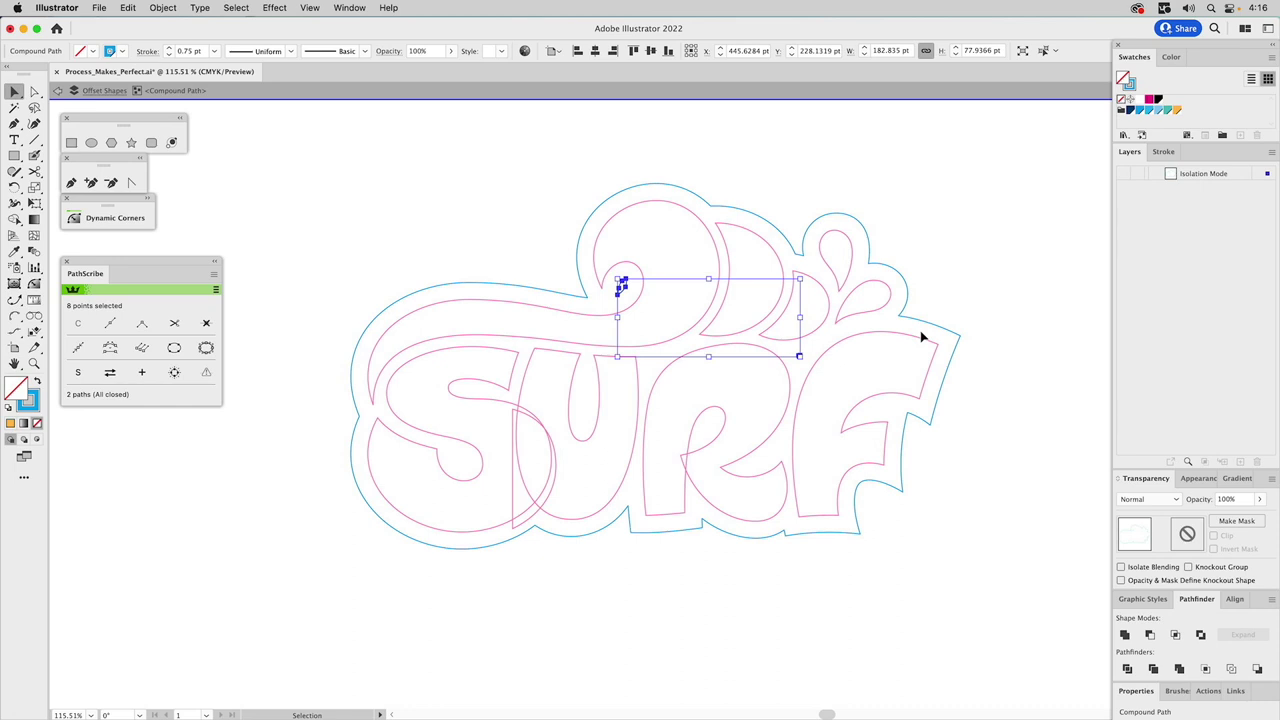
left_click(922, 337)
double_click(942, 258)
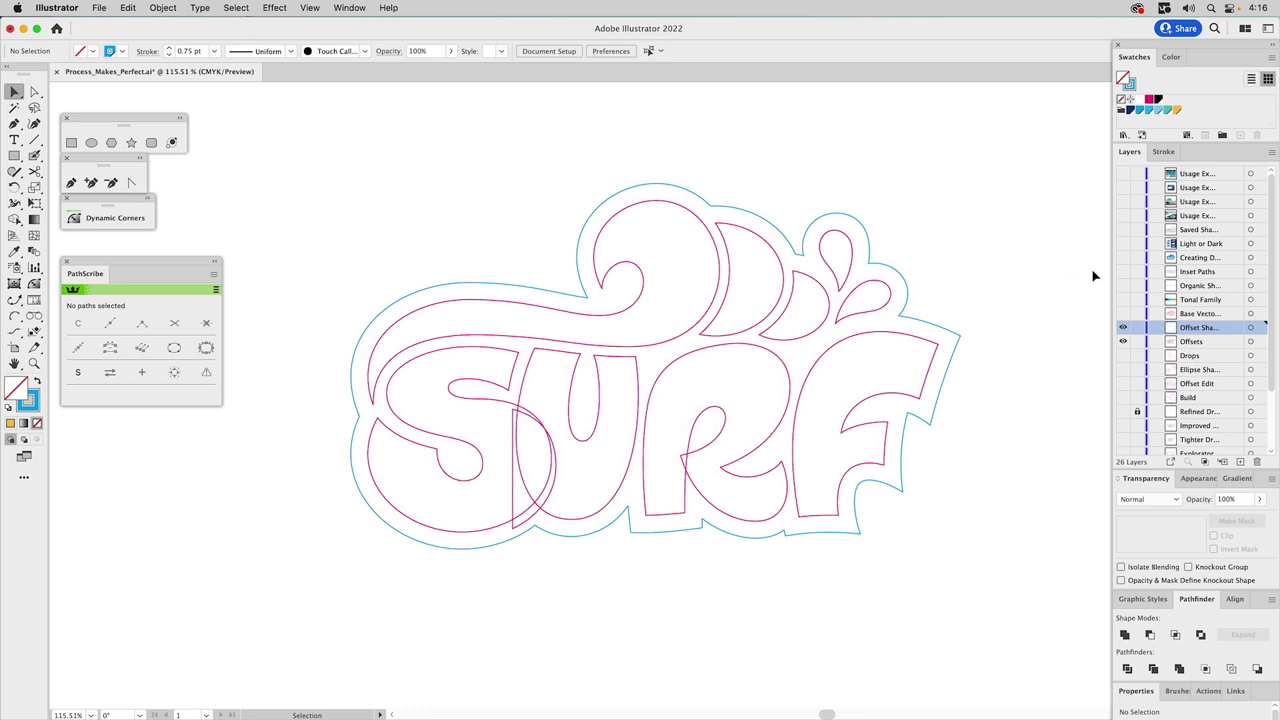
Step: Hide the Offset Shapes and Offsets layers and show only the Base Vecto... and Tonal Family layers
left_click(1122, 325)
left_click(1122, 313, "alt")
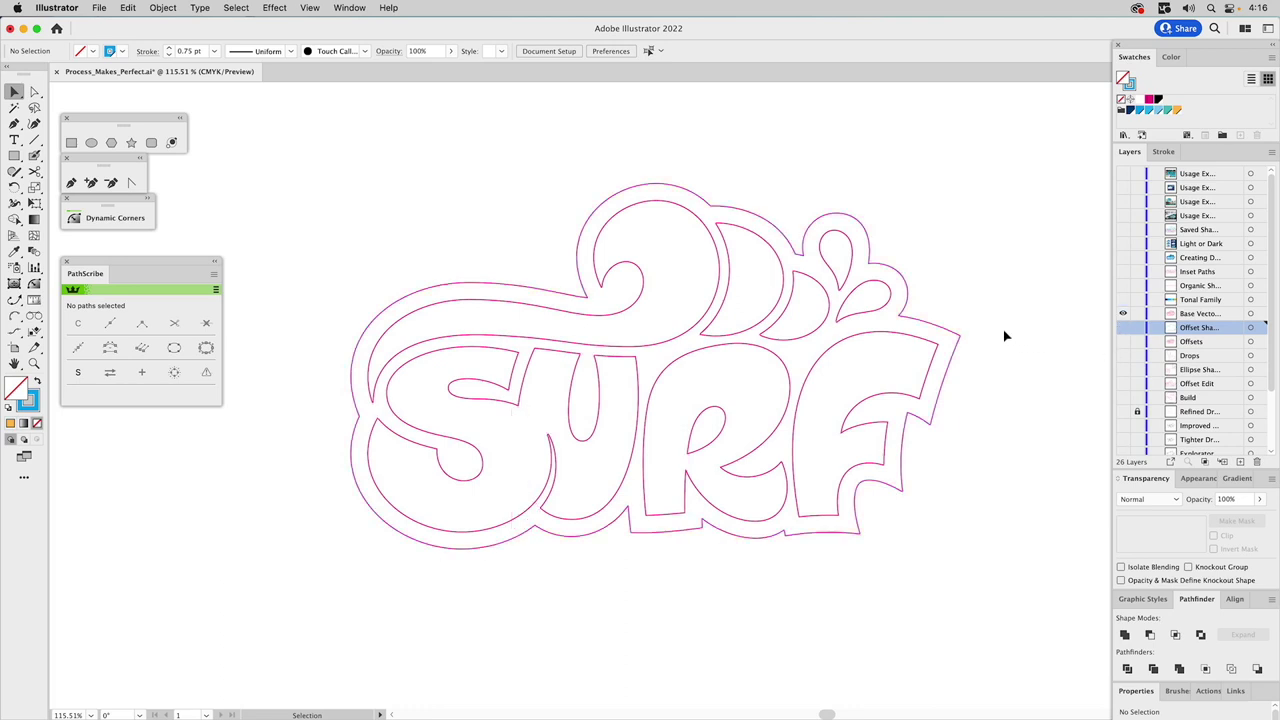
left_click(1122, 300)
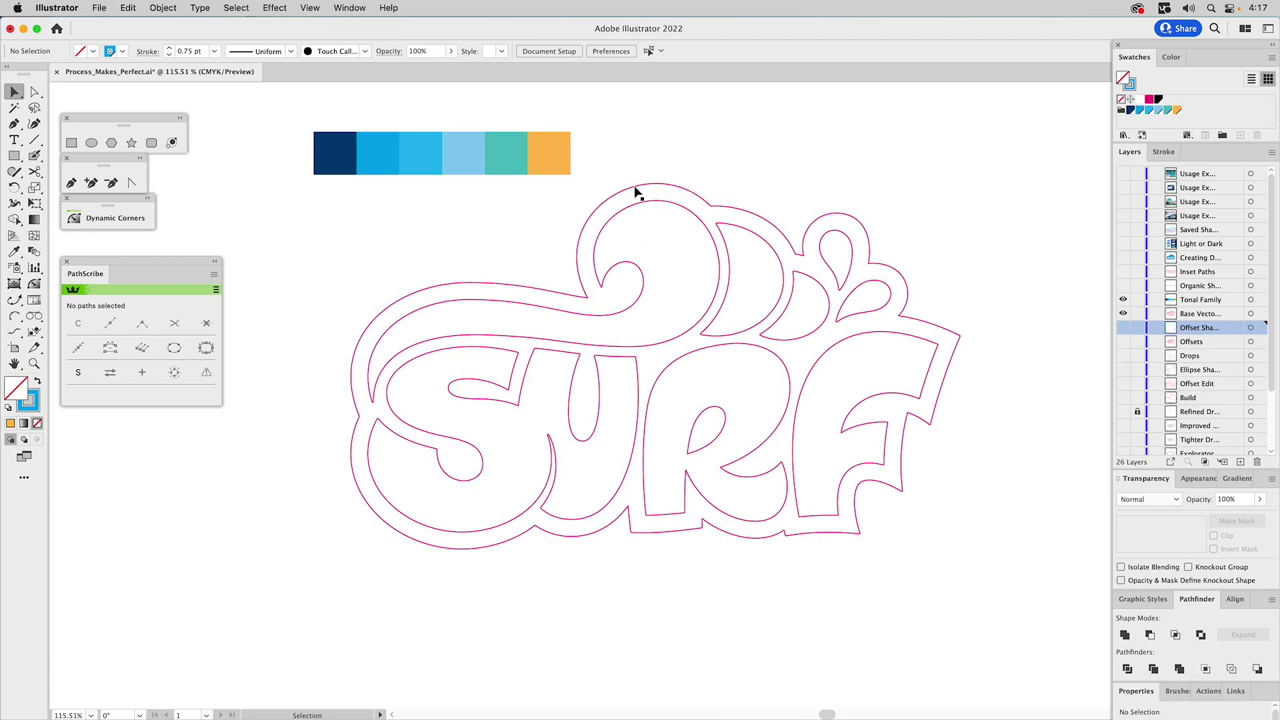
Step: Fill the SURF letters with white, remove their stroke, and deselect them
left_click(503, 355)
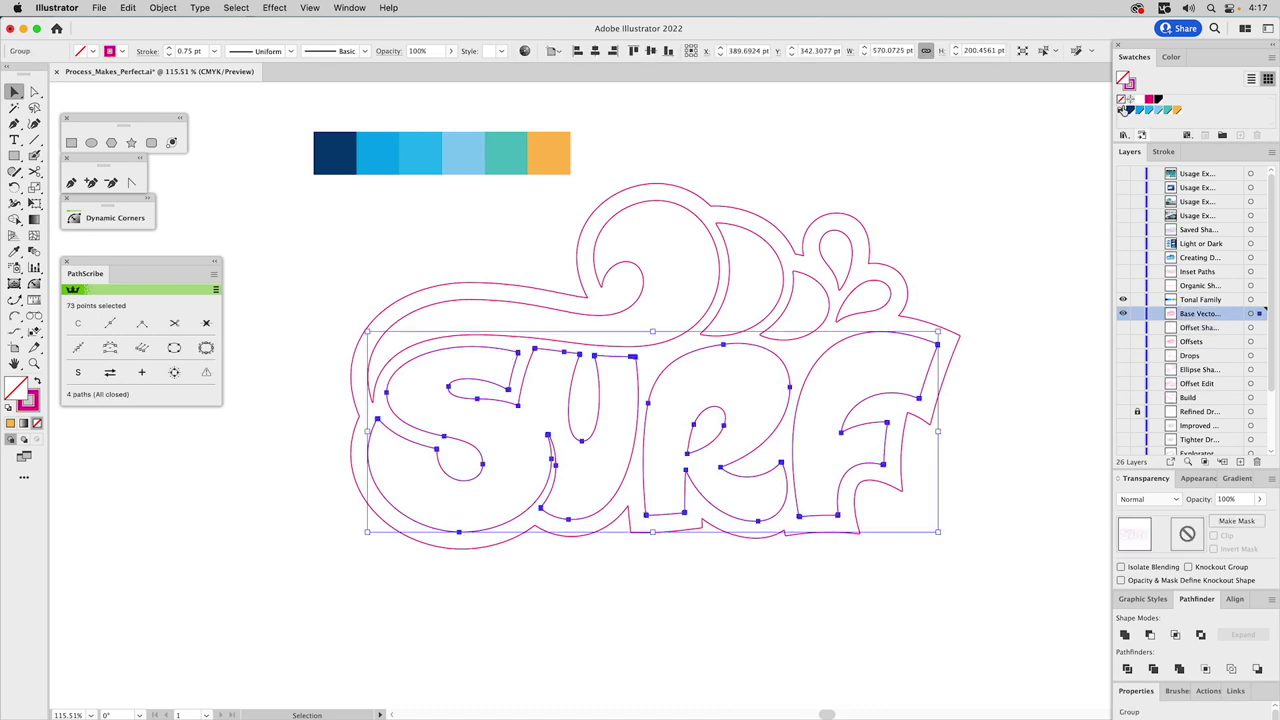
left_click(1136, 99)
left_click(1132, 88)
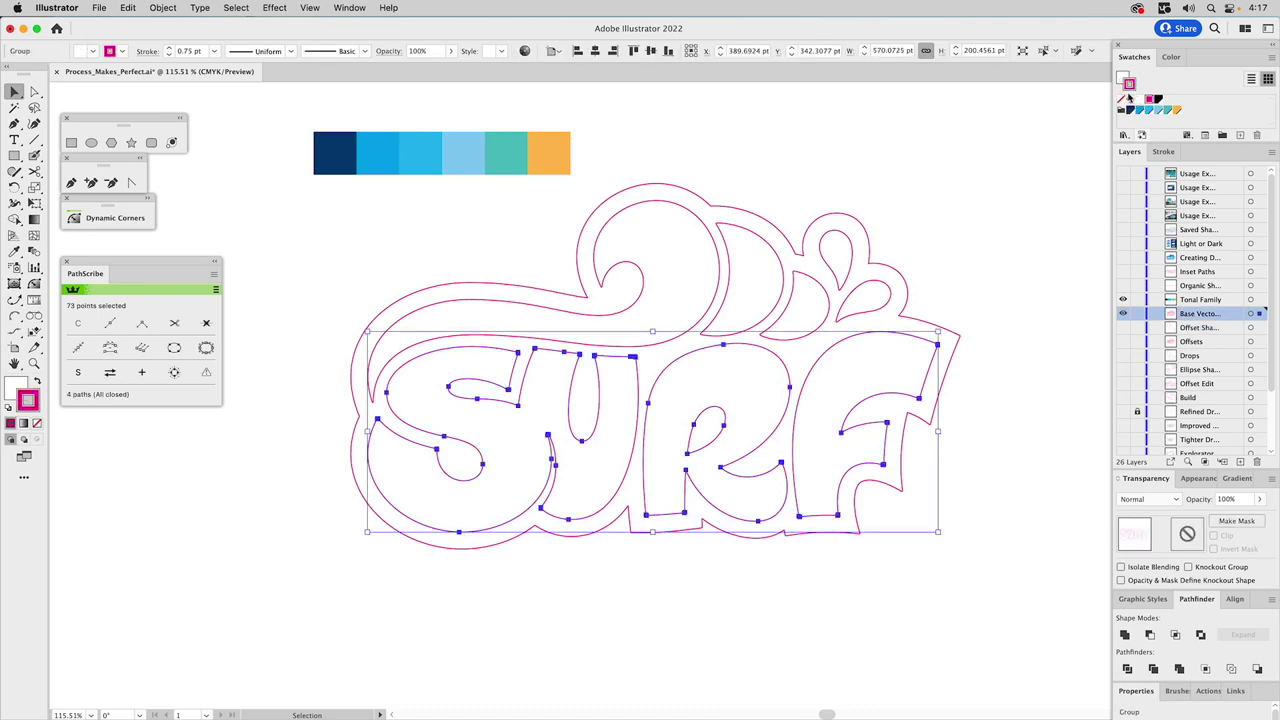
left_click(1122, 101)
left_click(727, 155)
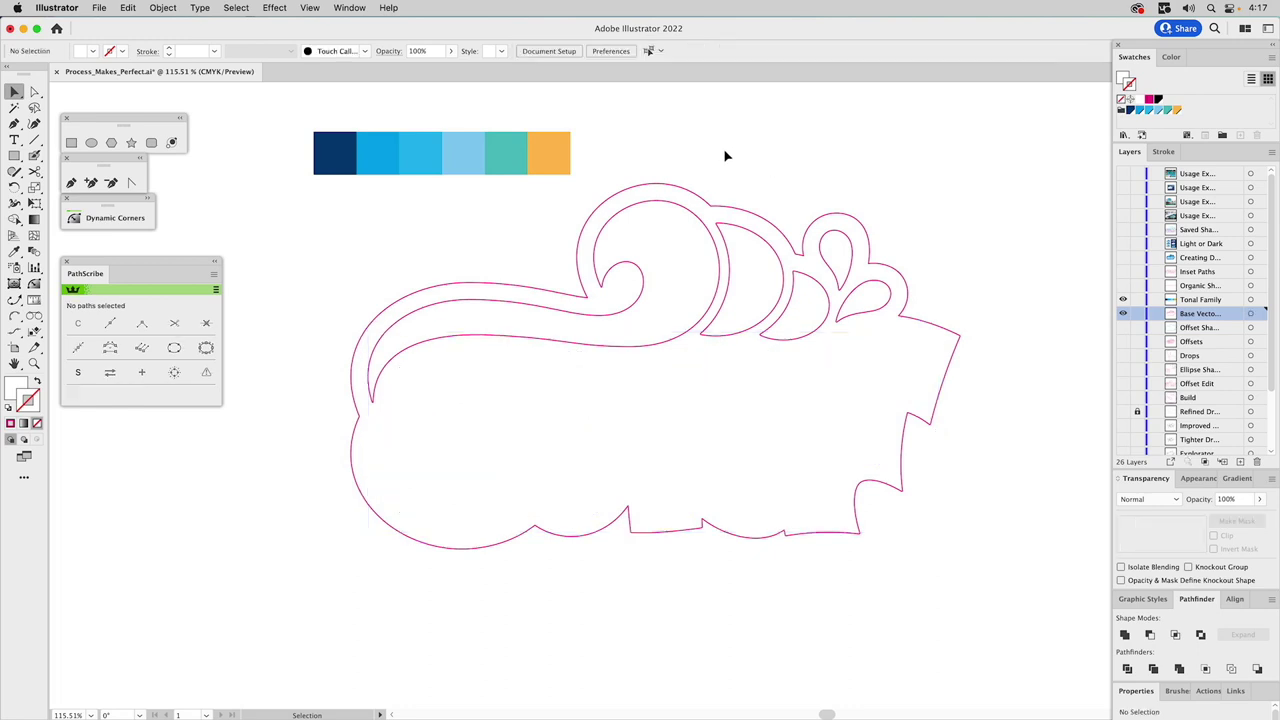
Step: Fill the outer logo shape with the palette's dark navy using the Eyedropper, then deselect it
left_click(677, 192)
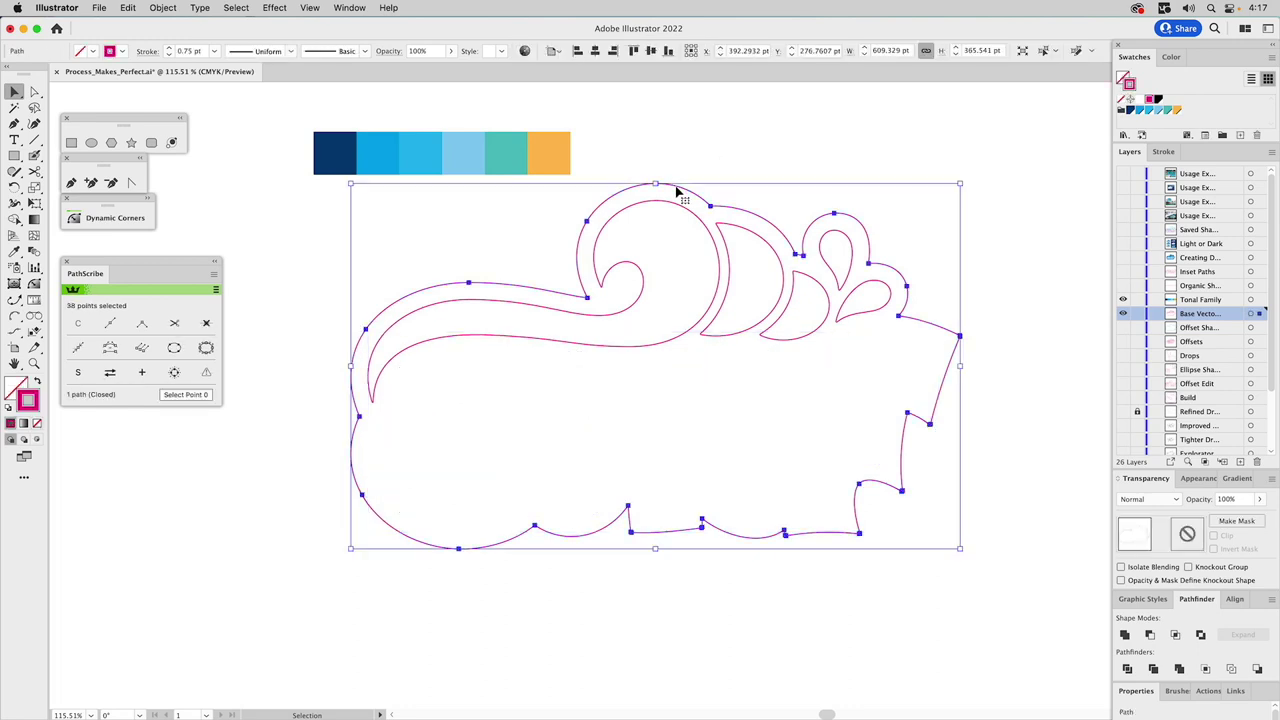
key("i")
left_click(335, 143)
key("v")
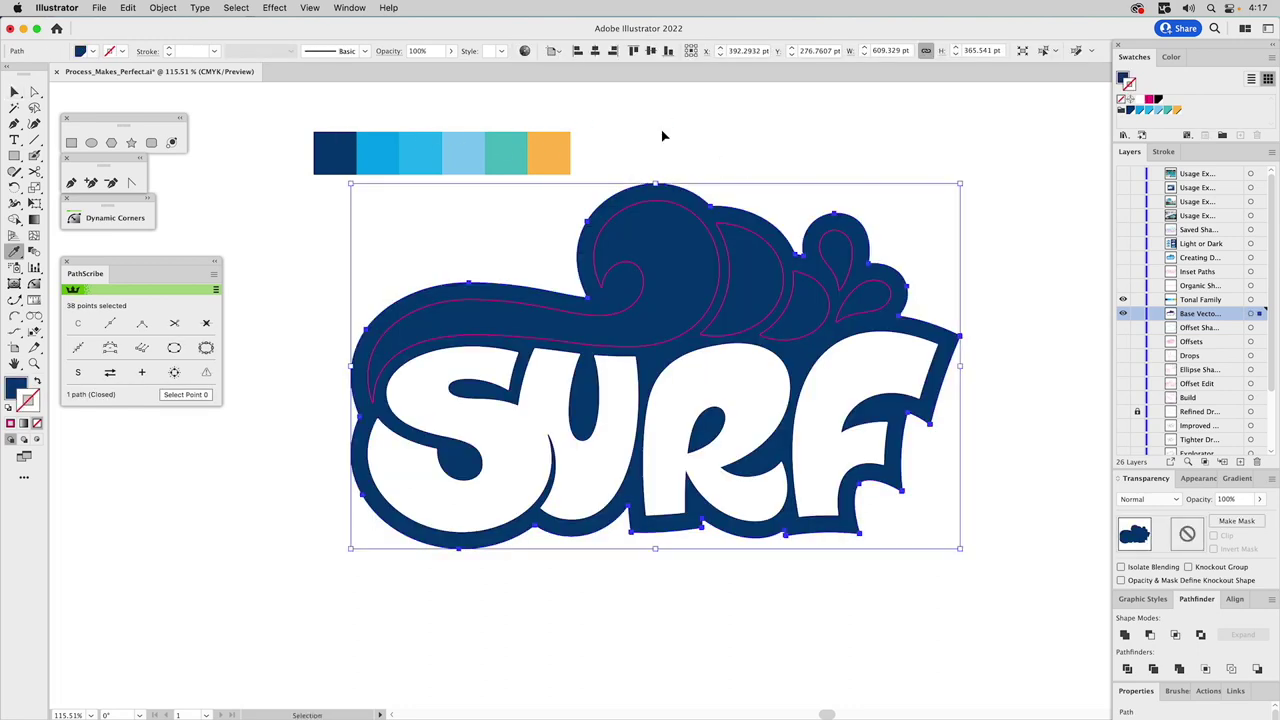
left_click(663, 131)
Step: Fill the wave with the palette's second blue and the large crescent with its third, lighter blue using the Eyedropper
left_click(643, 208)
key("i")
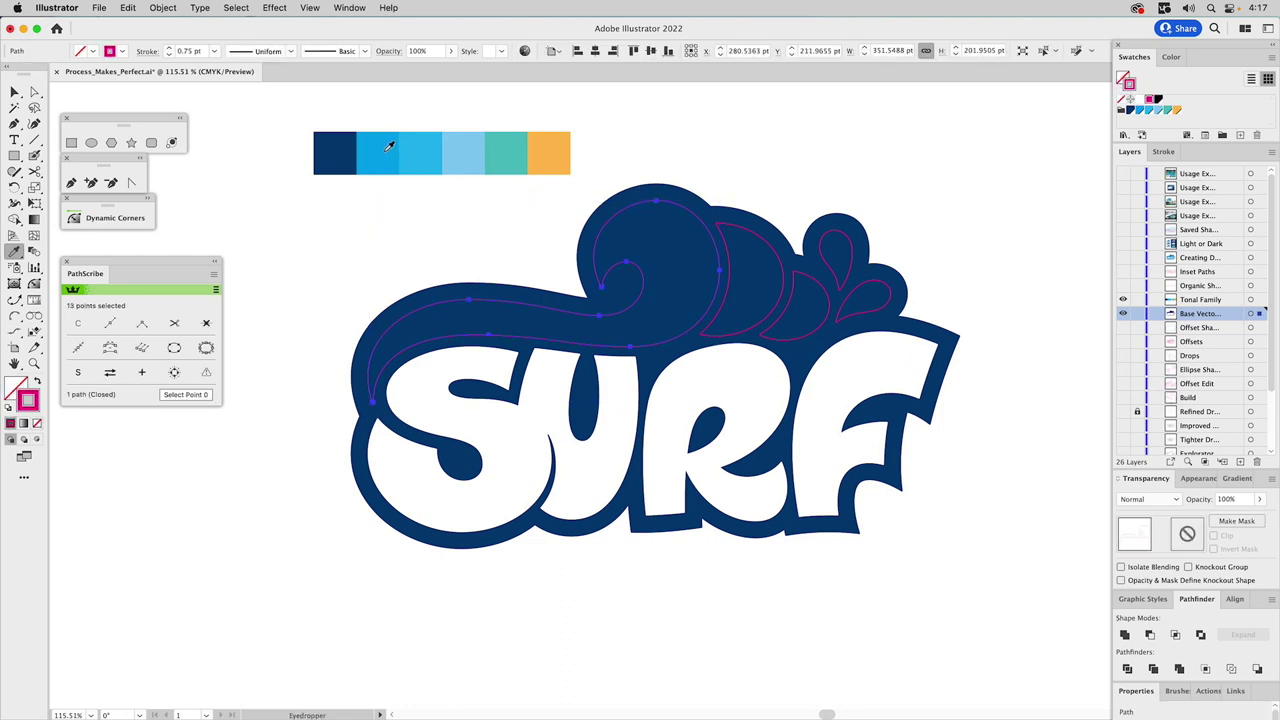
left_click(390, 147)
key("v")
left_click(746, 232)
key("i")
left_click(430, 150)
key("v")
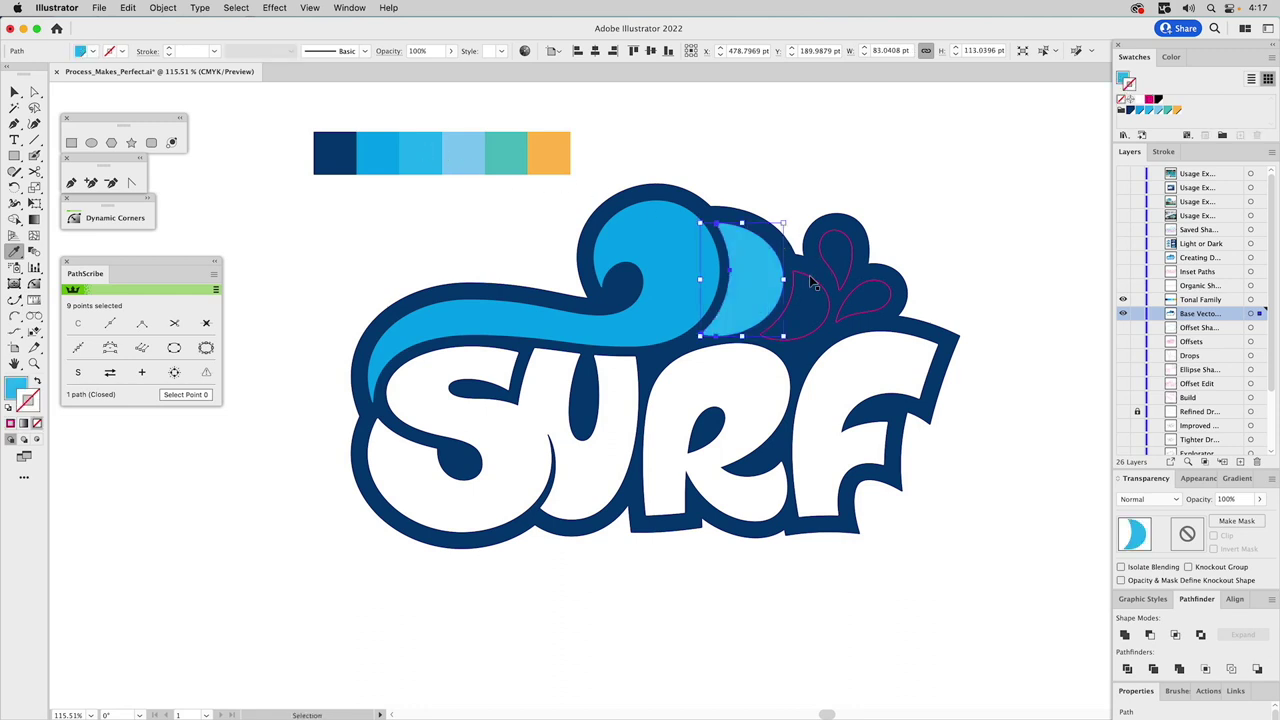
Step: Fill the small crescent with the palette's teal using the Eyedropper
left_click(812, 285)
key("i")
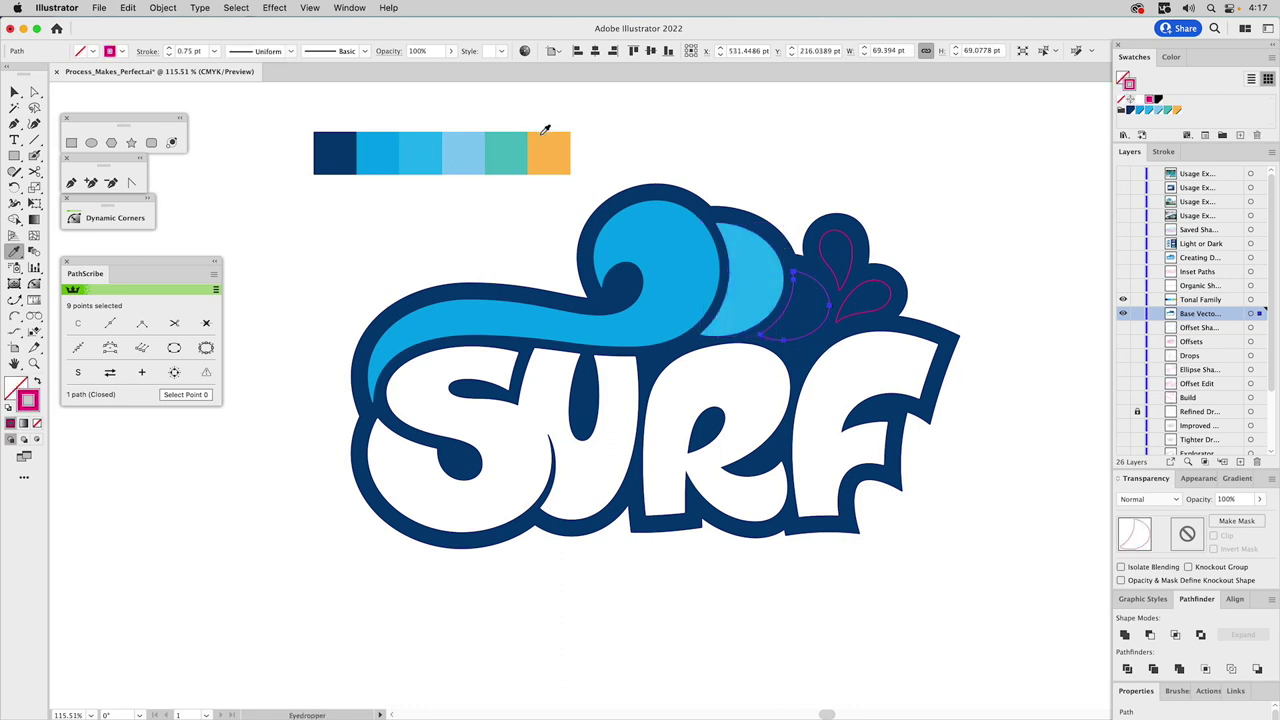
left_click(516, 143)
key("v")
Step: Fill the upper drop with the wave's blue and the lower drop with the large crescent's blue, then deselect
left_click(838, 245)
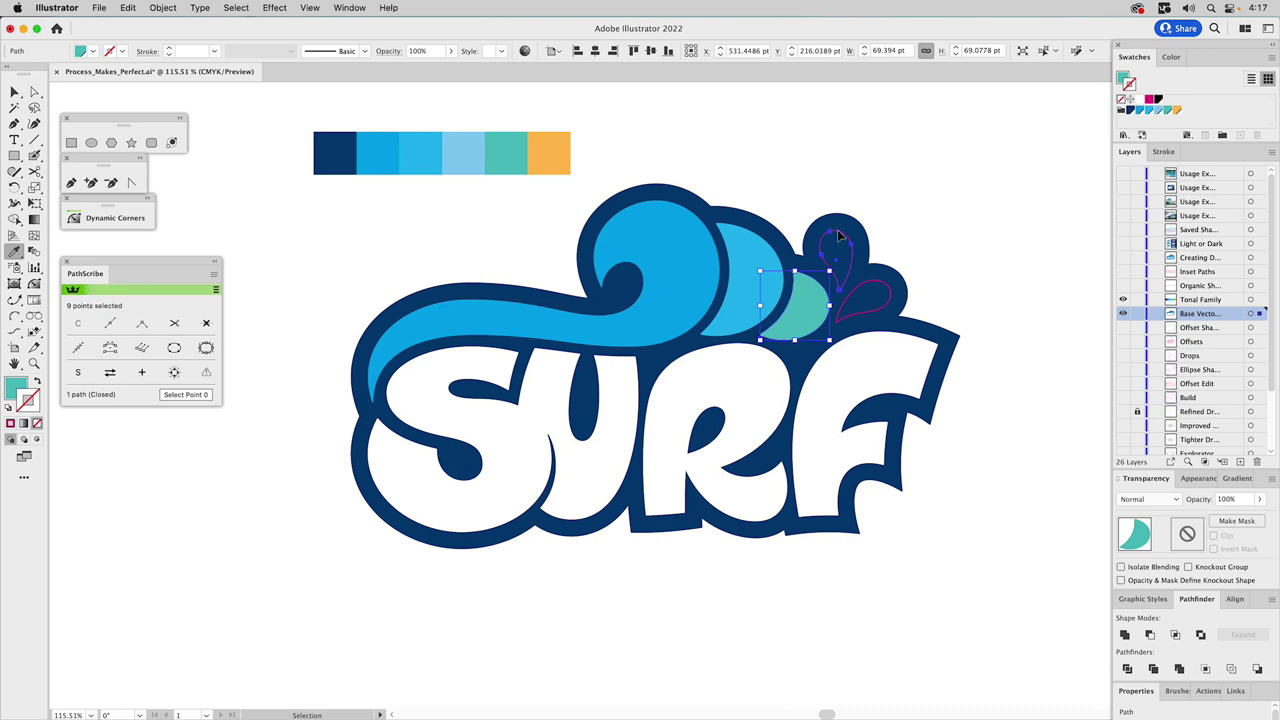
left_click(673, 222)
key("v")
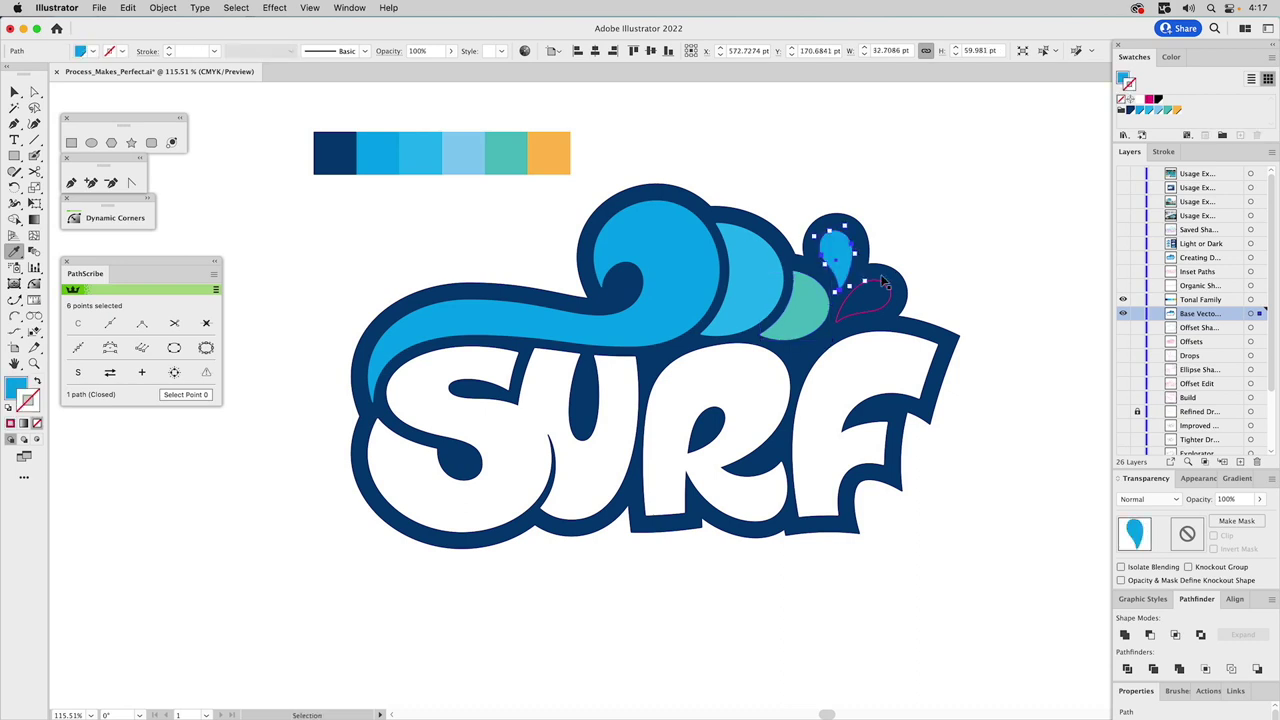
left_click(883, 290)
key("i")
left_click(730, 262)
key("v")
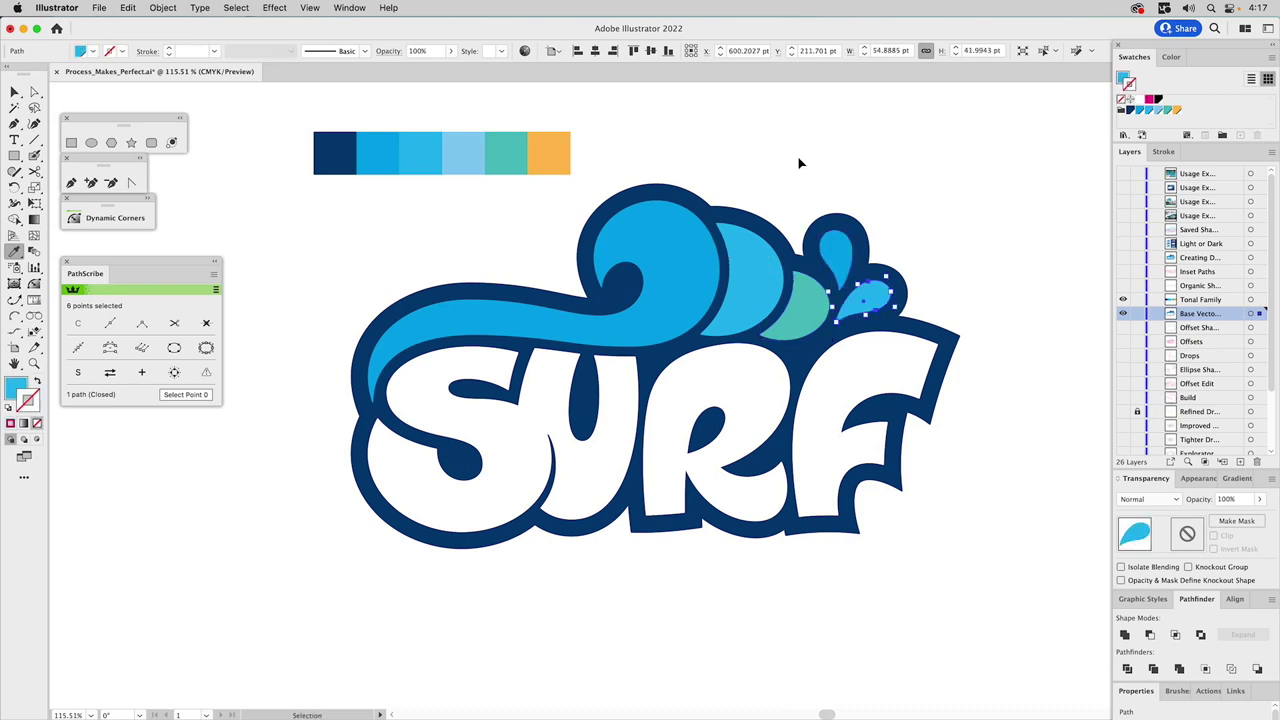
left_click(798, 163)
Step: Recolor the small crescent with the palette's pale blue using the Eyedropper and deselect it
key("i")
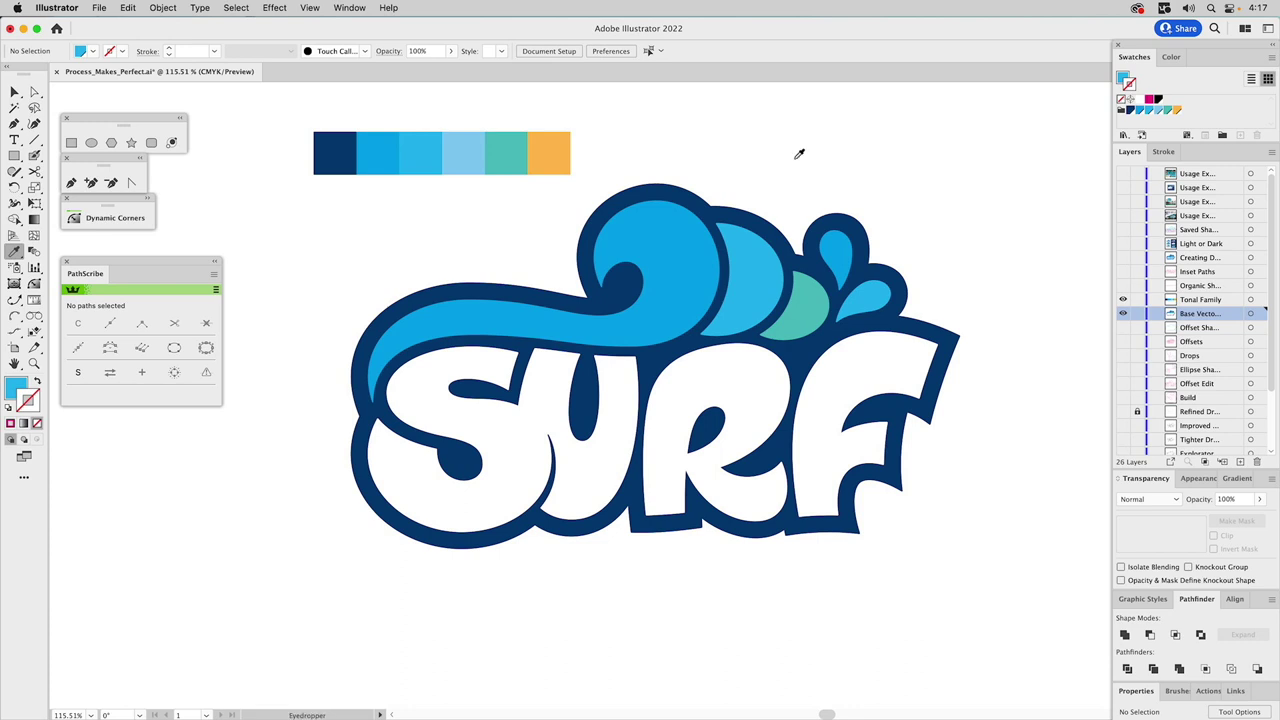
key("v")
left_click(815, 315)
key("i")
left_click(474, 148)
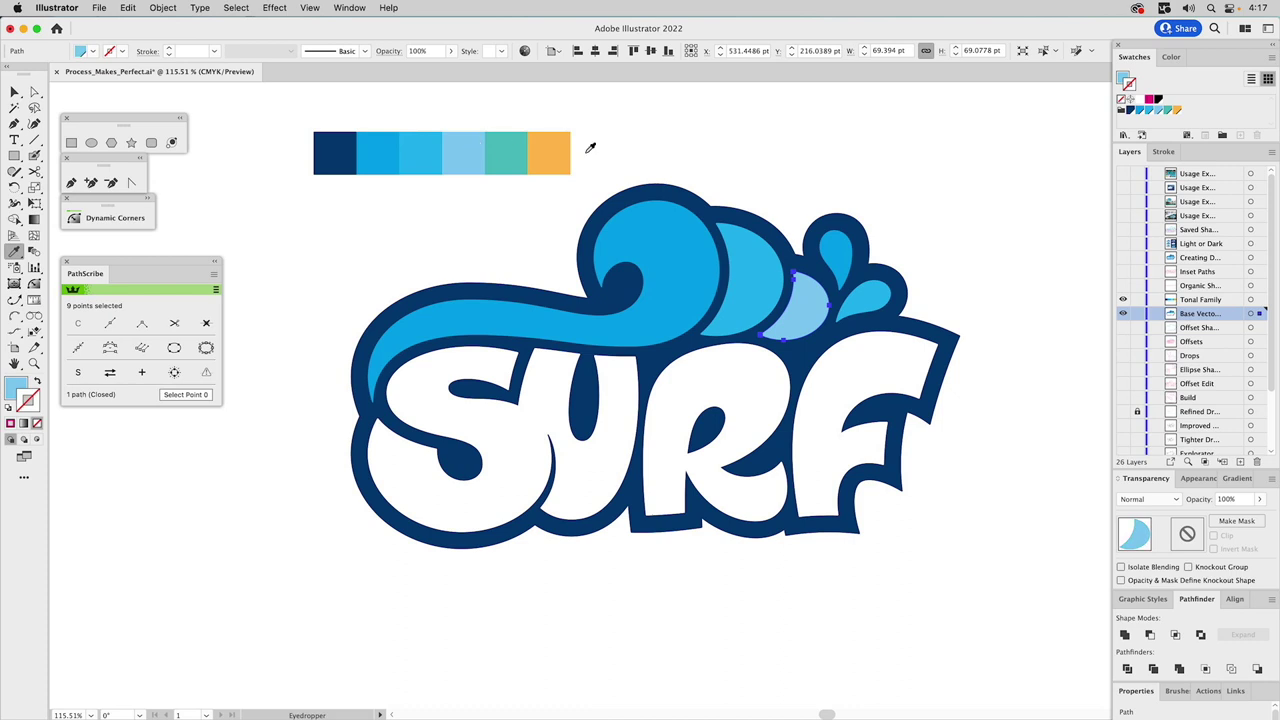
key("super+shift+a")
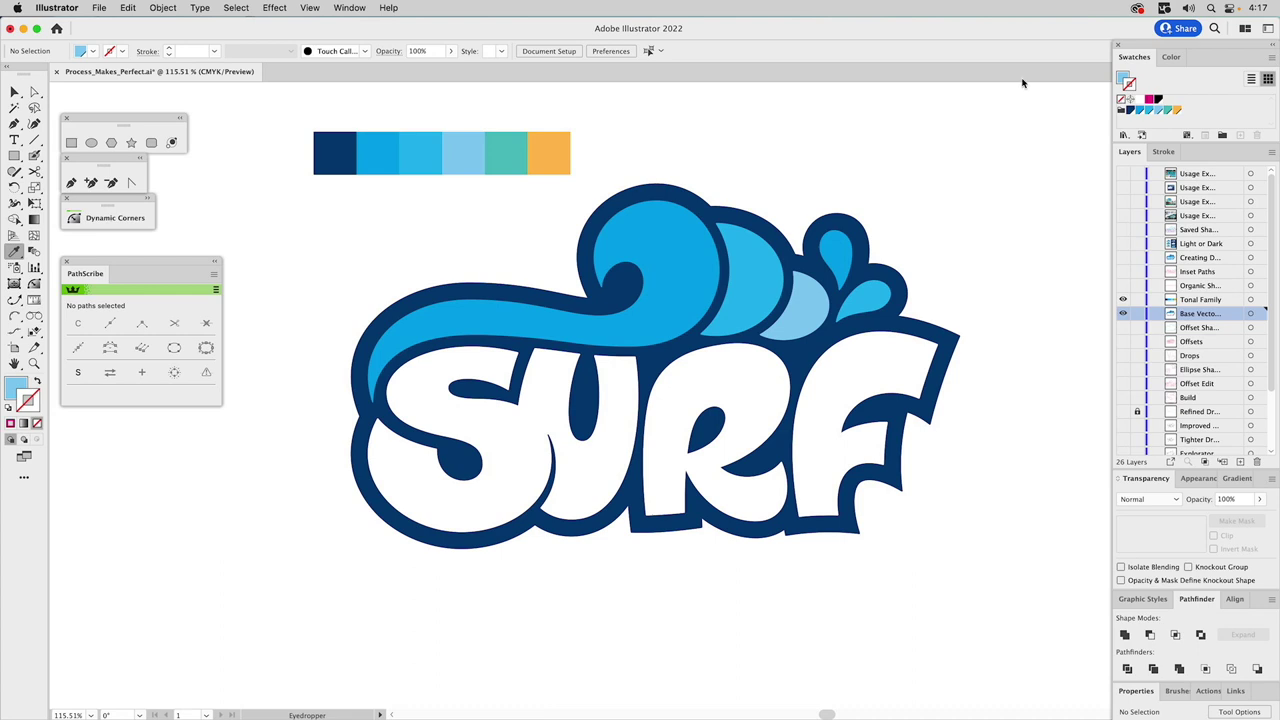
Step: Show the Organic Shader layer and apply the Organic_Shader brush to its slanted line across the lettering, keeping the Brushes list floating
left_click(1123, 299)
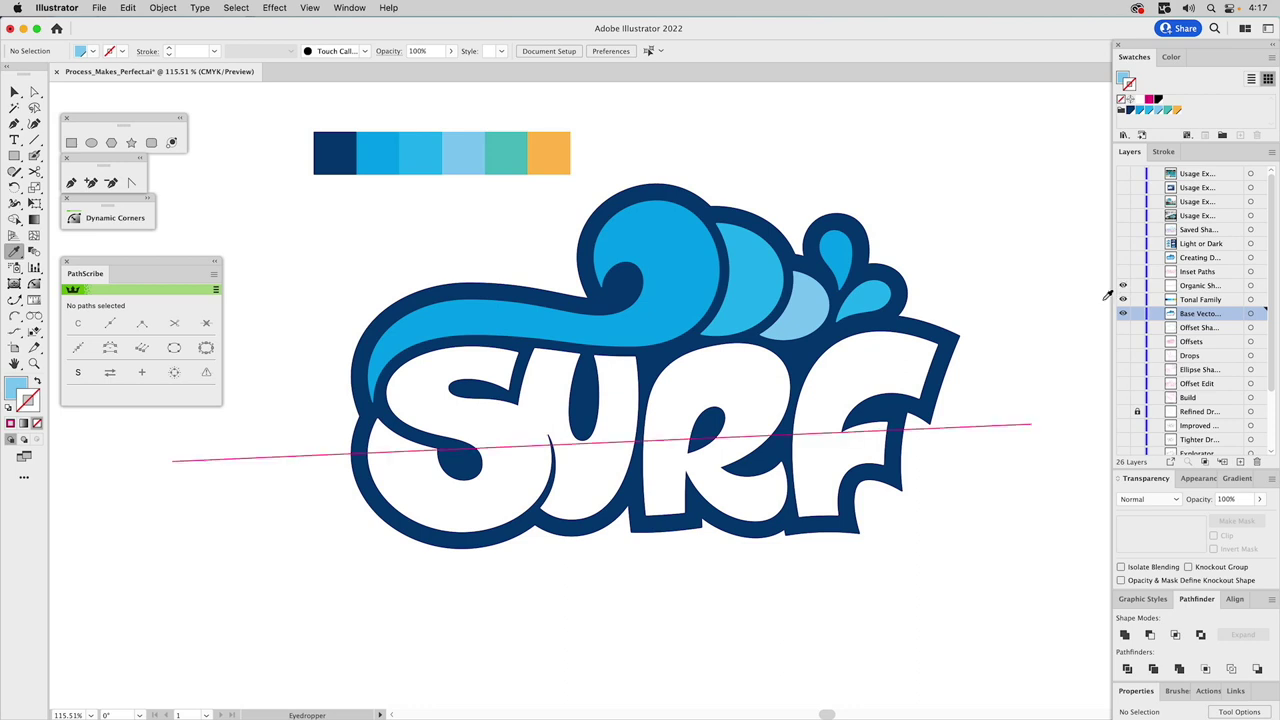
left_click(996, 430)
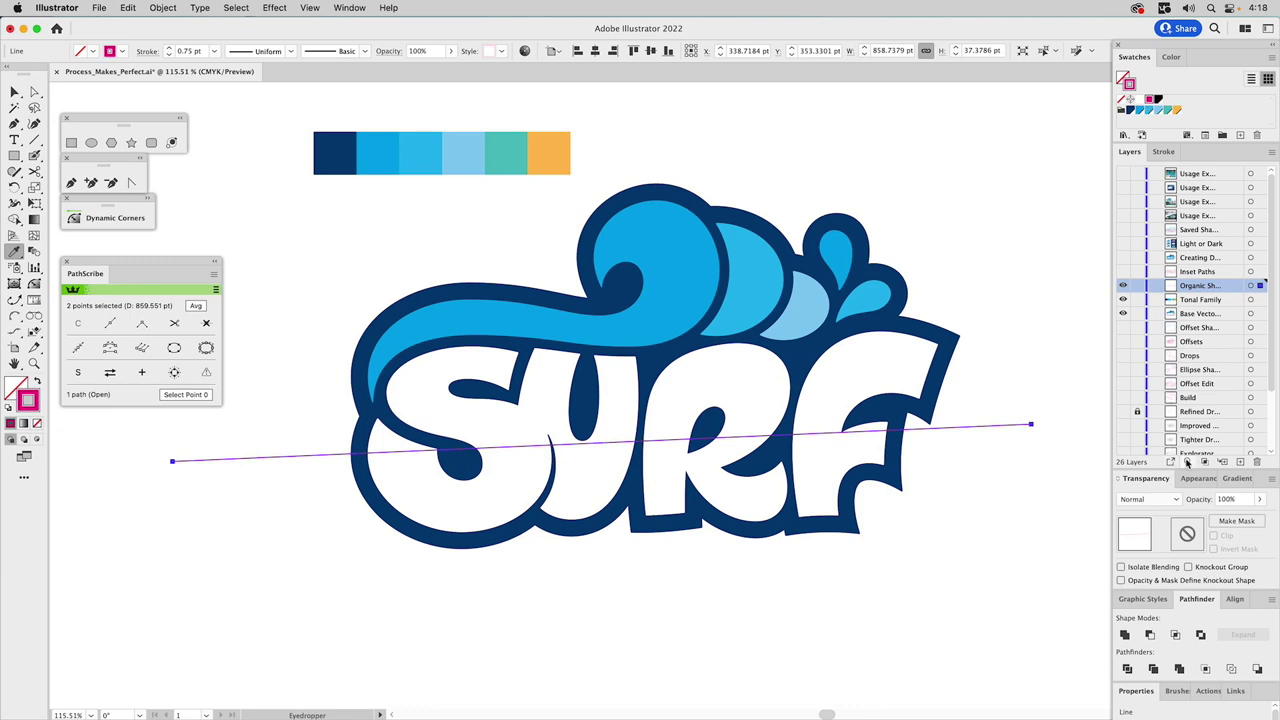
left_click(352, 10)
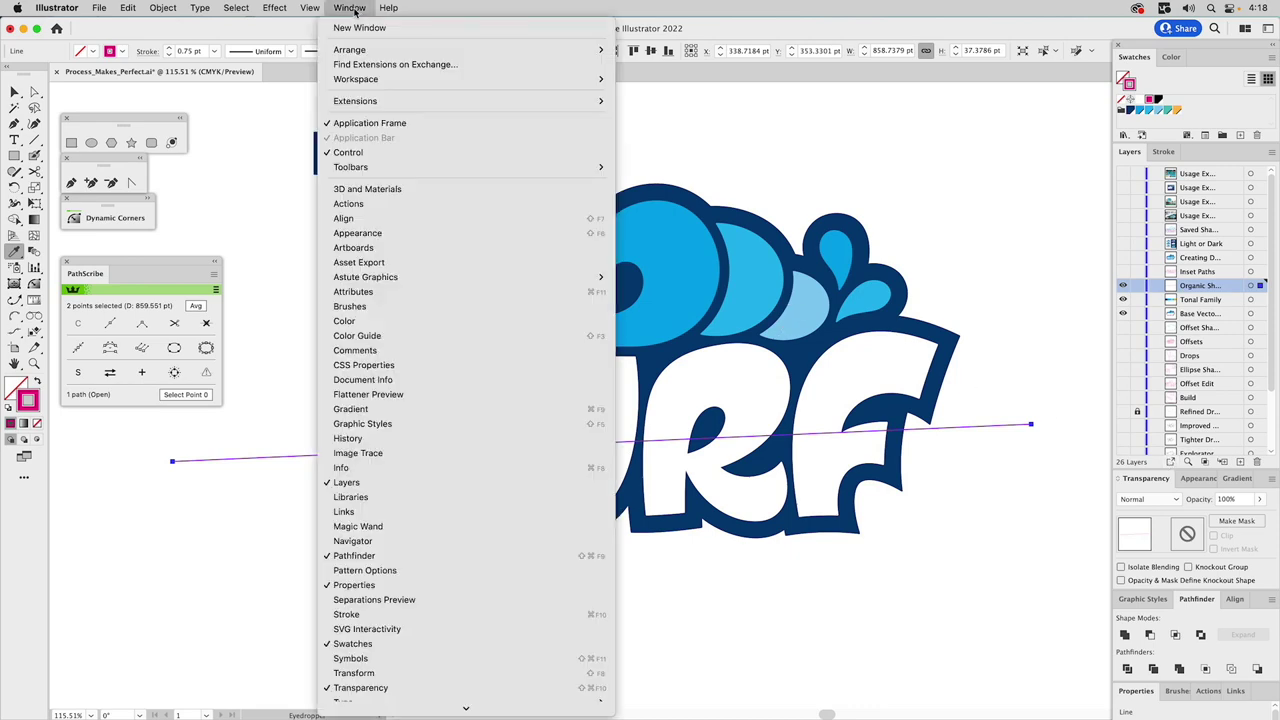
left_click(349, 306)
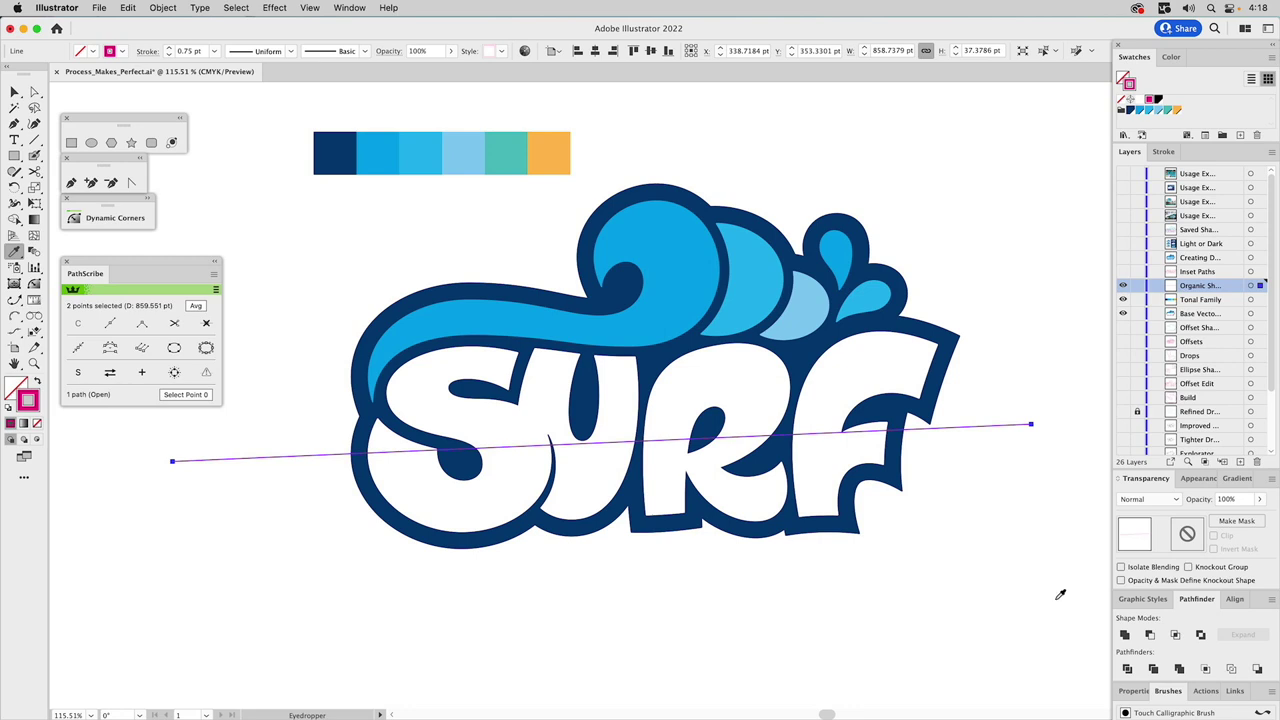
mouse_move(1168, 690)
left_mouse_down()
mouse_move(1000, 208)
mouse_move(975, 195)
mouse_move(290, 319)
mouse_move(314, 206)
mouse_move(294, 192)
left_mouse_up()
mouse_move(453, 514)
left_mouse_down()
mouse_move(418, 396)
mouse_move(421, 285)
left_mouse_up()
mouse_move(348, 190)
left_mouse_down()
mouse_move(240, 443)
mouse_move(140, 539)
mouse_move(142, 557)
left_mouse_up()
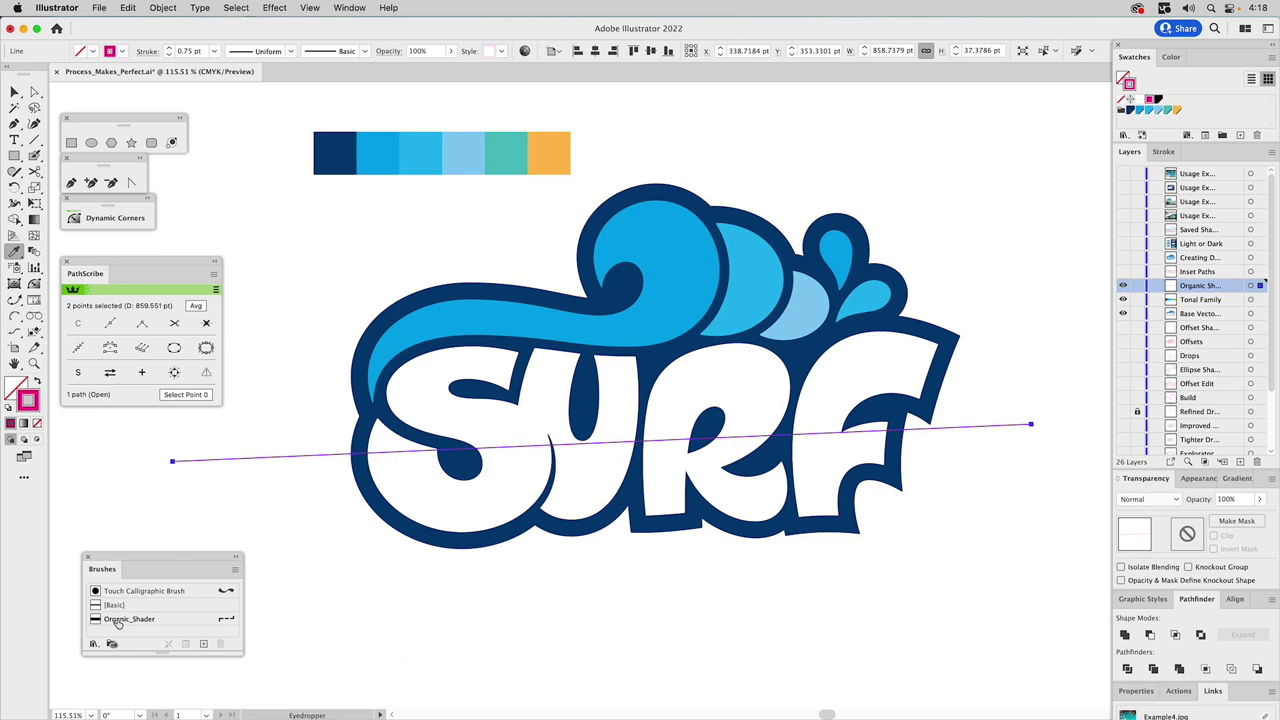
left_click(118, 619)
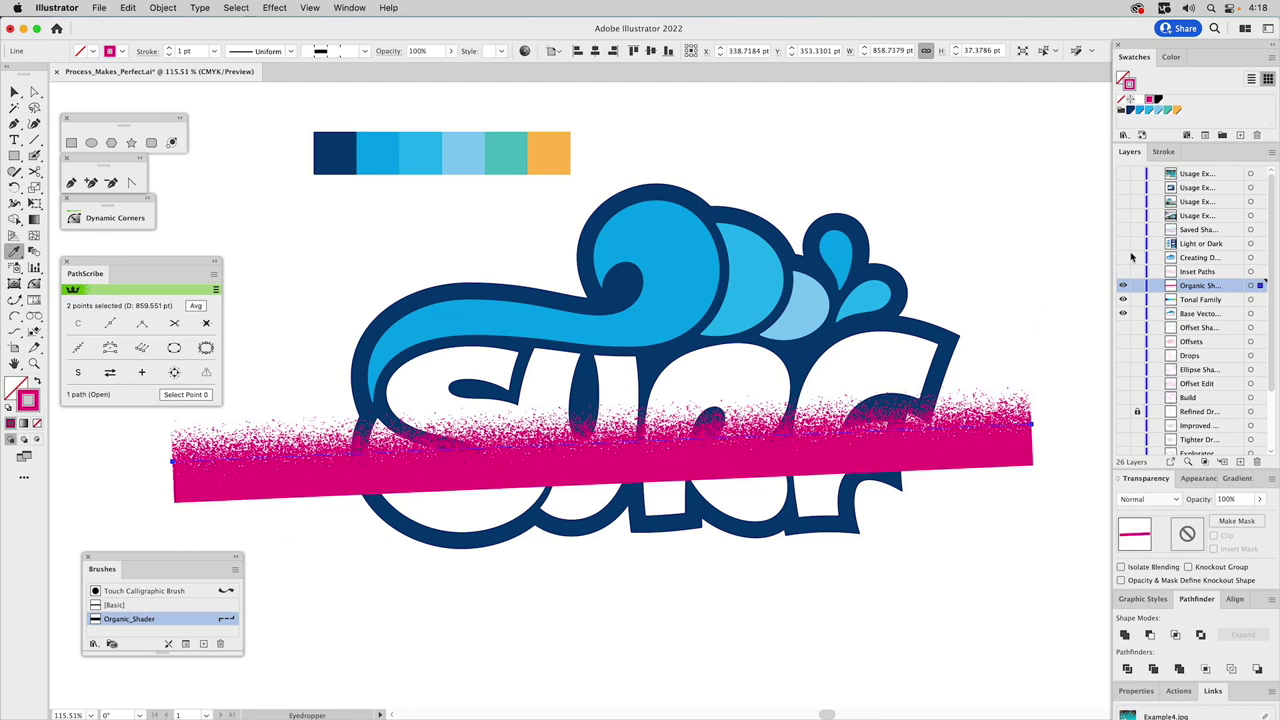
Step: Set the brushed line's stroke weight to 1.75 pt
left_click(1164, 151)
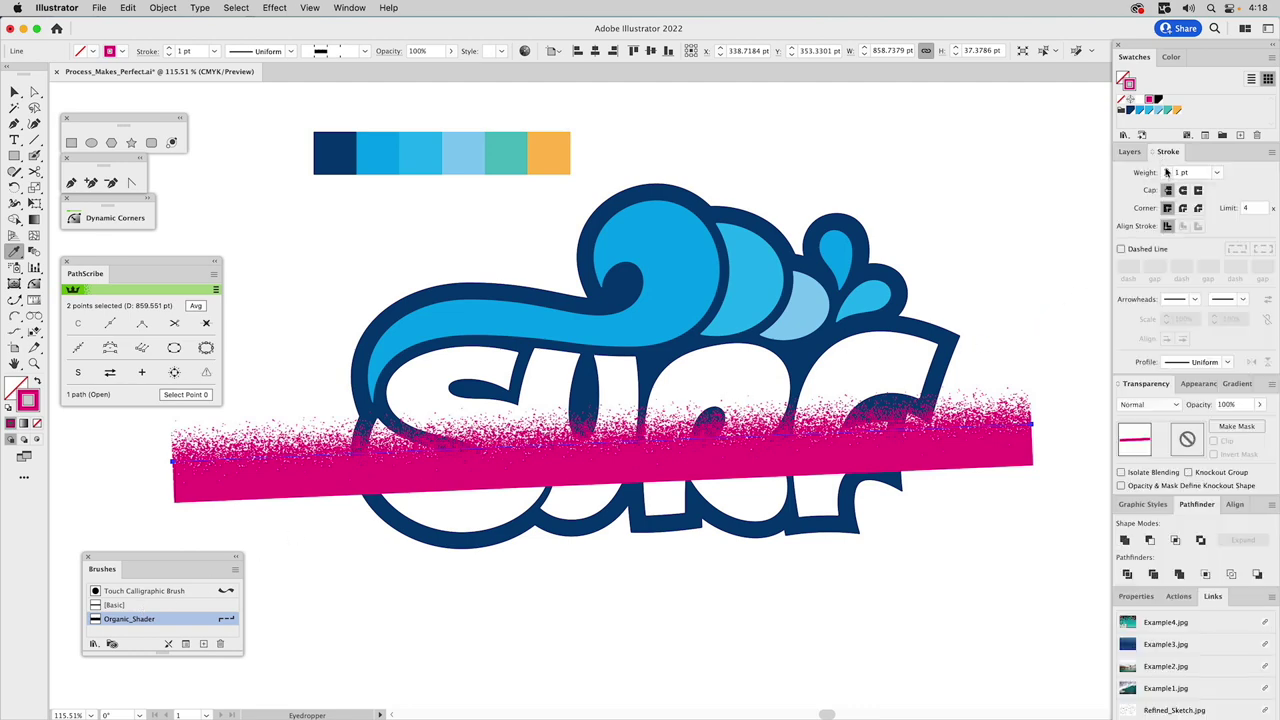
left_click(1167, 170)
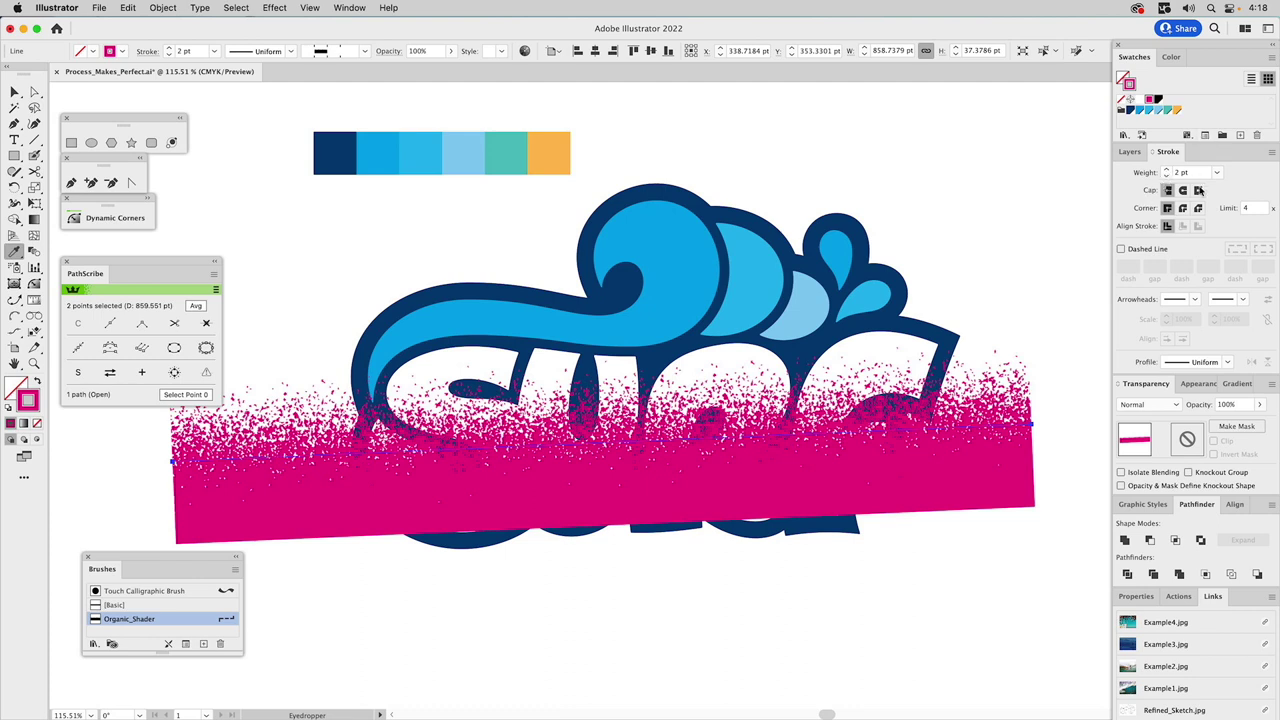
left_click(1180, 172)
type("1.75 pt")
key("Return")
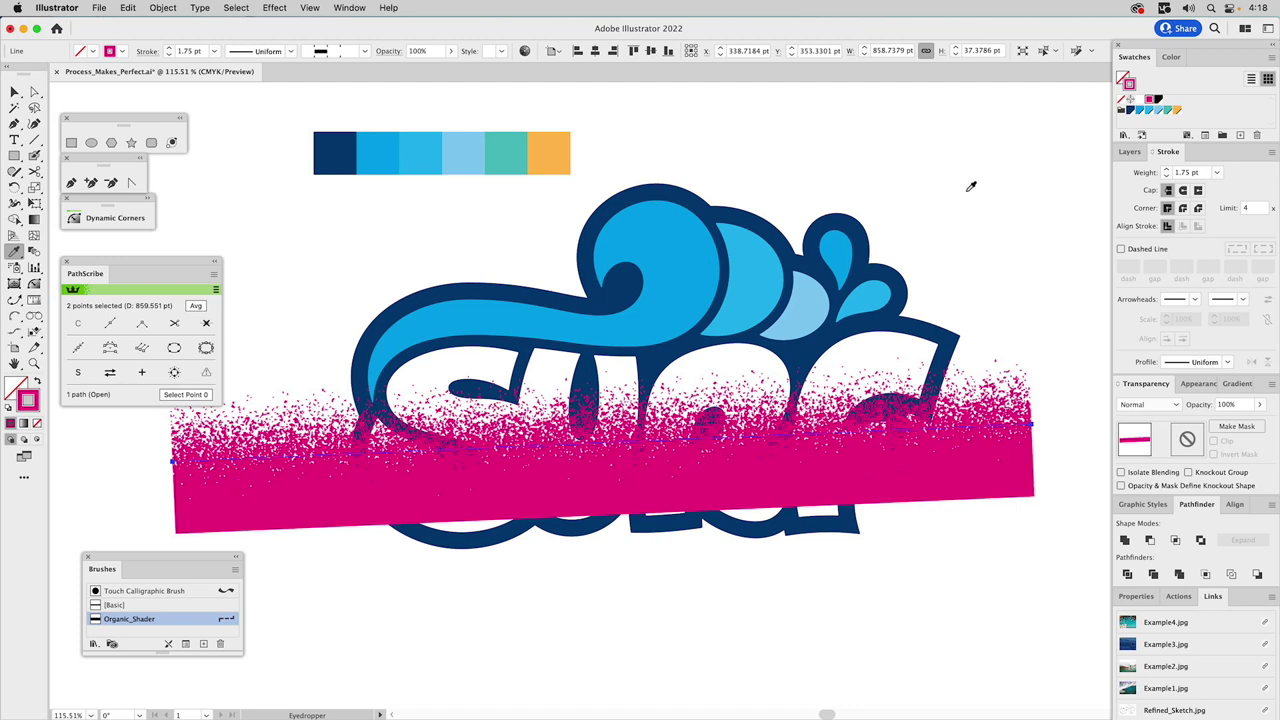
Step: Recolor the brushed line's stroke with the palette's teal swatch and deselect it
left_click(1128, 152)
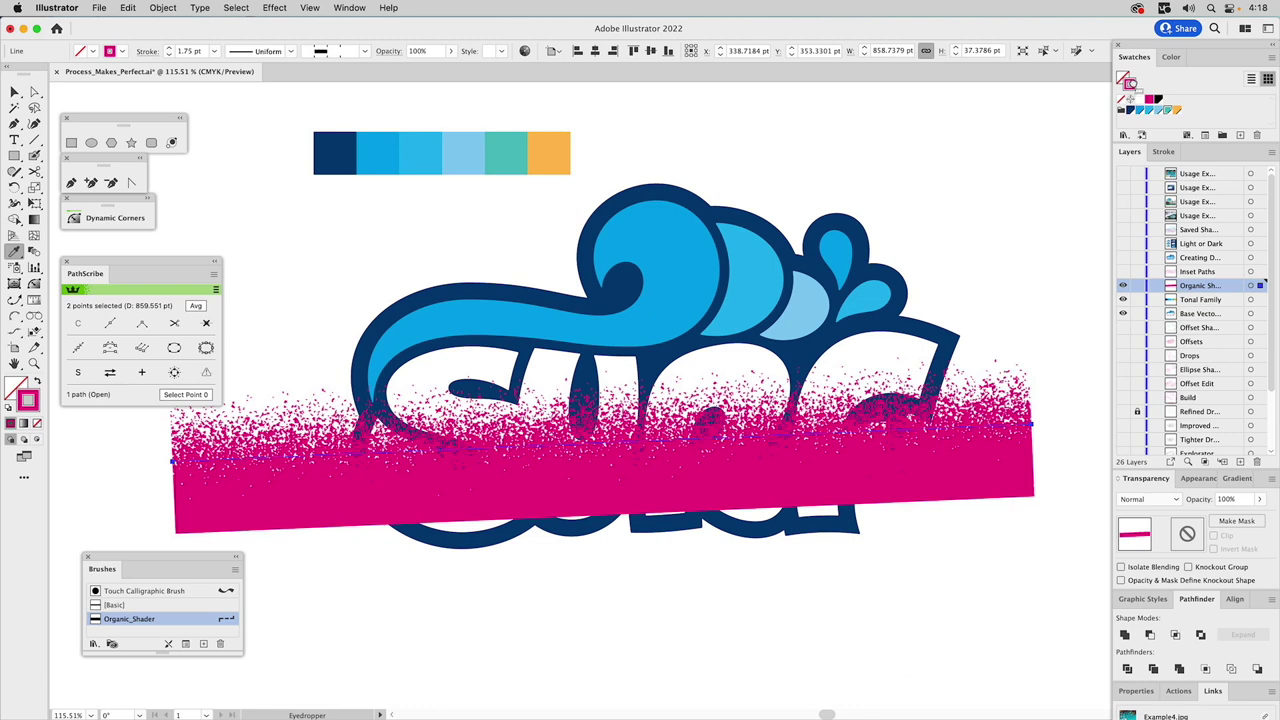
left_click(1165, 111)
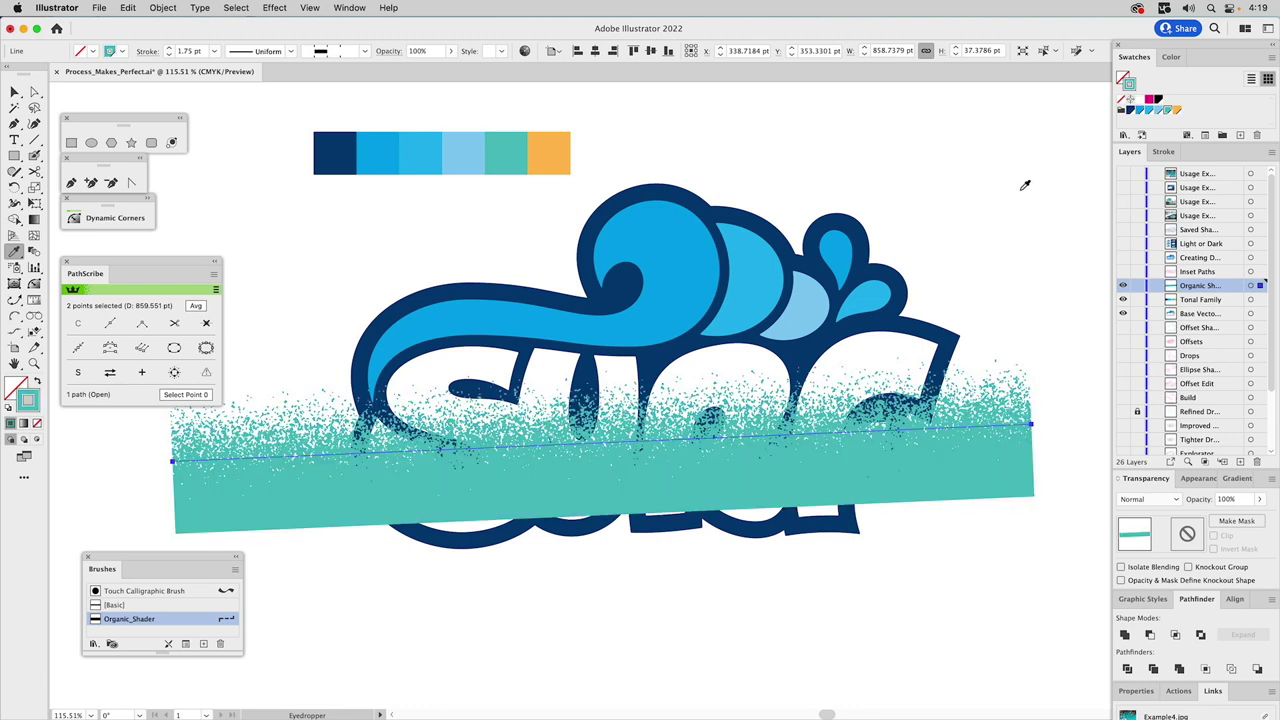
key("super+shift+a")
key("v")
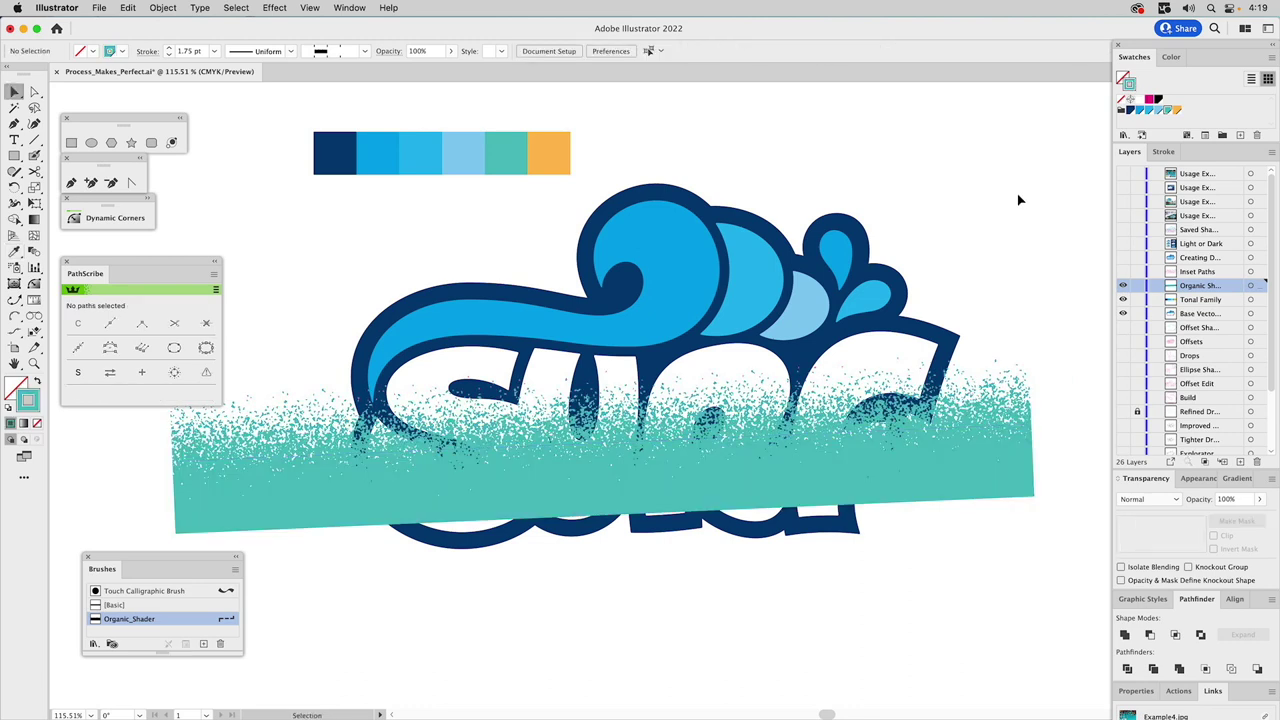
Step: Expand the appearance of the teal brushed line into filled shapes and deselect them
left_click(985, 431)
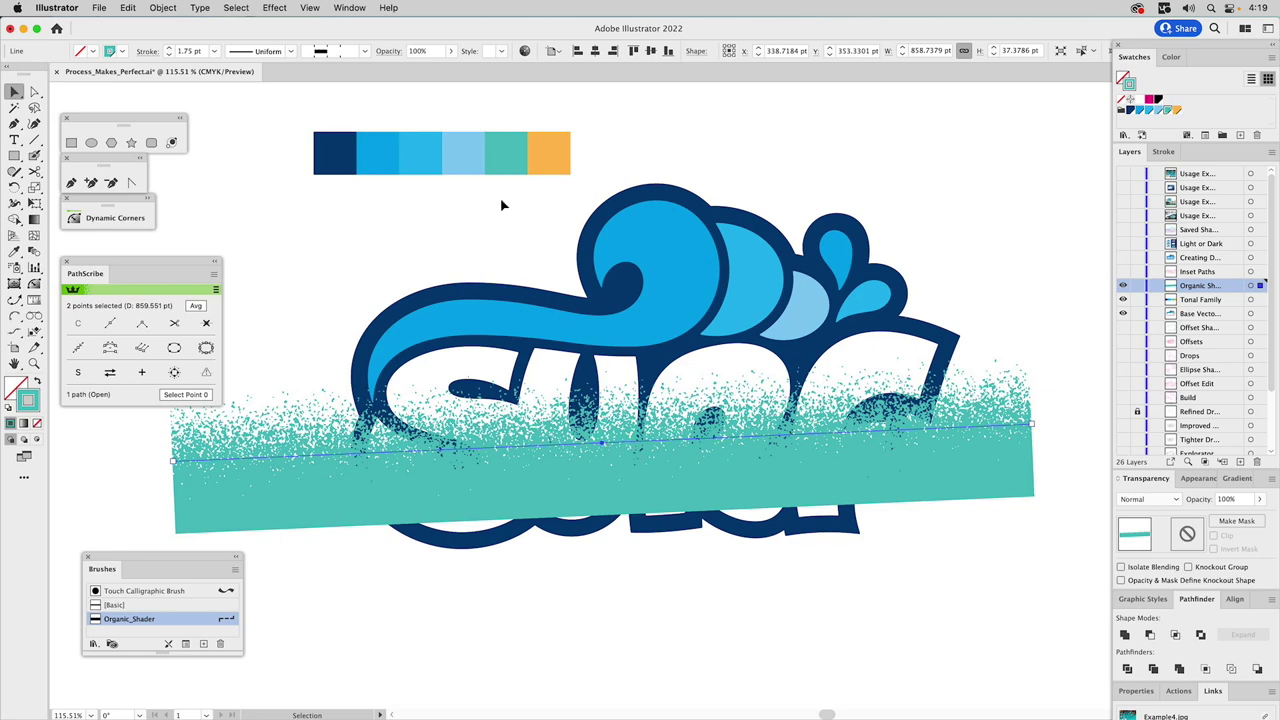
left_click(162, 8)
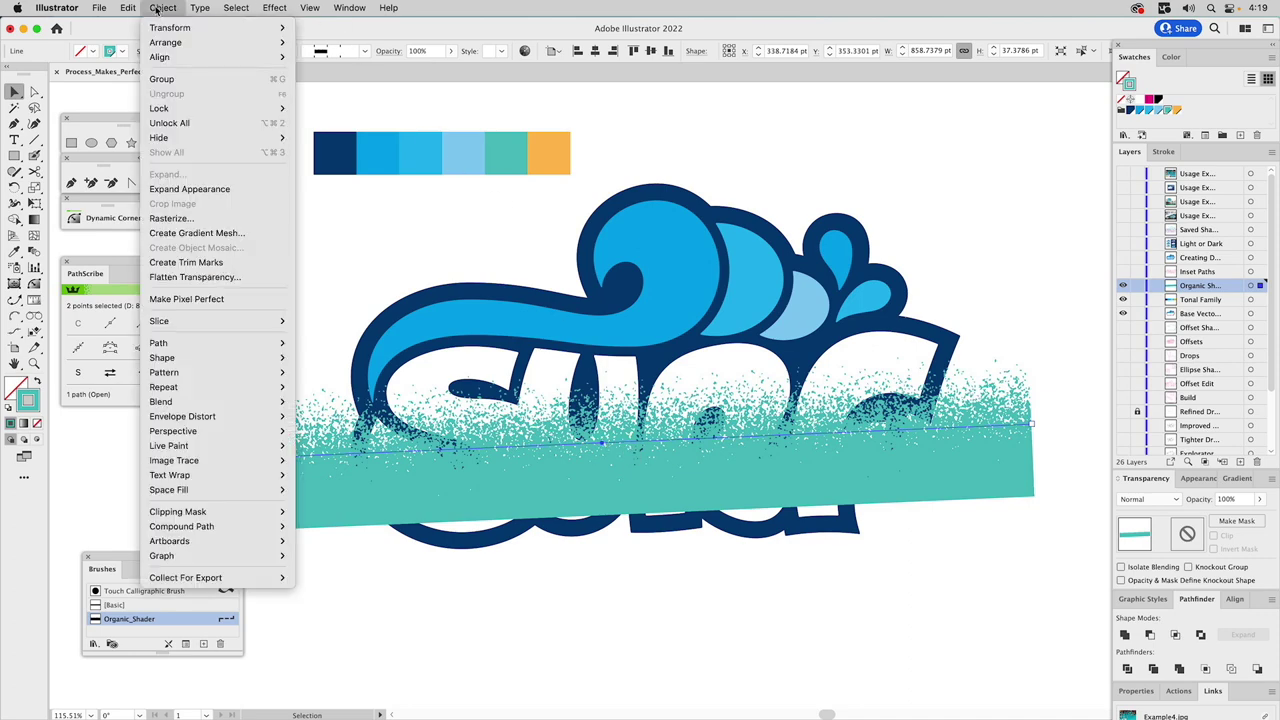
left_click(189, 189)
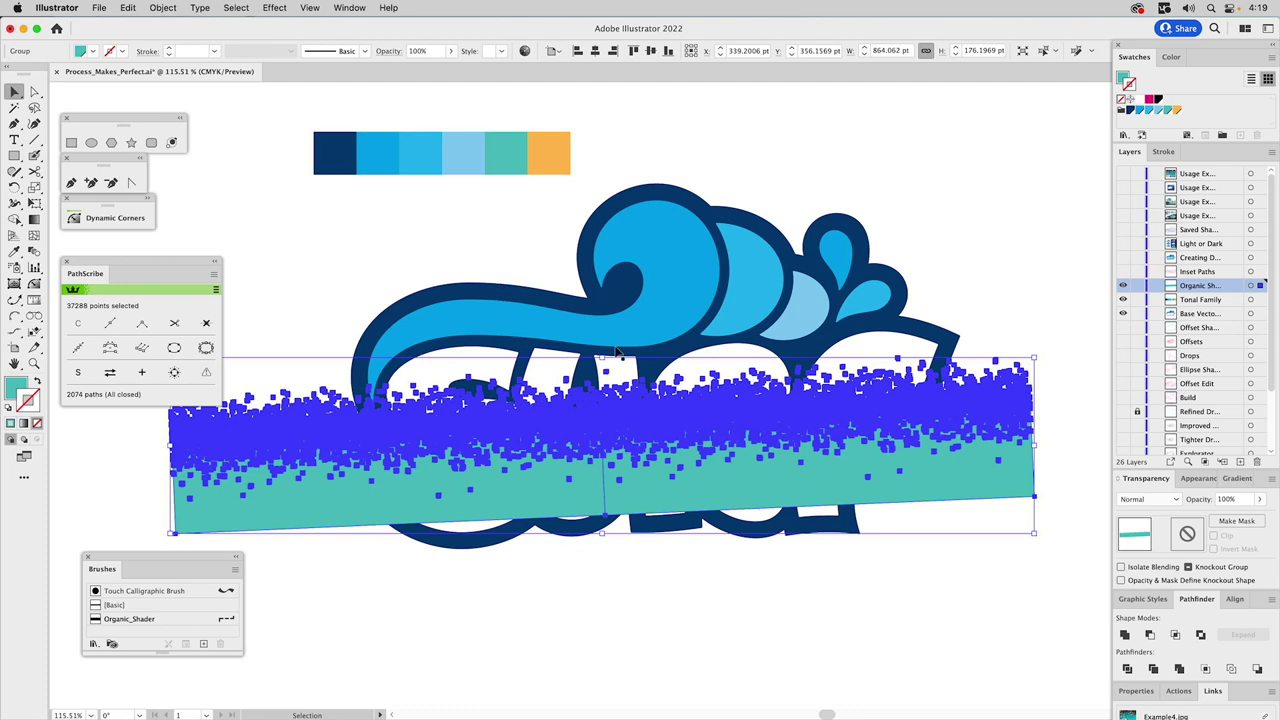
left_click(632, 606)
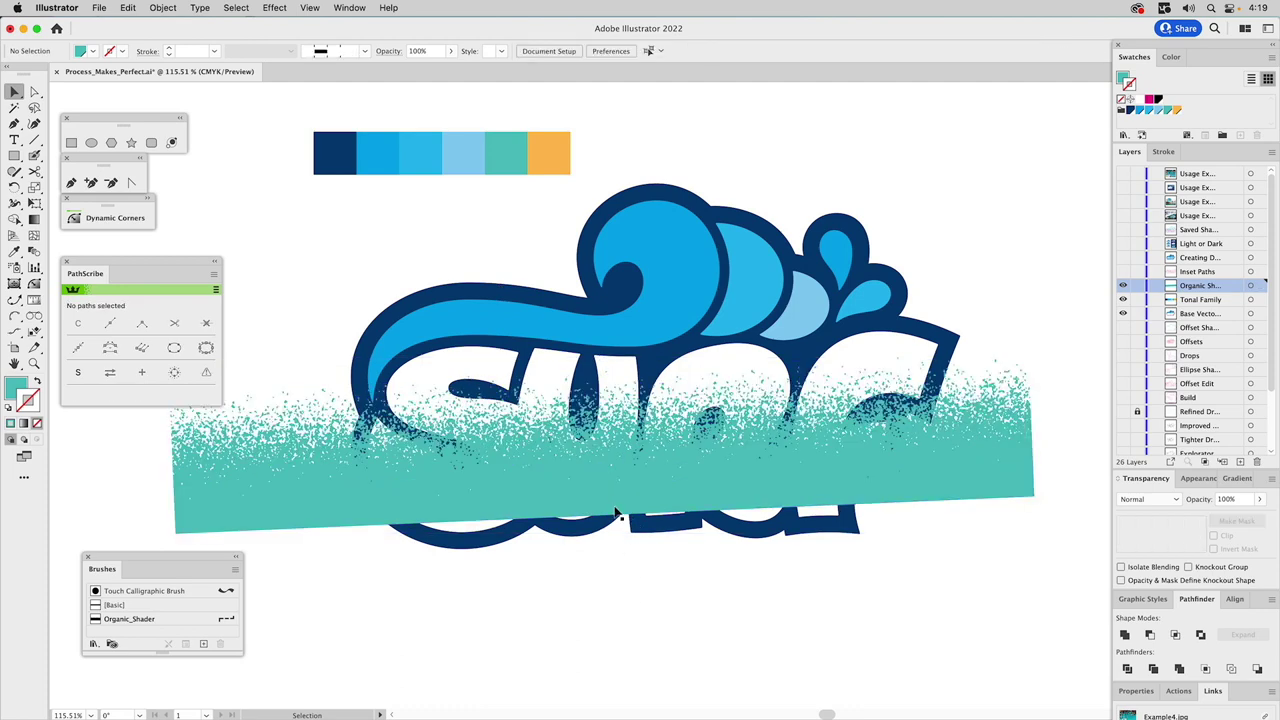
Step: Isolate the expanded shading group and move the inner bottom corner point of its right-hand half across the centre seam so the halves overlap
double_click(616, 506)
left_click(617, 505)
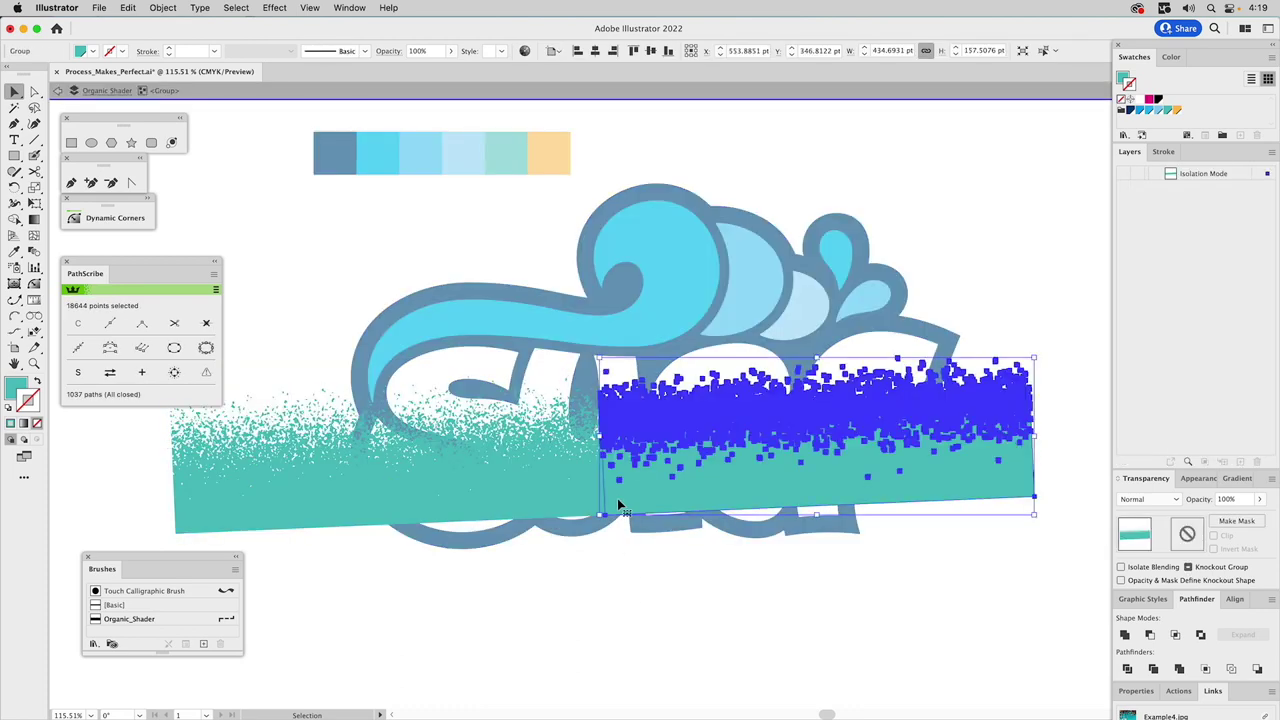
left_click(569, 500)
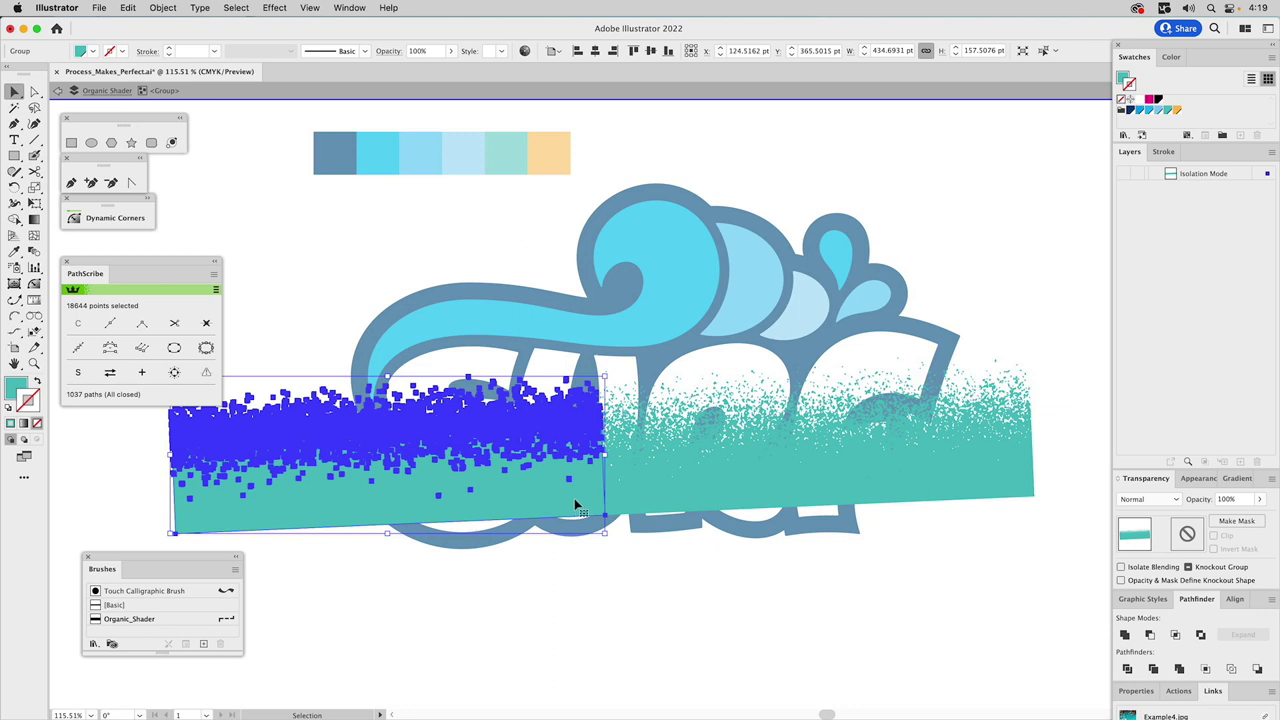
left_click(640, 503)
key("a")
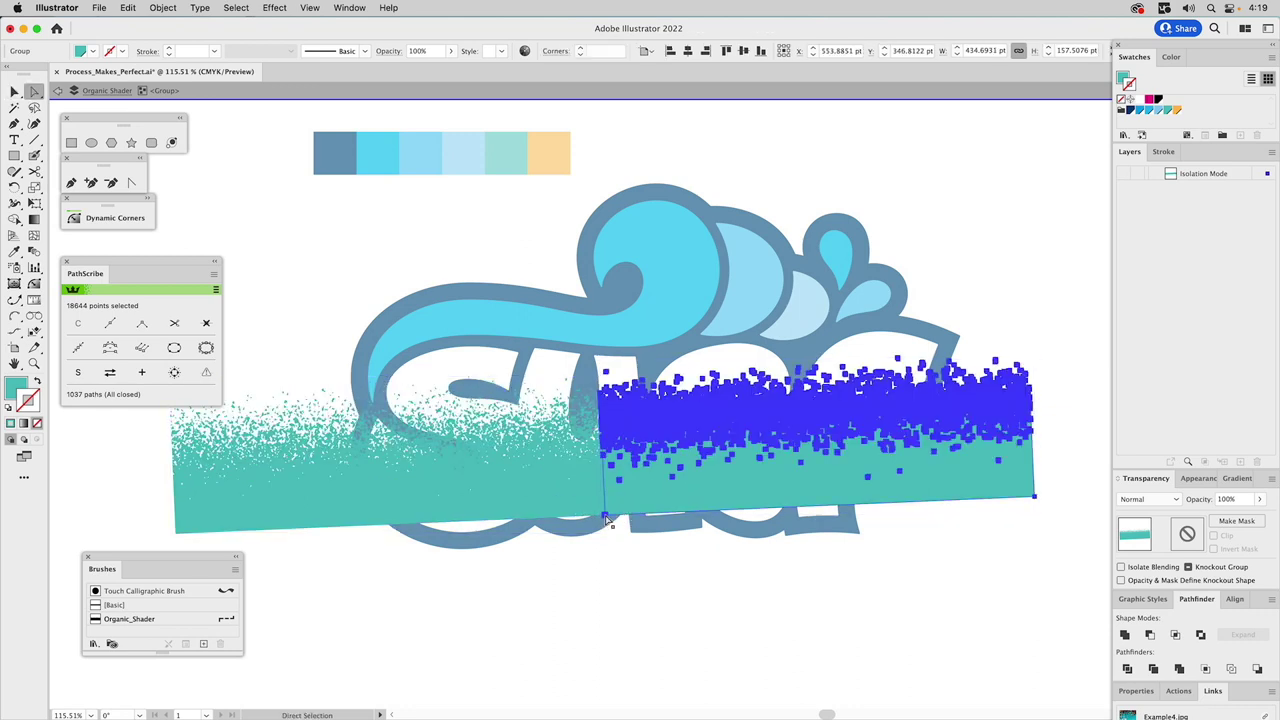
left_click(593, 515)
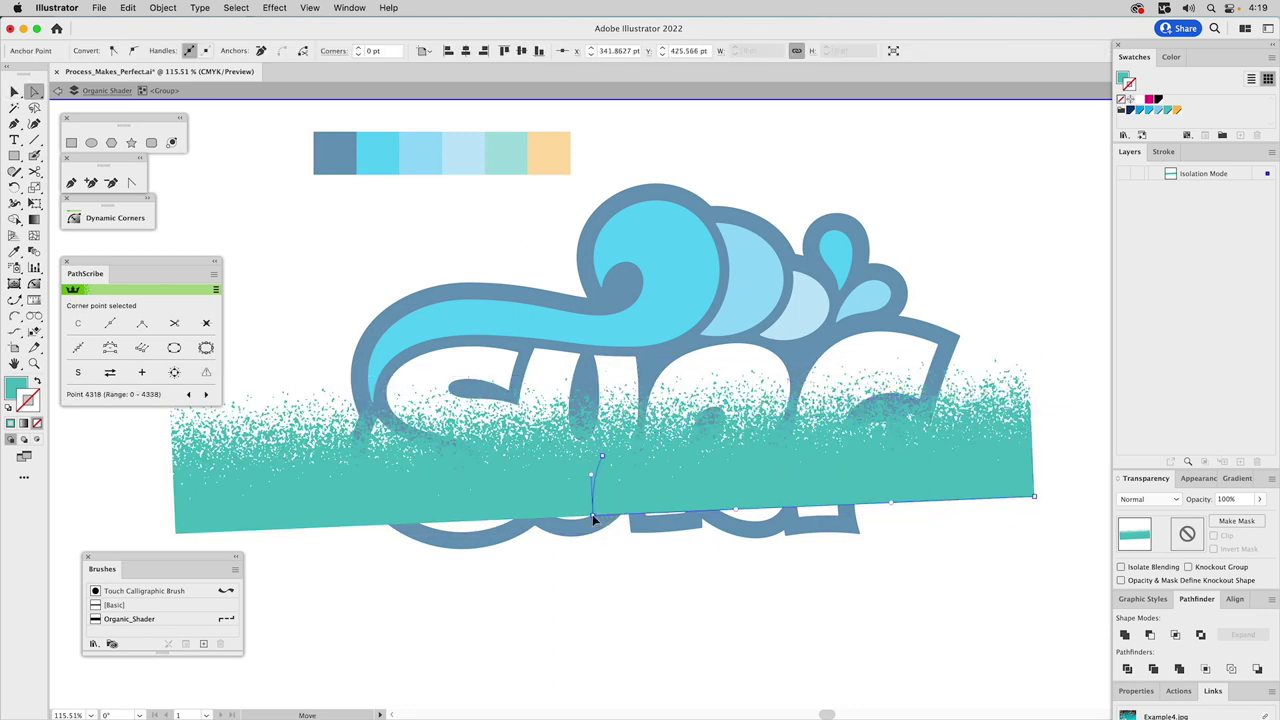
left_click(592, 514, "alt")
key("v")
double_click(629, 611)
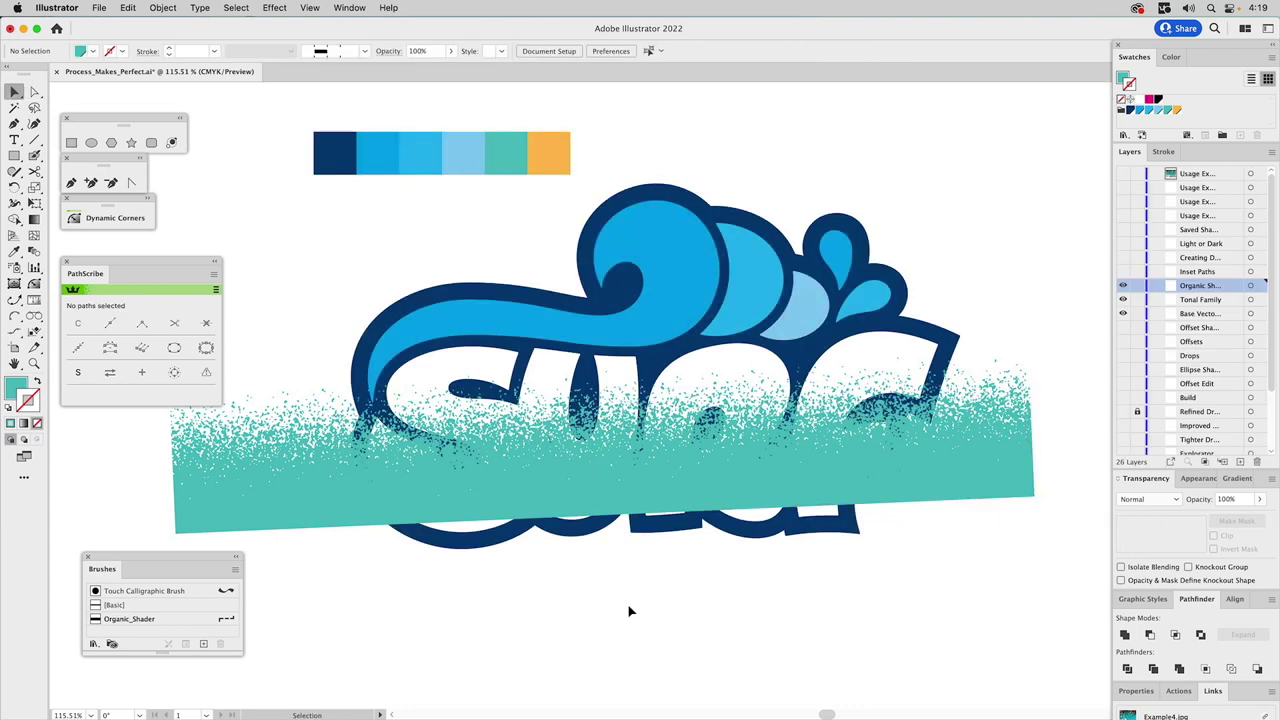
Step: Unite the two halves of the teal shading, make the result a single compound path and deselect it
left_click(620, 496)
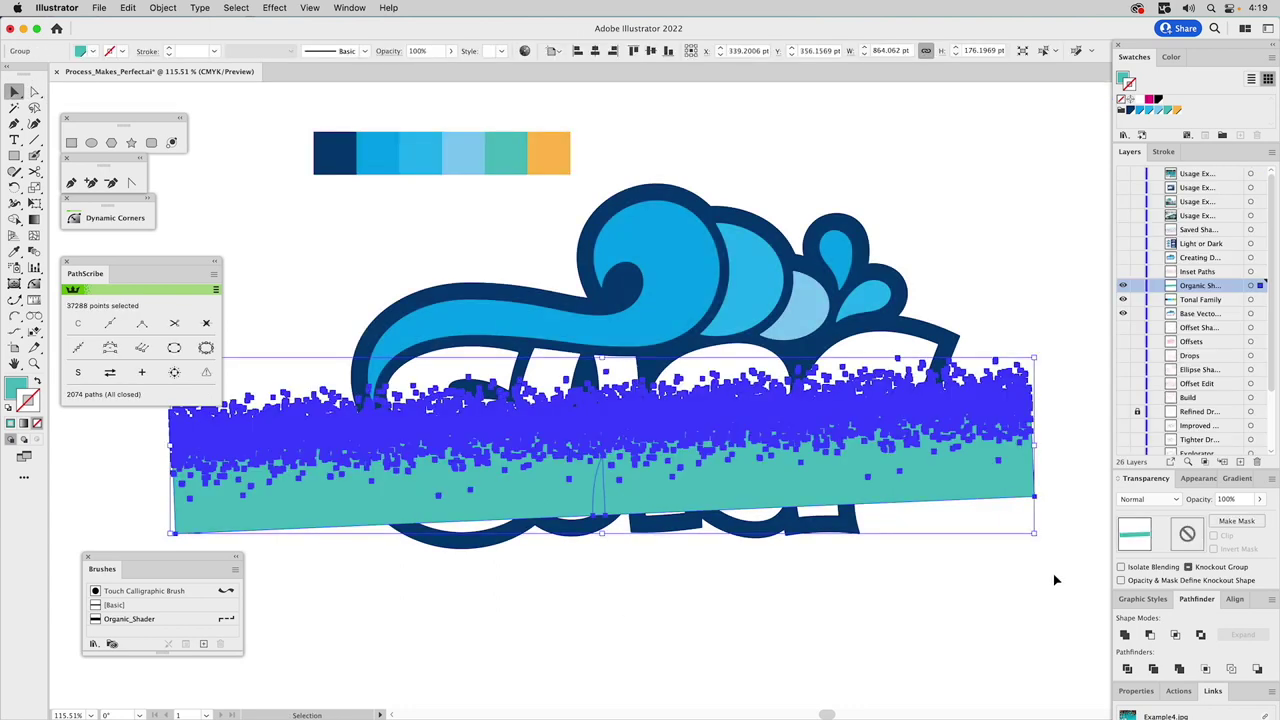
left_click(1124, 636)
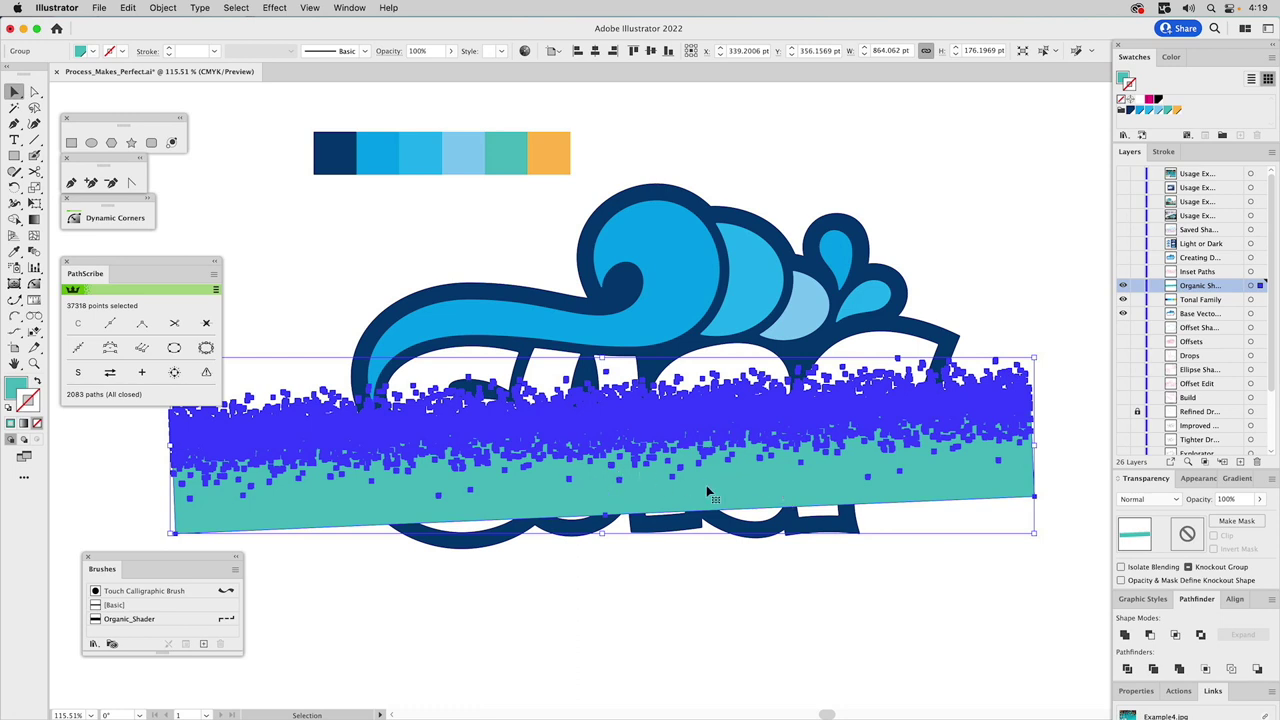
left_click(1200, 479)
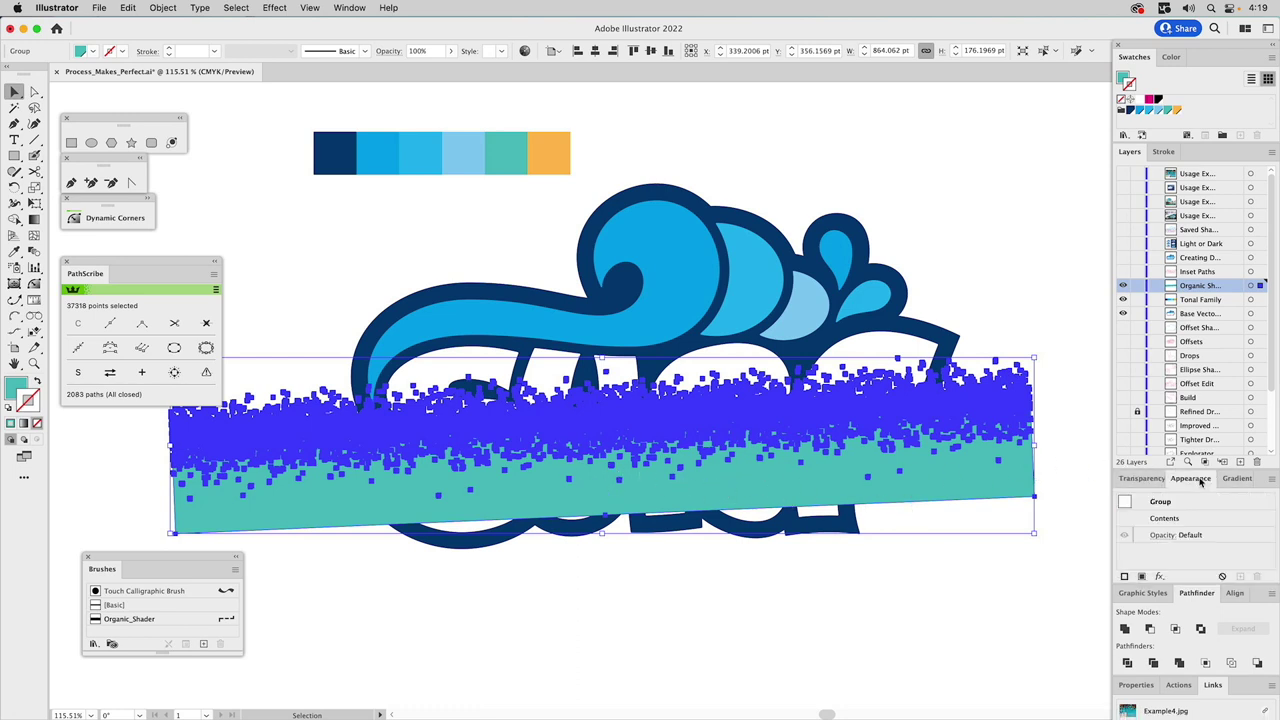
double_click(1164, 517)
left_click(1037, 503)
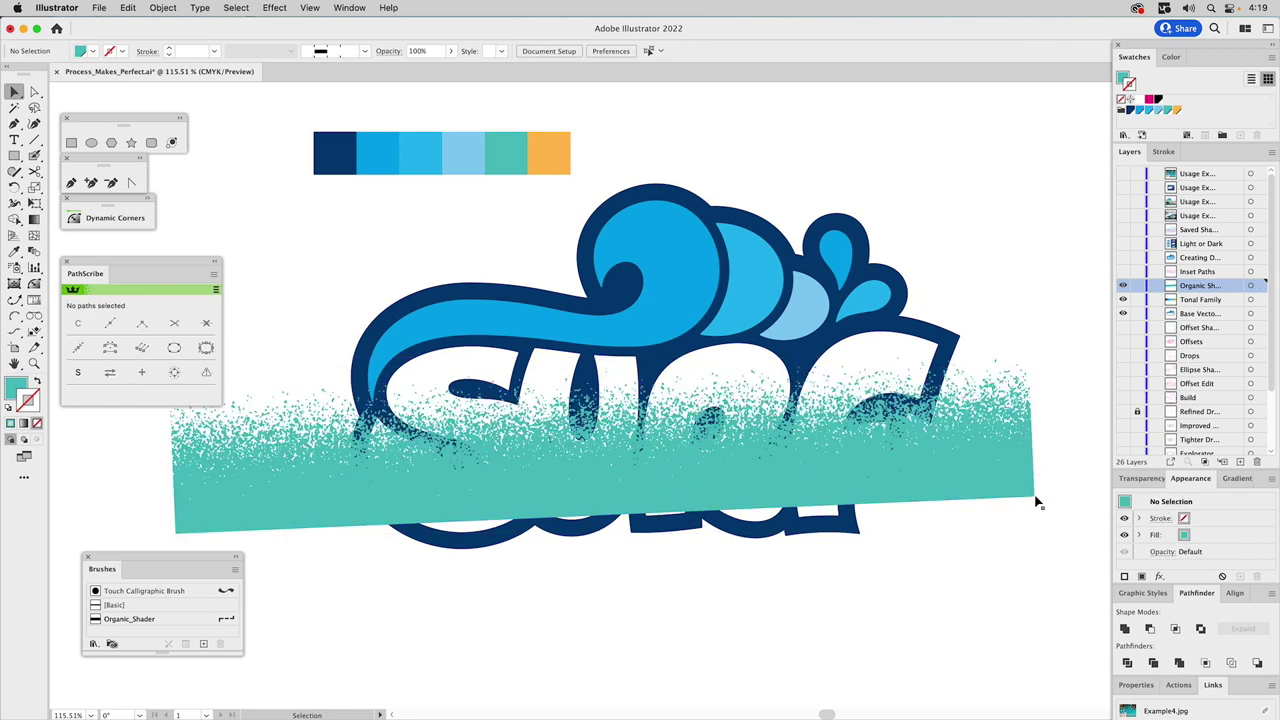
key("a")
left_click(1025, 505)
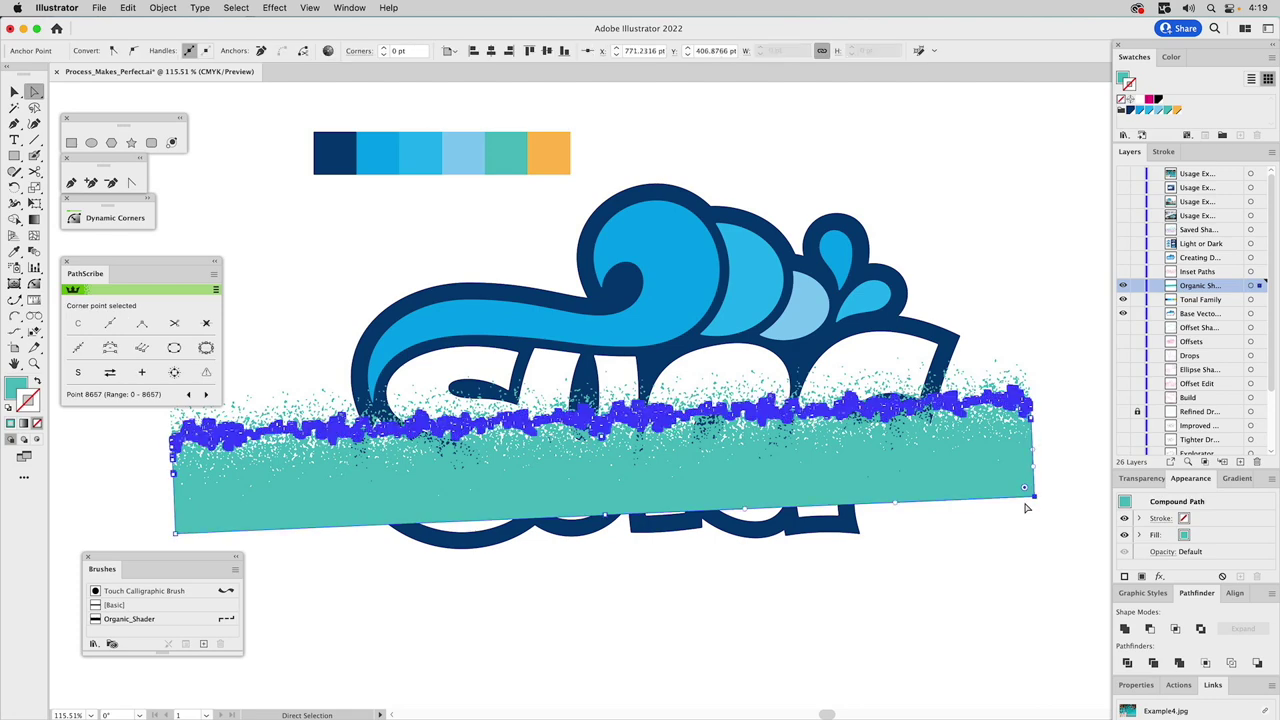
left_click(1008, 534)
Step: Isolate the teal compound path and move its bottom-edge anchor points down, making the band about 202 pt tall
key("v")
double_click(1003, 504)
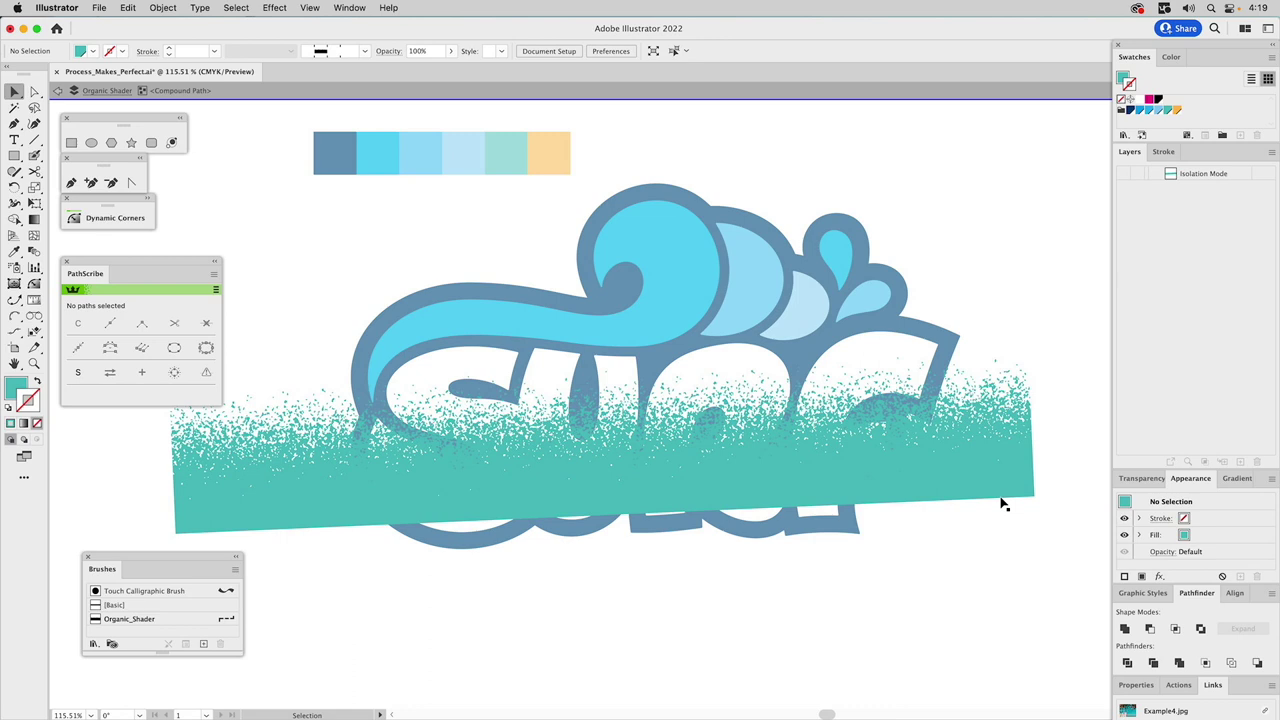
key("a")
left_click(1025, 497)
left_click_drag(651, 563, 574, 510)
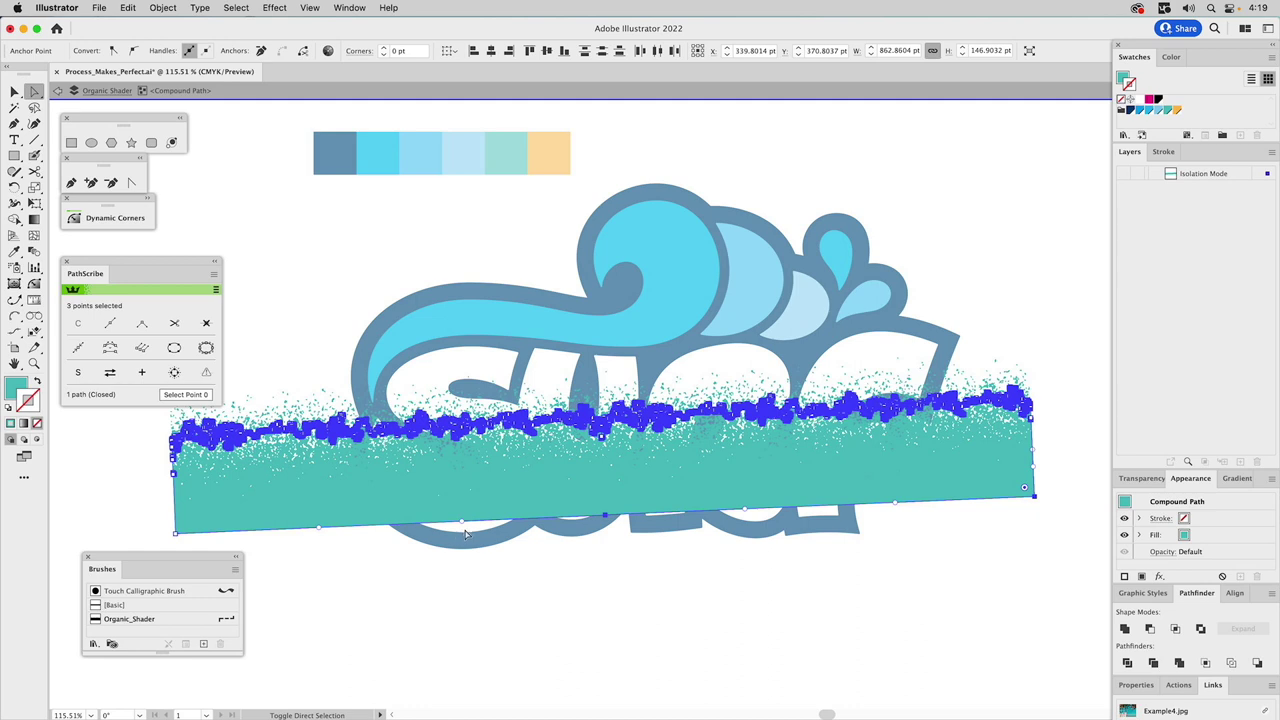
left_click(175, 532, "shift")
left_click_drag(178, 538, 175, 566)
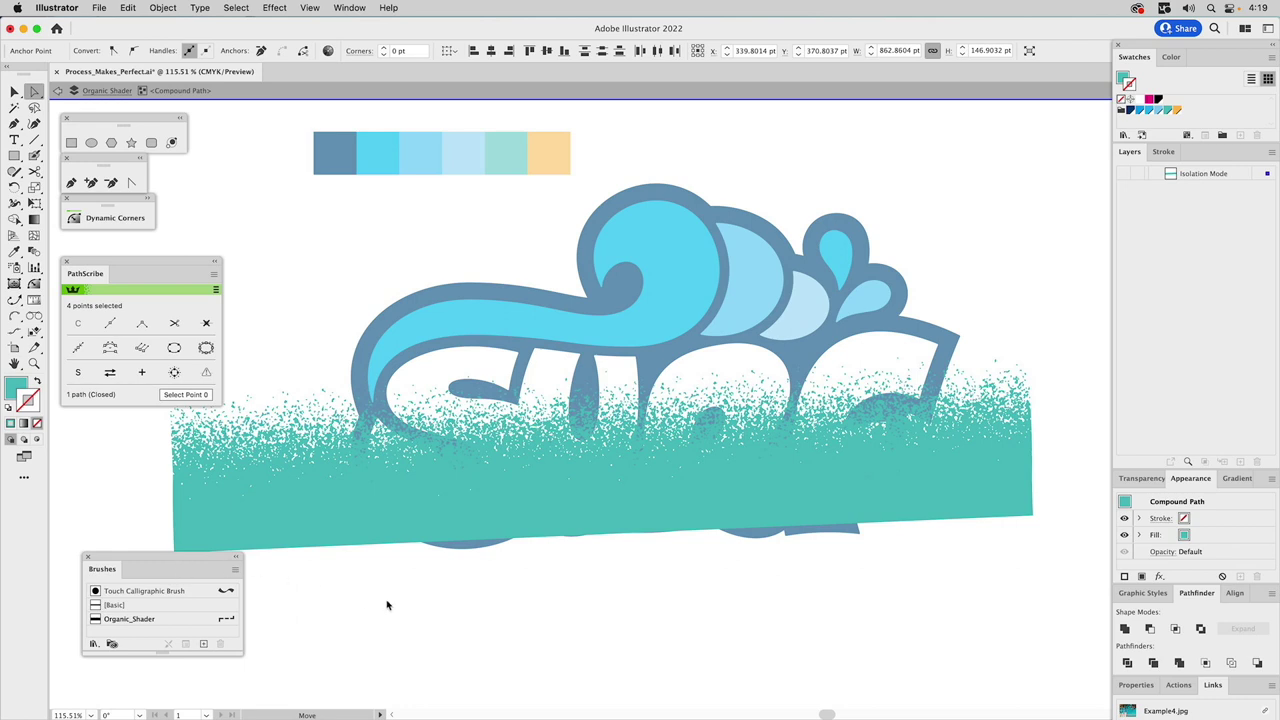
key("super+z")
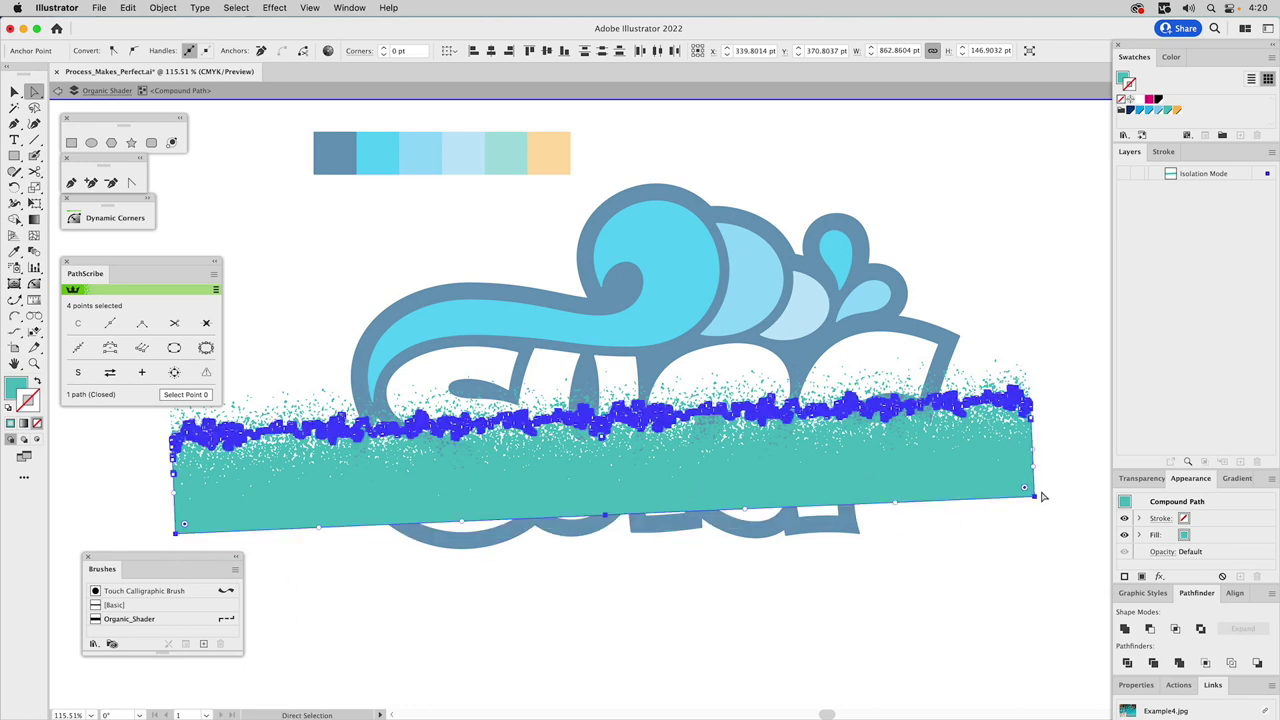
left_click_drag(1036, 496, 1037, 540)
key("super+z")
double_click(974, 580)
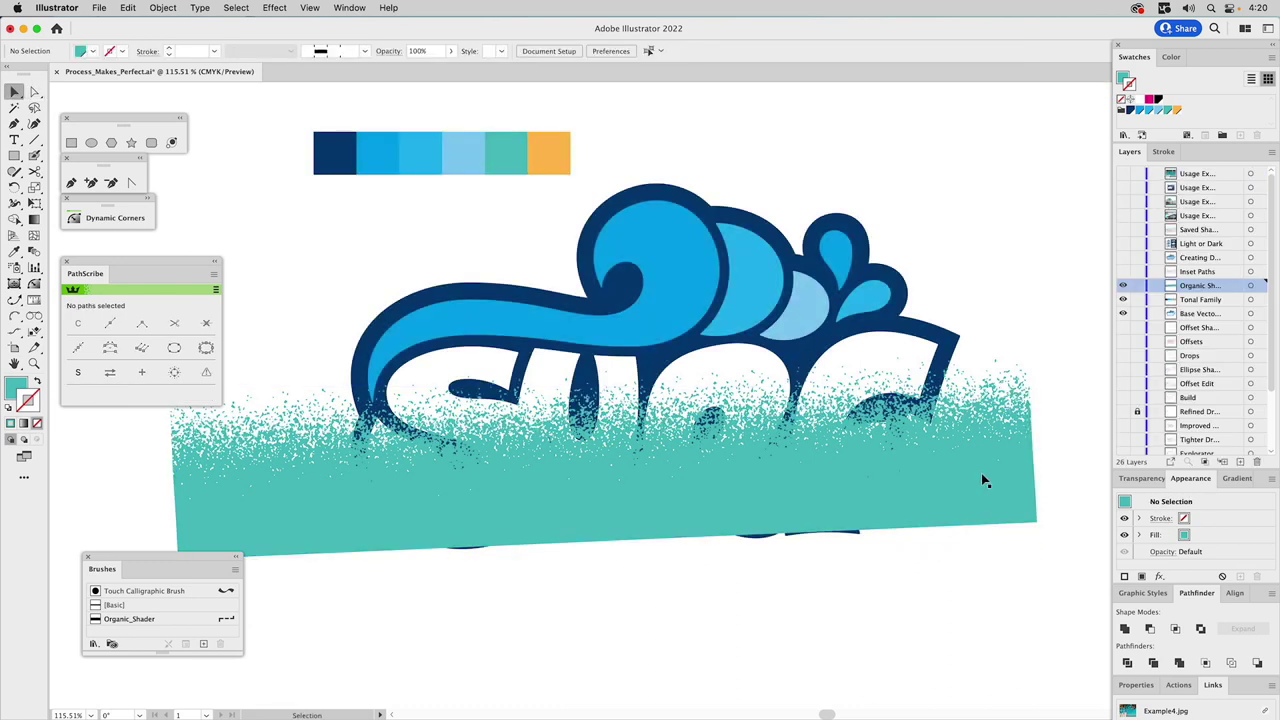
Step: Show the Inset Paths layer and intersect the teal shading with the magenta inset lettering so only the overlap remains
left_click(1123, 272)
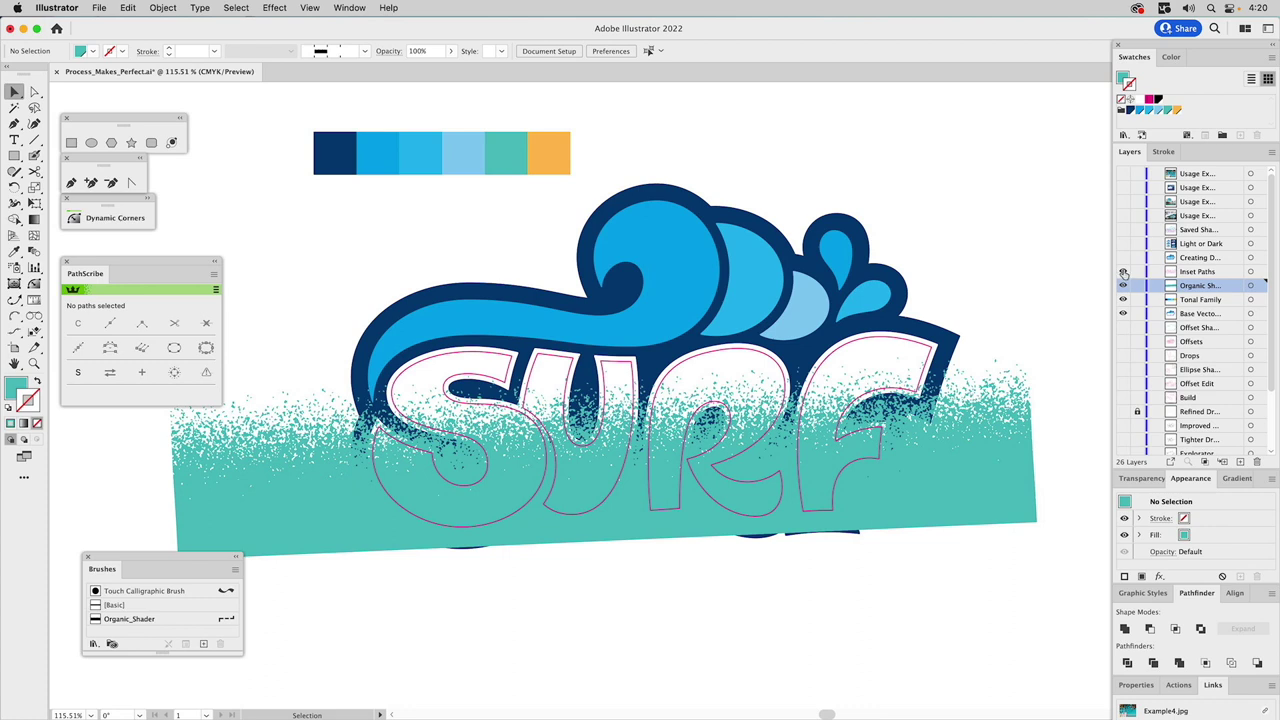
left_click(910, 345)
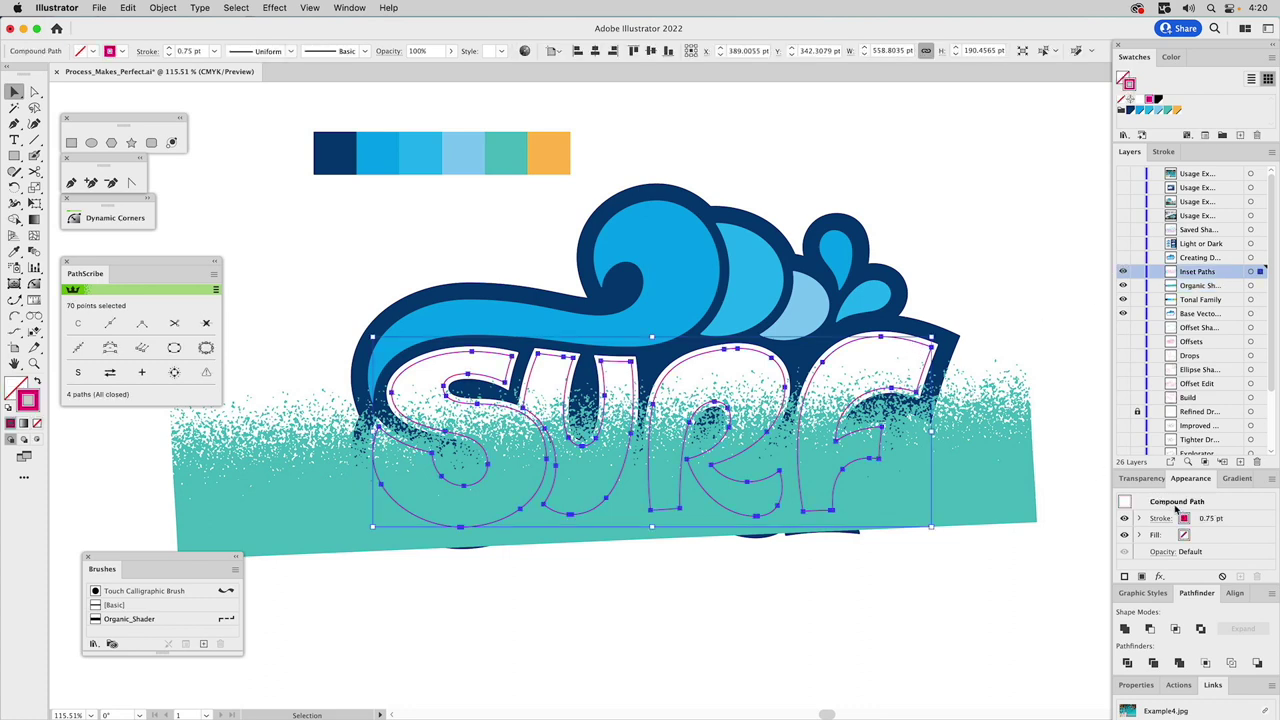
left_click(985, 478)
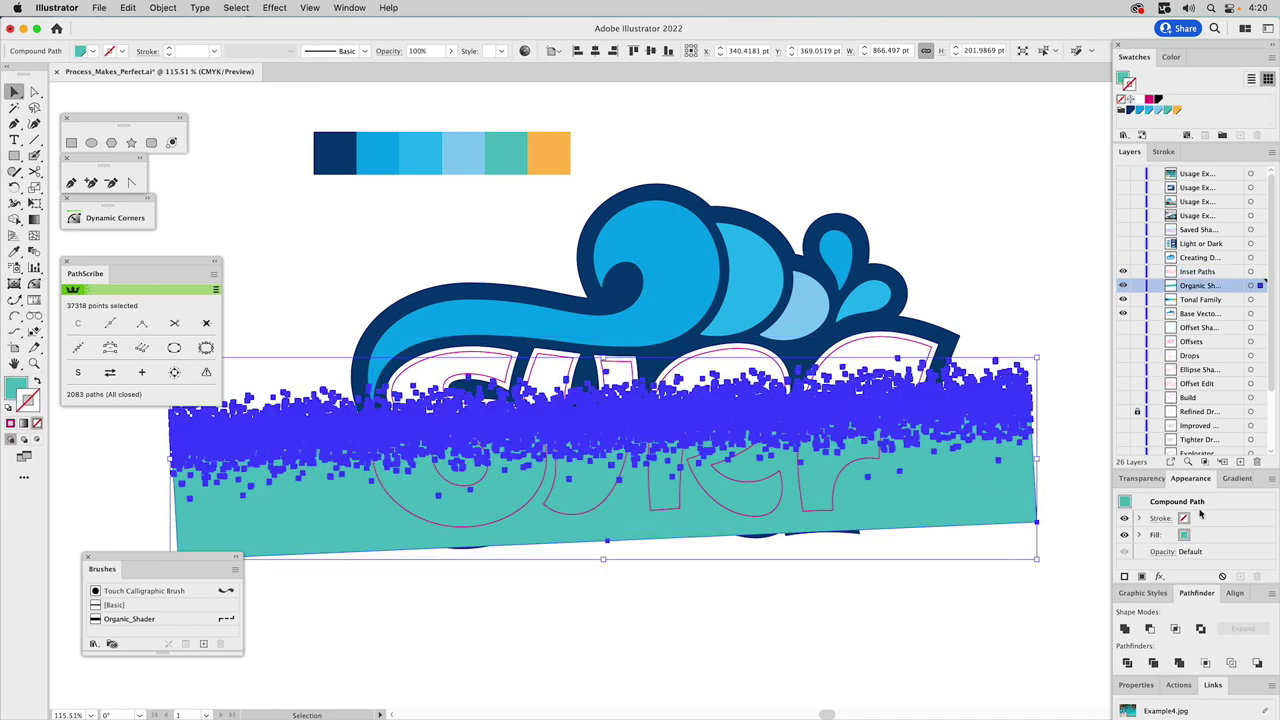
left_click(922, 348, "shift")
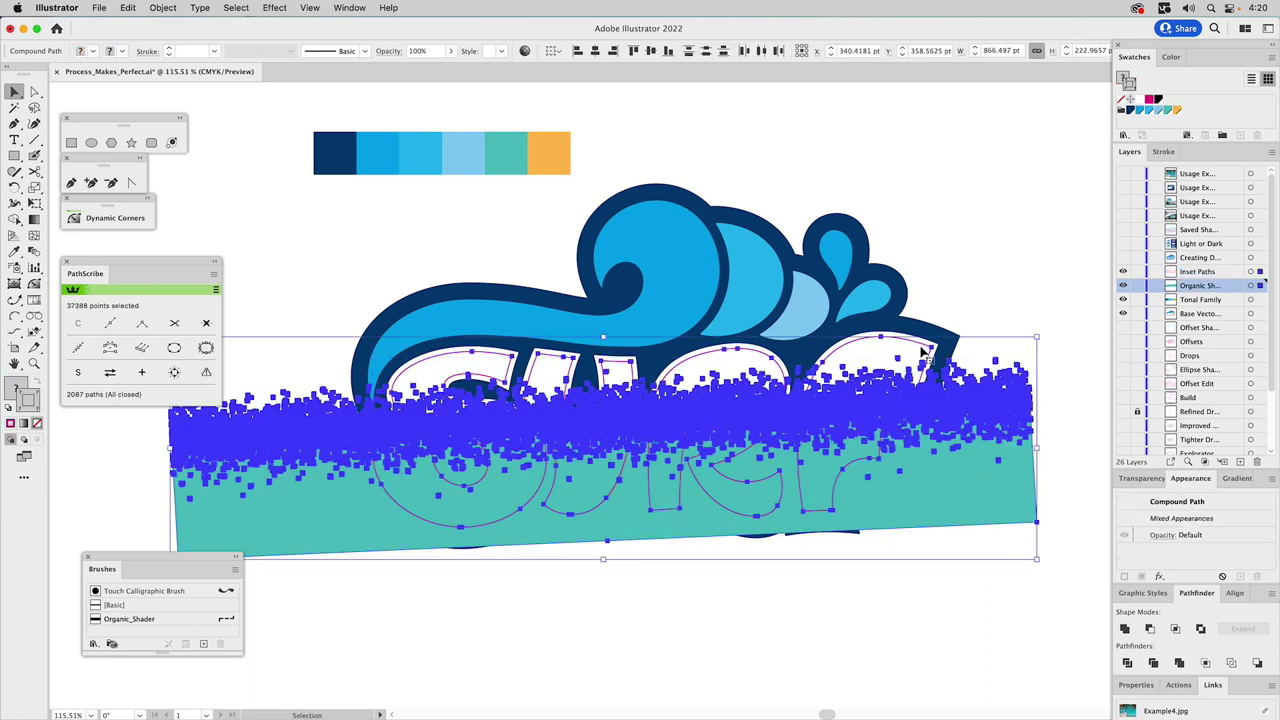
left_click(1175, 629)
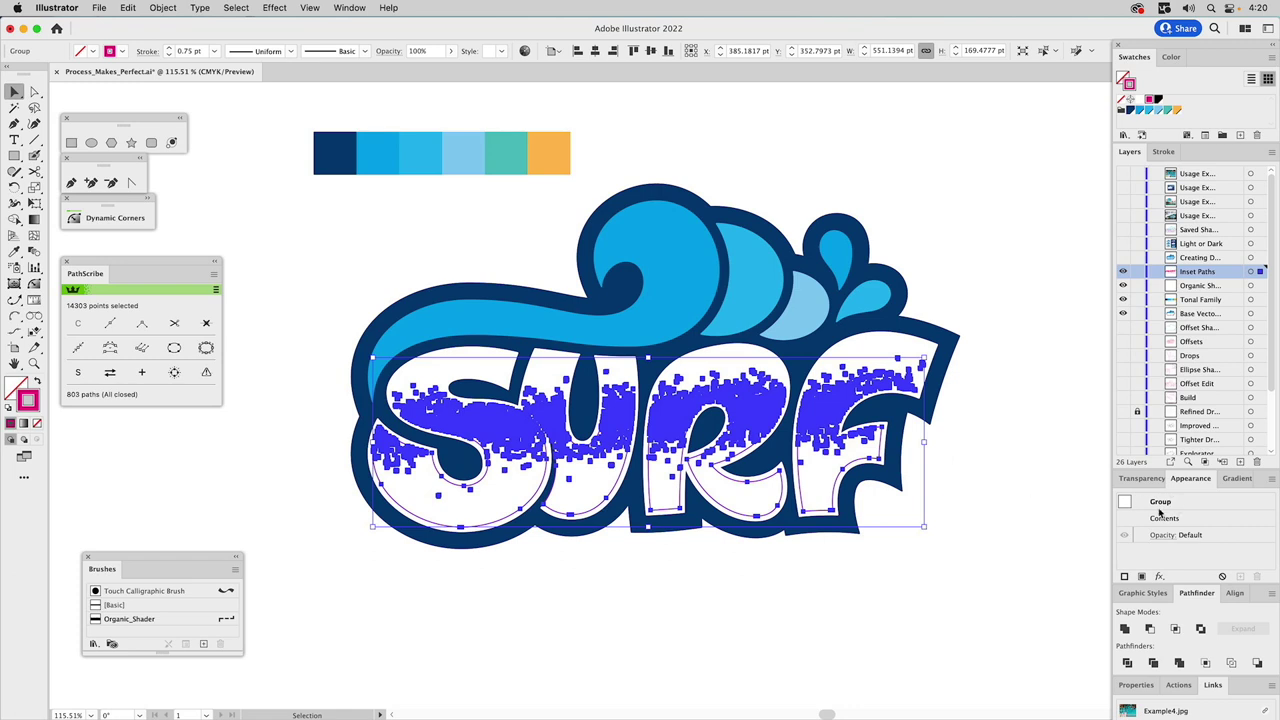
Step: Make the intersected shading one compound path, give it no stroke and the teal swatch fill, and deselect it
key("super+8")
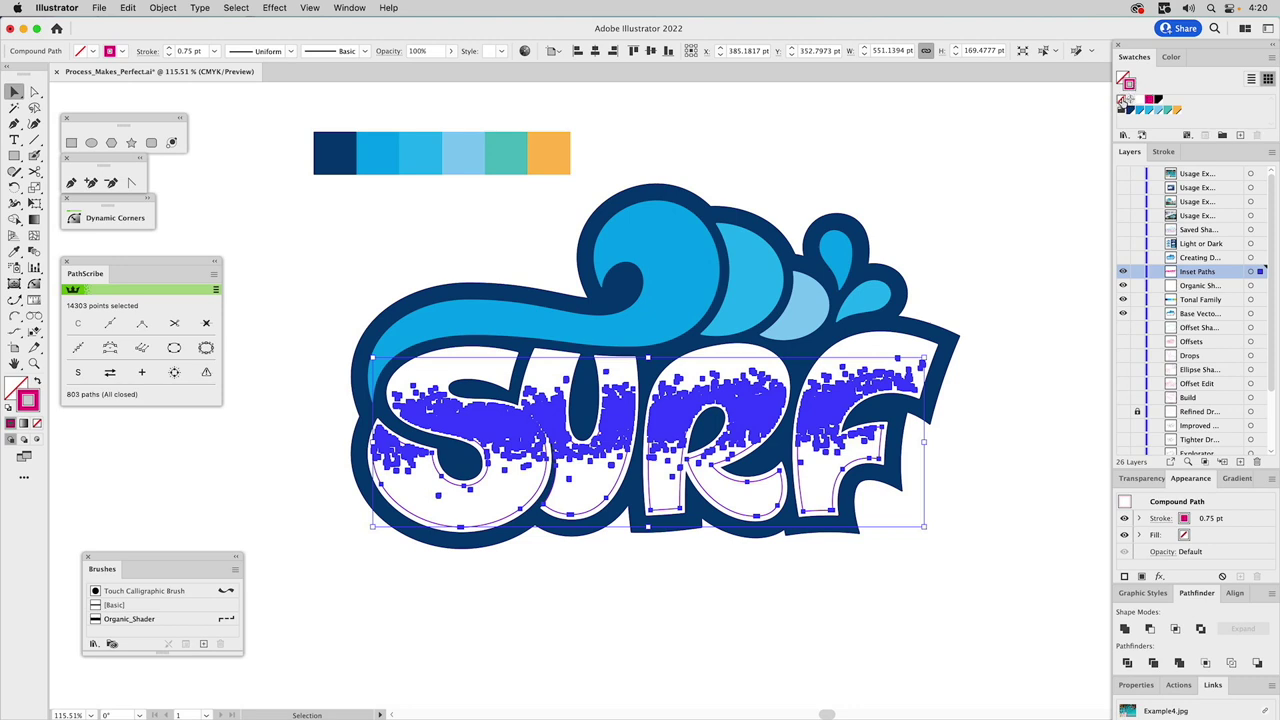
left_click(1126, 100)
key("x")
left_click(1166, 112)
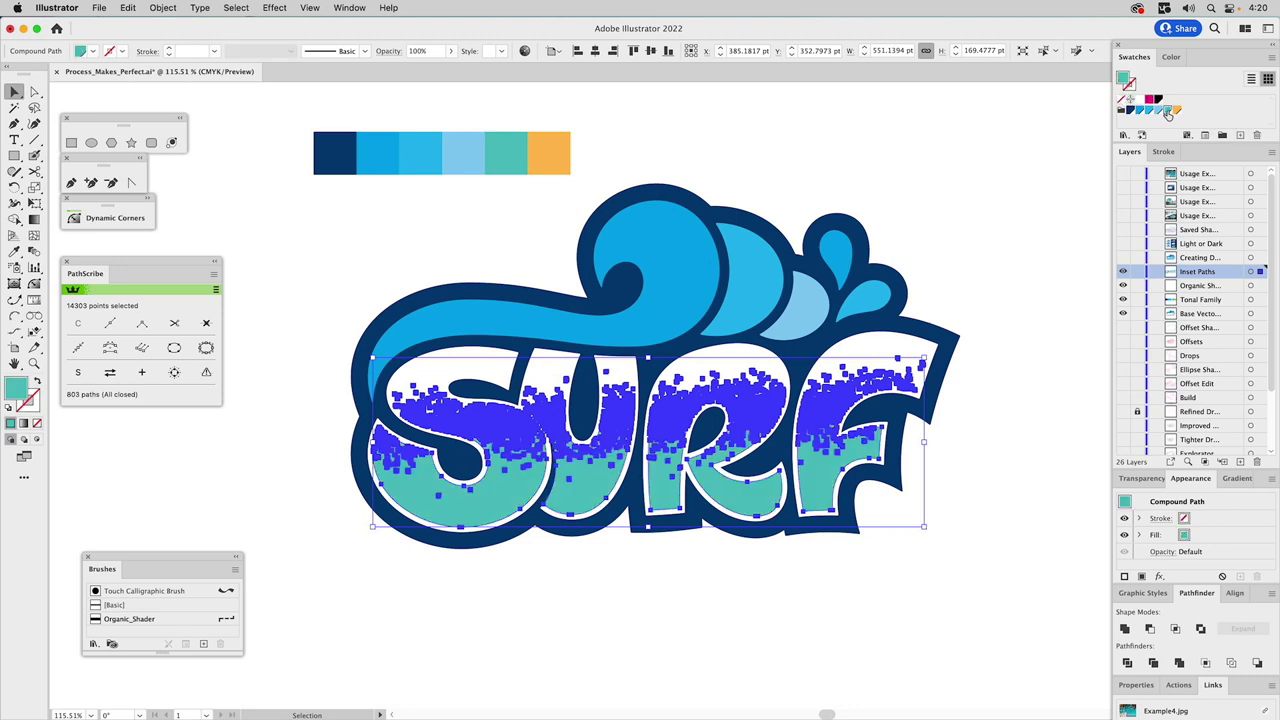
left_click(1022, 248)
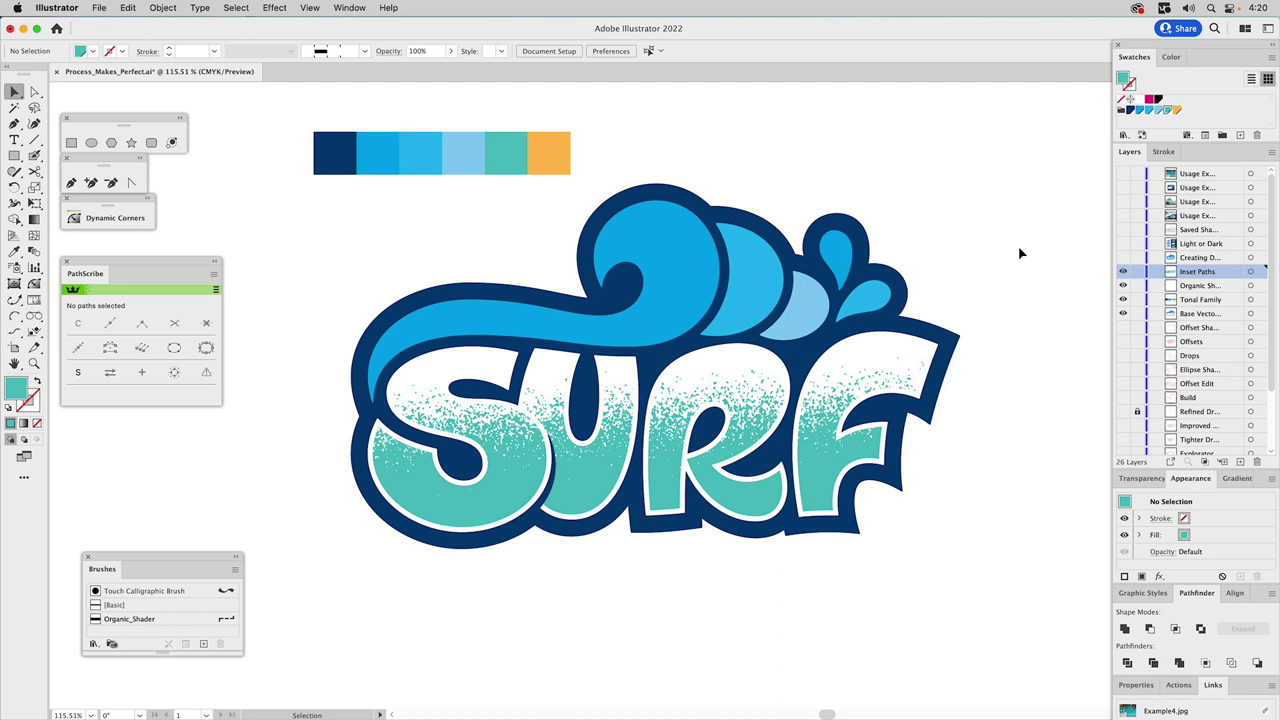
Step: Put away the brush list and review the light-blue logo version, Light or Dark variations, saved shapes and lower two usage example layers
left_click(87, 557)
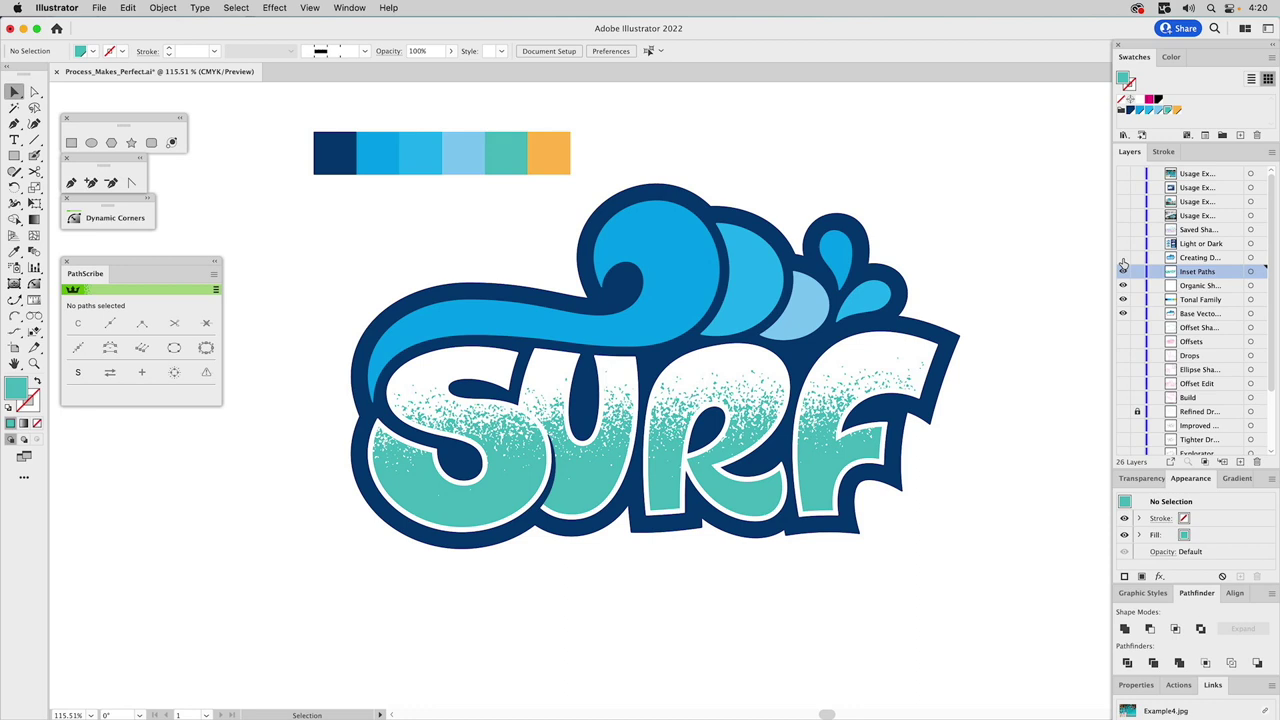
left_click(1123, 259)
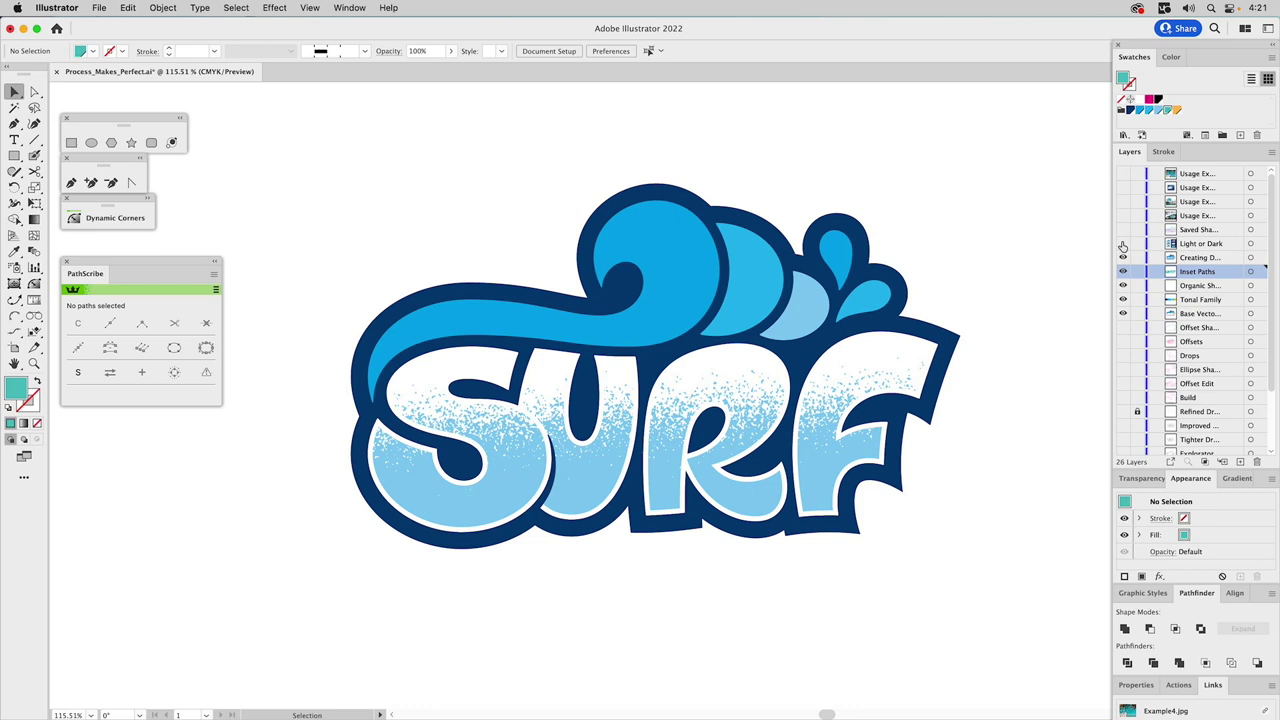
left_click(1122, 244, "alt")
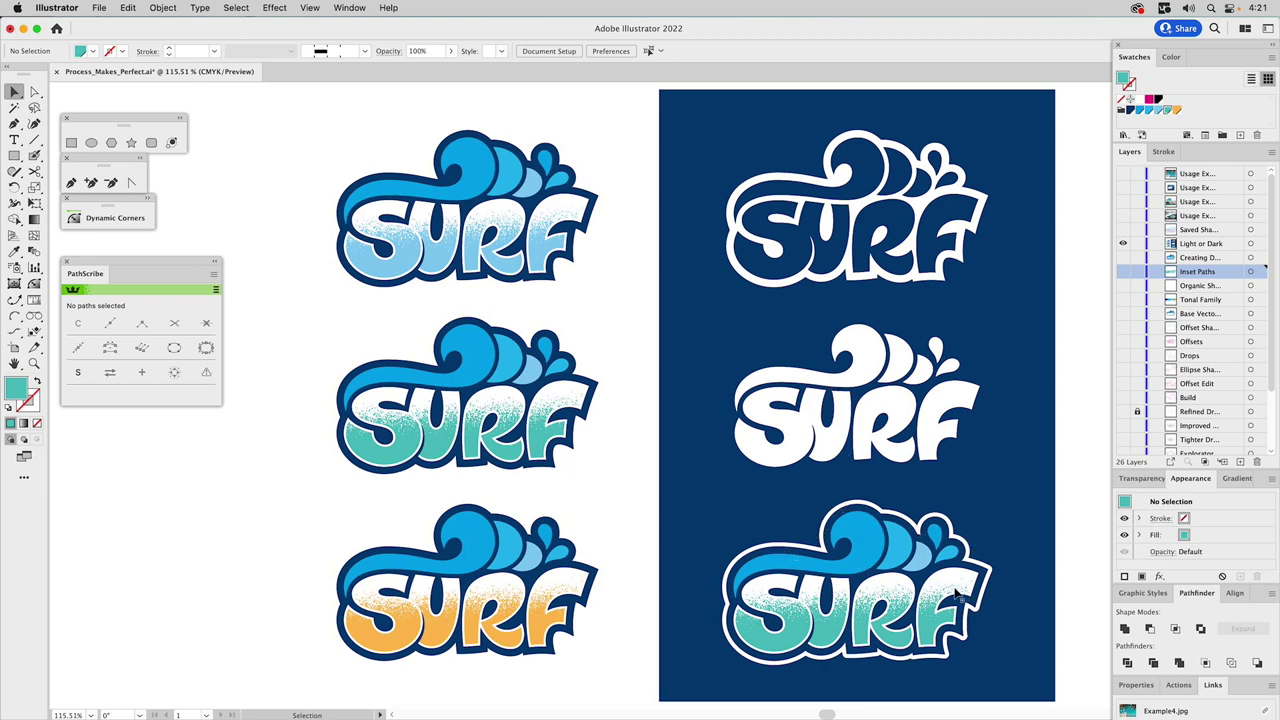
left_click(1123, 245)
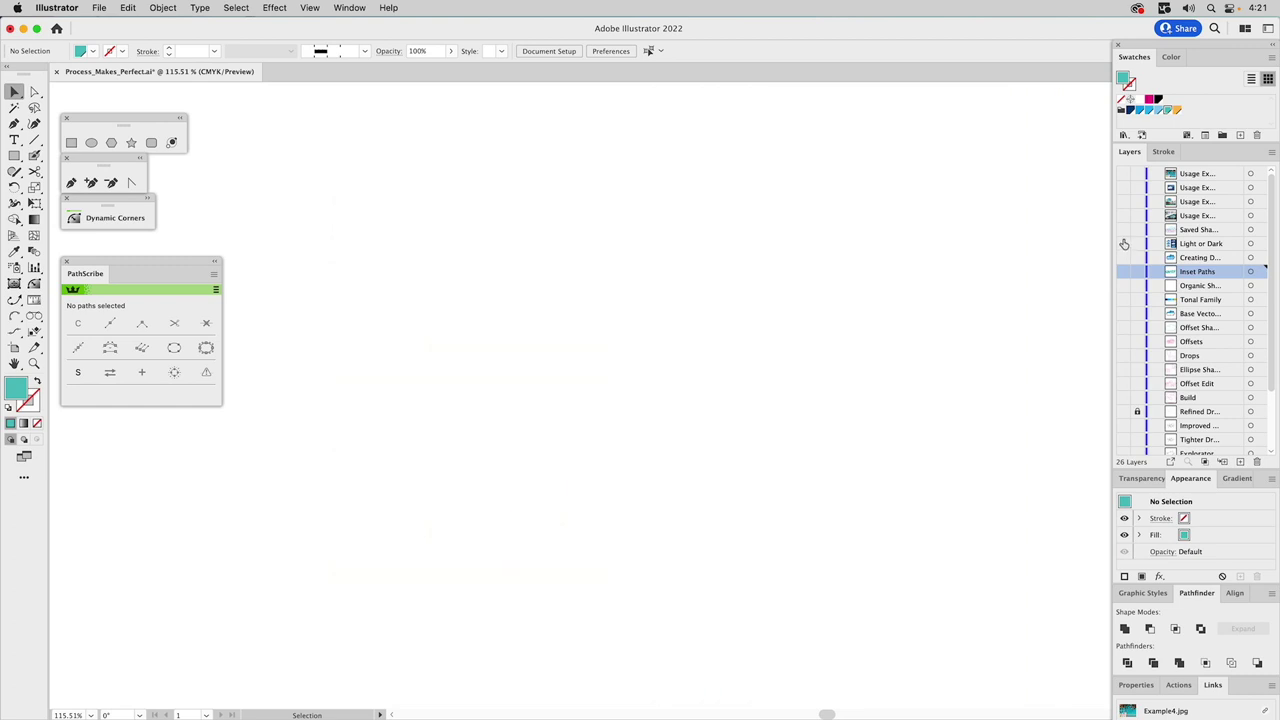
left_click(1122, 231)
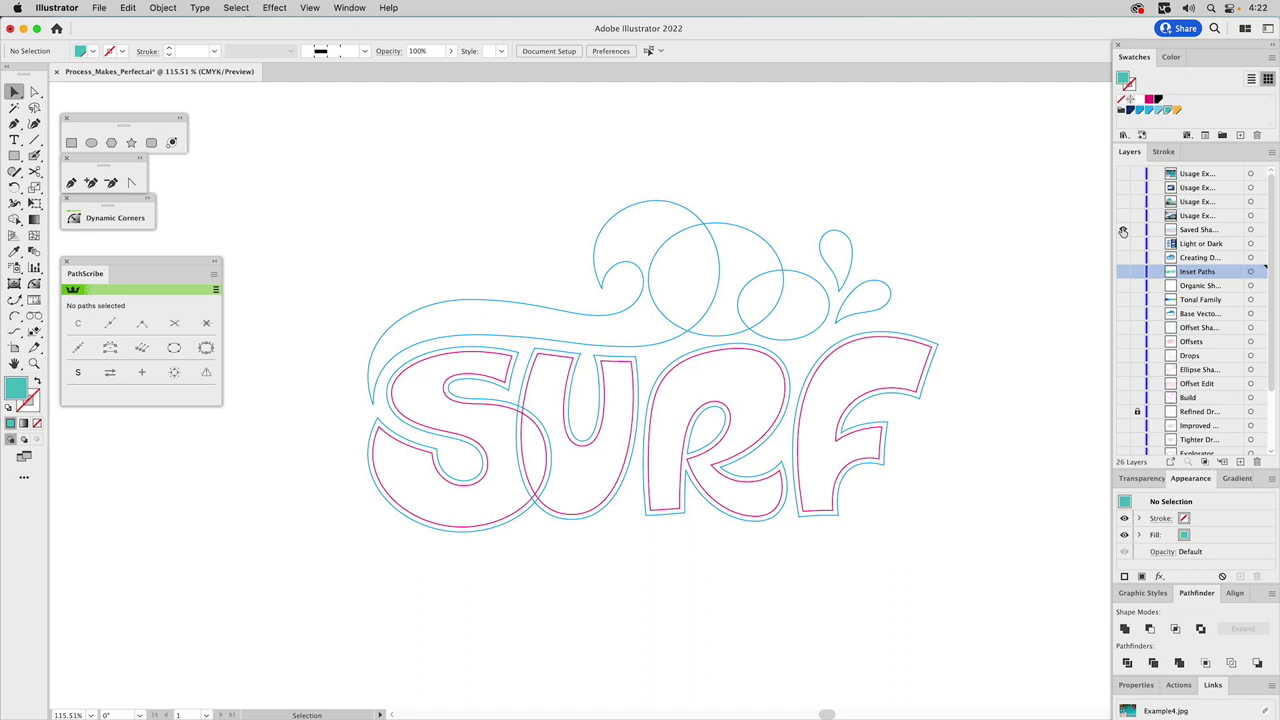
left_click(1123, 231)
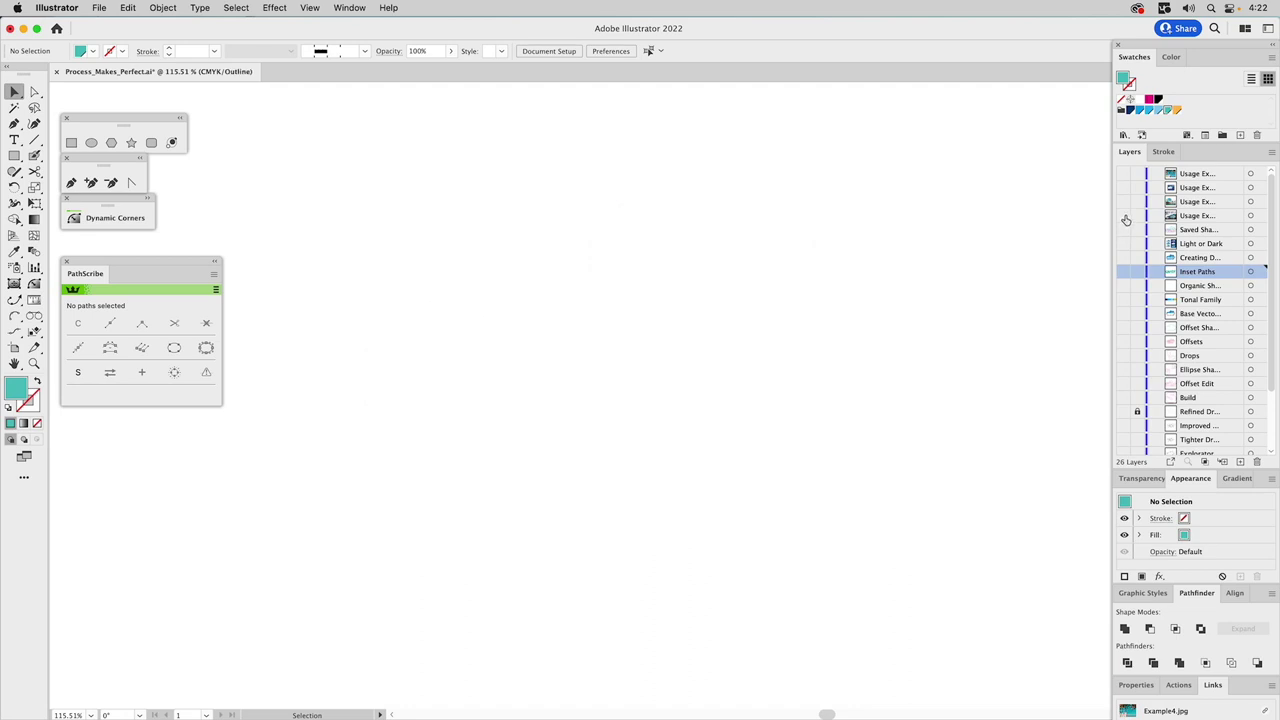
left_click(1123, 219, "super")
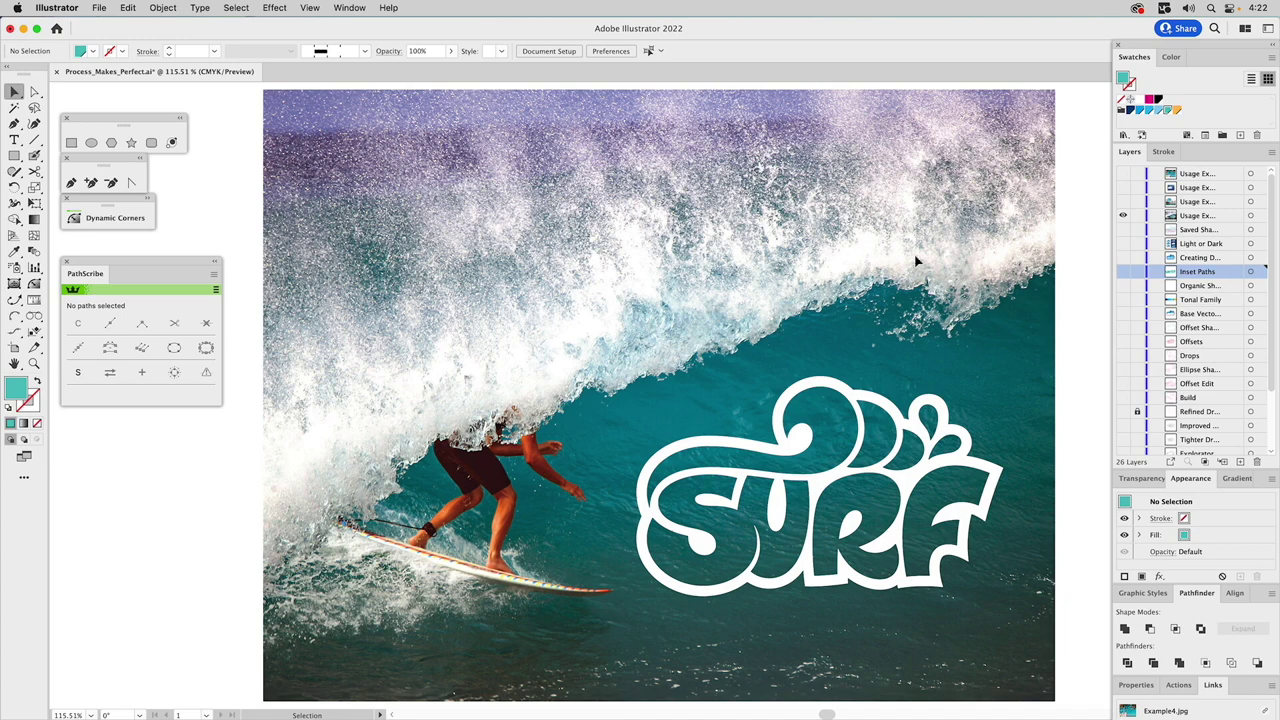
left_click(1122, 201)
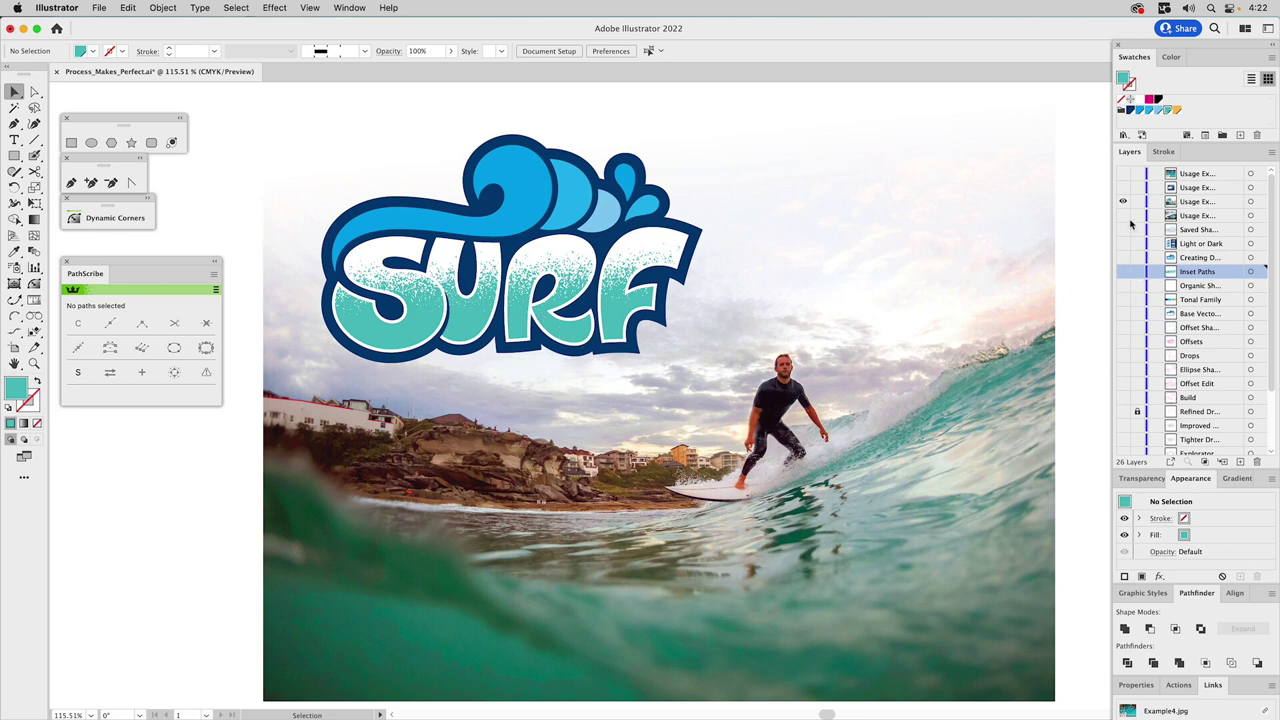
Step: Show only the usage example with the white logo on the blue surfer photo and sample a dark blue from its water
left_click(1122, 188)
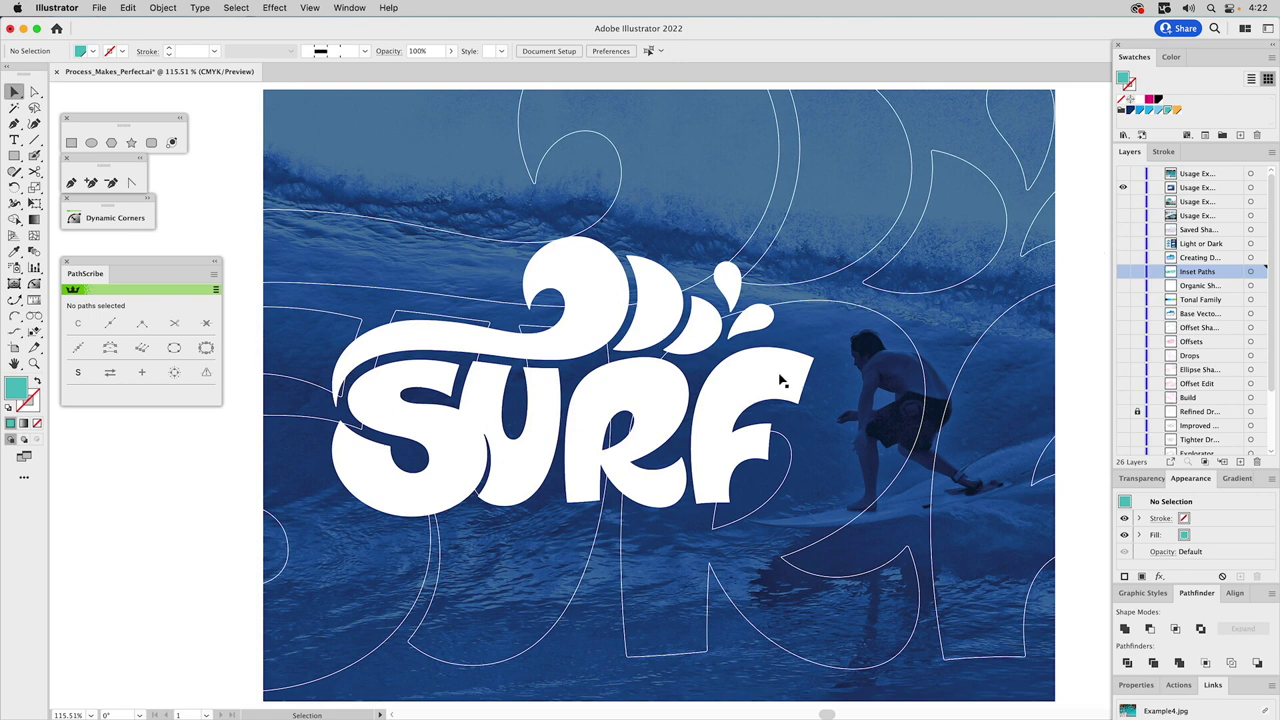
left_click(20, 252)
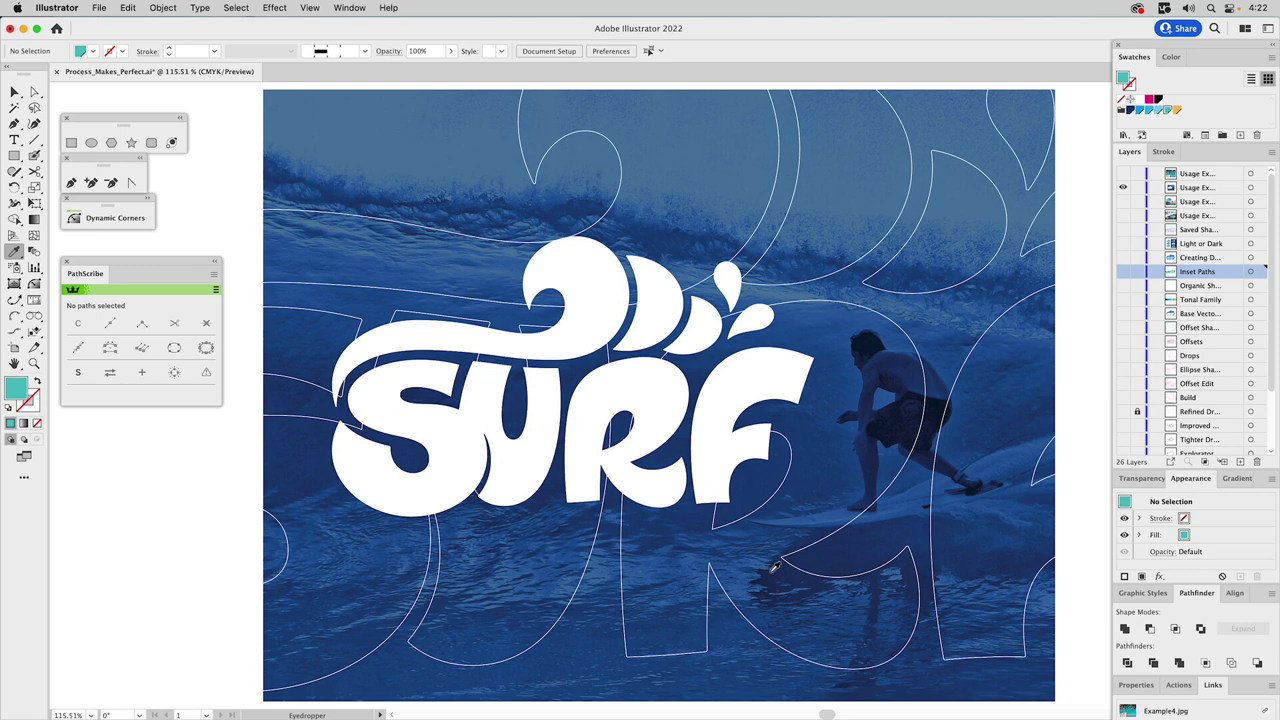
left_click(774, 567)
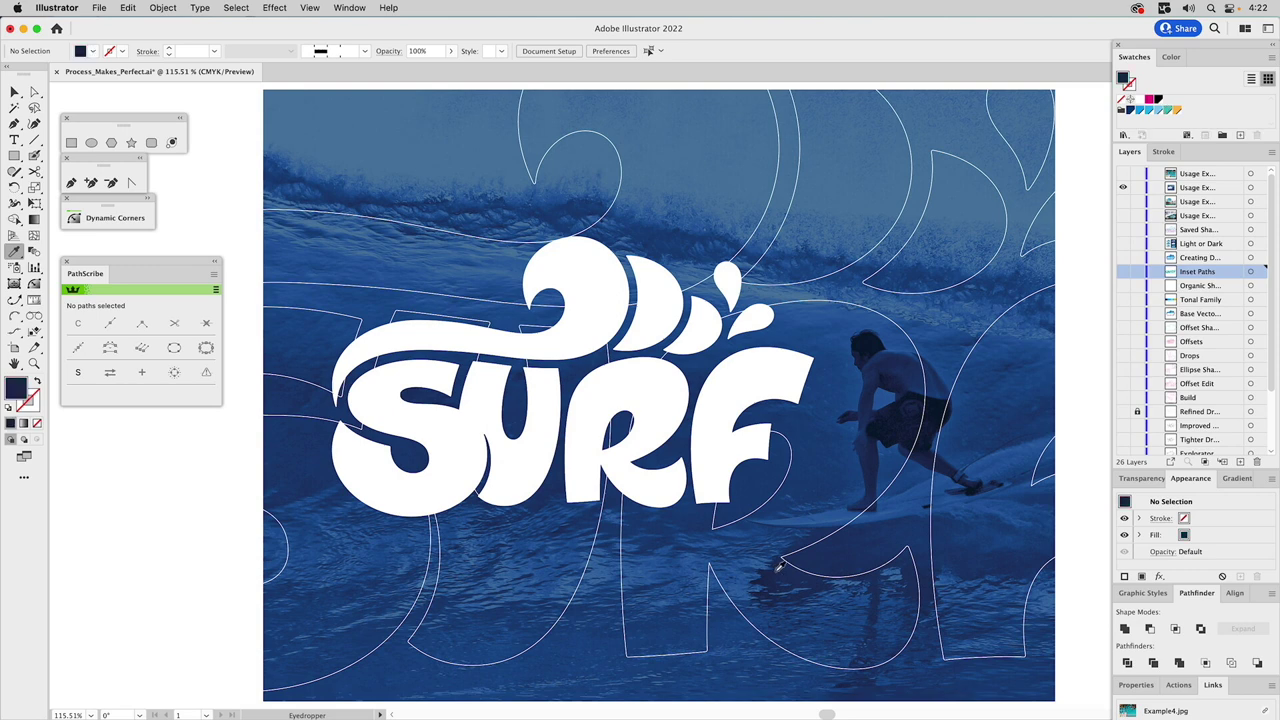
left_click(772, 548)
Step: Round the sampled blue to C=98 M=78 Y=15 K=5 and save it as a global swatch
left_click(1174, 57)
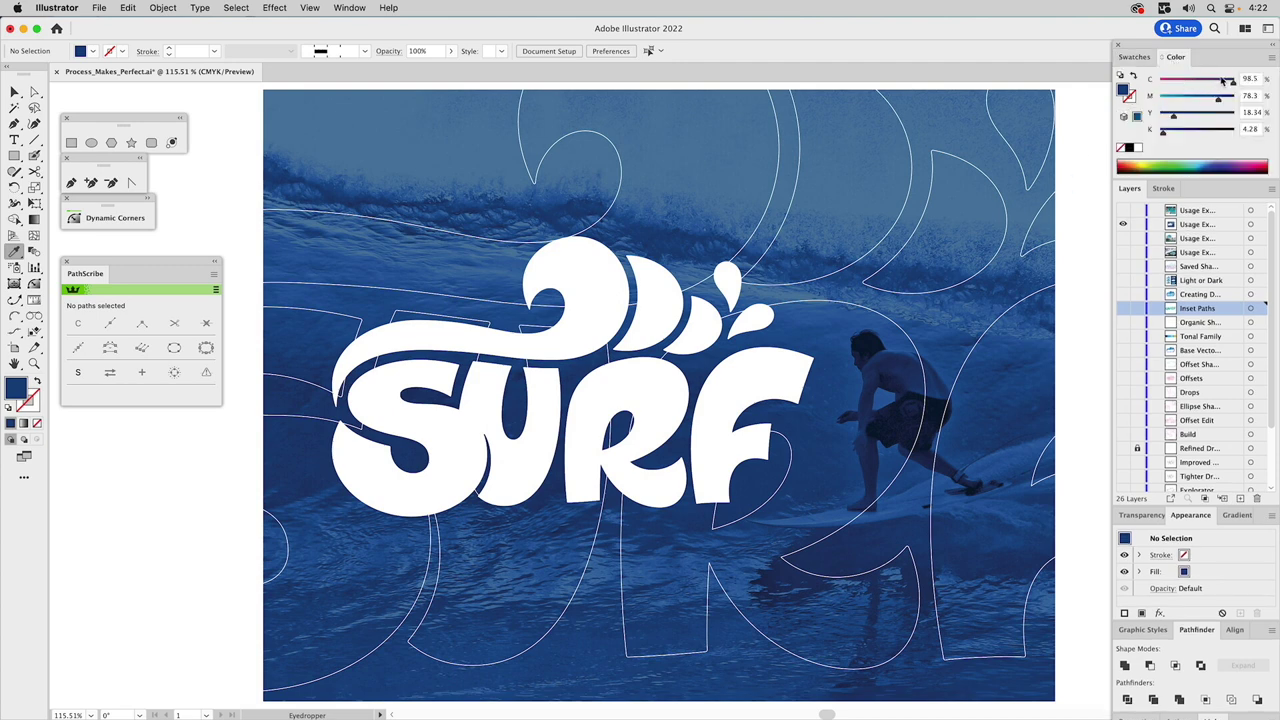
left_click_drag(1233, 86, 1219, 101)
left_click_drag(1175, 118, 1164, 132)
left_click_drag(1126, 92, 1194, 116)
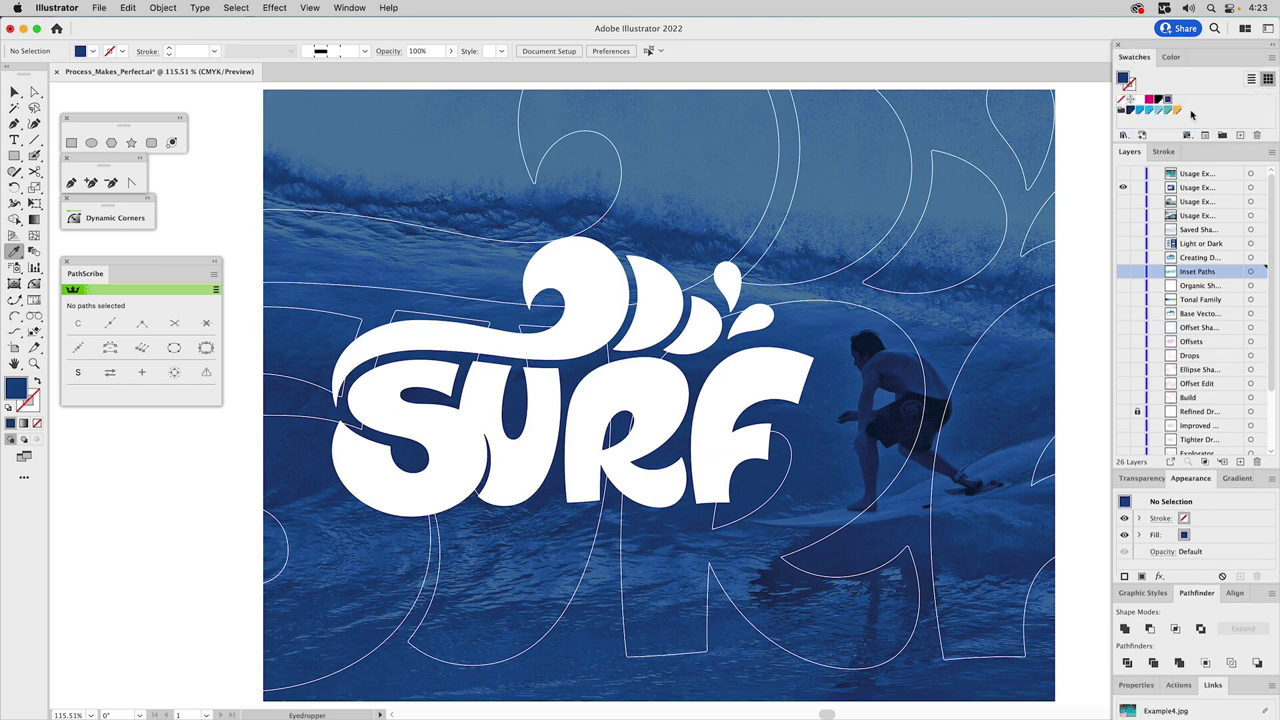
double_click(1167, 102)
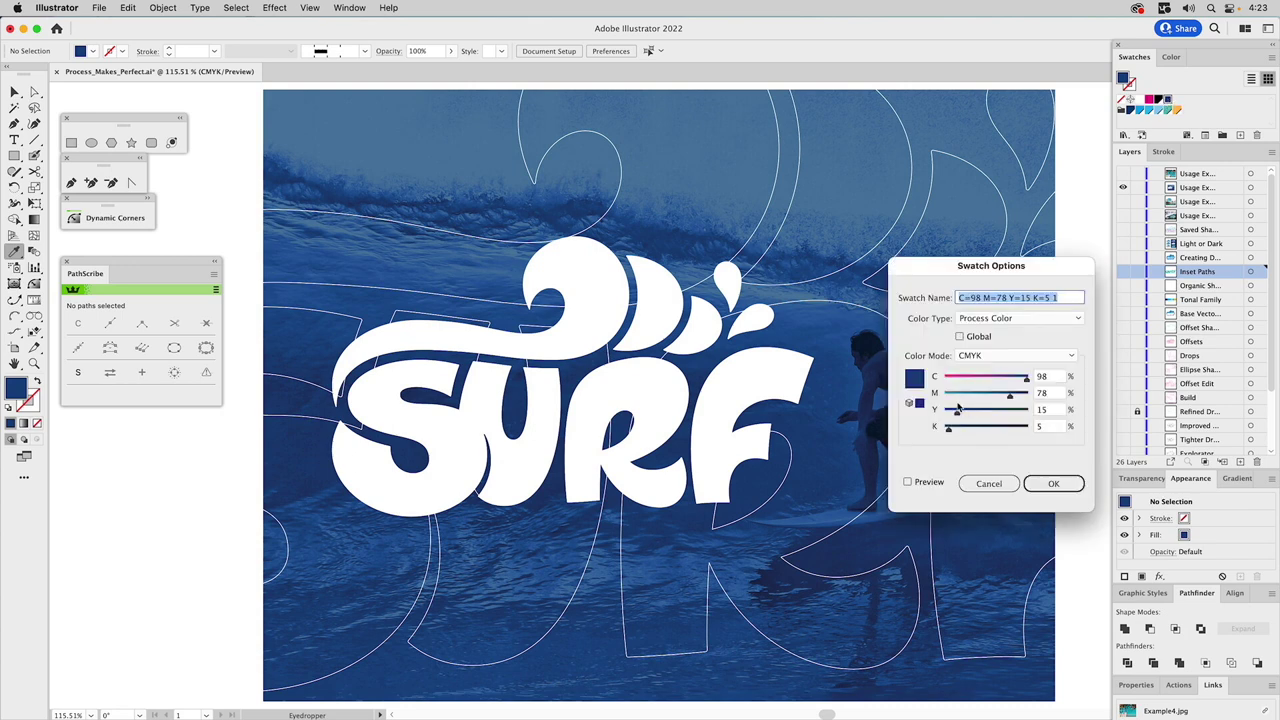
left_click(985, 337)
left_click(1050, 481)
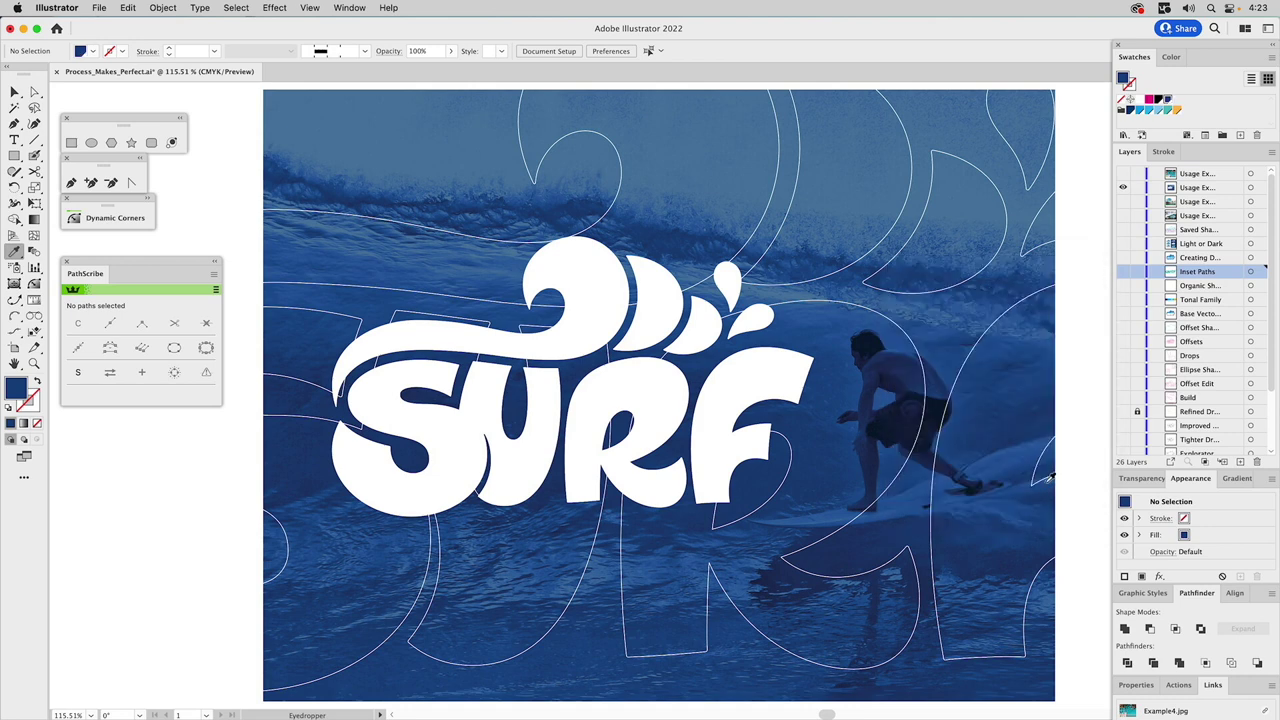
Step: Start an Outer Glow effect on the white SURF logo and set its blending mode to Multiply
key("v")
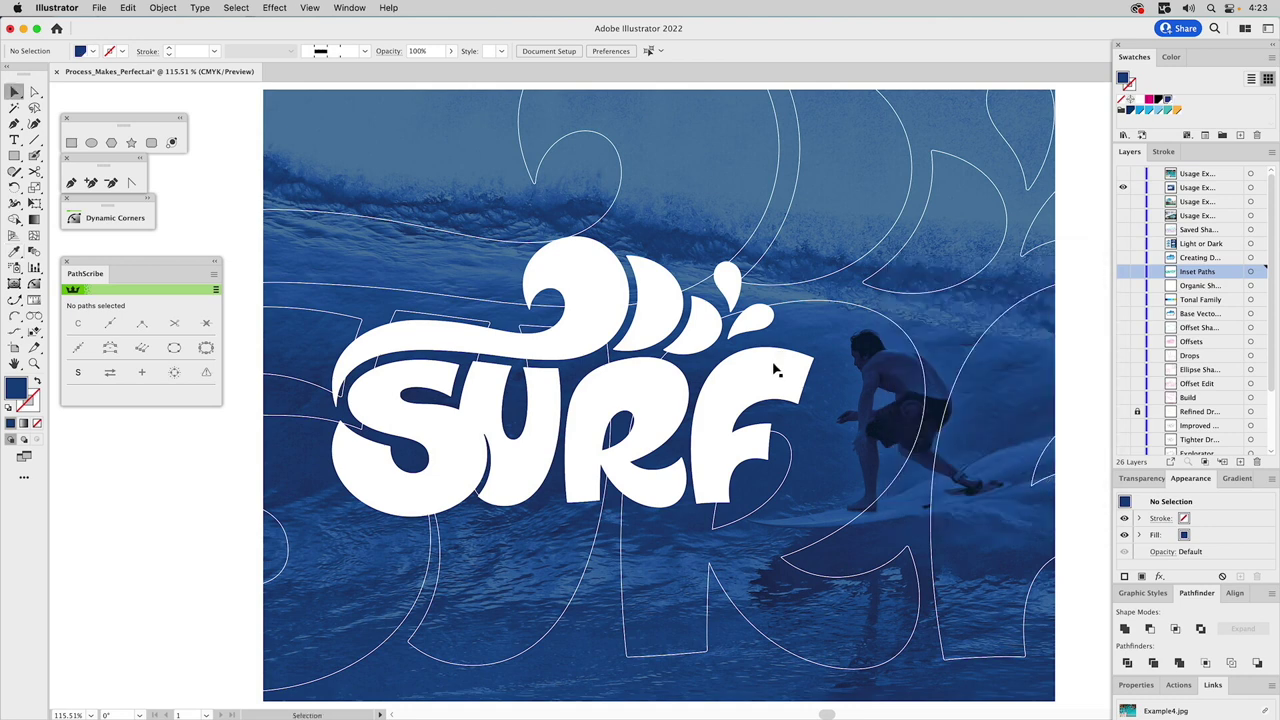
left_click(775, 371)
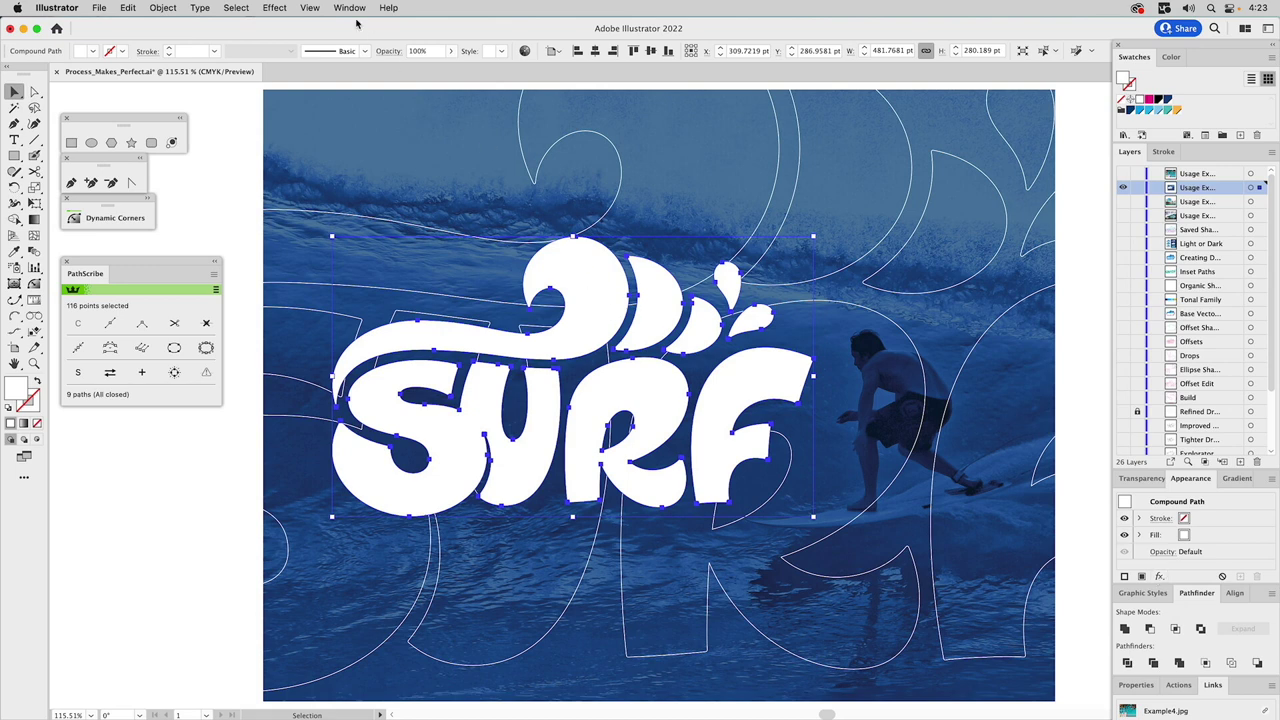
left_click(274, 7)
mouse_move(288, 210)
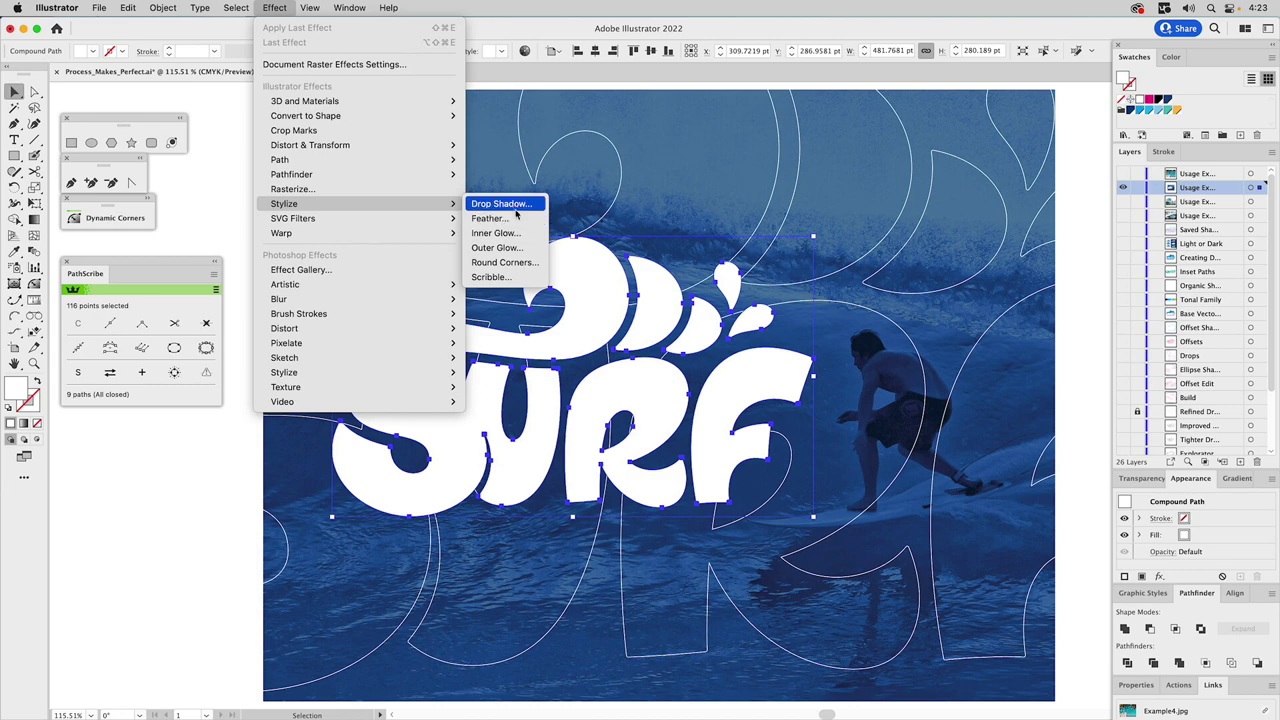
left_click(496, 248)
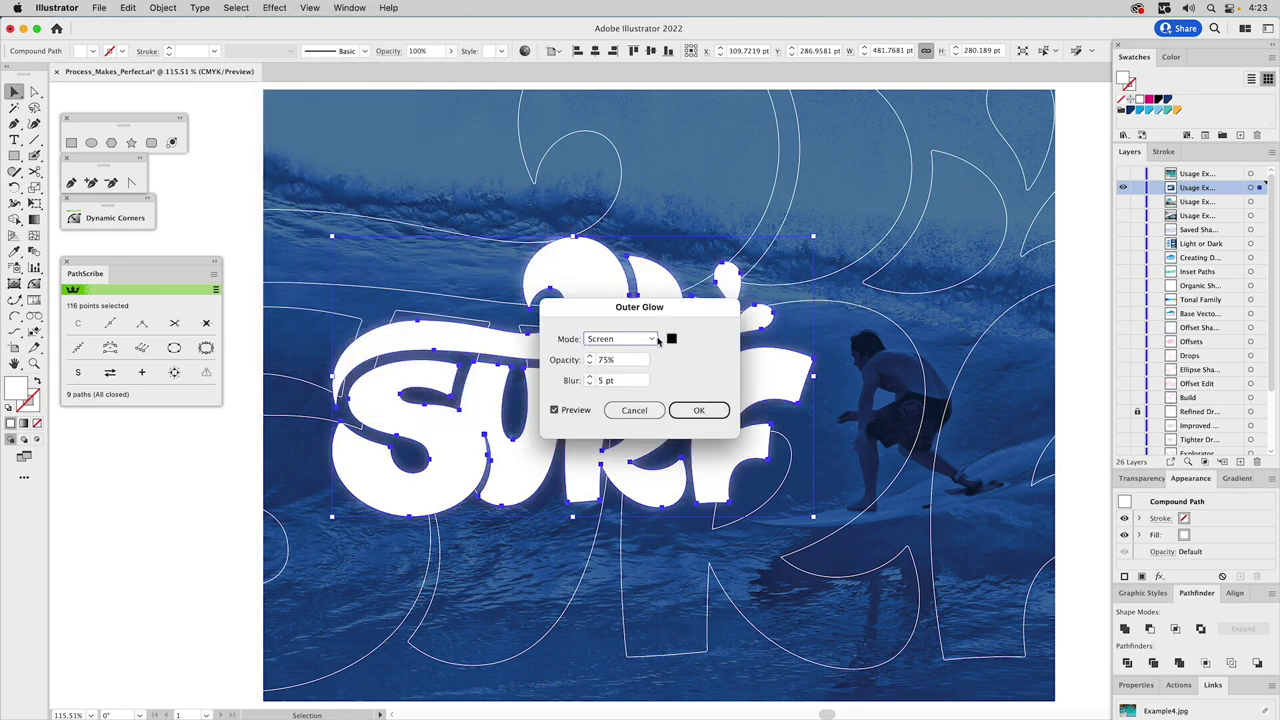
left_click(622, 344)
left_click(615, 372)
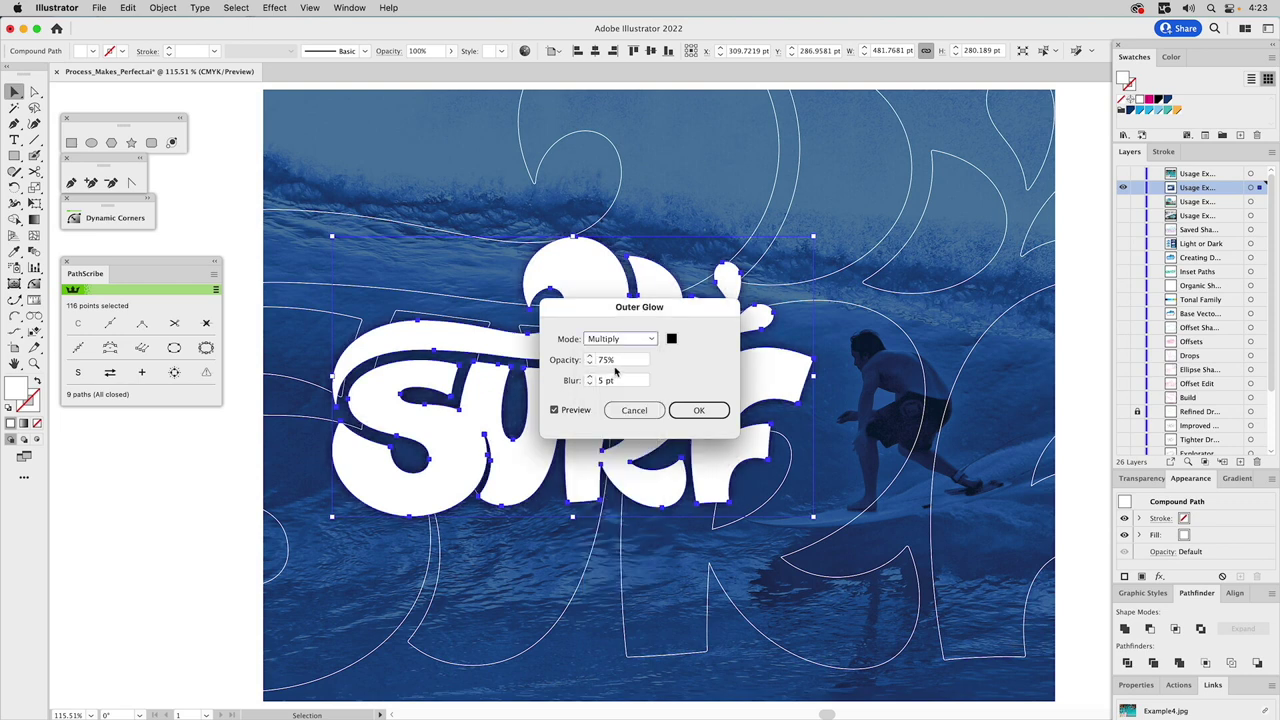
Step: Set the glow color to the C=98 M=78 Y=15 K=5 swatch
left_click(672, 341)
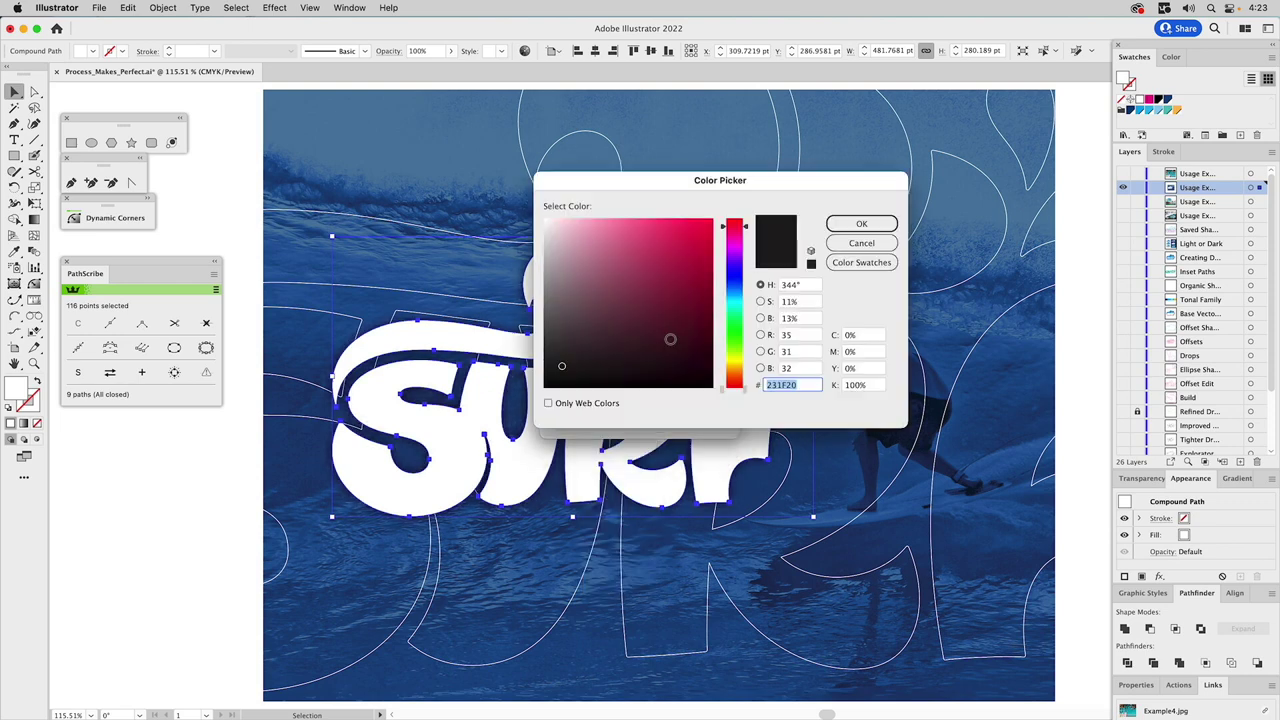
left_click(850, 263)
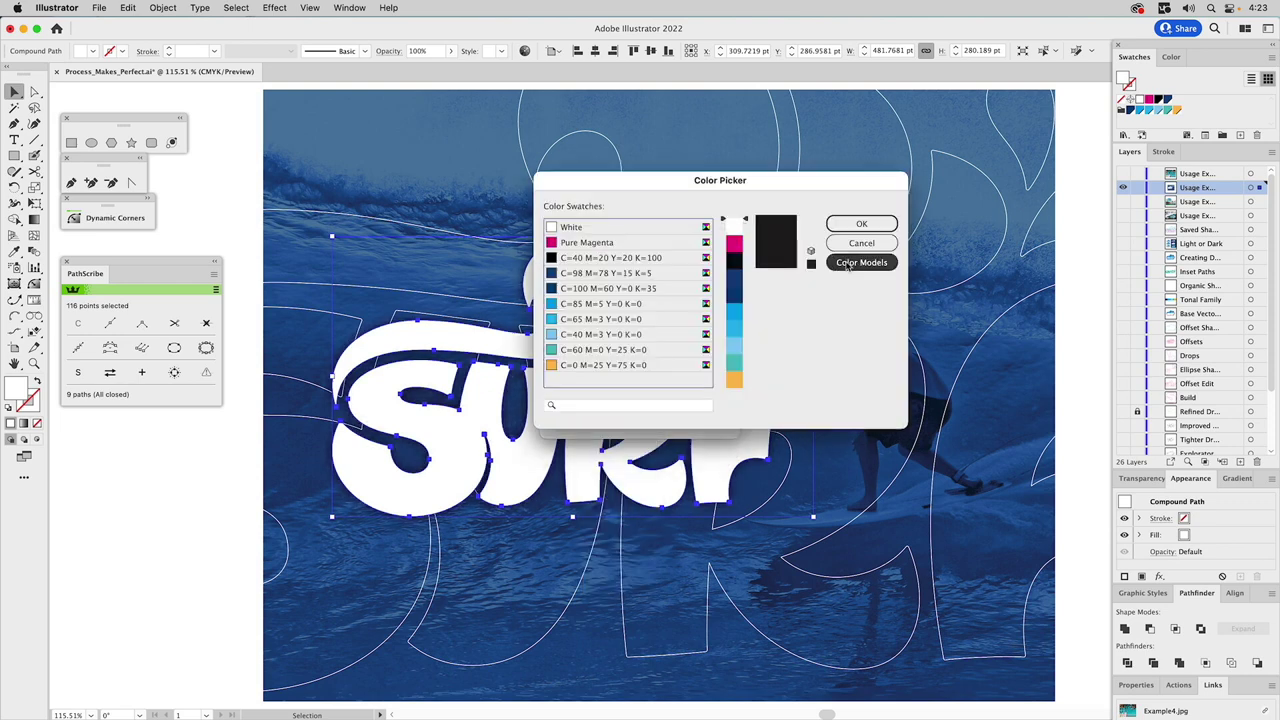
left_click(594, 277)
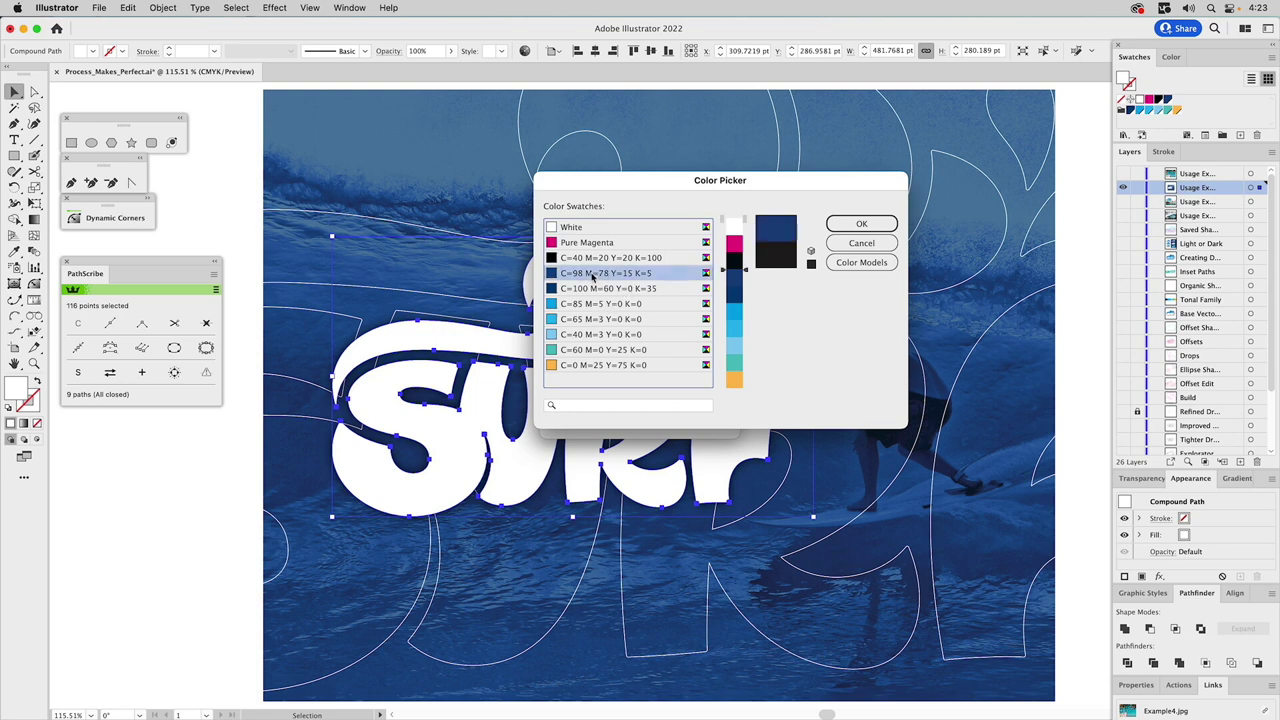
left_click(857, 226)
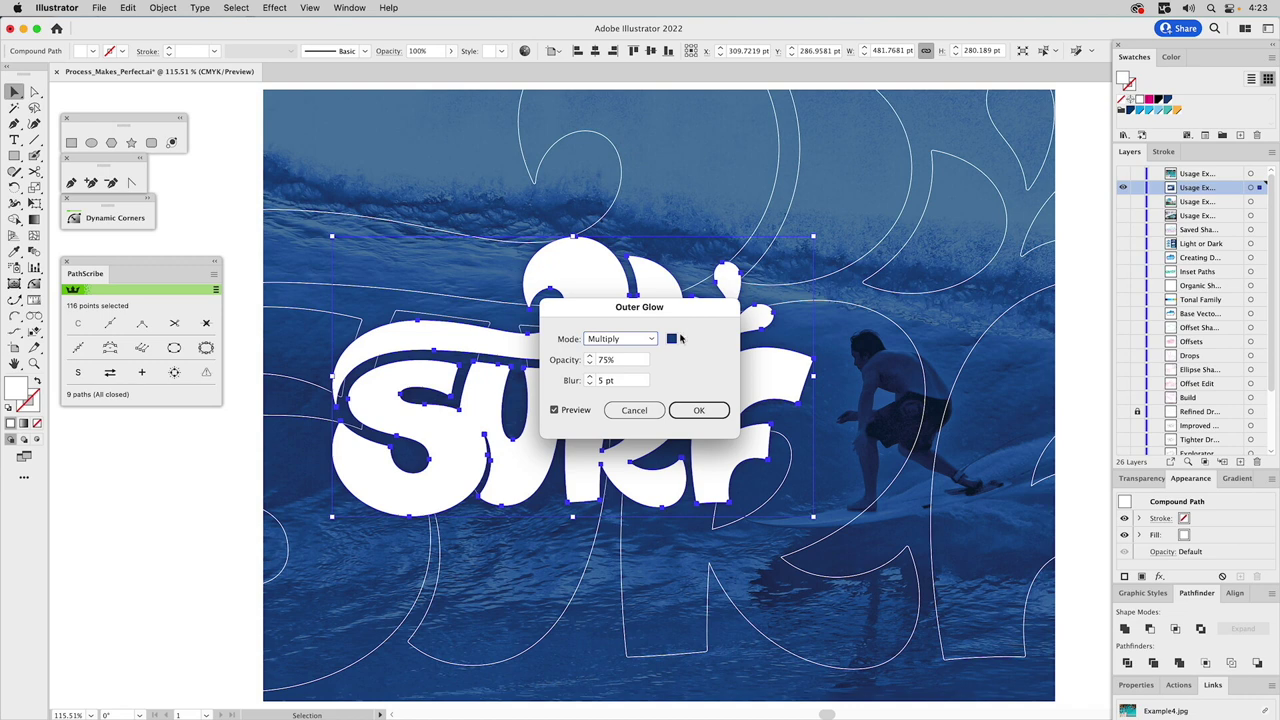
Step: Set the glow's opacity to 85% and its blur to 7 pt, and apply the effect to the logo
left_click(603, 361)
type("8")
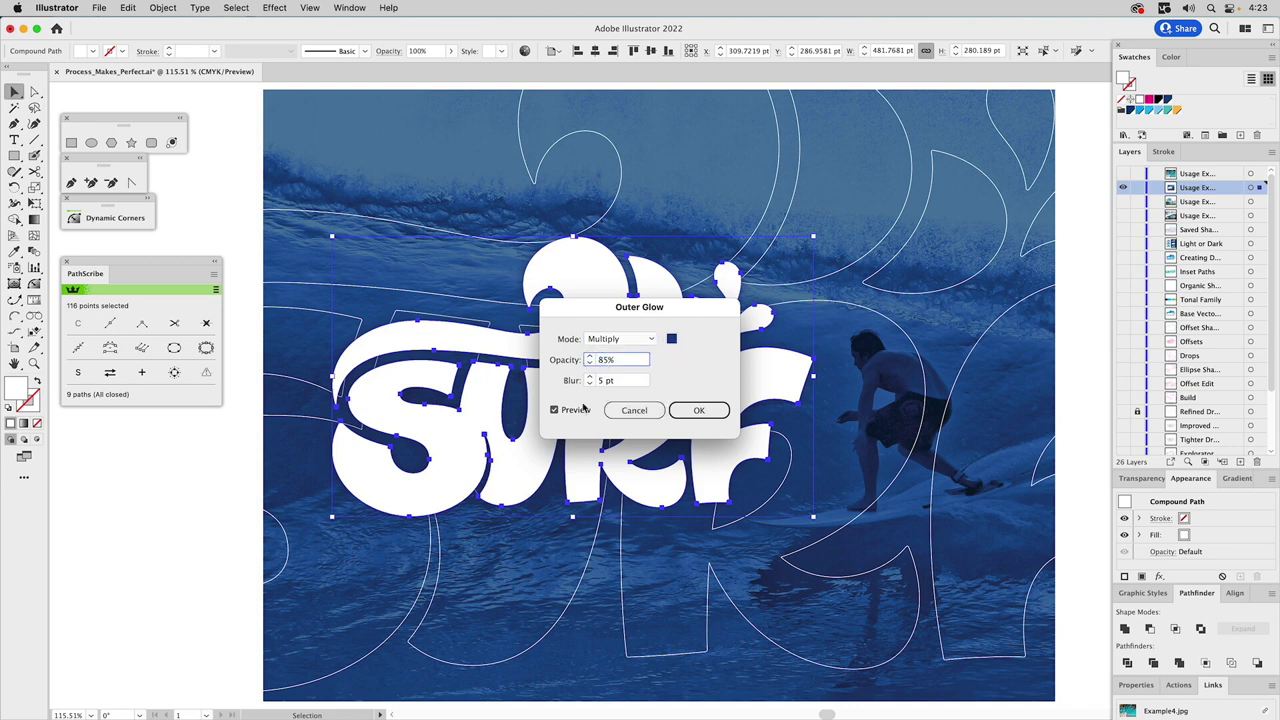
left_click(598, 380)
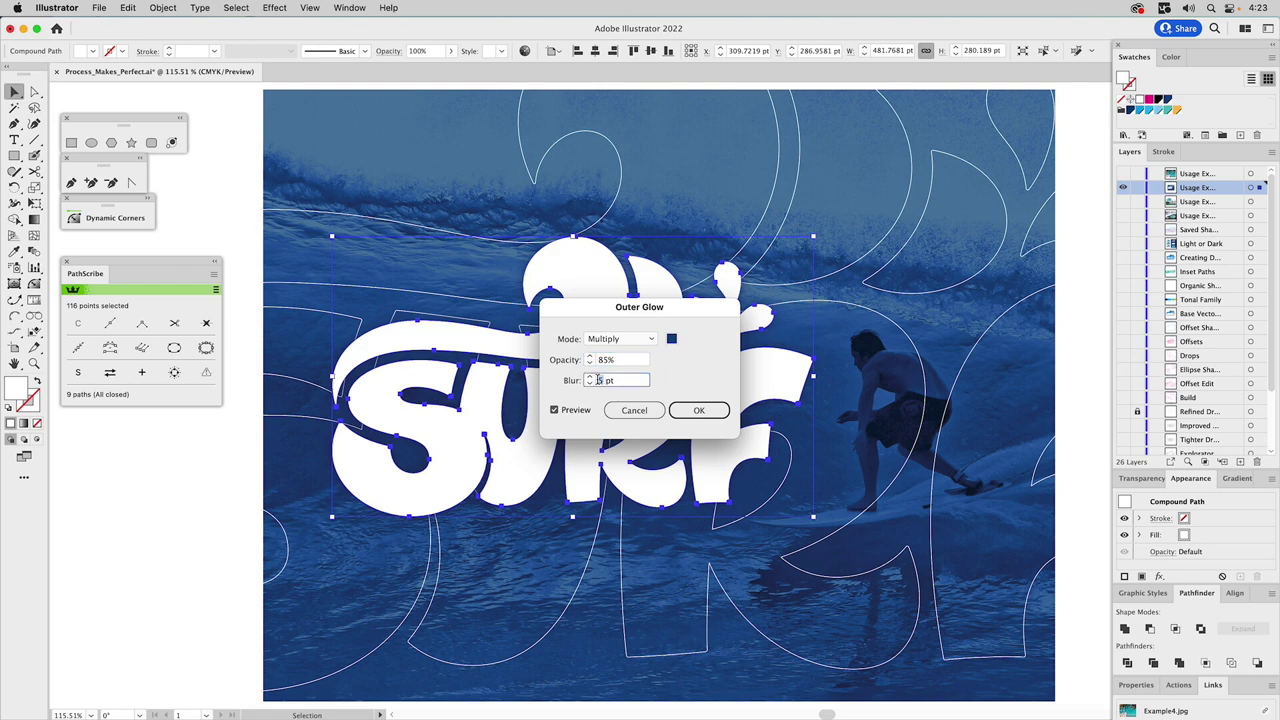
key("BackSpace")
type("7")
left_click(700, 411)
left_click(576, 412)
left_click(697, 412)
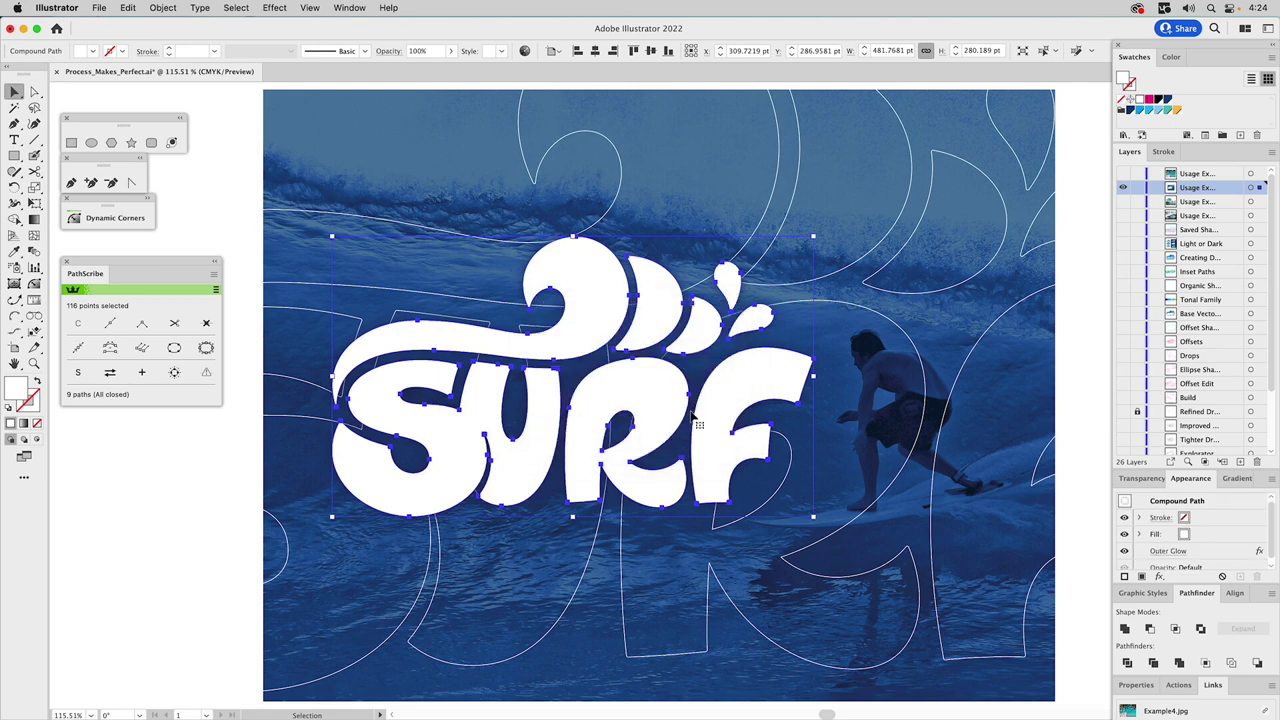
Step: Deselect the logo and darken the global blue glow swatch by setting its black (K) value to 25%
left_click(190, 458)
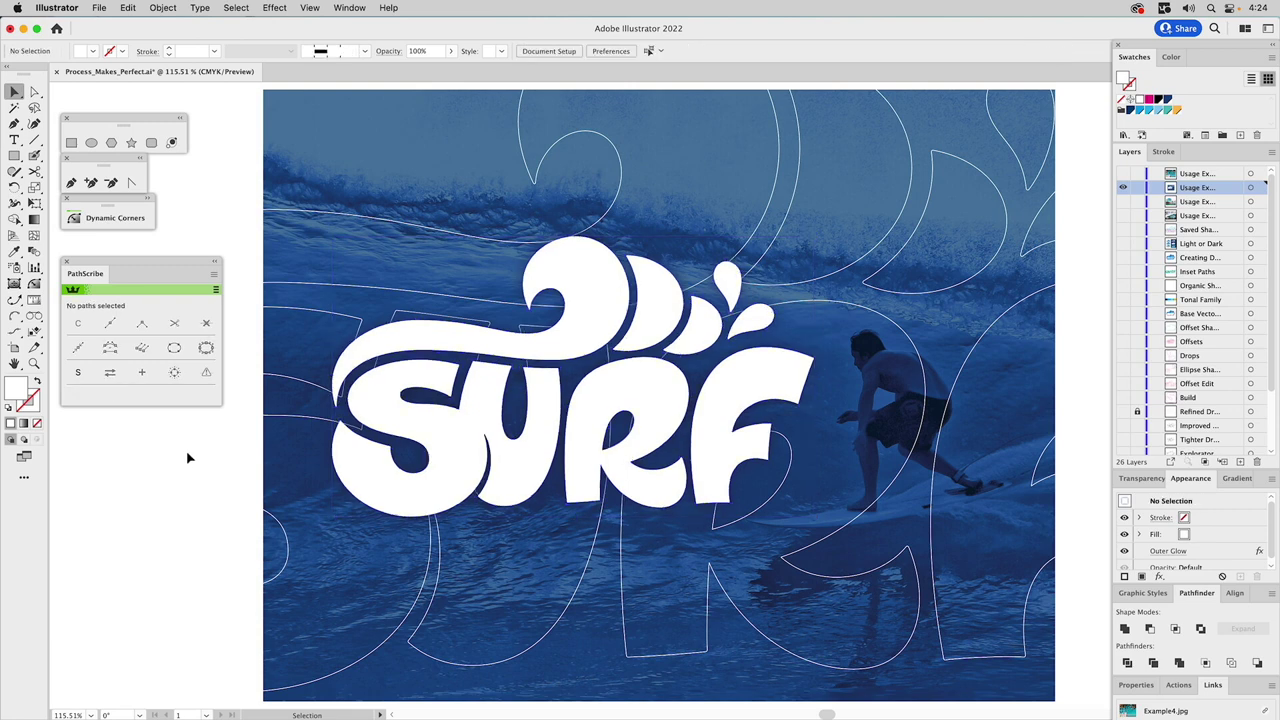
left_click(748, 388)
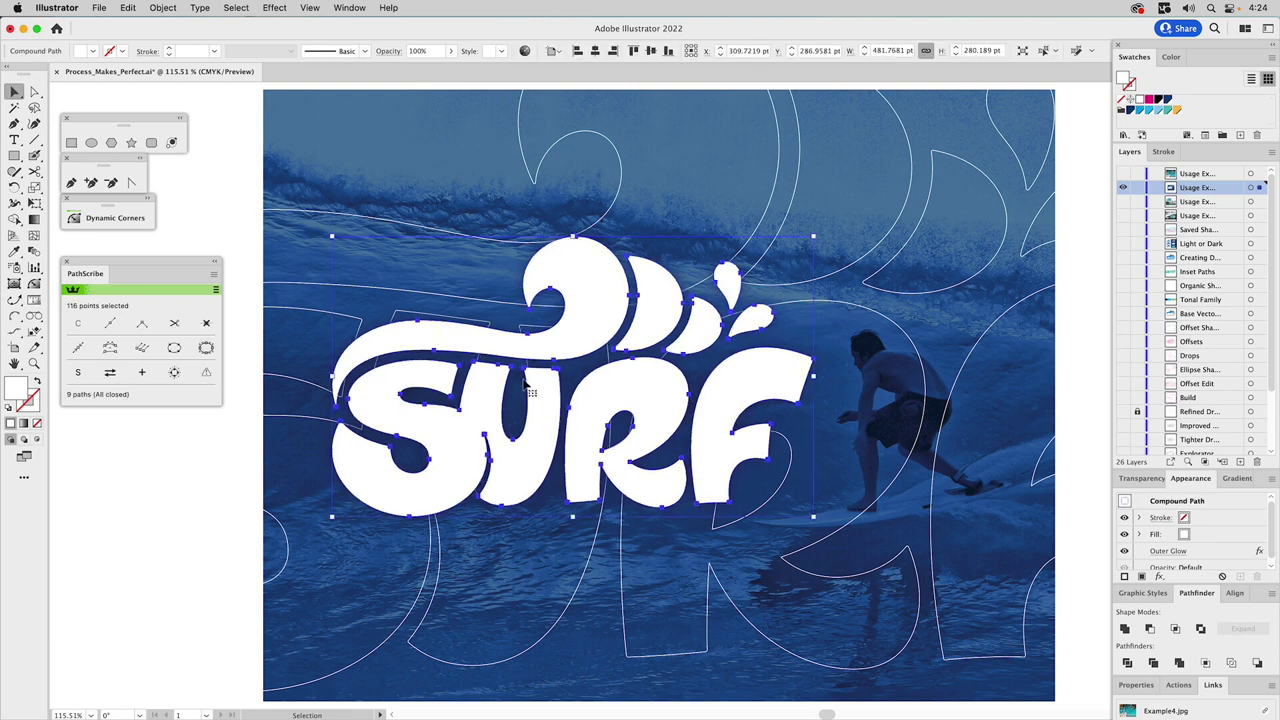
left_click(181, 446)
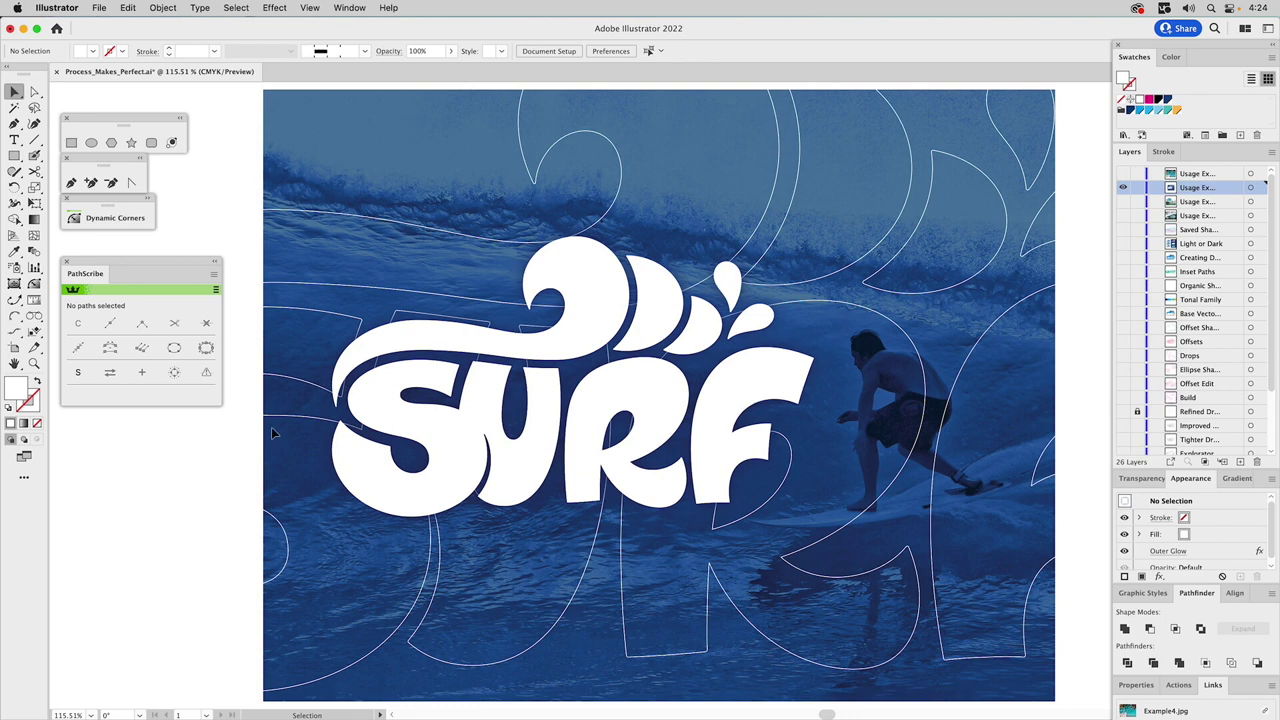
double_click(1166, 100)
left_click_drag(949, 430, 967, 434)
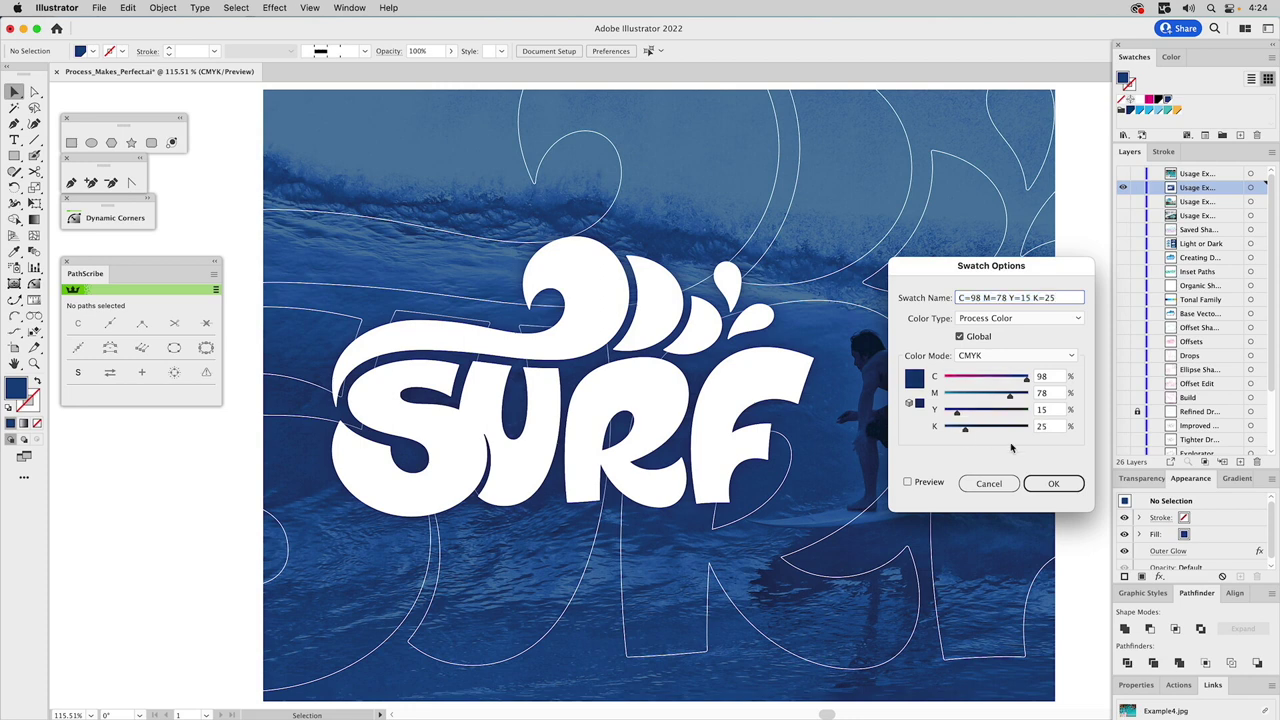
left_click(1050, 484)
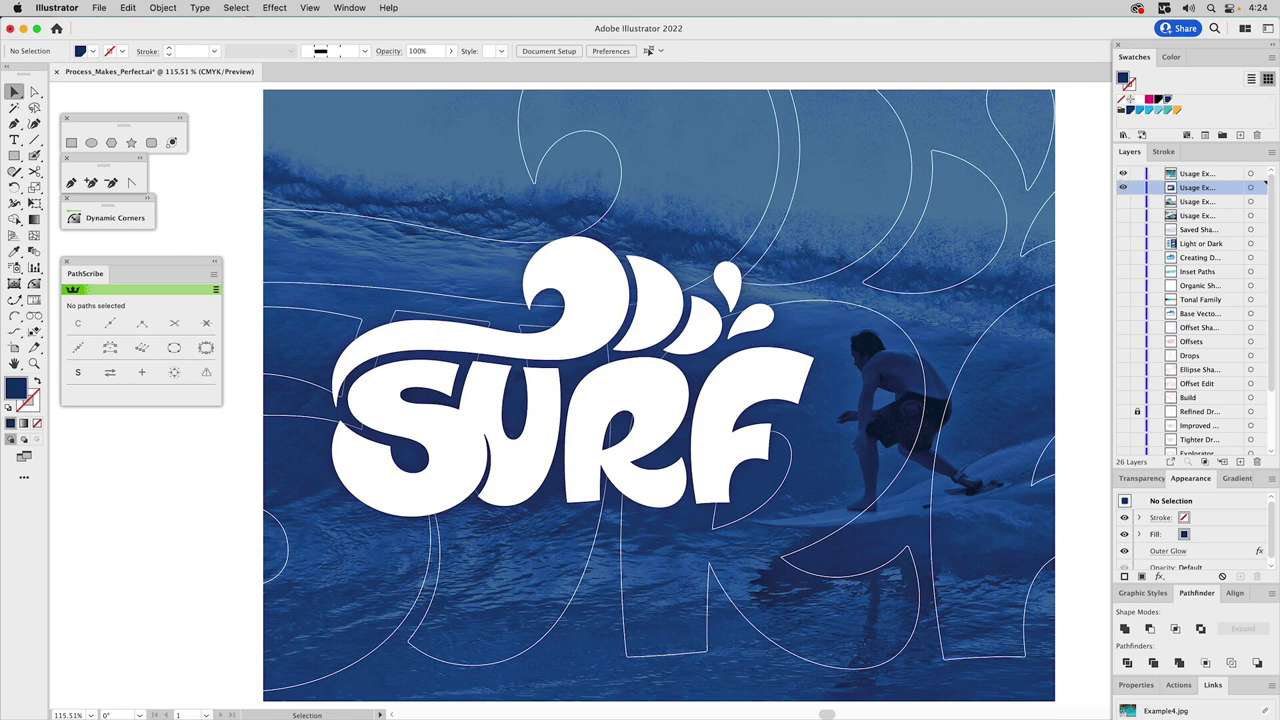
Step: Show the palm-tree beach usage example and recolor the teal stipple shading inside its SURF lettering with the orange swatch
left_click(1122, 174)
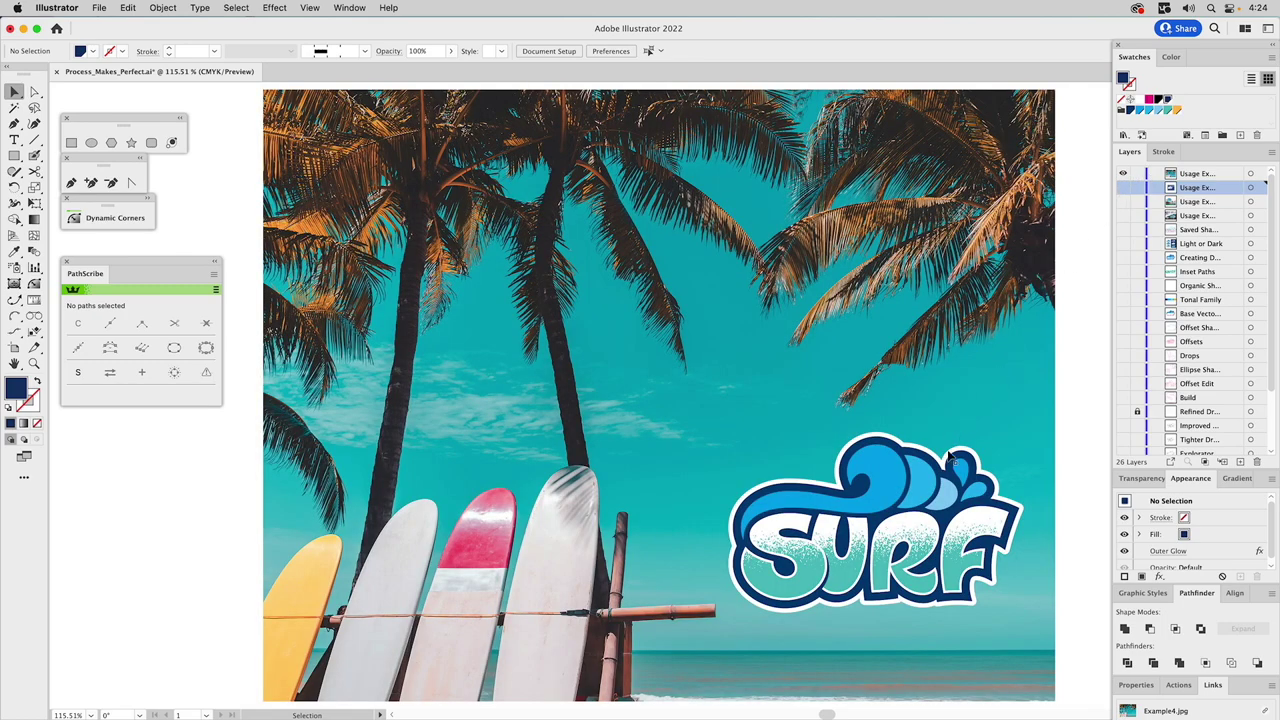
left_click(810, 590)
double_click(810, 590)
left_click(810, 590)
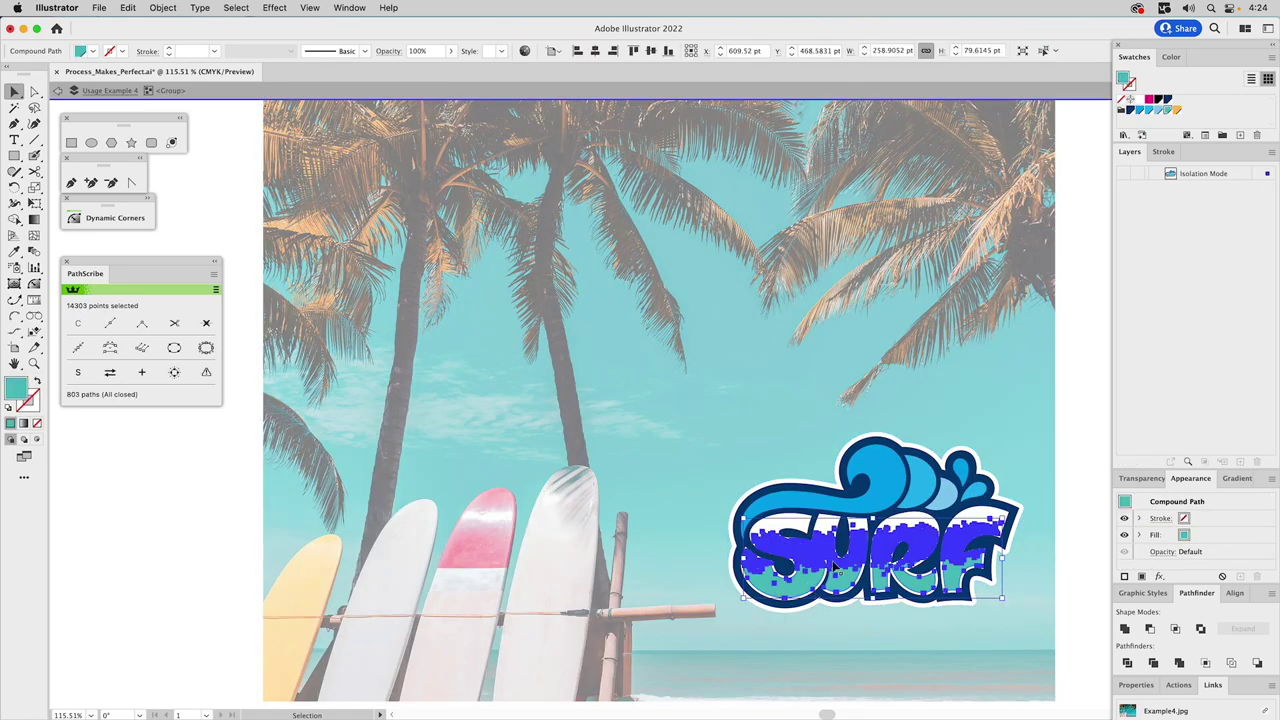
left_click(1177, 111)
left_click(166, 491)
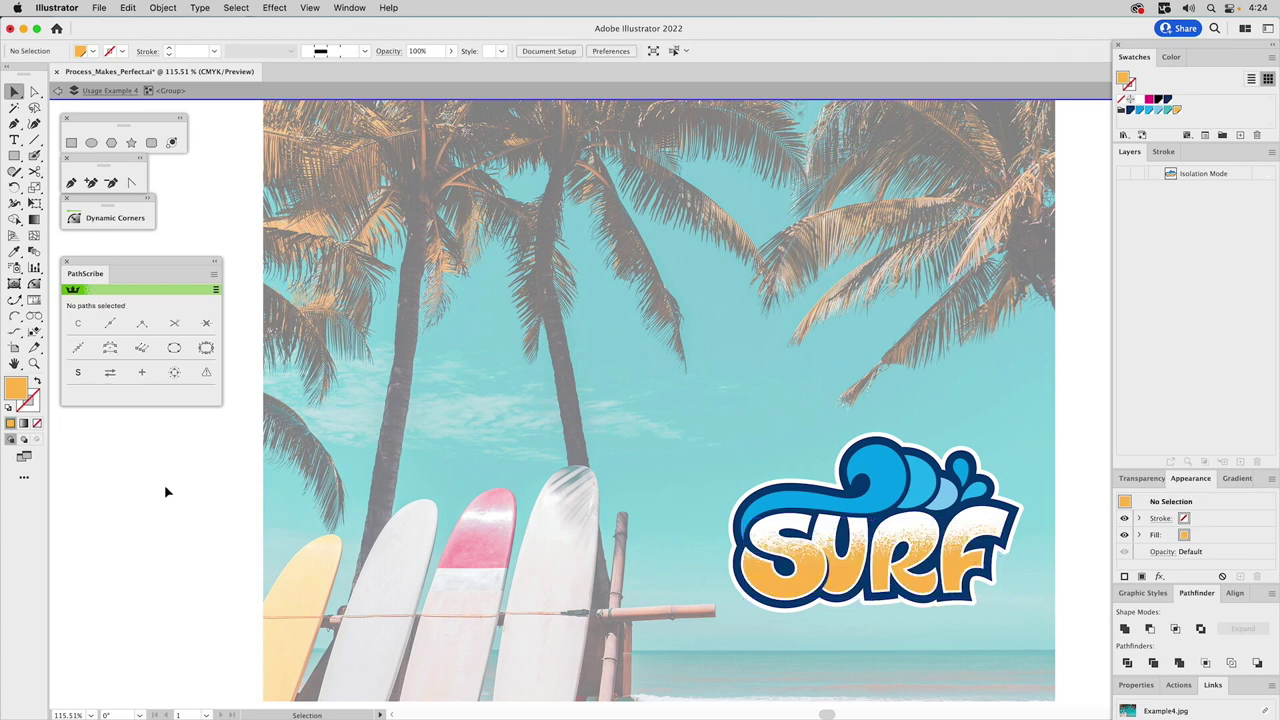
double_click(165, 488)
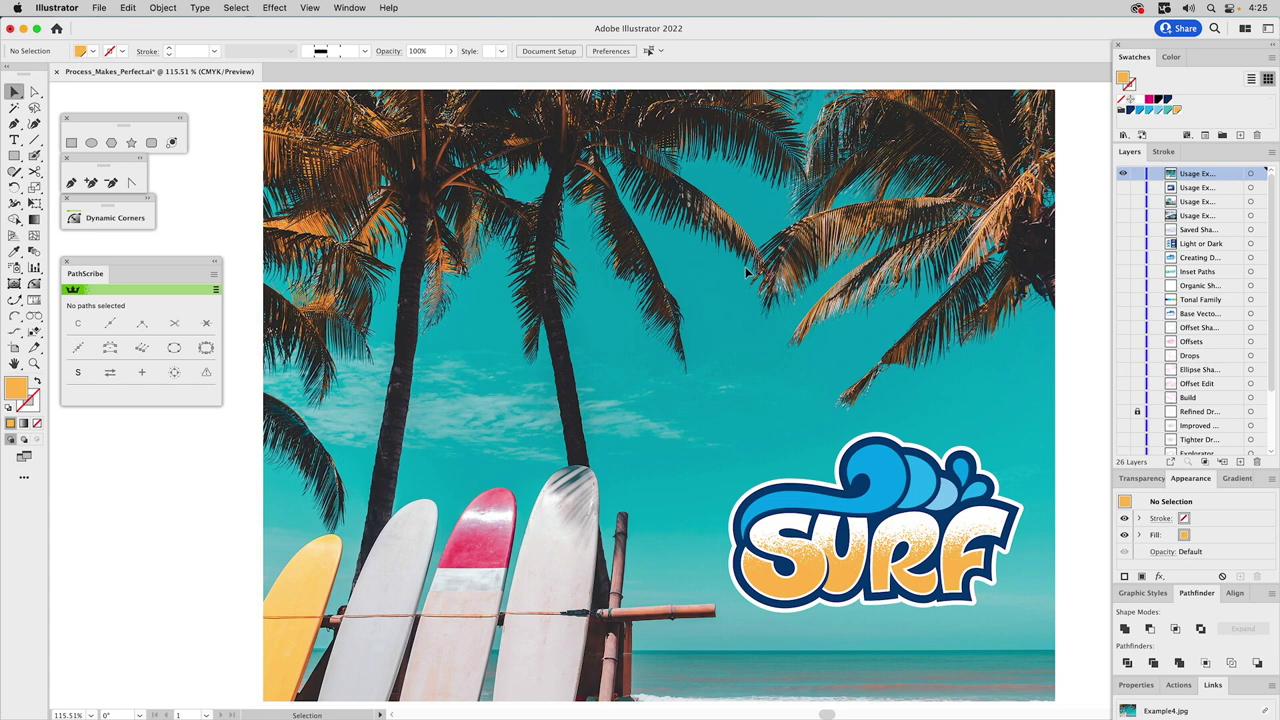
key("super")
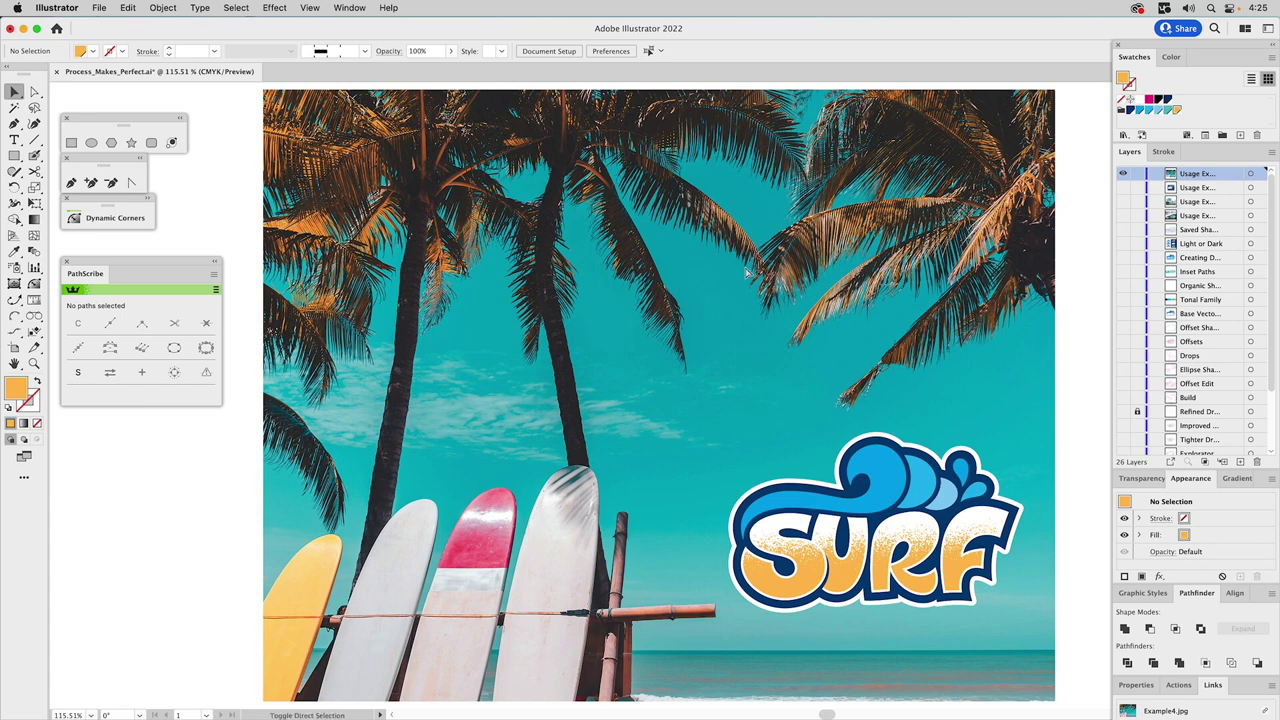